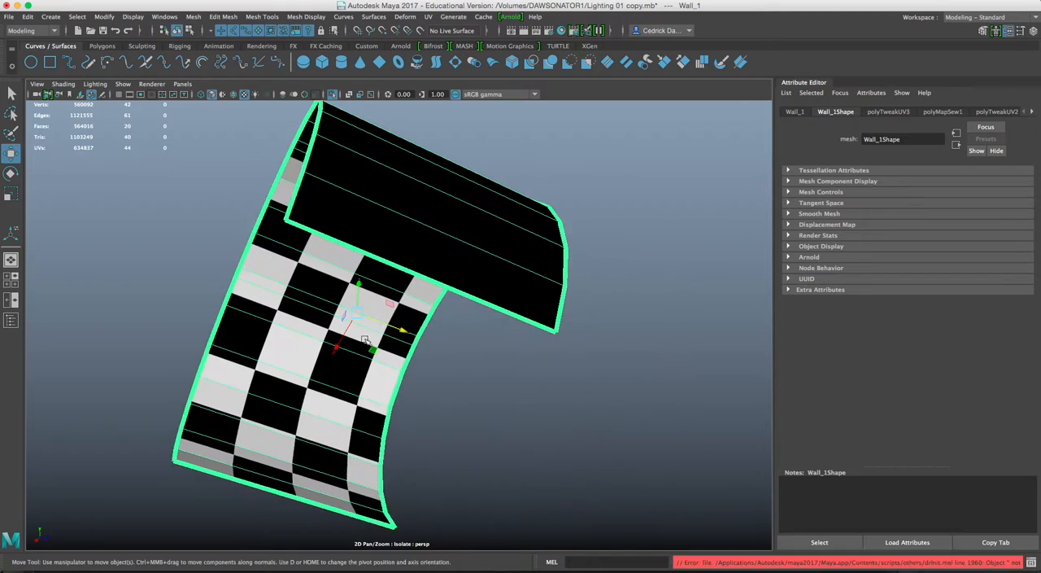
Send the selected Wall_1 mesh to Mudbox as a new scene.
{"action": "scroll", "coordinate": [356, 345], "scroll_direction": "up", "scroll_amount": 5}
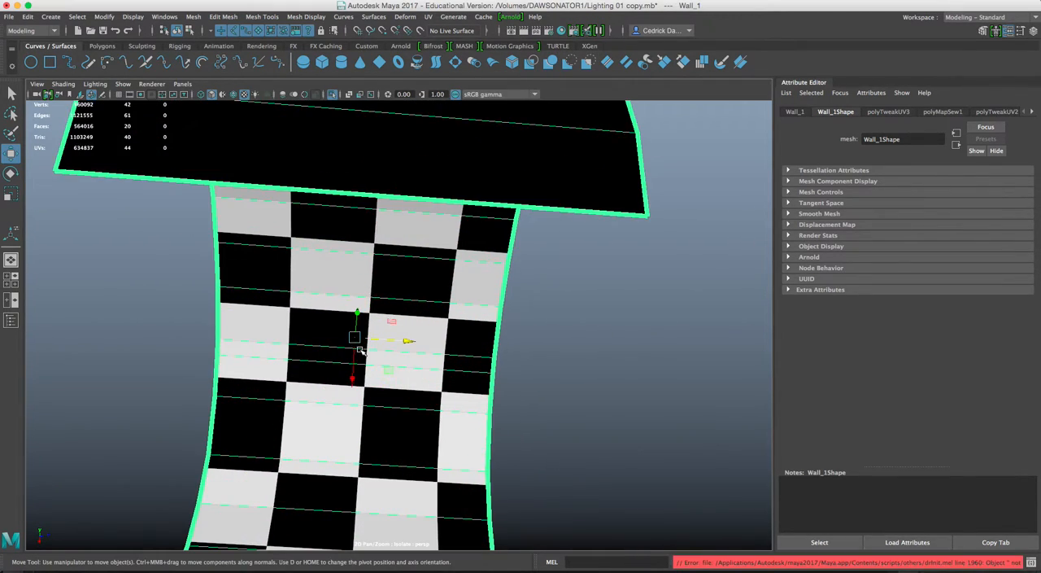
{"action": "middle_click_drag", "start_coordinate": [358, 349], "coordinate": [352, 256], "text": "alt"}
{"action": "left_click_drag", "start_coordinate": [356, 287], "coordinate": [420, 337], "text": "alt"}
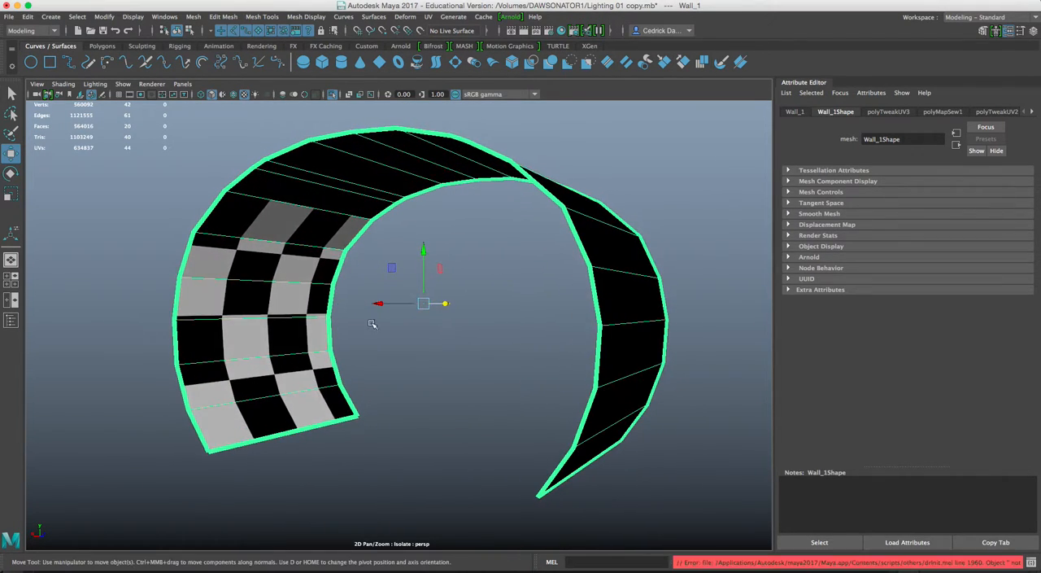
{"action": "left_click", "coordinate": [10, 17]}
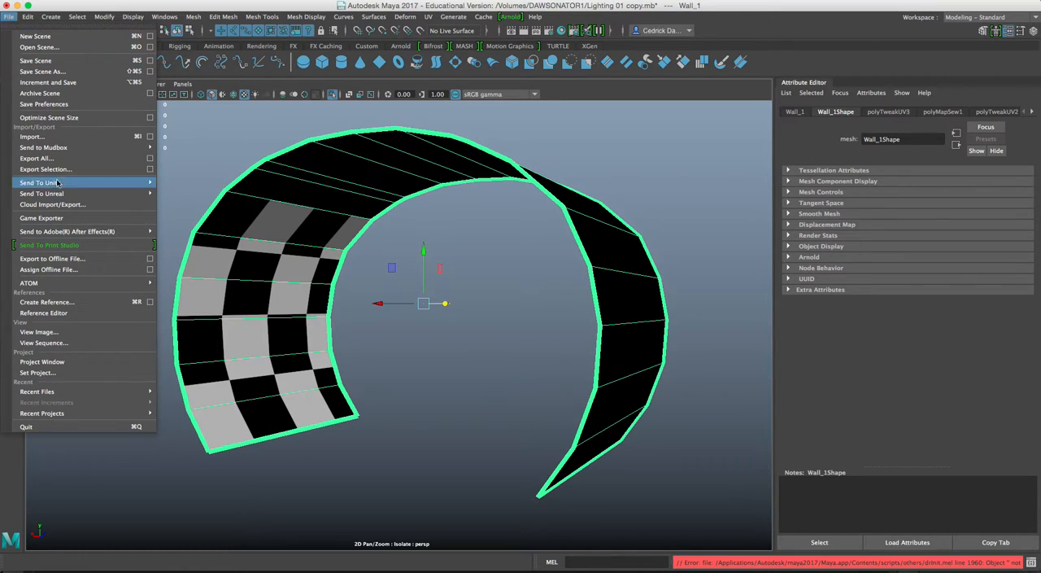
{"action": "mouse_move", "coordinate": [56, 148]}
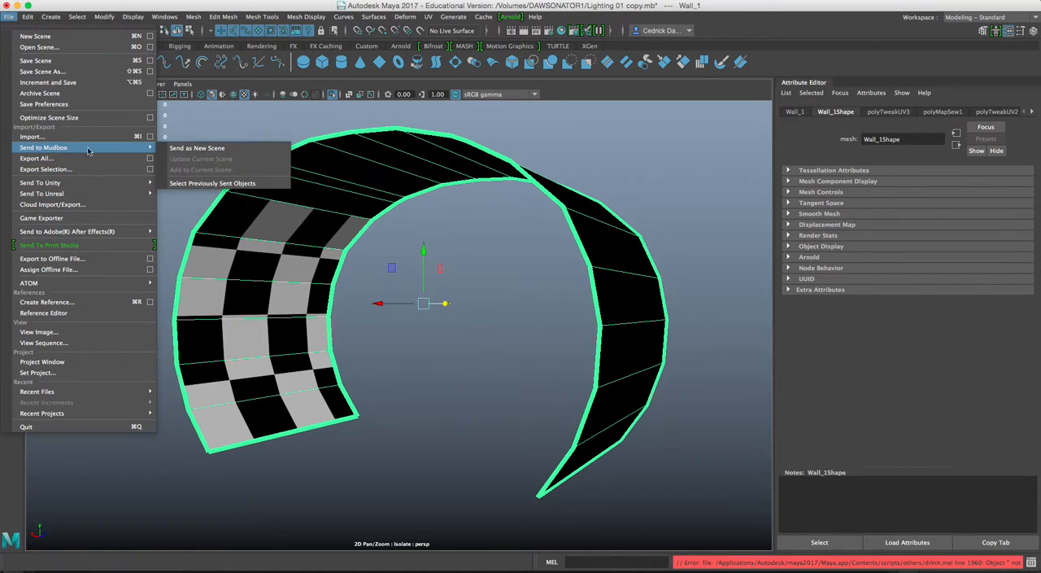
{"action": "left_click", "coordinate": [196, 150]}
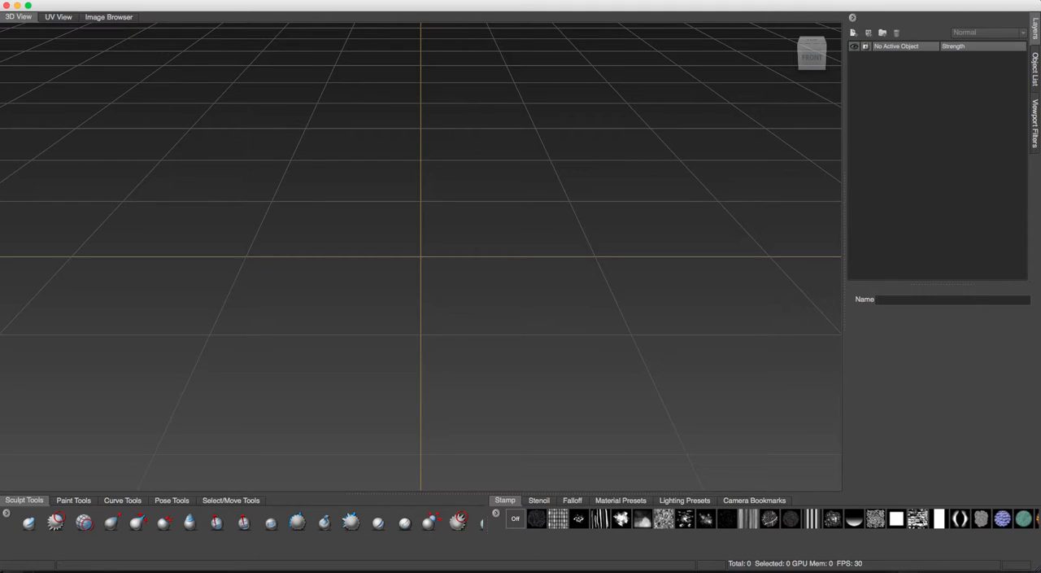
Return to Maya and set up an export of the selected wall to the Desktop under the name Wall_01.
{"action": "mouse_move", "coordinate": [396, 563]}
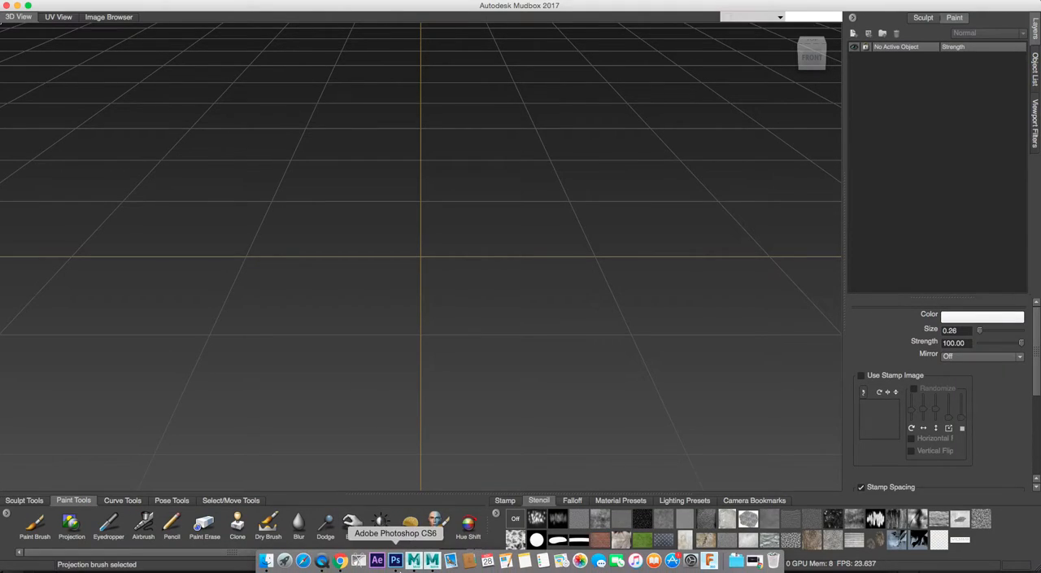
{"action": "left_click", "coordinate": [432, 560]}
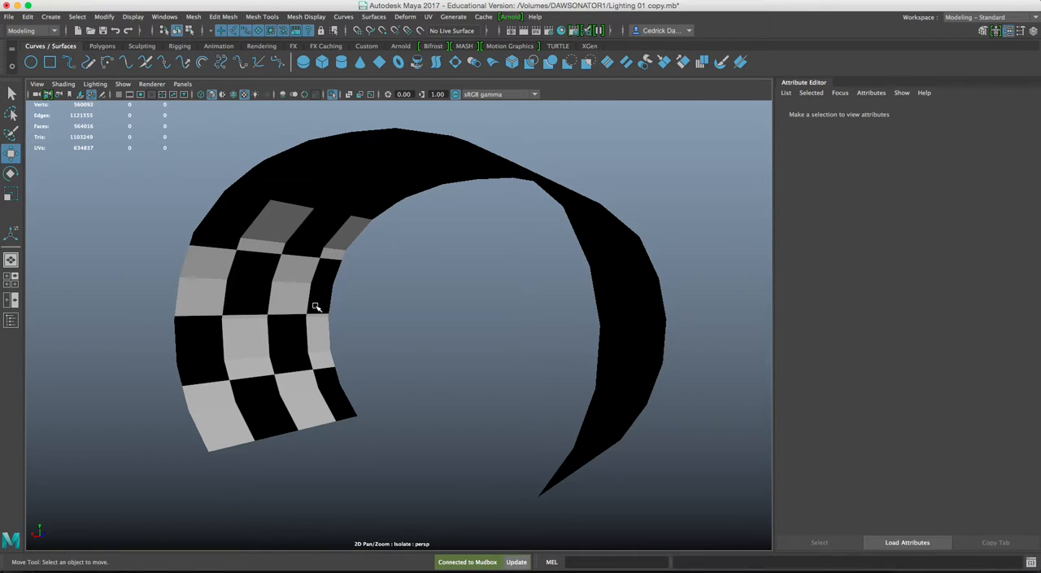
{"action": "left_click_drag", "start_coordinate": [326, 265], "coordinate": [339, 219], "text": "alt"}
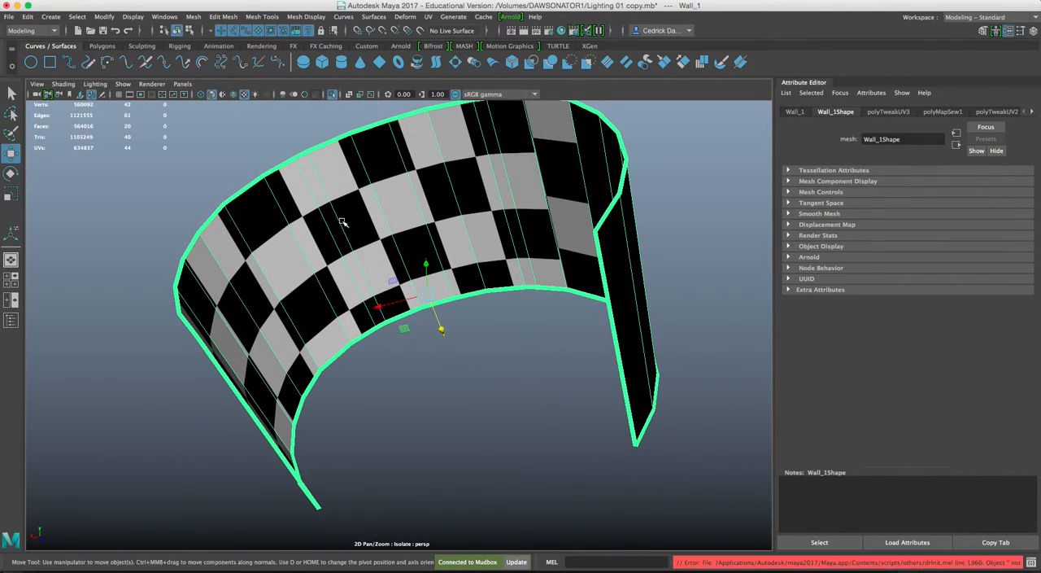
{"action": "left_click", "coordinate": [11, 17]}
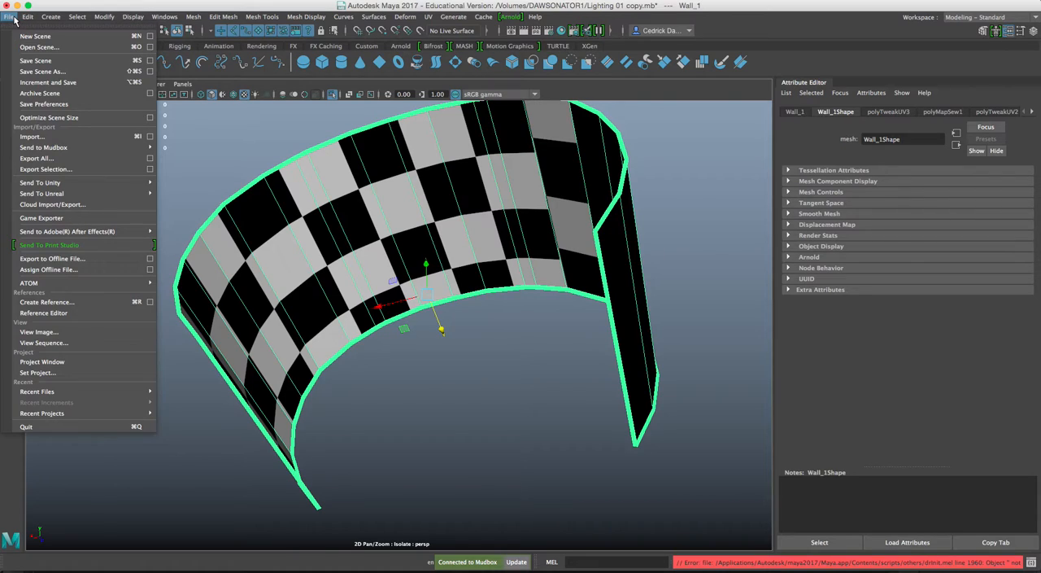
{"action": "left_click", "coordinate": [46, 169]}
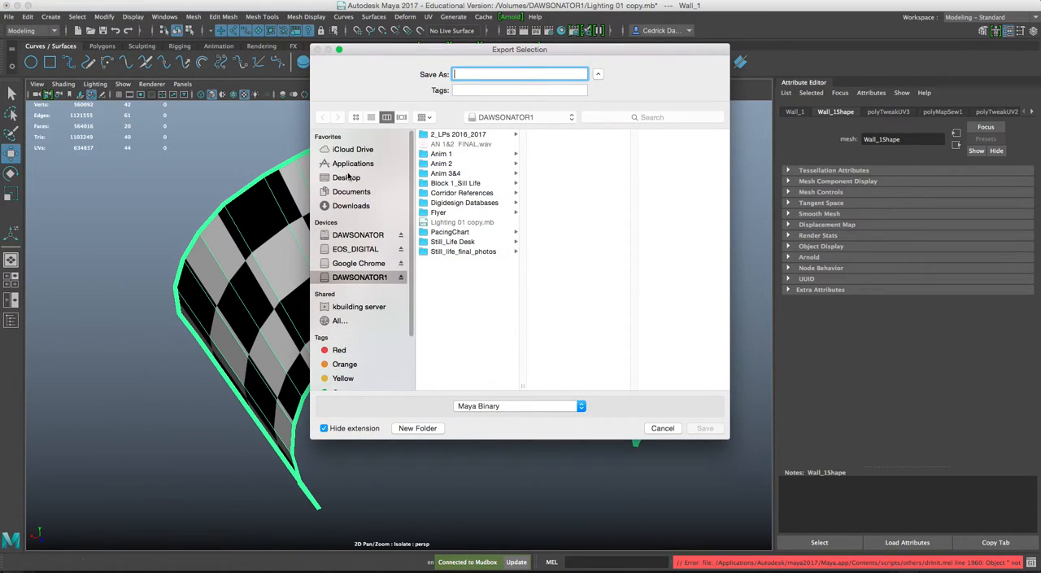
{"action": "left_click", "coordinate": [348, 177]}
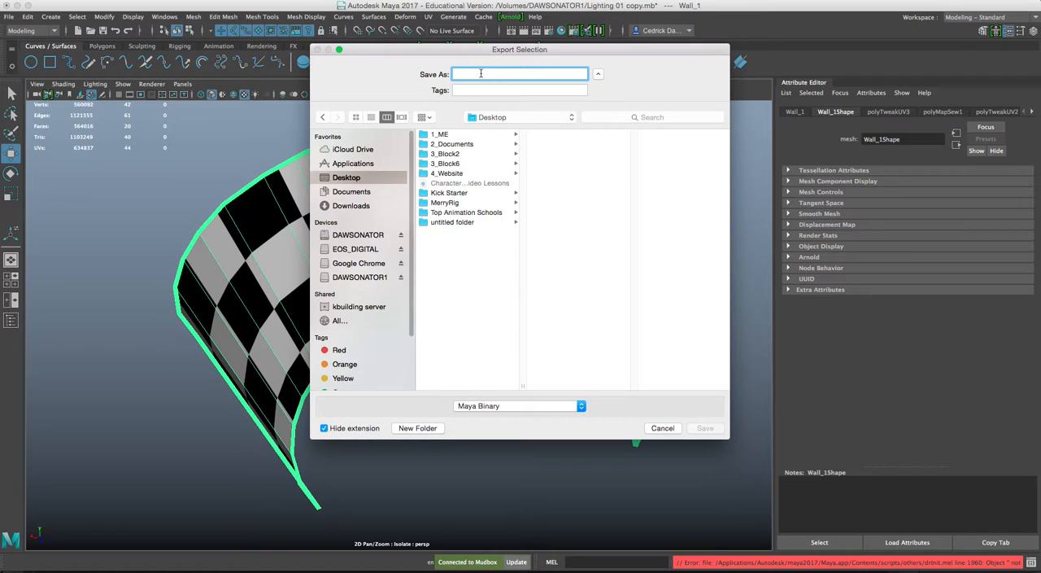
{"action": "type", "text": "Wall_01"}
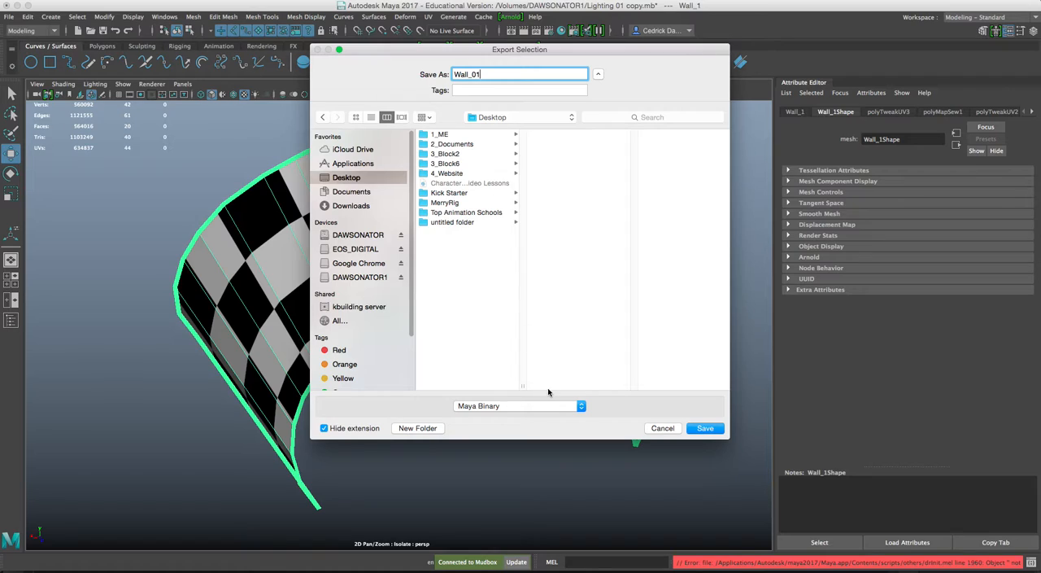
Set the export format to Fbx, export the wall, and dismiss the exporter's warnings.
{"action": "left_click", "coordinate": [555, 408]}
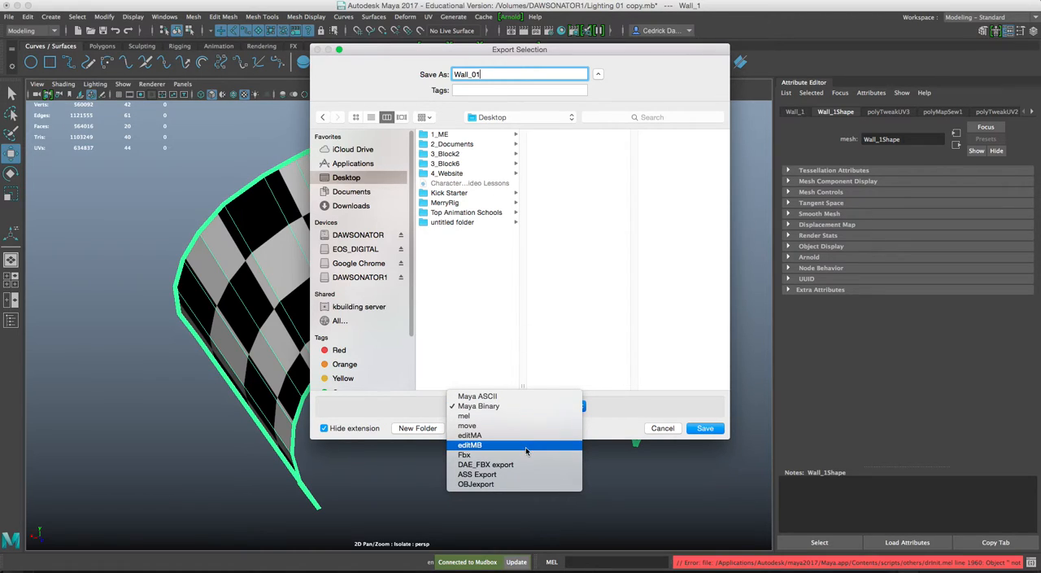
{"action": "left_click", "coordinate": [467, 406]}
{"action": "left_click", "coordinate": [468, 407]}
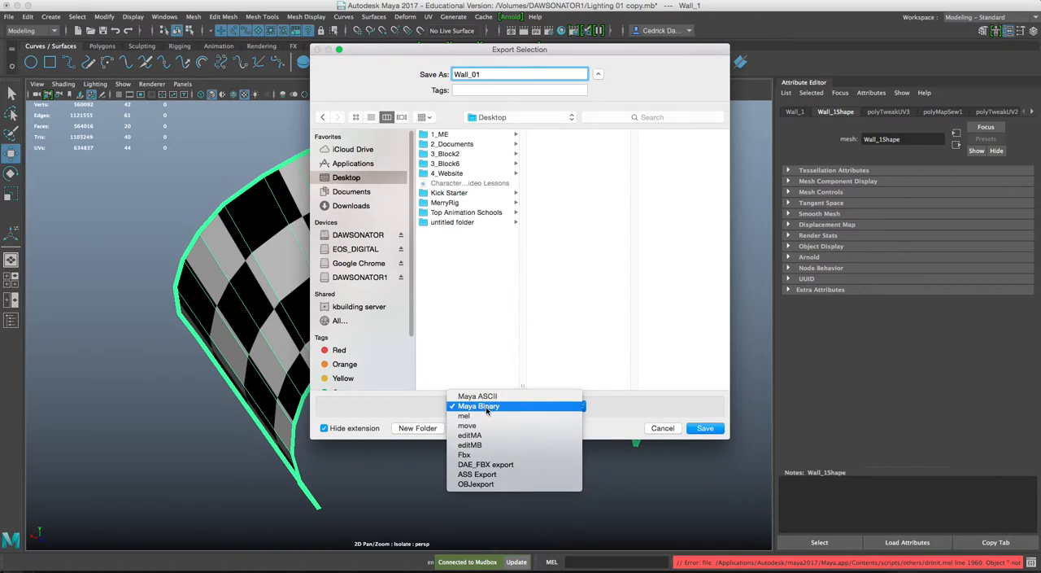
{"action": "left_click", "coordinate": [472, 456]}
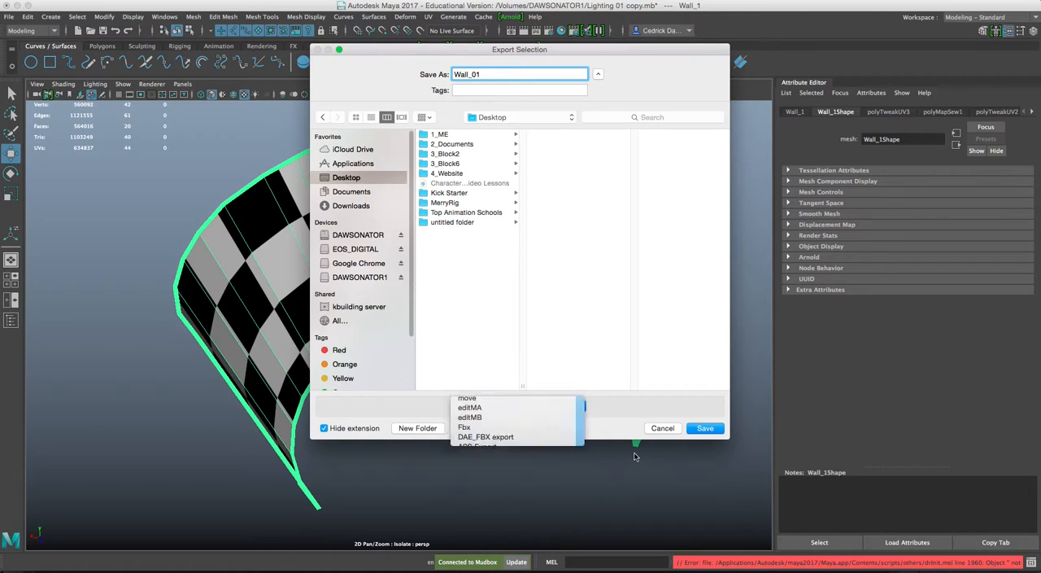
{"action": "left_click", "coordinate": [706, 428]}
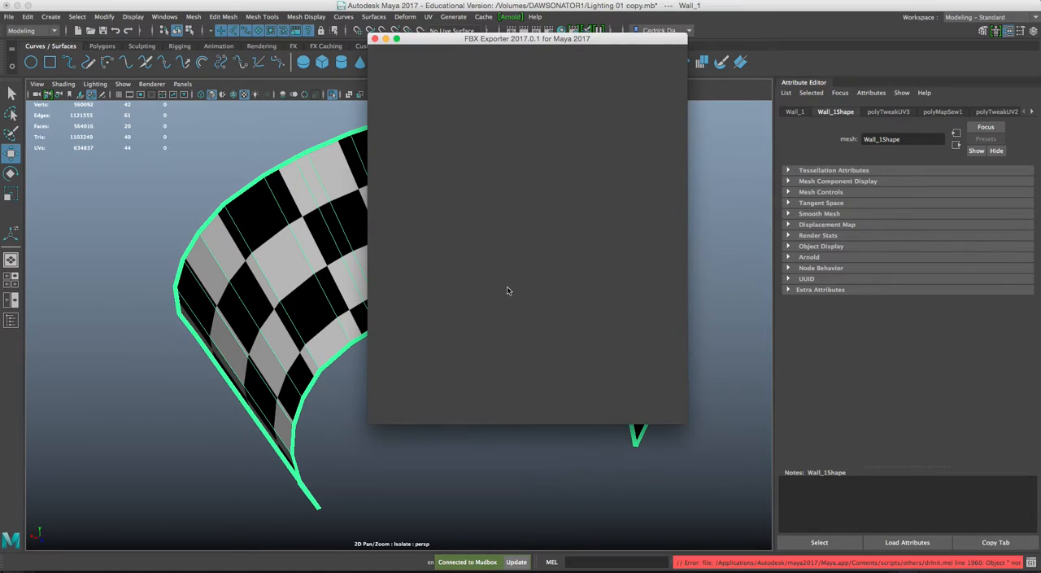
{"action": "left_click", "coordinate": [594, 412]}
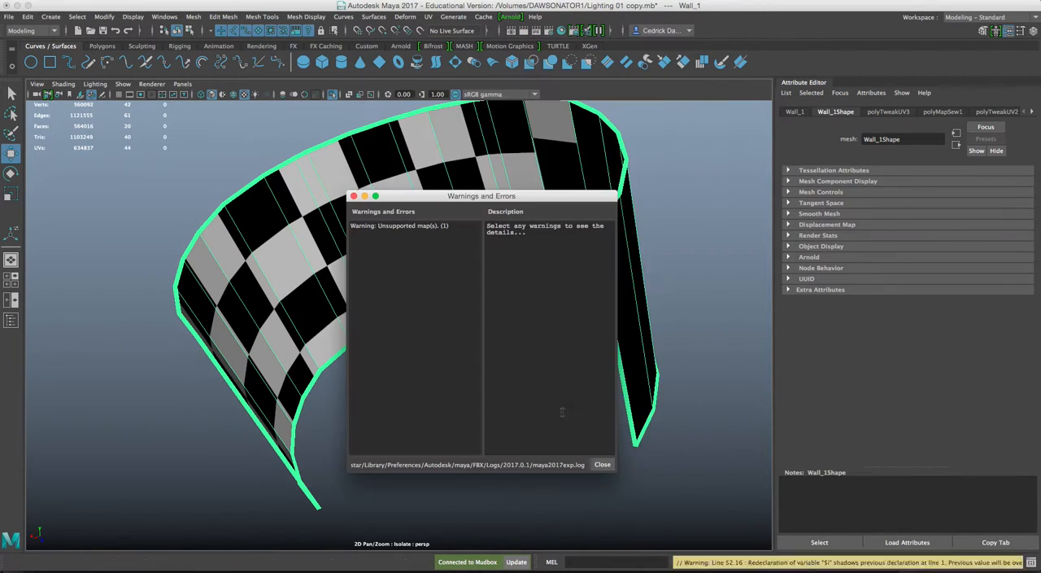
{"action": "left_click", "coordinate": [602, 465]}
Switch to Mudbox and look through the Perspective camera.
{"action": "mouse_move", "coordinate": [413, 562]}
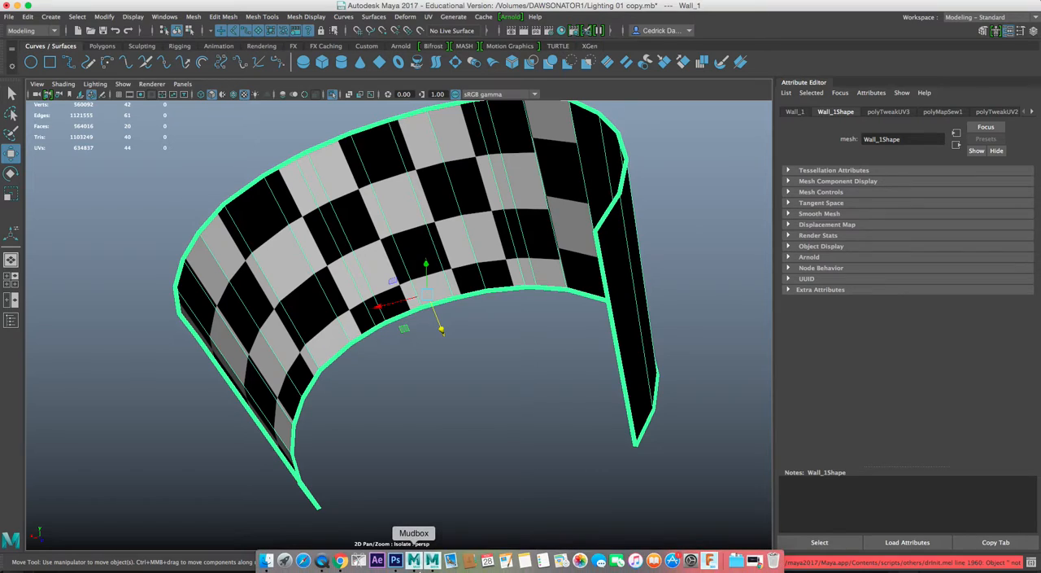
{"action": "left_click", "coordinate": [414, 562]}
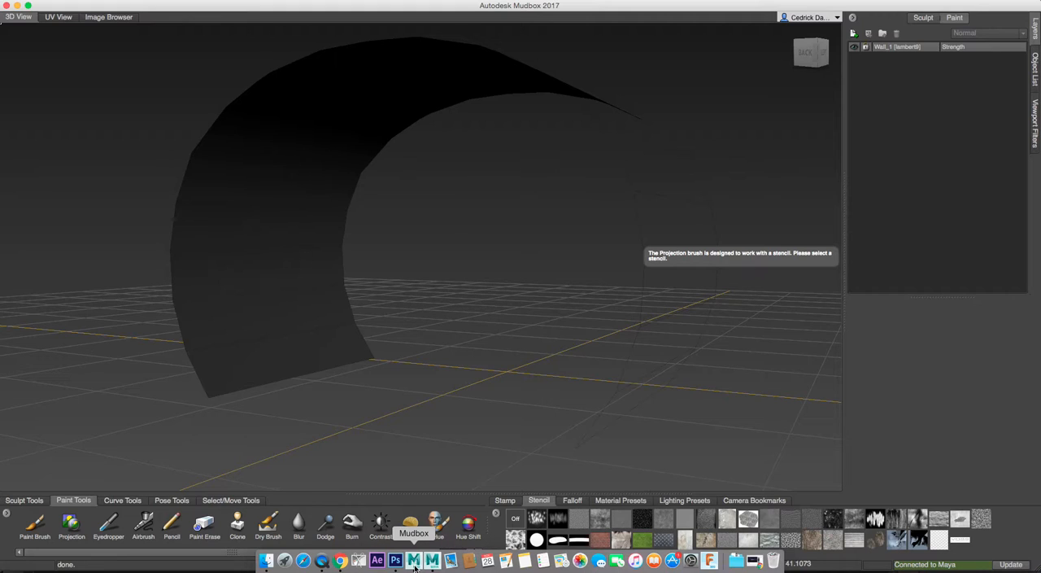
{"action": "left_click_drag", "start_coordinate": [300, 303], "coordinate": [373, 304], "text": "alt"}
{"action": "middle_click_drag", "start_coordinate": [373, 305], "coordinate": [389, 136], "text": "alt"}
{"action": "left_click_drag", "start_coordinate": [390, 136], "coordinate": [396, 155], "text": "alt"}
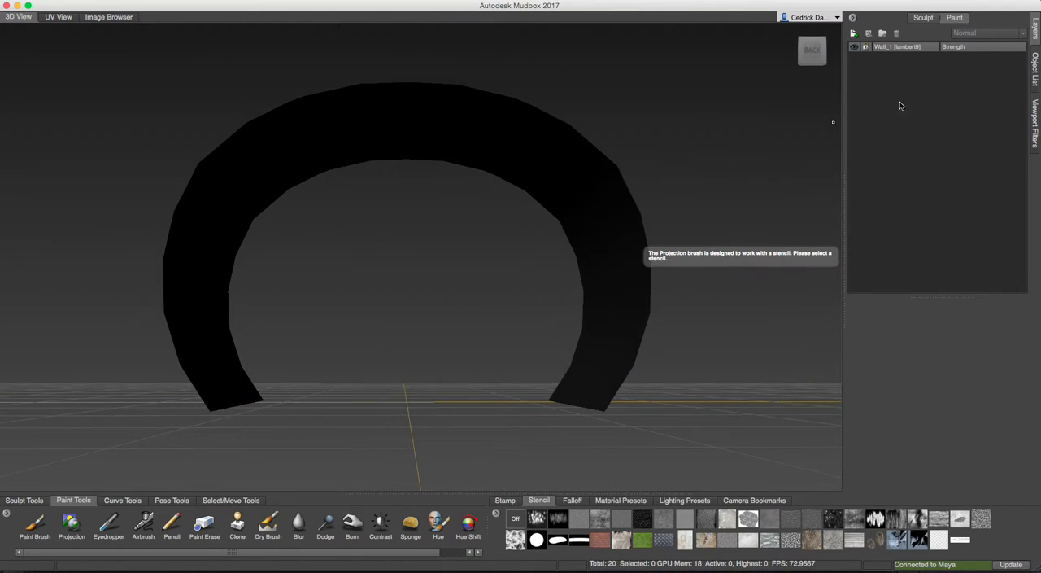
{"action": "left_click", "coordinate": [1036, 69]}
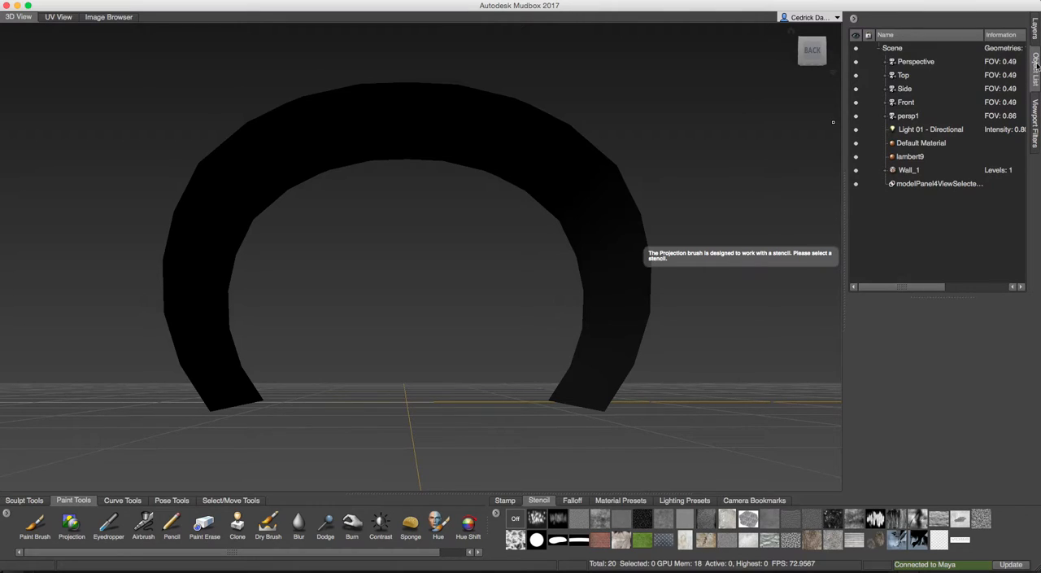
{"action": "left_click", "coordinate": [917, 64]}
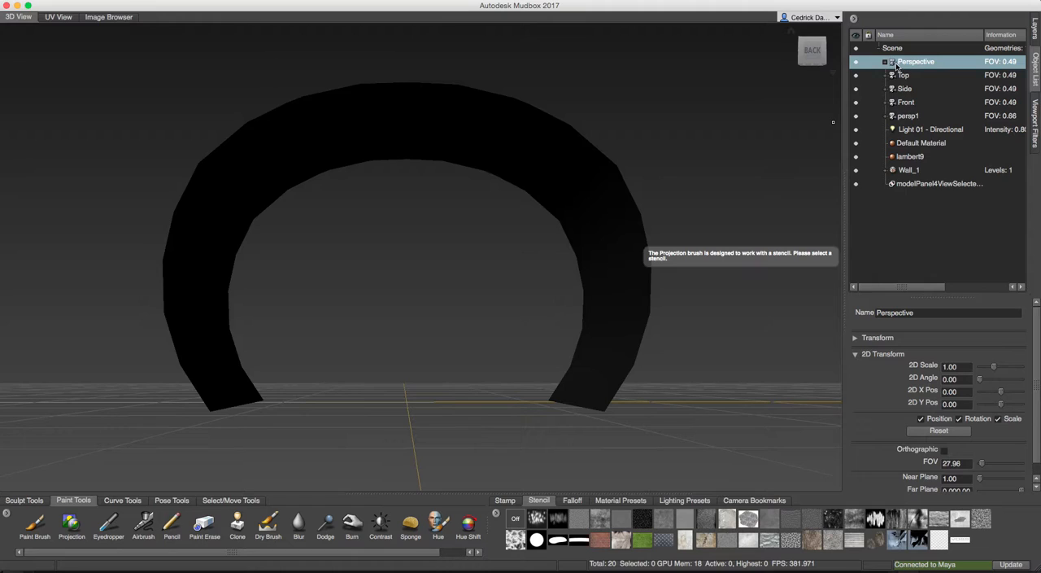
{"action": "right_click", "coordinate": [917, 66]}
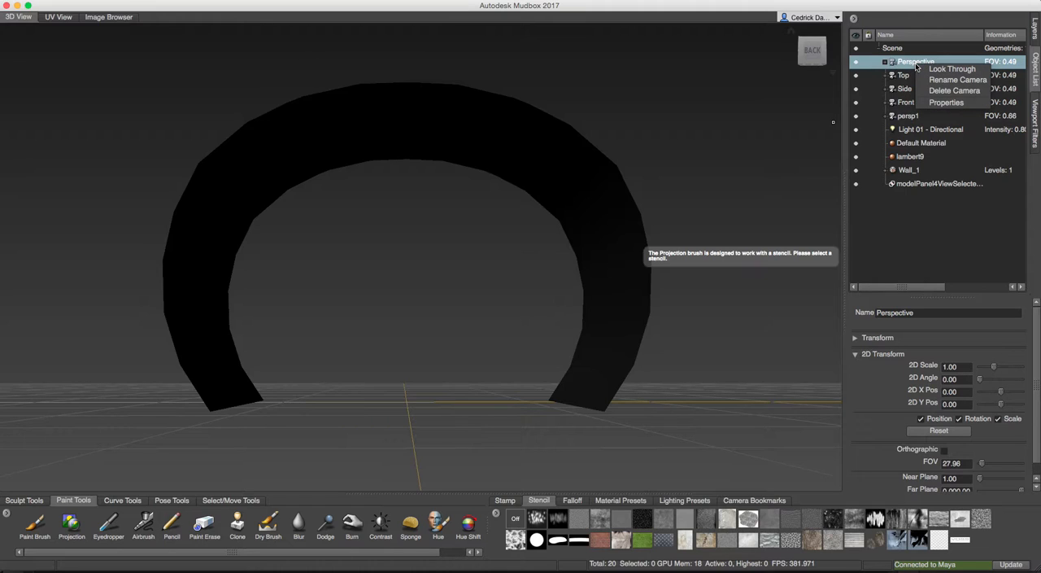
{"action": "left_click", "coordinate": [953, 69]}
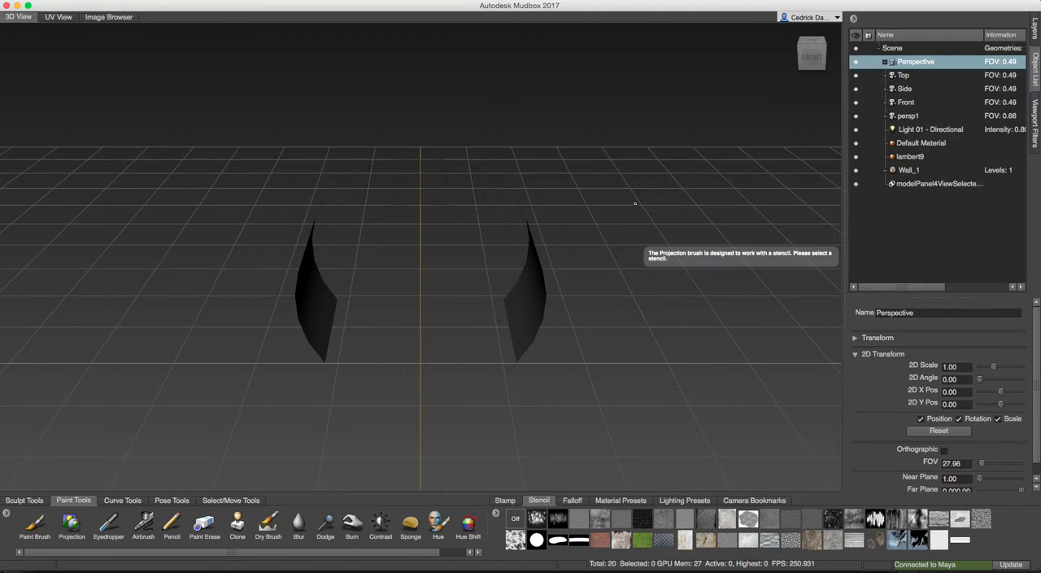
Examine the wall from the front and return the camera to its home view.
{"action": "right_click_drag", "start_coordinate": [599, 190], "coordinate": [631, 189], "text": "alt"}
{"action": "left_click_drag", "start_coordinate": [631, 189], "coordinate": [629, 156], "text": "alt"}
{"action": "right_click_drag", "start_coordinate": [629, 155], "coordinate": [624, 158], "text": "alt"}
{"action": "left_click_drag", "start_coordinate": [624, 158], "coordinate": [625, 186], "text": "alt"}
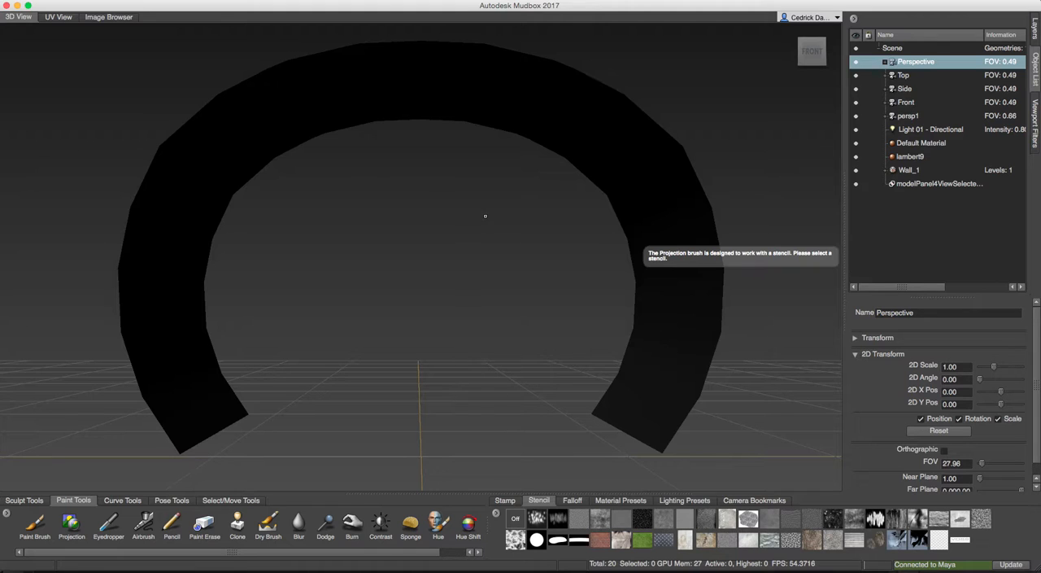
{"action": "left_click_drag", "start_coordinate": [553, 203], "coordinate": [766, 100], "text": "alt"}
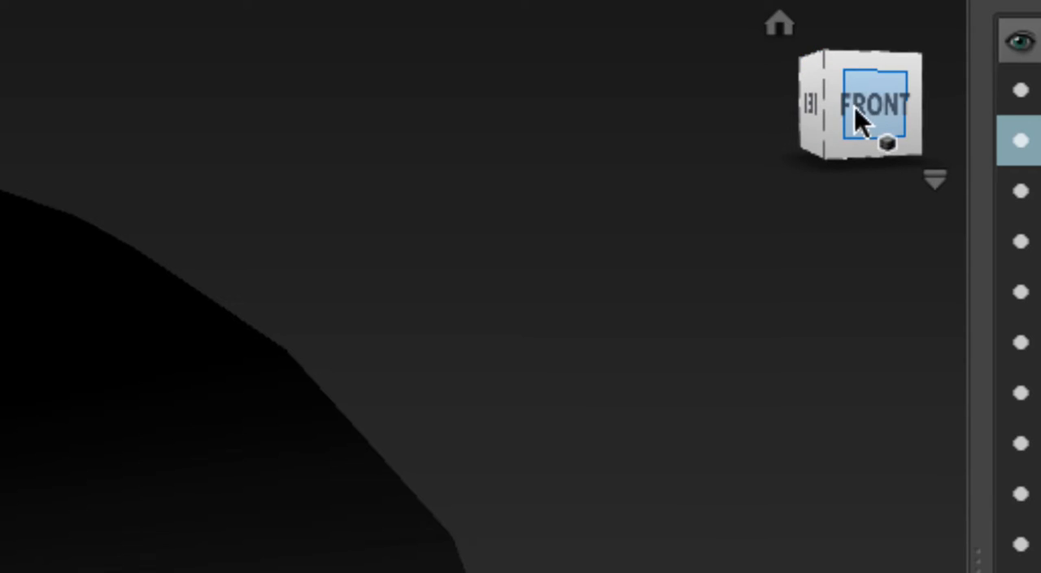
{"action": "left_click", "coordinate": [781, 26]}
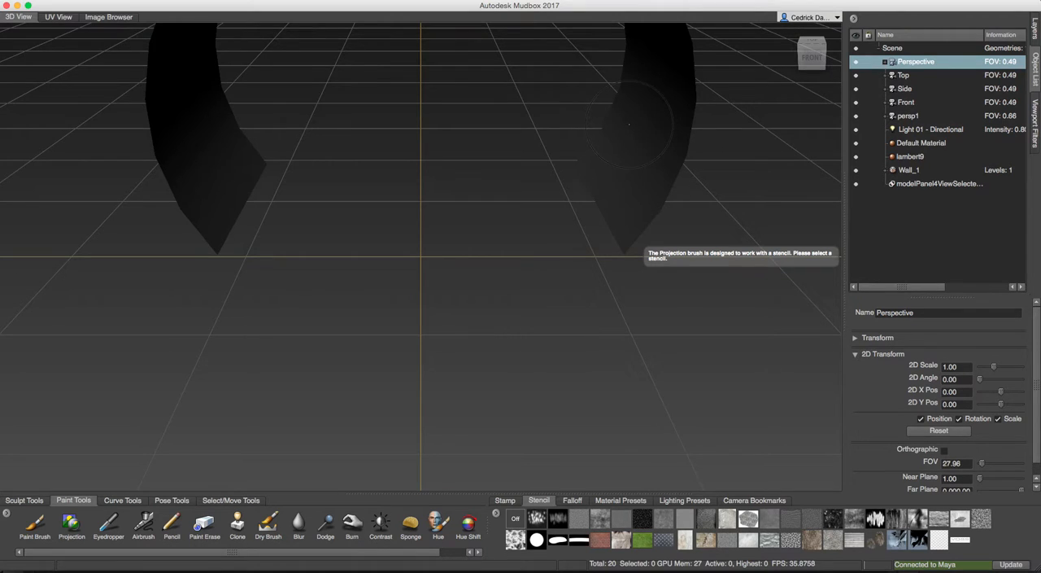
Set the specular colour of the wall's lambert9 material to black.
{"action": "left_click_drag", "start_coordinate": [612, 303], "coordinate": [704, 207], "text": "alt"}
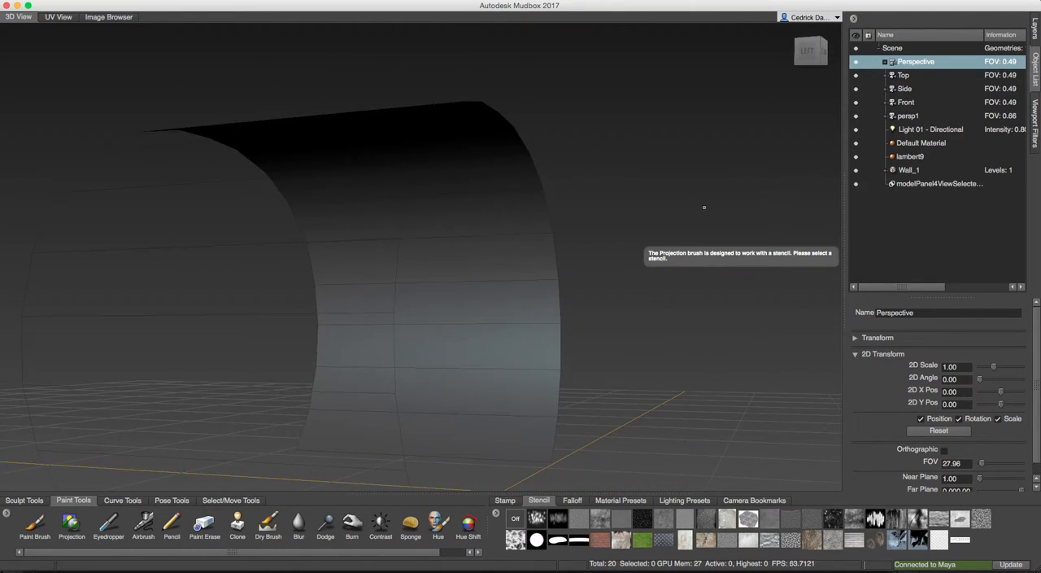
{"action": "right_click", "coordinate": [453, 262]}
{"action": "left_click", "coordinate": [453, 233]}
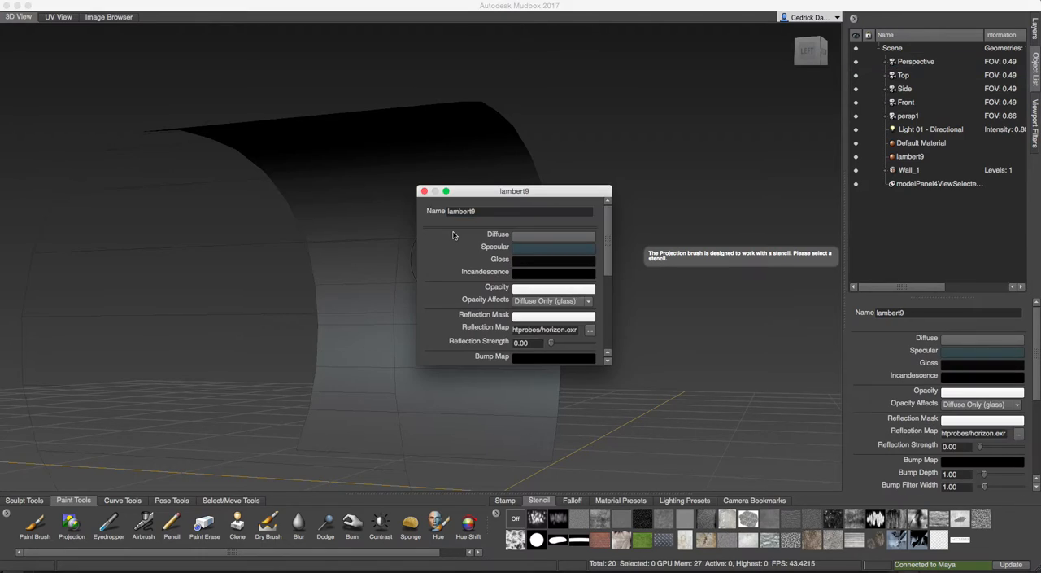
{"action": "left_click", "coordinate": [551, 254]}
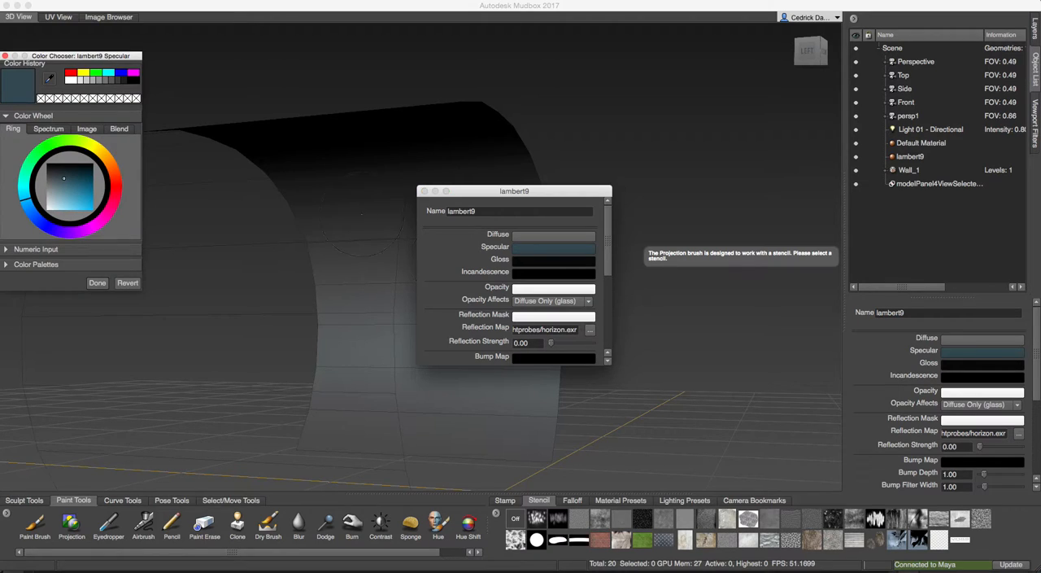
{"action": "left_click", "coordinate": [93, 175]}
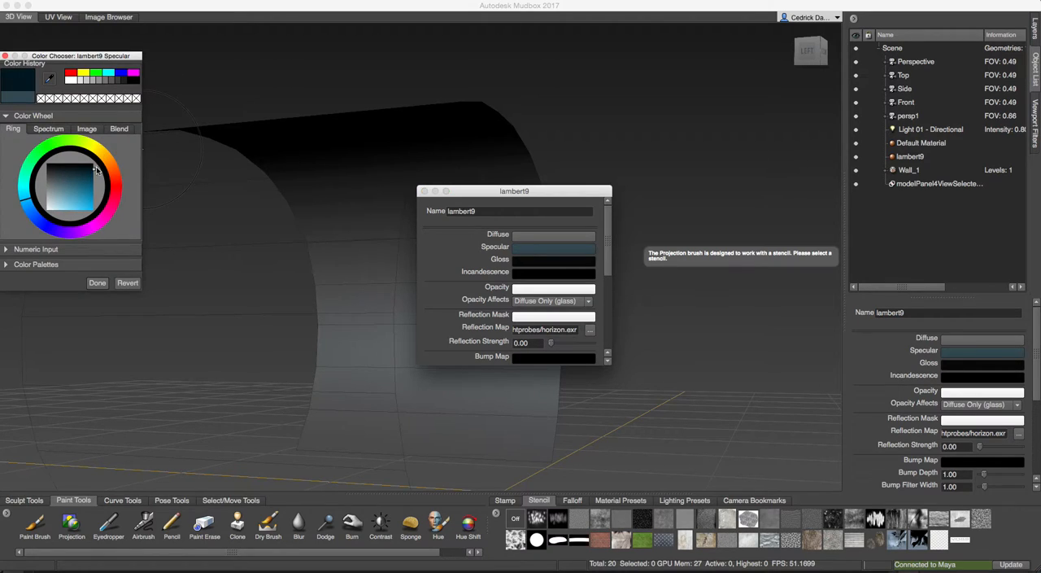
{"action": "left_click", "coordinate": [97, 282]}
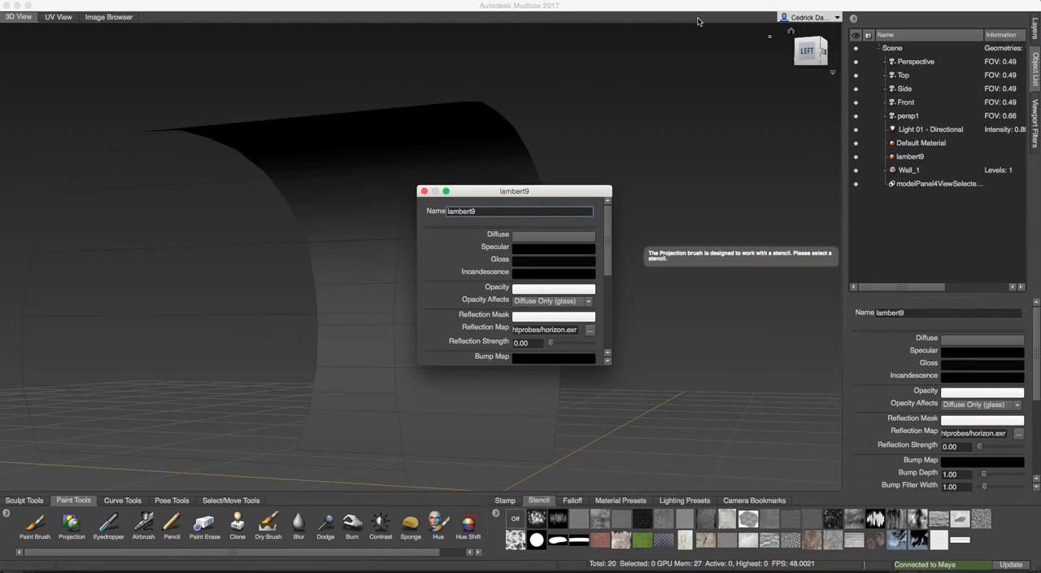
{"action": "left_click", "coordinate": [424, 191]}
Choose the Paint Brush facing the wall's side surface and reduce the brush size to about 6.52.
{"action": "mouse_move", "coordinate": [513, 250]}
{"action": "left_mouse_down", "text": "alt"}
{"action": "mouse_move", "coordinate": [287, 244]}
{"action": "mouse_move", "coordinate": [315, 221]}
{"action": "mouse_move", "coordinate": [469, 206]}
{"action": "left_mouse_up", "text": "alt"}
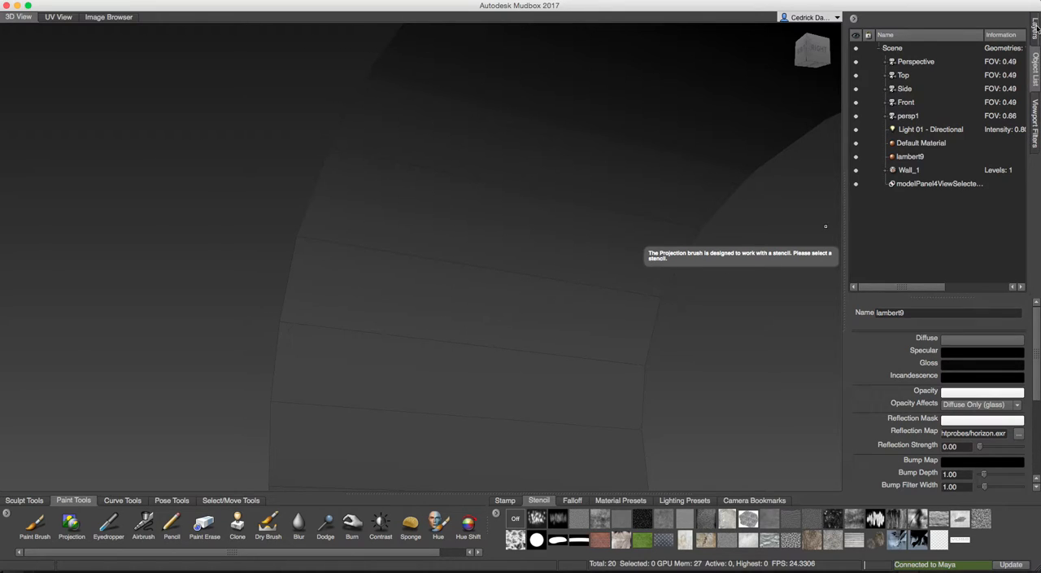
{"action": "mouse_move", "coordinate": [541, 275]}
{"action": "left_mouse_down", "text": "alt"}
{"action": "mouse_move", "coordinate": [553, 274]}
{"action": "mouse_move", "coordinate": [494, 285]}
{"action": "left_mouse_up", "text": "alt"}
{"action": "middle_click_drag", "start_coordinate": [612, 254], "coordinate": [437, 254], "text": "alt"}
{"action": "middle_click_drag", "start_coordinate": [458, 307], "coordinate": [466, 227], "text": "alt"}
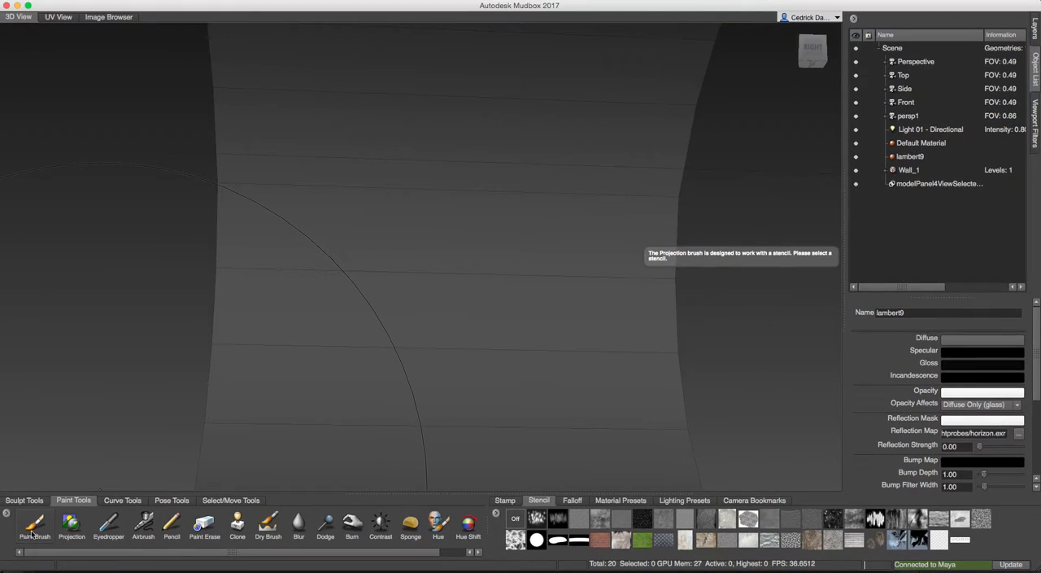
{"action": "left_click", "coordinate": [34, 527]}
{"action": "key", "text": "b"}
{"action": "left_click_drag", "start_coordinate": [401, 314], "coordinate": [147, 313]}
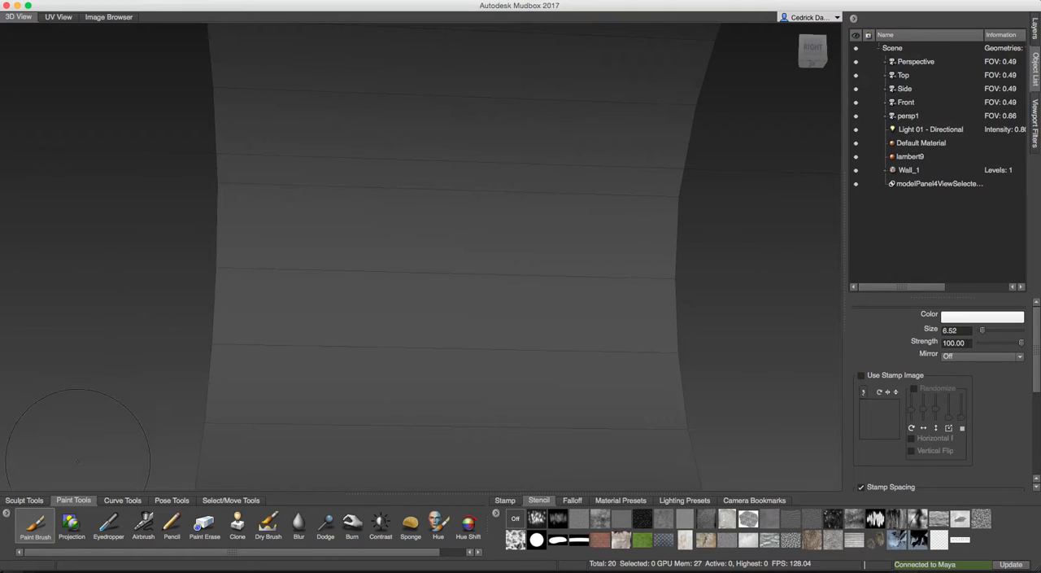
Create a paint layer for the wall named Wall_01 with size 2048, TIFF [8 bit, RGBA] format and the Diffuse channel.
{"action": "left_click", "coordinate": [72, 525]}
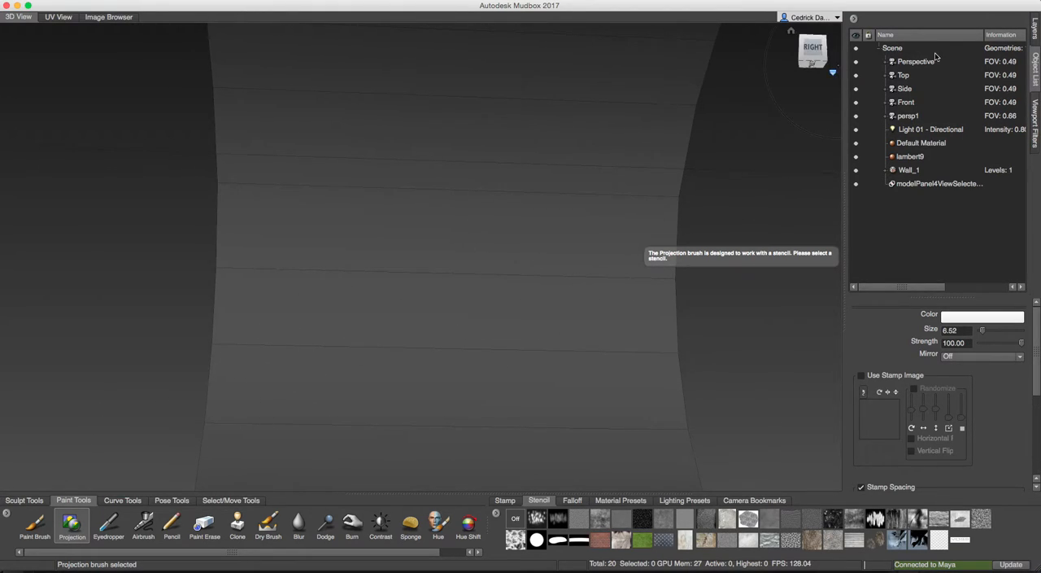
{"action": "left_click", "coordinate": [1037, 33]}
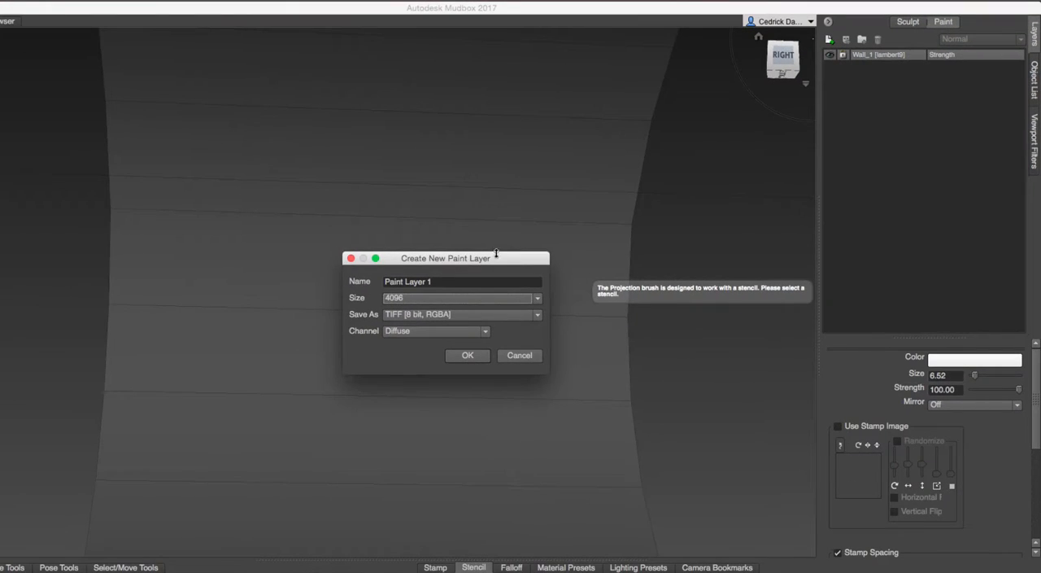
{"action": "left_click_drag", "start_coordinate": [497, 254], "coordinate": [595, 131]}
{"action": "left_click_drag", "start_coordinate": [546, 159], "coordinate": [466, 160]}
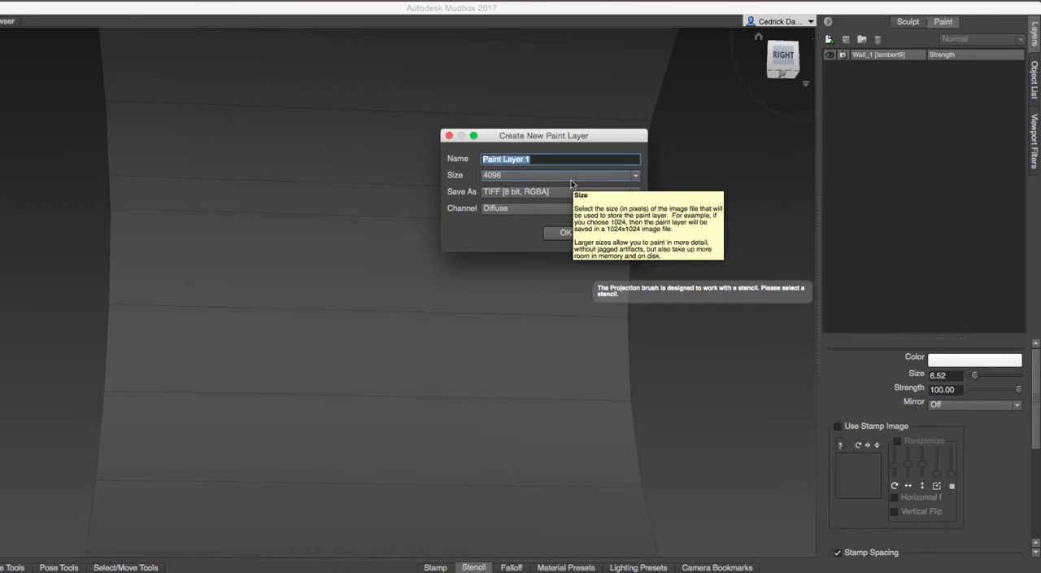
{"action": "type", "text": "Wa"}
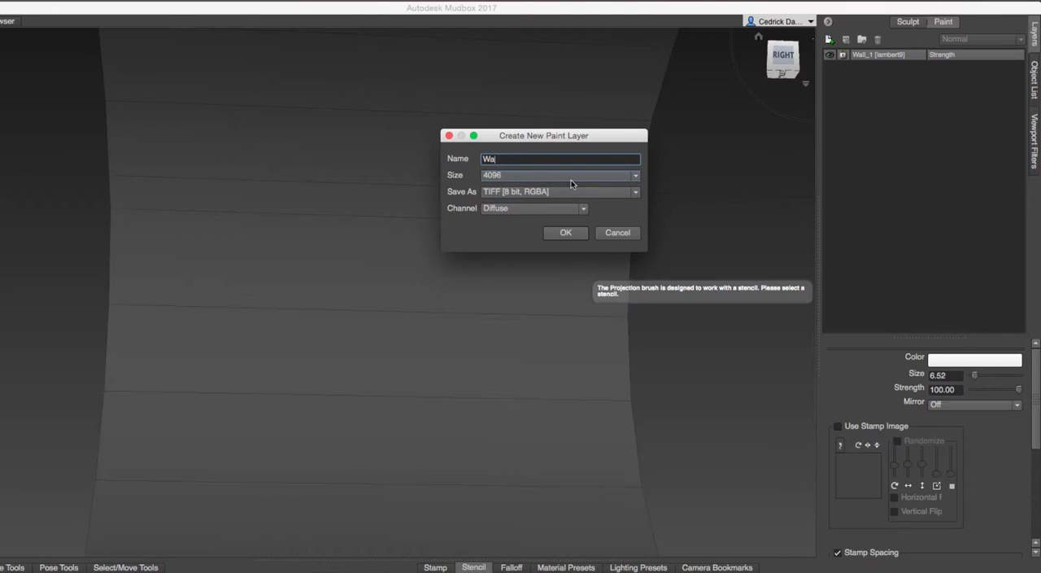
{"action": "type", "text": "ll_01"}
{"action": "left_click", "coordinate": [528, 174]}
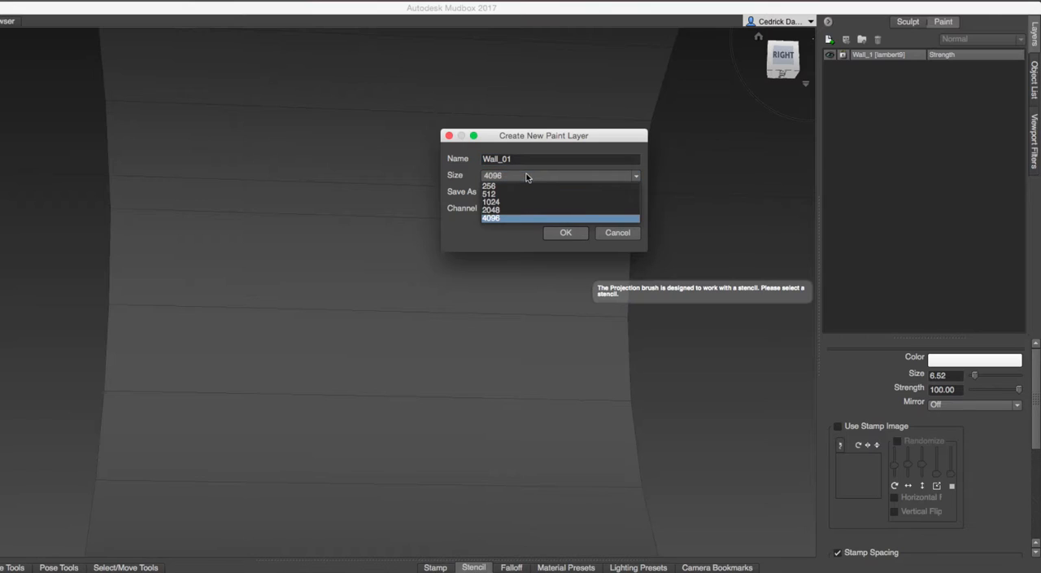
{"action": "left_click", "coordinate": [499, 211]}
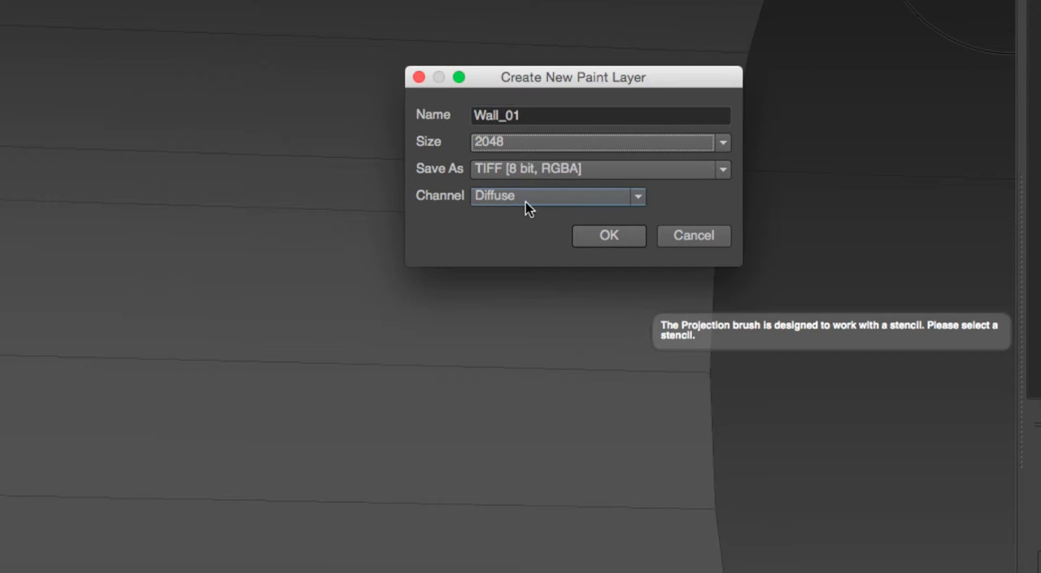
{"action": "left_click_drag", "start_coordinate": [547, 120], "coordinate": [470, 117]}
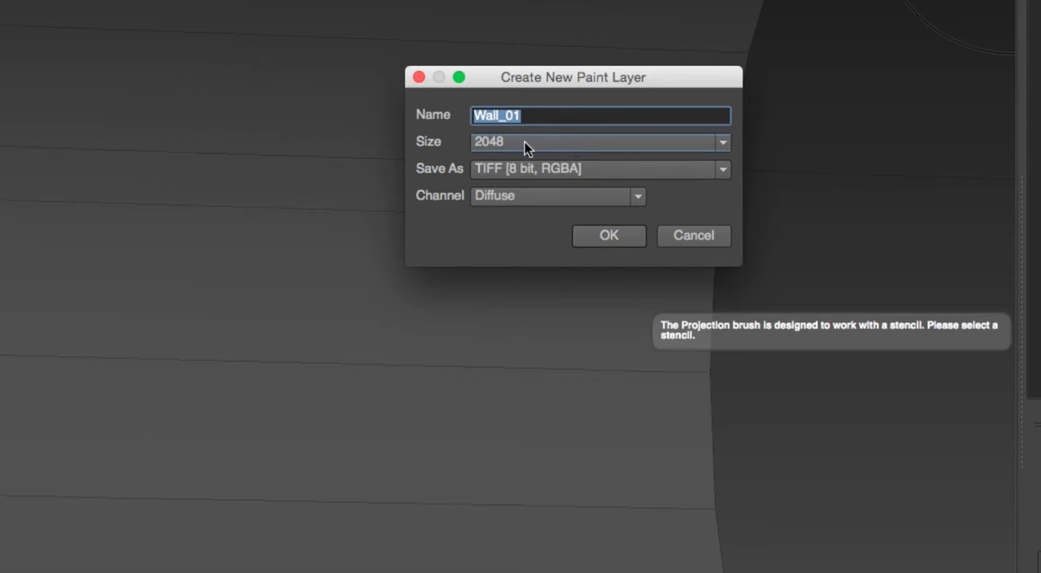
{"action": "left_click", "coordinate": [608, 235]}
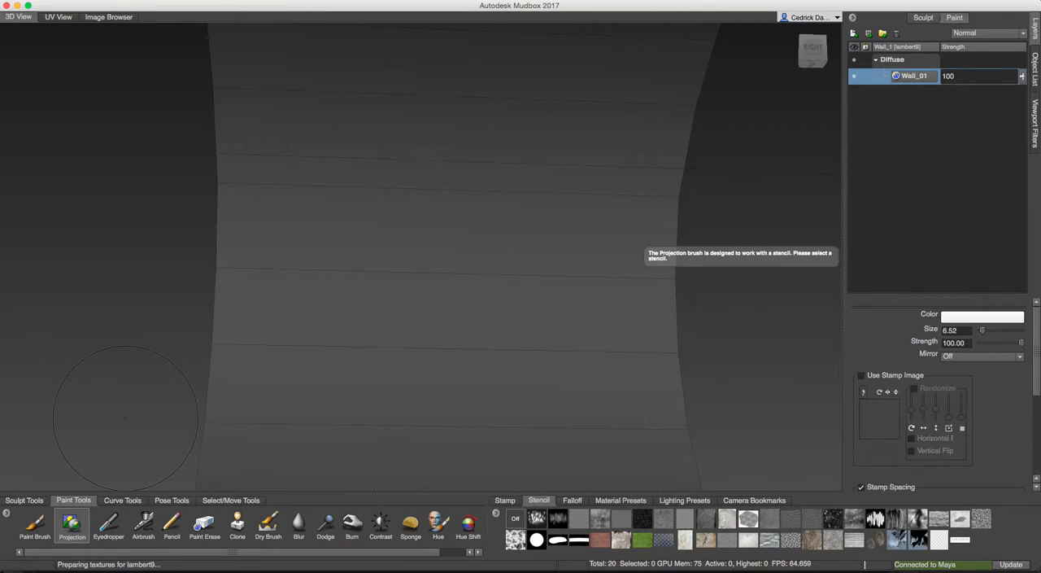
Choose the Paint Brush and set its colour to a burnt orange.
{"action": "left_click", "coordinate": [31, 527]}
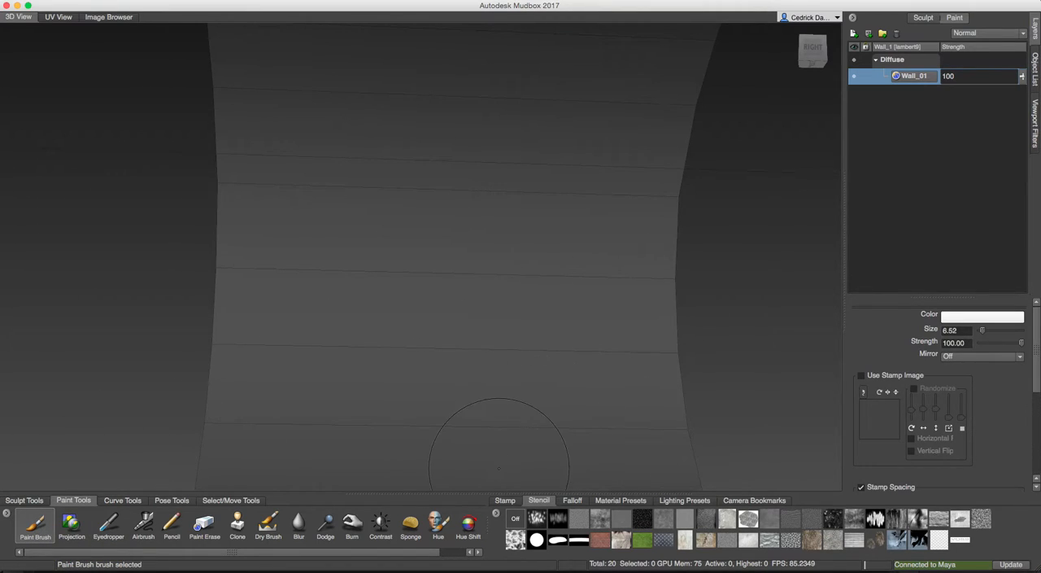
{"action": "left_click_drag", "start_coordinate": [429, 551], "coordinate": [490, 552]}
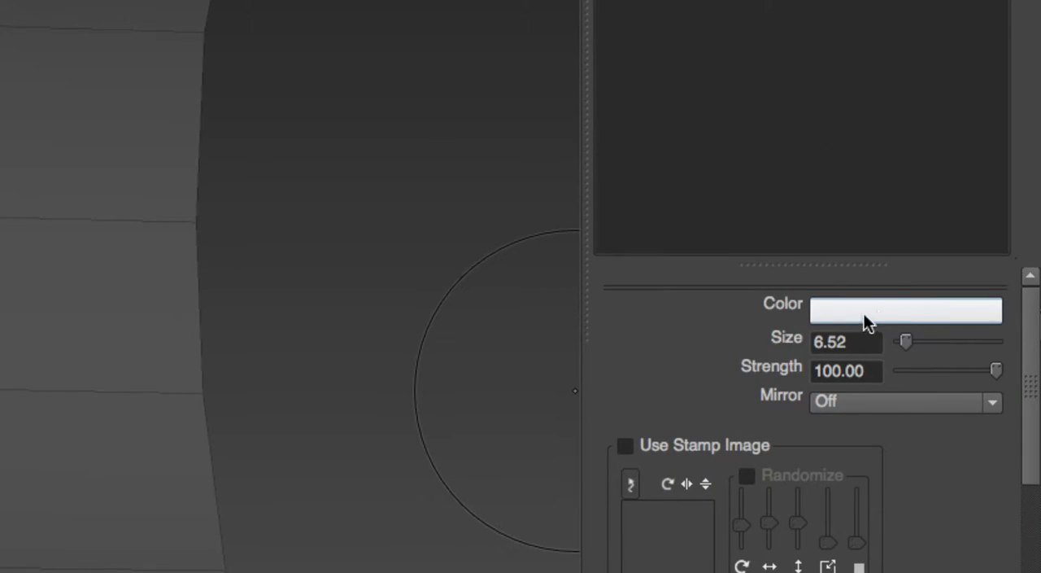
{"action": "left_click", "coordinate": [899, 311]}
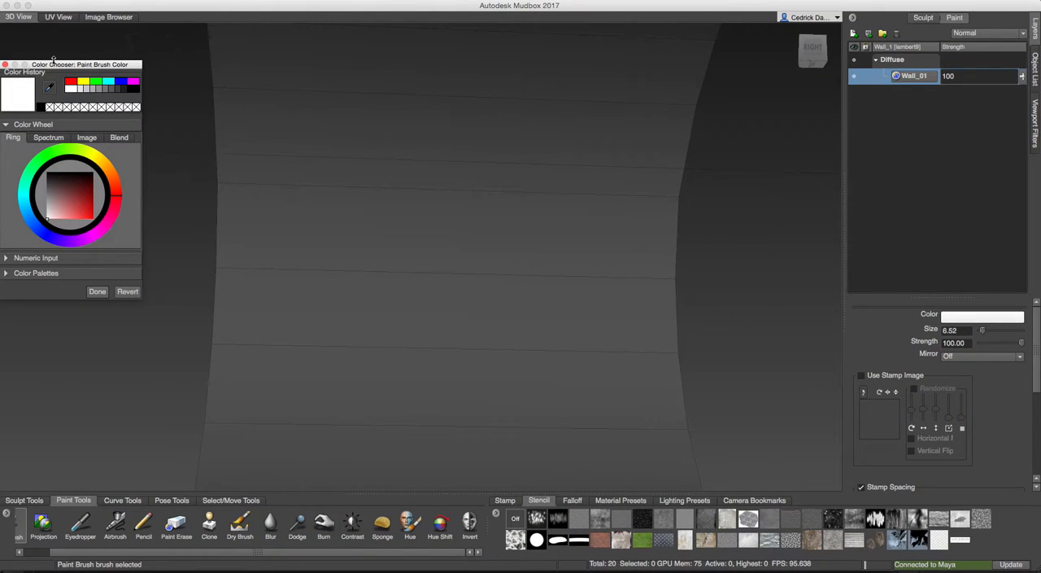
{"action": "left_click_drag", "start_coordinate": [57, 68], "coordinate": [618, 90]}
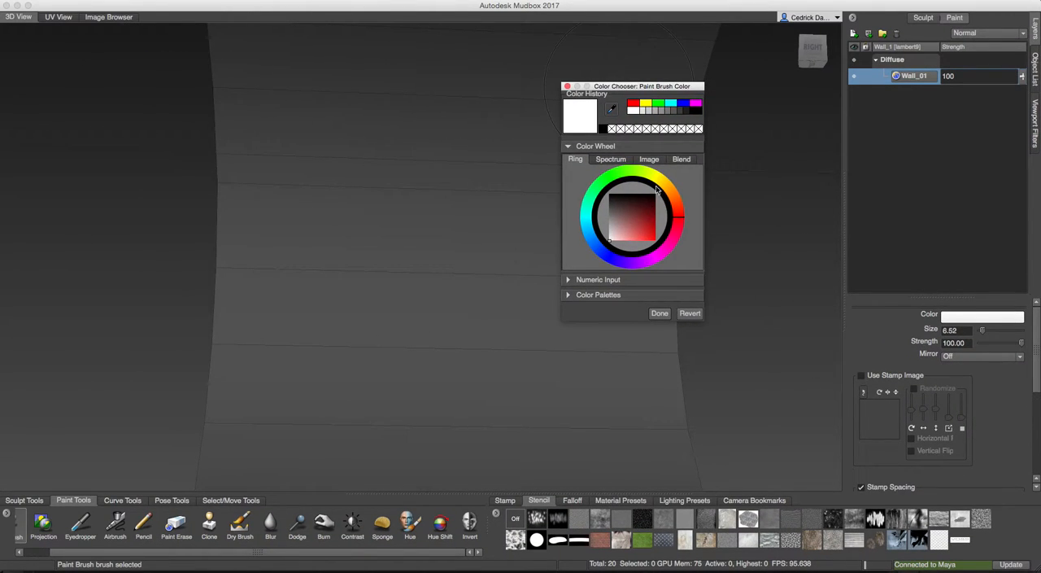
{"action": "left_click_drag", "start_coordinate": [661, 187], "coordinate": [679, 195]}
{"action": "left_click", "coordinate": [647, 229]}
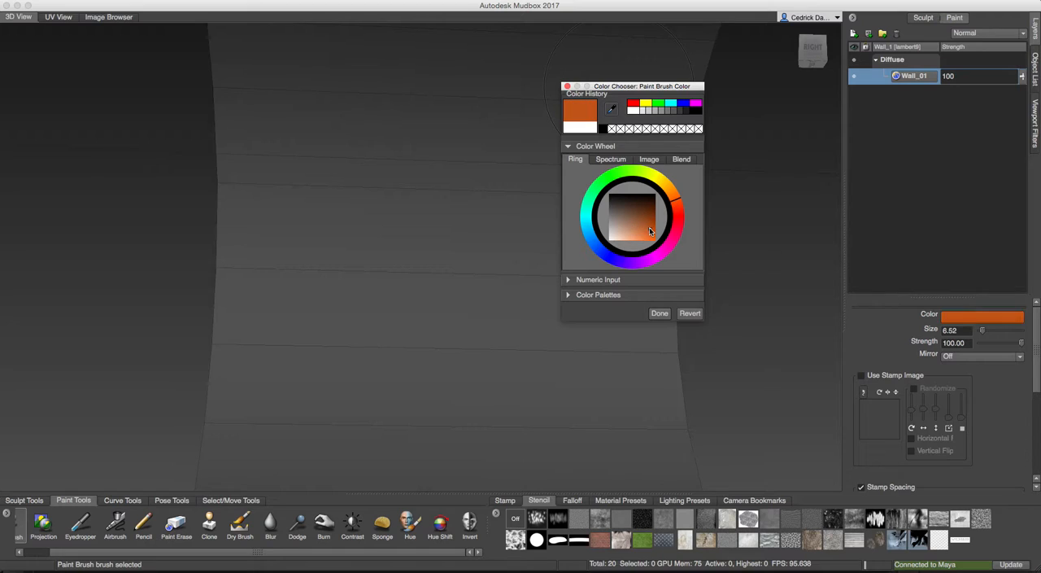
{"action": "left_click", "coordinate": [660, 314]}
Paint several narrow orange strokes across the curved wall on the Wall_01 layer with the brush at size 6.52.
{"action": "mouse_move", "coordinate": [454, 261]}
{"action": "left_mouse_down"}
{"action": "mouse_move", "coordinate": [421, 214]}
{"action": "mouse_move", "coordinate": [432, 202]}
{"action": "mouse_move", "coordinate": [458, 235]}
{"action": "mouse_move", "coordinate": [599, 210]}
{"action": "mouse_move", "coordinate": [538, 291]}
{"action": "left_mouse_up"}
{"action": "scroll", "coordinate": [437, 206], "scroll_direction": "up", "scroll_amount": 2}
{"action": "left_click_drag", "start_coordinate": [528, 200], "coordinate": [497, 154], "text": "alt"}
{"action": "left_click", "coordinate": [466, 212]}
{"action": "left_click_drag", "start_coordinate": [353, 94], "coordinate": [339, 126], "text": "alt"}
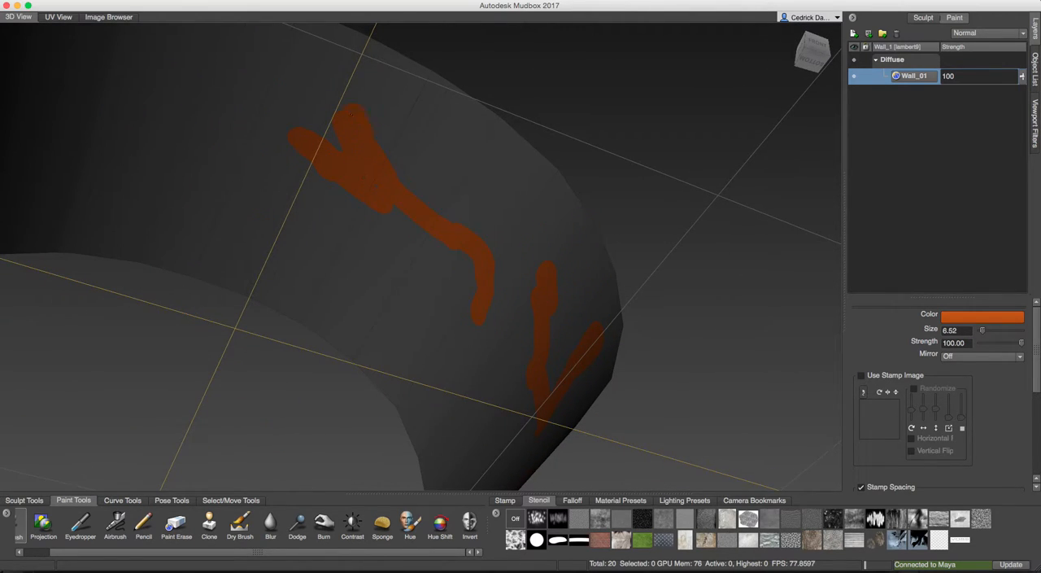
{"action": "left_click_drag", "start_coordinate": [375, 220], "coordinate": [394, 227], "text": "alt"}
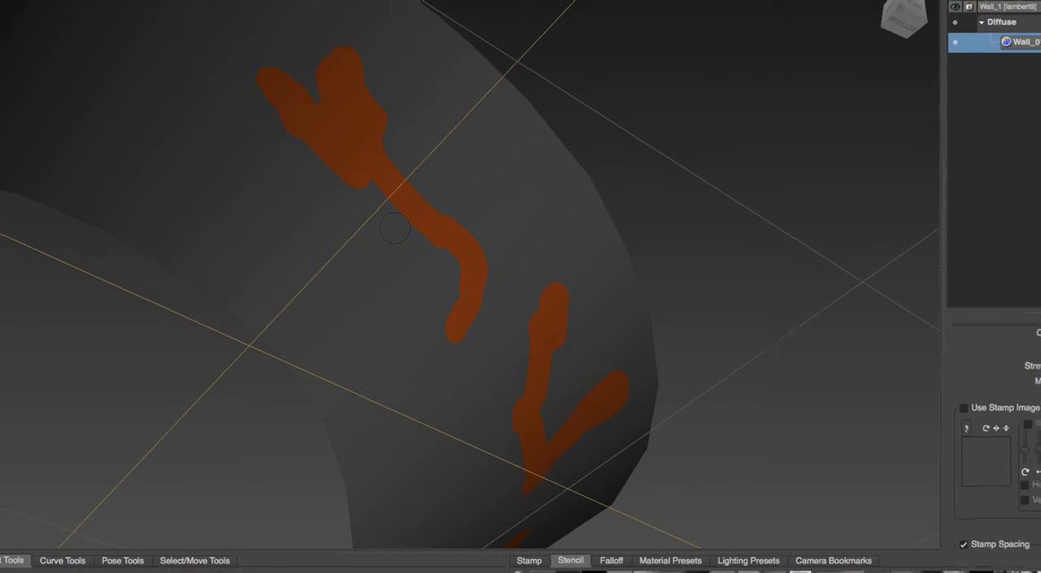
{"action": "right_click_drag", "start_coordinate": [395, 228], "coordinate": [460, 259], "text": "alt"}
{"action": "left_click_drag", "start_coordinate": [460, 258], "coordinate": [427, 242], "text": "alt"}
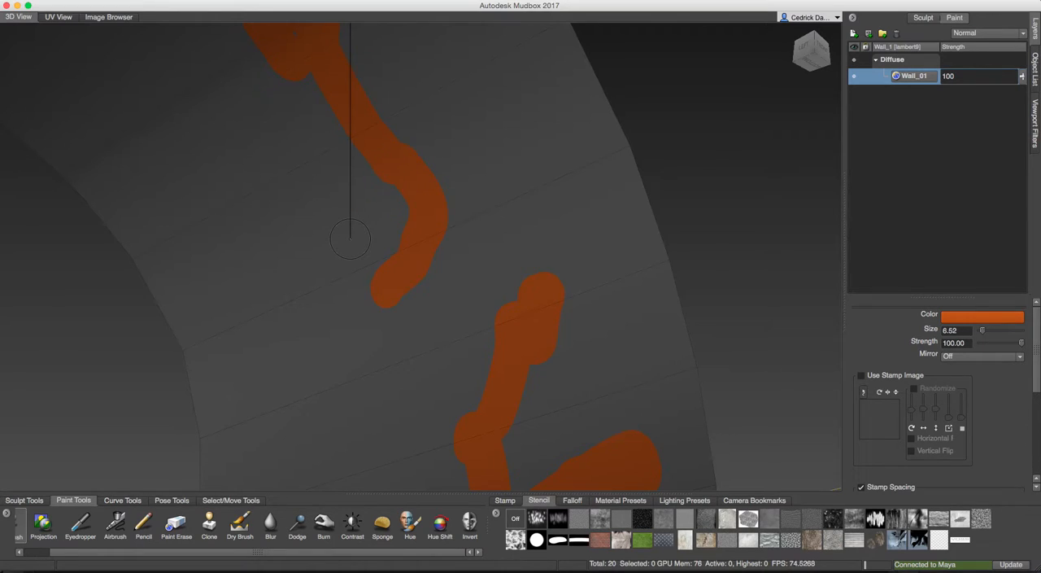
Cover large areas of the wall with broad orange strokes, using brush sizes of 53.30 and 22.93.
{"action": "left_click_drag", "start_coordinate": [354, 226], "coordinate": [491, 226]}
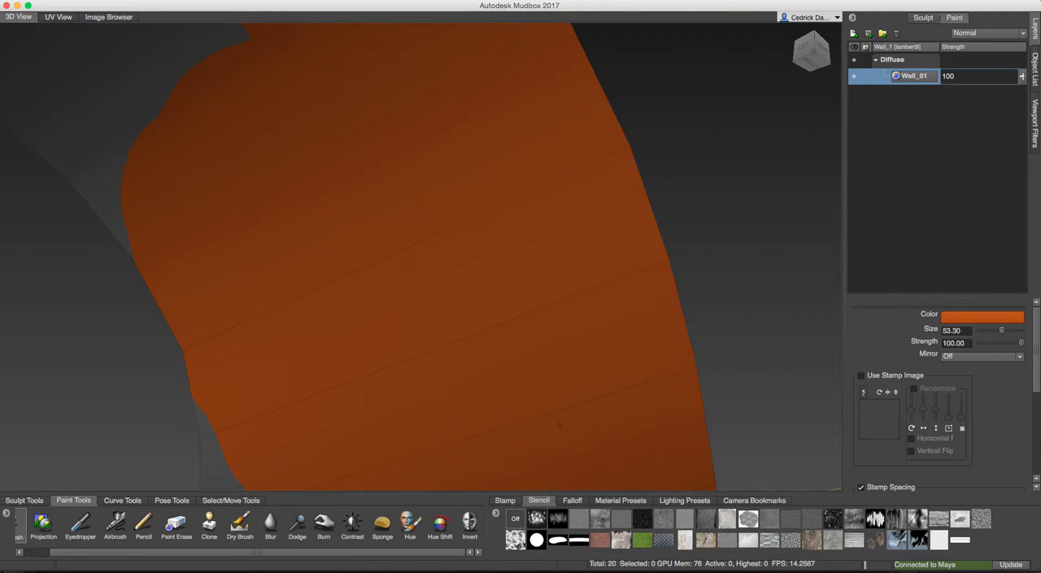
{"action": "mouse_move", "coordinate": [498, 368]}
{"action": "left_mouse_down", "text": "alt"}
{"action": "mouse_move", "coordinate": [455, 383]}
{"action": "mouse_move", "coordinate": [446, 375]}
{"action": "left_mouse_up", "text": "alt"}
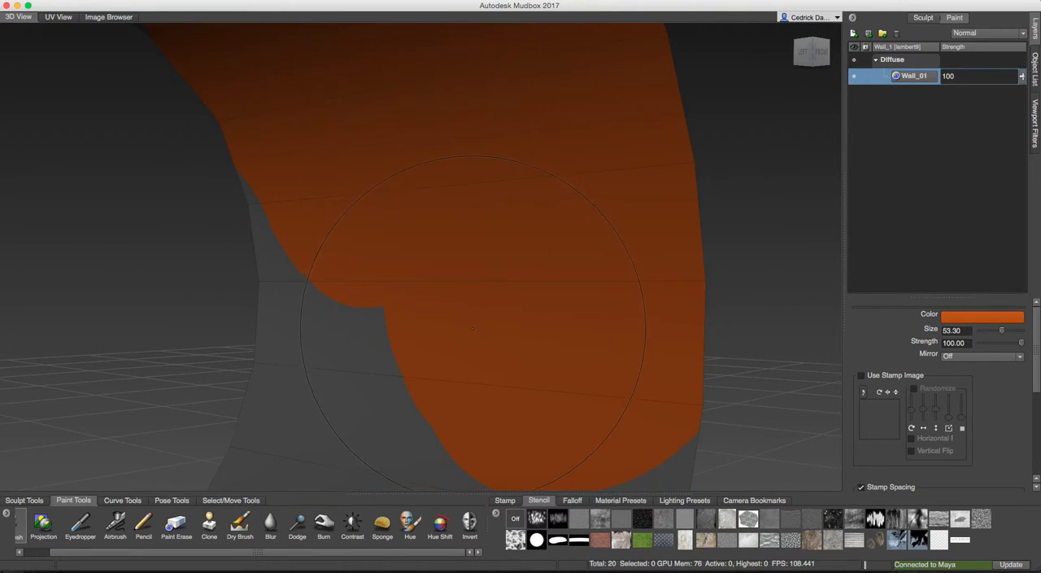
{"action": "mouse_move", "coordinate": [476, 309]}
{"action": "left_mouse_down"}
{"action": "mouse_move", "coordinate": [410, 301]}
{"action": "mouse_move", "coordinate": [431, 305]}
{"action": "left_mouse_up"}
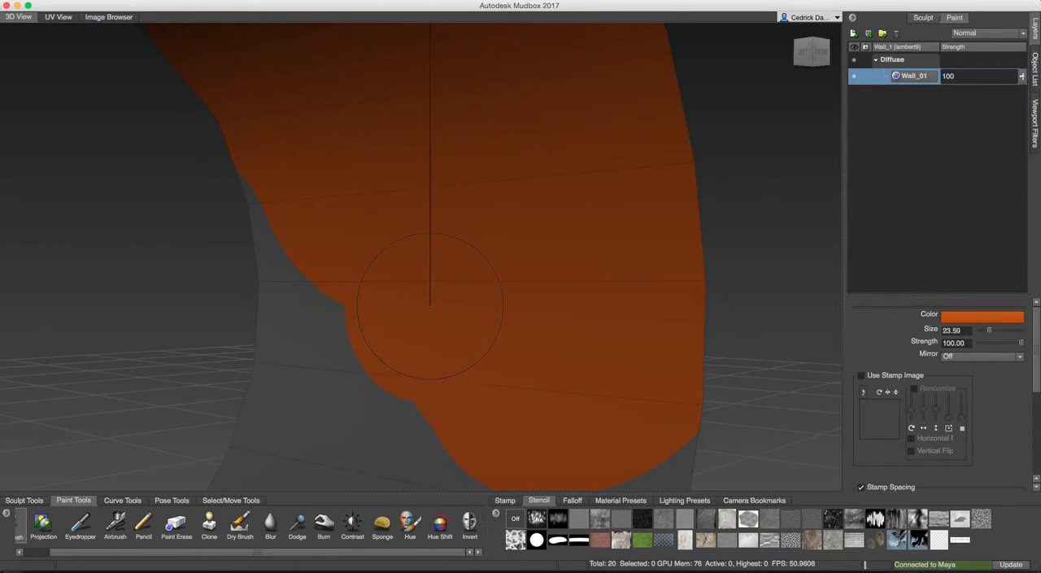
{"action": "right_click_drag", "start_coordinate": [431, 305], "coordinate": [396, 325], "text": "alt"}
{"action": "middle_click_drag", "start_coordinate": [395, 325], "coordinate": [444, 244], "text": "alt"}
{"action": "right_click_drag", "start_coordinate": [444, 244], "coordinate": [432, 265], "text": "alt"}
{"action": "left_click_drag", "start_coordinate": [432, 265], "coordinate": [458, 269], "text": "alt"}
{"action": "middle_click_drag", "start_coordinate": [459, 270], "coordinate": [469, 235], "text": "alt"}
{"action": "right_click_drag", "start_coordinate": [470, 235], "coordinate": [410, 234], "text": "alt"}
{"action": "mouse_move", "coordinate": [410, 234]}
{"action": "left_mouse_down", "text": "alt"}
{"action": "mouse_move", "coordinate": [467, 233]}
{"action": "mouse_move", "coordinate": [423, 242]}
{"action": "mouse_move", "coordinate": [412, 226]}
{"action": "left_mouse_up", "text": "alt"}
{"action": "middle_click_drag", "start_coordinate": [413, 226], "coordinate": [436, 239], "text": "alt"}
{"action": "left_click_drag", "start_coordinate": [436, 239], "coordinate": [383, 213], "text": "alt"}
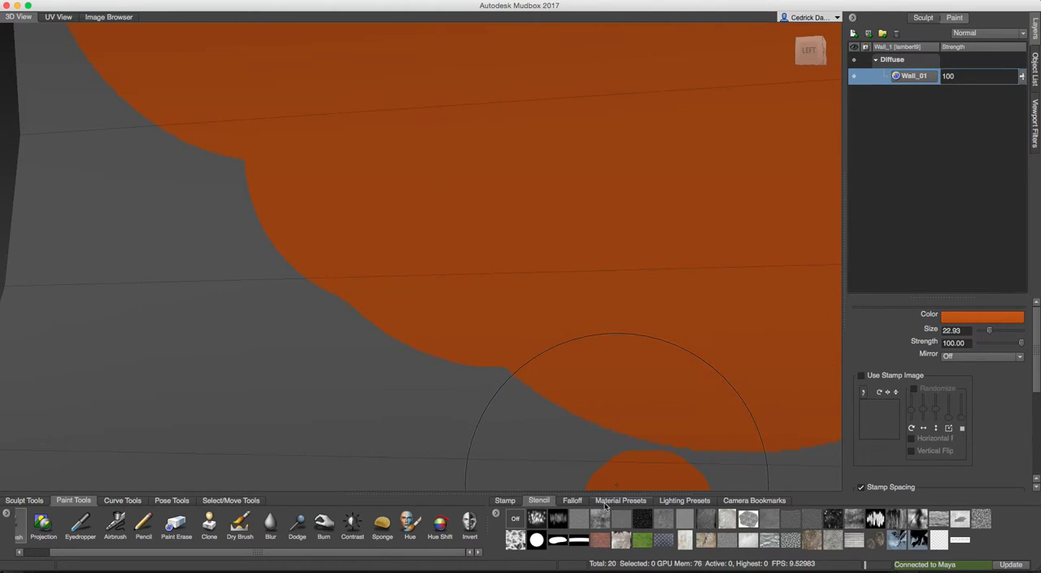
Choose a softer brush falloff and extend the orange paint over the wall's bare areas with soft-edged strokes.
{"action": "left_click", "coordinate": [573, 500]}
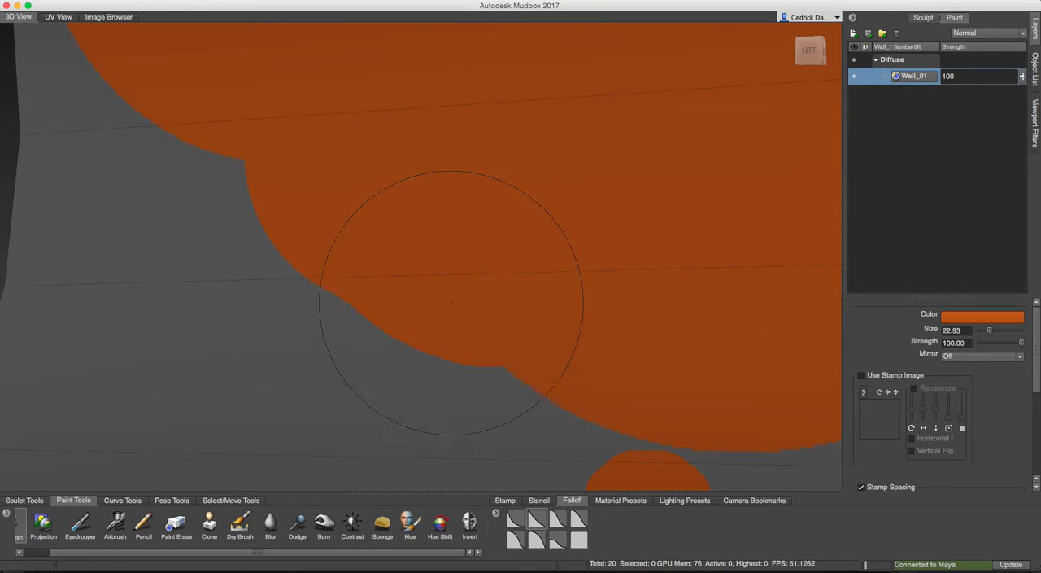
{"action": "left_click_drag", "start_coordinate": [451, 302], "coordinate": [420, 271]}
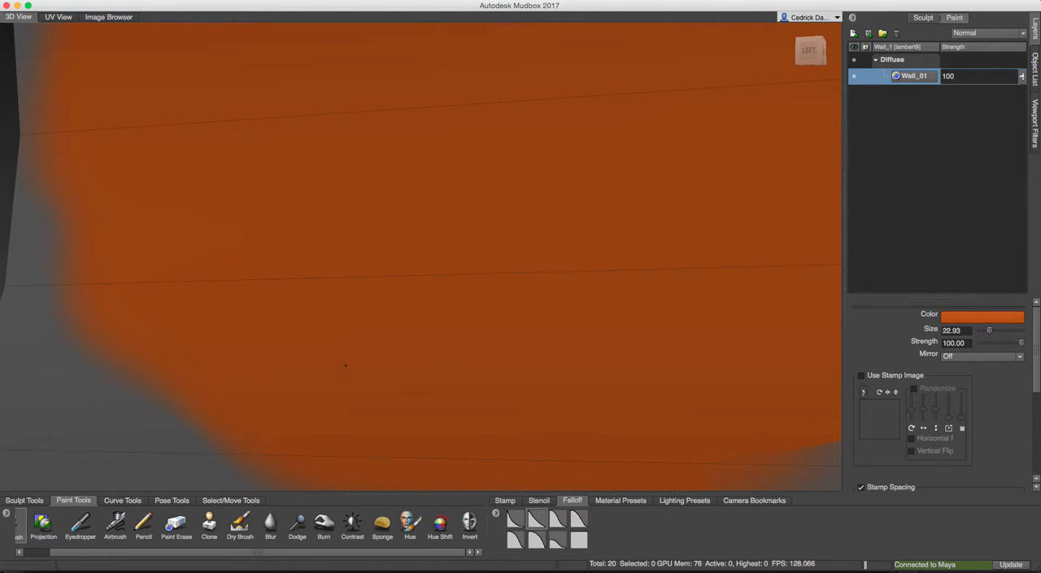
{"action": "mouse_move", "coordinate": [318, 240]}
{"action": "left_mouse_down", "text": "alt"}
{"action": "mouse_move", "coordinate": [356, 233]}
{"action": "mouse_move", "coordinate": [284, 191]}
{"action": "mouse_move", "coordinate": [208, 104]}
{"action": "left_mouse_up", "text": "alt"}
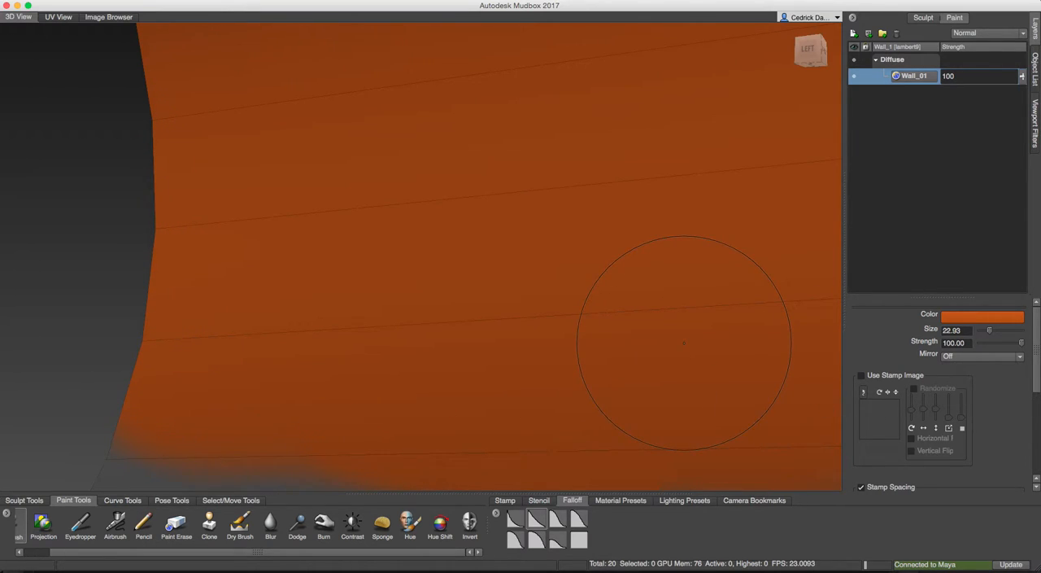
{"action": "mouse_move", "coordinate": [667, 174]}
{"action": "left_mouse_down", "text": "alt"}
{"action": "mouse_move", "coordinate": [645, 188]}
{"action": "mouse_move", "coordinate": [632, 144]}
{"action": "mouse_move", "coordinate": [599, 275]}
{"action": "mouse_move", "coordinate": [616, 214]}
{"action": "left_mouse_up", "text": "alt"}
{"action": "left_click_drag", "start_coordinate": [599, 165], "coordinate": [617, 222]}
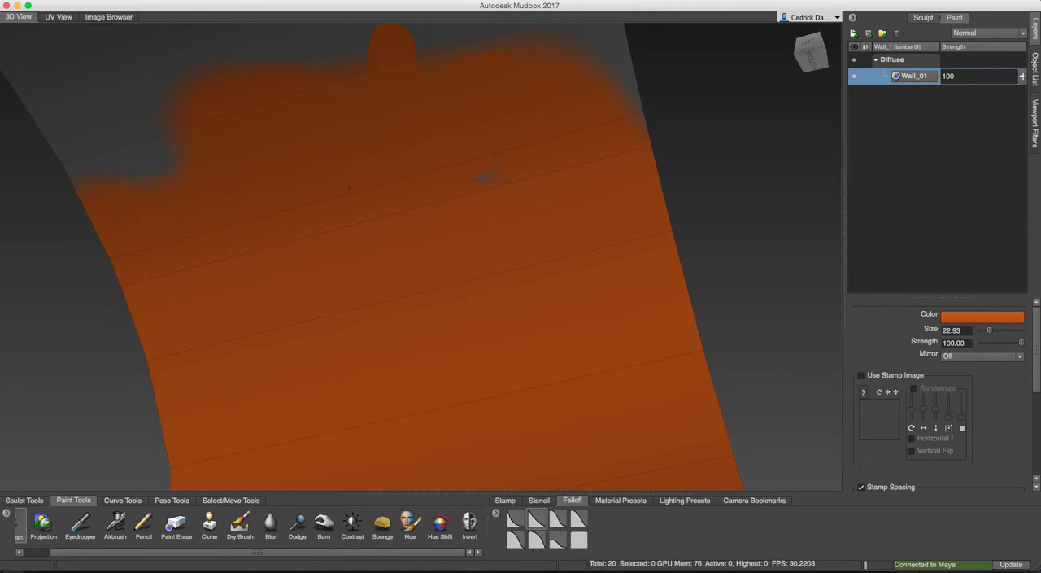
{"action": "mouse_move", "coordinate": [616, 218]}
{"action": "left_mouse_down", "text": "alt"}
{"action": "mouse_move", "coordinate": [586, 136]}
{"action": "mouse_move", "coordinate": [589, 52]}
{"action": "mouse_move", "coordinate": [396, 88]}
{"action": "left_mouse_up", "text": "alt"}
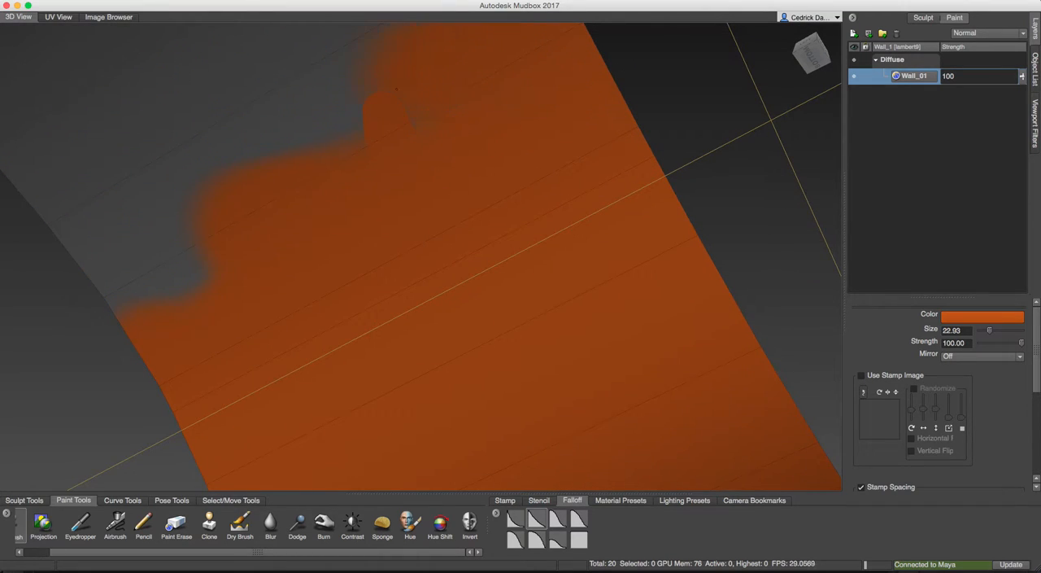
Create a second Diffuse paint layer named Grey with size 2048 and TIFF [8 bit, RGBA] format.
{"action": "left_click", "coordinate": [854, 33]}
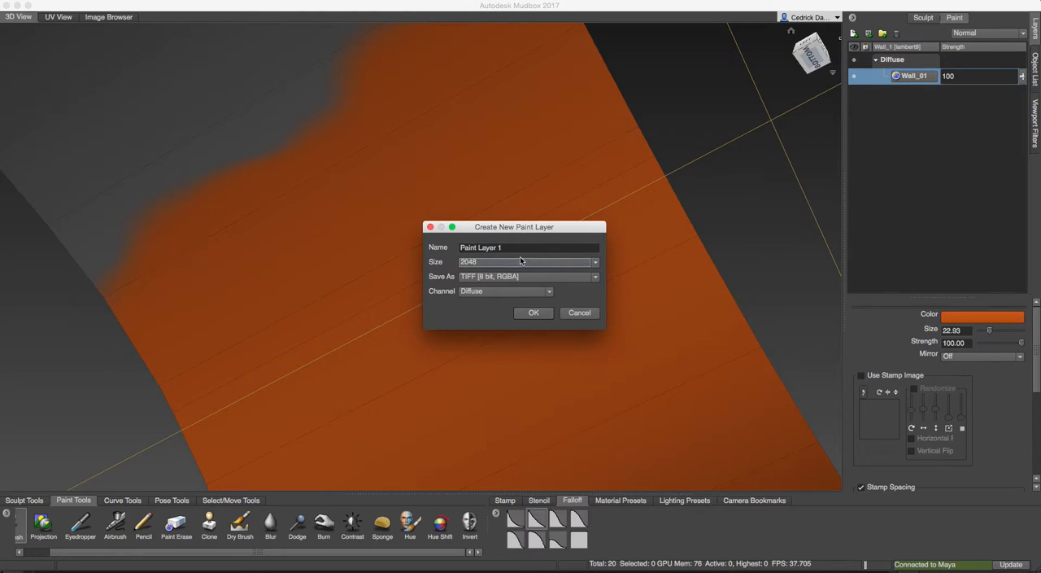
{"action": "left_click_drag", "start_coordinate": [518, 248], "coordinate": [442, 248]}
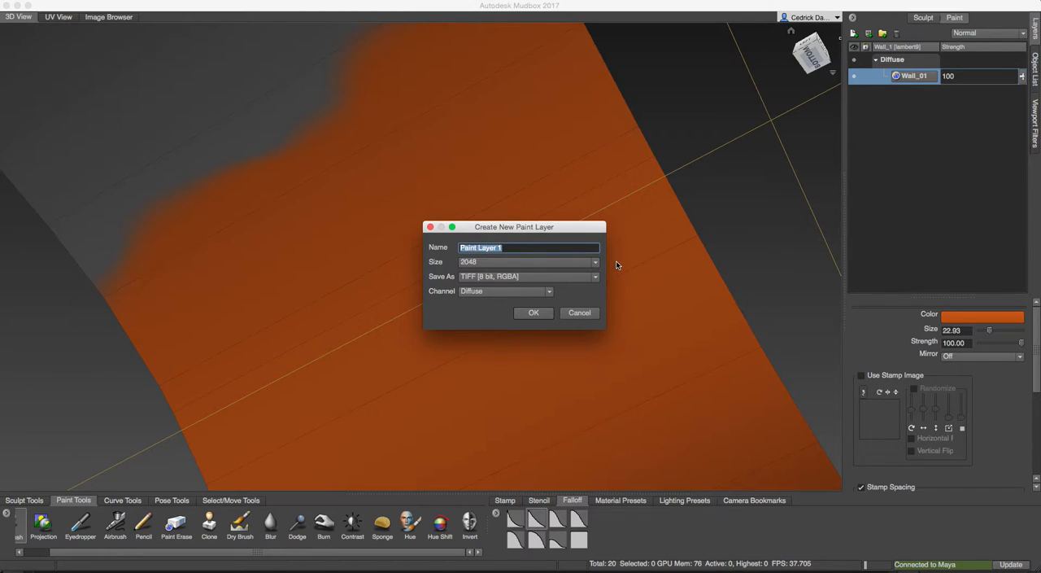
{"action": "type", "text": "Grey"}
{"action": "key", "text": "Return"}
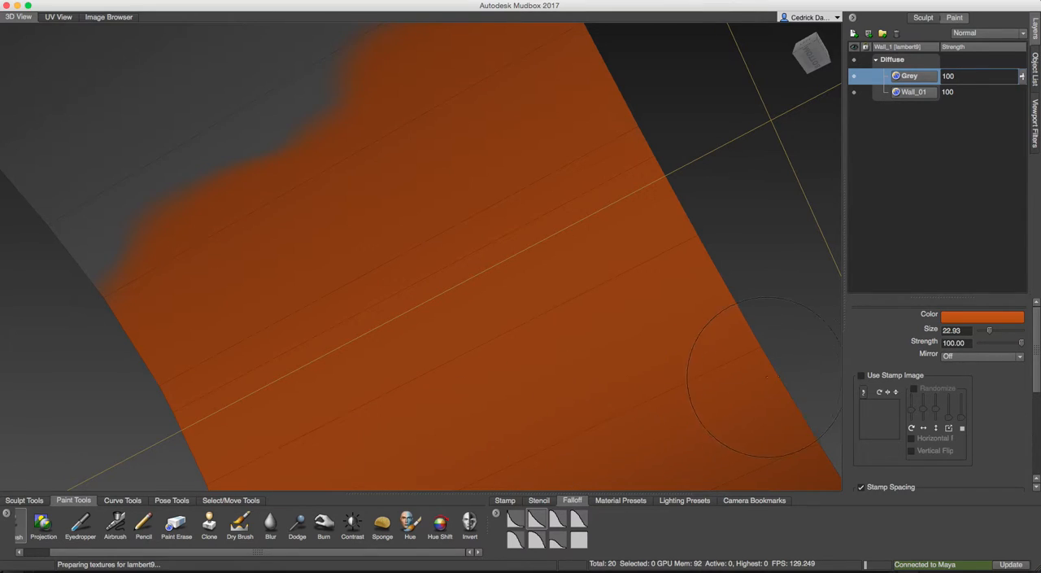
Set the Paint Brush colour to a dark brownish grey.
{"action": "left_click", "coordinate": [972, 318]}
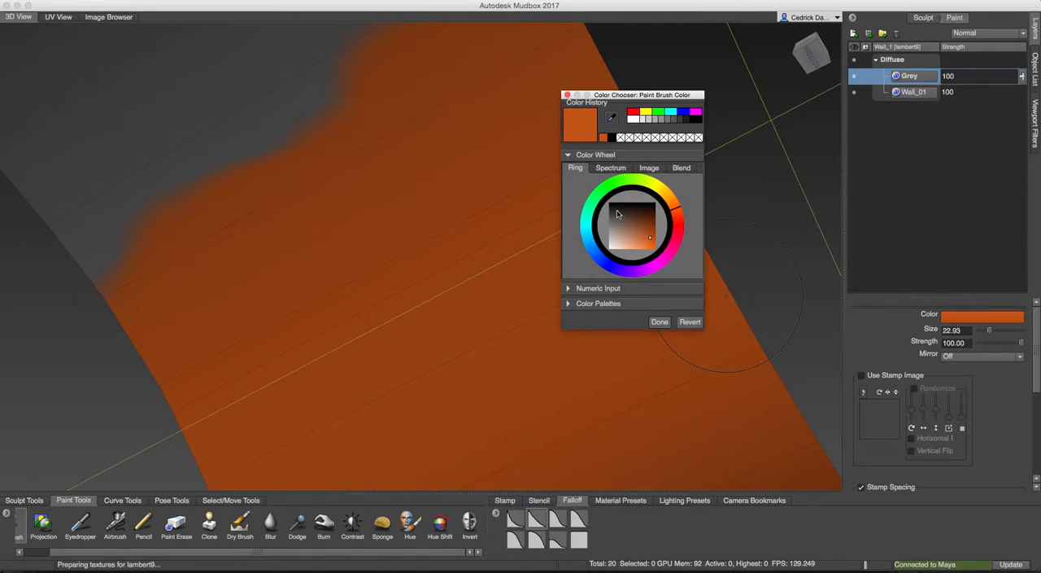
{"action": "left_click_drag", "start_coordinate": [627, 215], "coordinate": [619, 220]}
{"action": "left_click", "coordinate": [660, 321]}
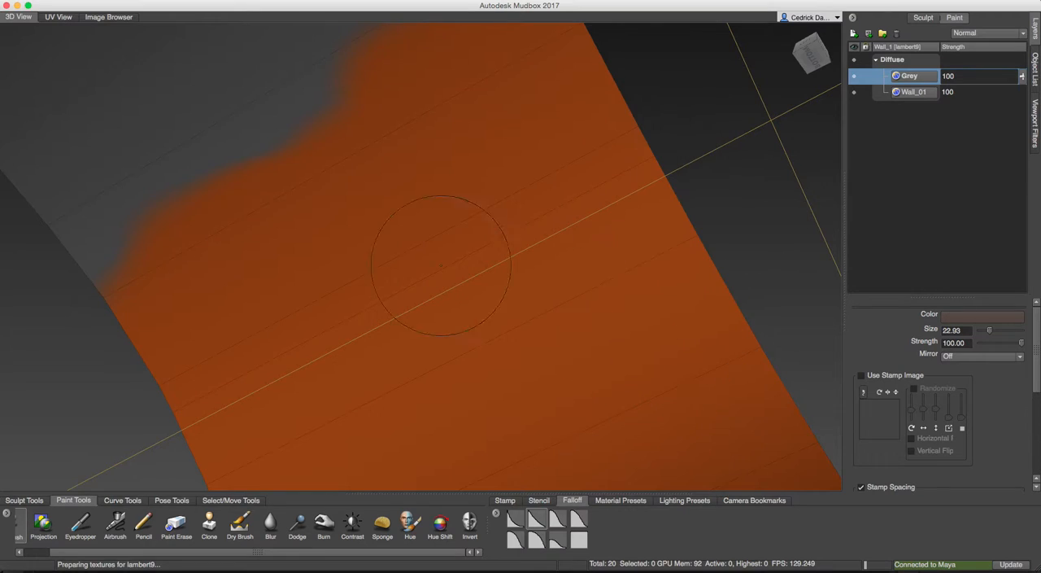
Paint soft brownish-grey strokes over the orange wall surface on the Grey layer, leaving part of the orange uncovered.
{"action": "left_click", "coordinate": [409, 235]}
{"action": "mouse_move", "coordinate": [413, 258]}
{"action": "left_mouse_down"}
{"action": "mouse_move", "coordinate": [561, 261]}
{"action": "mouse_move", "coordinate": [615, 197]}
{"action": "mouse_move", "coordinate": [561, 175]}
{"action": "mouse_move", "coordinate": [521, 229]}
{"action": "mouse_move", "coordinate": [382, 358]}
{"action": "mouse_move", "coordinate": [293, 293]}
{"action": "mouse_move", "coordinate": [261, 232]}
{"action": "mouse_move", "coordinate": [533, 120]}
{"action": "mouse_move", "coordinate": [707, 113]}
{"action": "left_mouse_up"}
{"action": "left_click_drag", "start_coordinate": [598, 207], "coordinate": [573, 152], "text": "alt"}
{"action": "mouse_move", "coordinate": [540, 231]}
{"action": "left_mouse_down"}
{"action": "mouse_move", "coordinate": [460, 273]}
{"action": "mouse_move", "coordinate": [218, 306]}
{"action": "mouse_move", "coordinate": [330, 257]}
{"action": "left_mouse_up"}
{"action": "left_click_drag", "start_coordinate": [594, 183], "coordinate": [692, 160]}
{"action": "mouse_move", "coordinate": [497, 124]}
{"action": "left_mouse_down"}
{"action": "mouse_move", "coordinate": [284, 113]}
{"action": "mouse_move", "coordinate": [219, 134]}
{"action": "left_mouse_up"}
{"action": "mouse_move", "coordinate": [223, 89]}
{"action": "left_mouse_down", "text": "alt"}
{"action": "mouse_move", "coordinate": [244, 140]}
{"action": "mouse_move", "coordinate": [284, 118]}
{"action": "mouse_move", "coordinate": [505, 82]}
{"action": "mouse_move", "coordinate": [439, 79]}
{"action": "left_mouse_up", "text": "alt"}
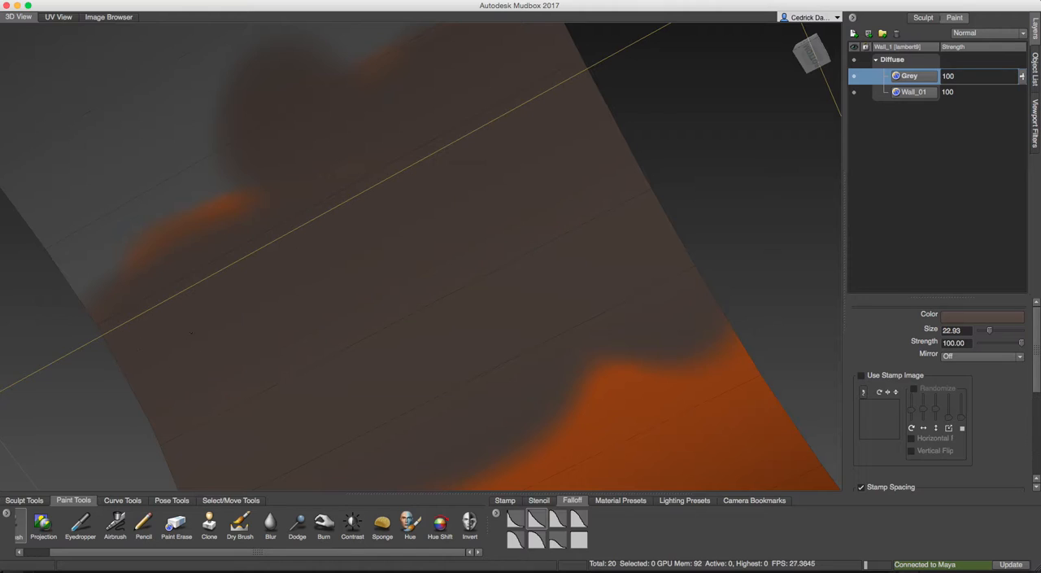
{"action": "mouse_move", "coordinate": [146, 300]}
{"action": "left_mouse_down"}
{"action": "mouse_move", "coordinate": [204, 204]}
{"action": "mouse_move", "coordinate": [90, 252]}
{"action": "mouse_move", "coordinate": [81, 228]}
{"action": "left_mouse_up"}
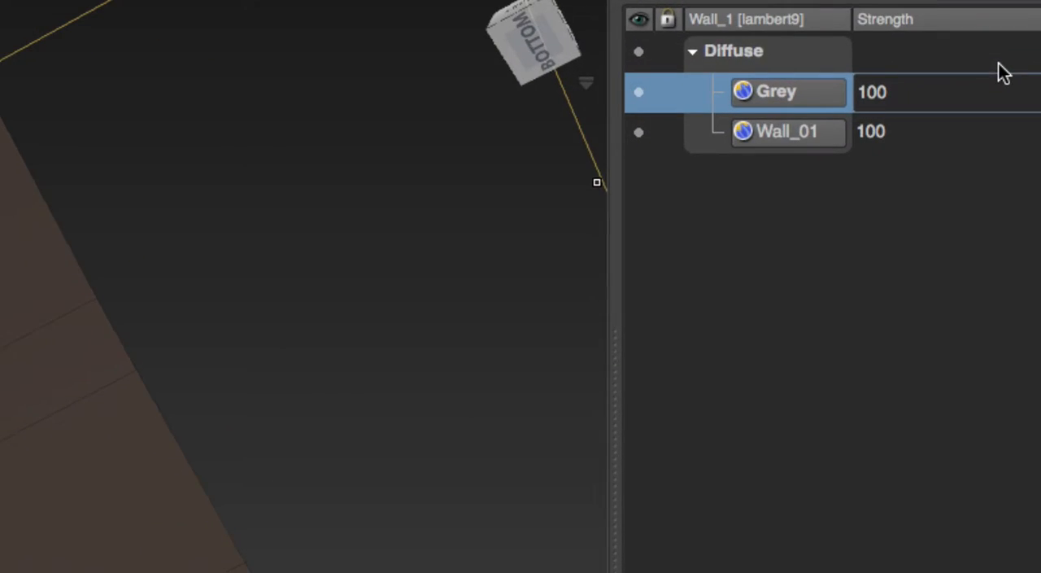
{"action": "middle_click_drag", "start_coordinate": [57, 415], "coordinate": [464, 399], "text": "alt"}
{"action": "middle_click_drag", "start_coordinate": [326, 544], "coordinate": [362, 321], "text": "alt"}
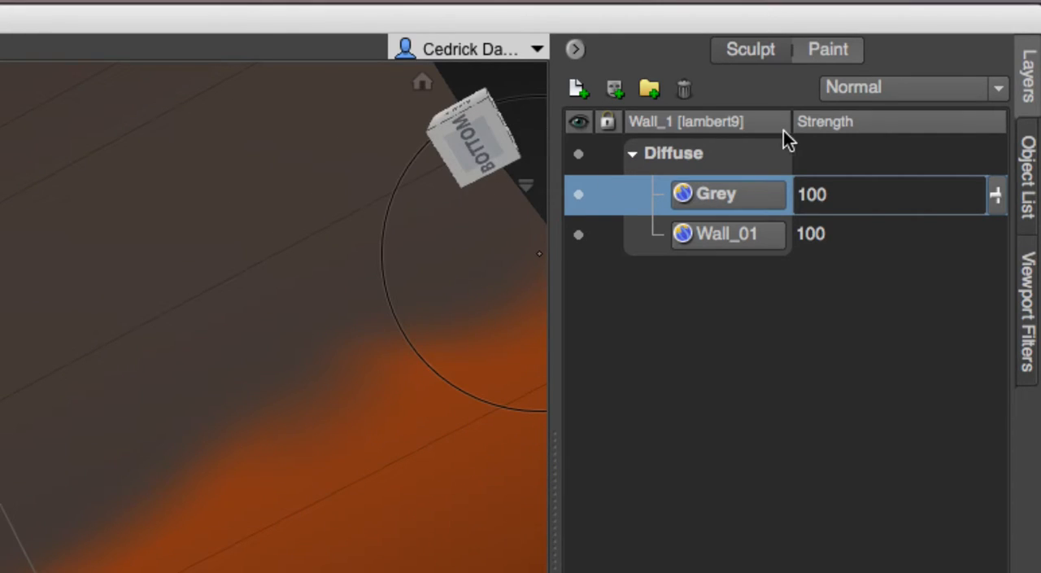
Try the Dissolve blend mode on the Grey layer and switch the layer to Multiply.
{"action": "left_click", "coordinate": [863, 92]}
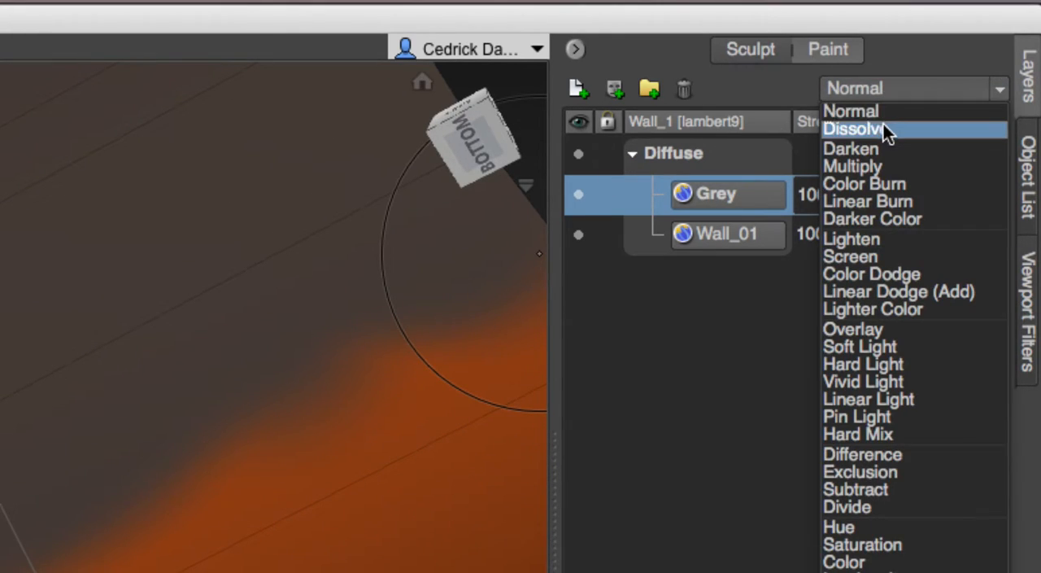
{"action": "left_click", "coordinate": [884, 126]}
{"action": "left_click", "coordinate": [898, 90]}
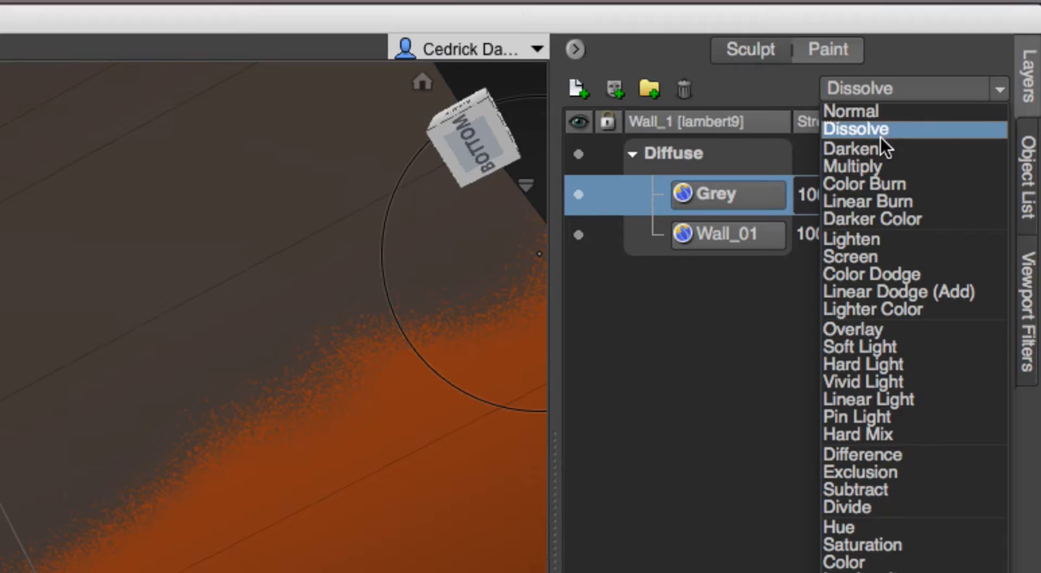
{"action": "left_click", "coordinate": [881, 137]}
{"action": "left_click", "coordinate": [893, 84]}
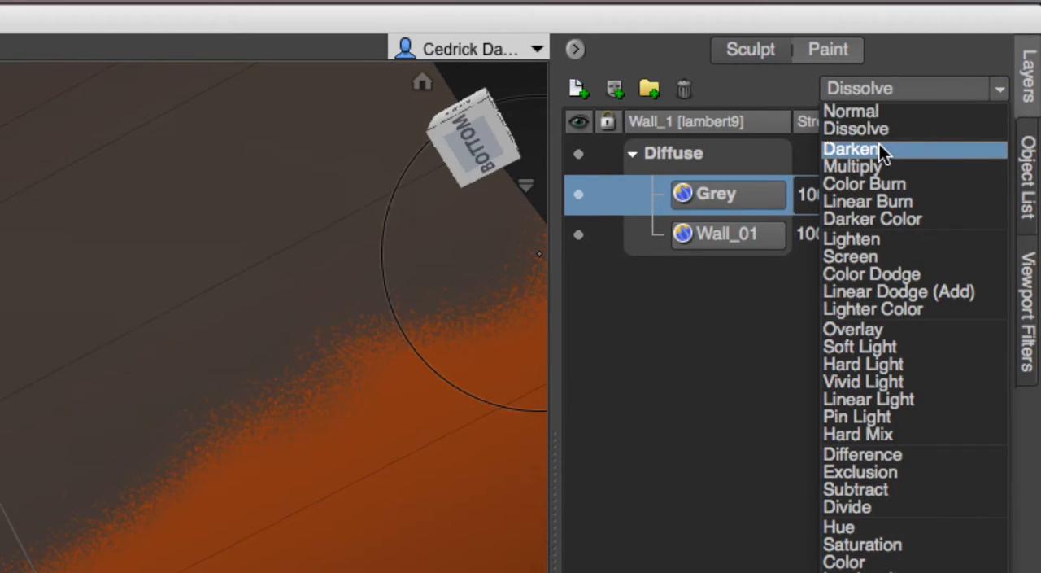
{"action": "left_click", "coordinate": [878, 164]}
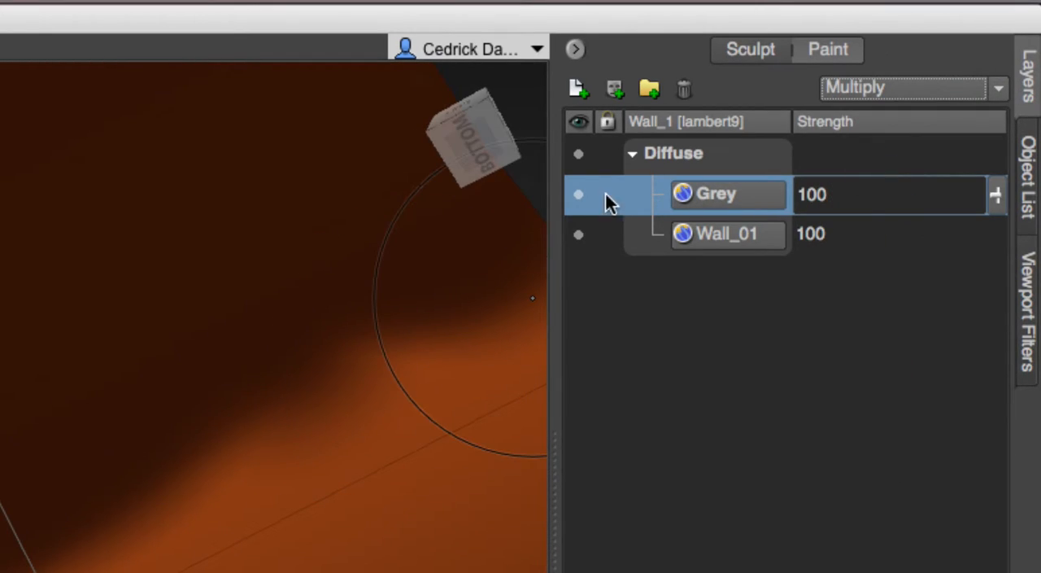
Try the Color Burn, Linear Burn, Darker Color and Lighten blend modes on the Grey layer.
{"action": "left_click", "coordinate": [878, 87]}
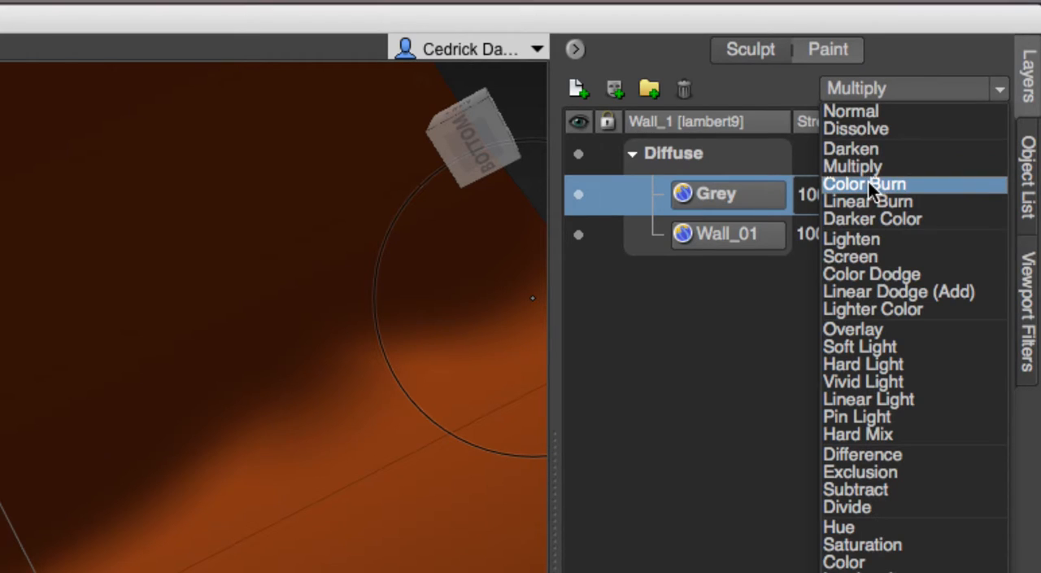
{"action": "left_click", "coordinate": [869, 183]}
{"action": "left_click", "coordinate": [880, 94]}
{"action": "left_click", "coordinate": [861, 205]}
{"action": "left_click", "coordinate": [883, 89]}
{"action": "left_click", "coordinate": [866, 219]}
{"action": "left_click", "coordinate": [893, 87]}
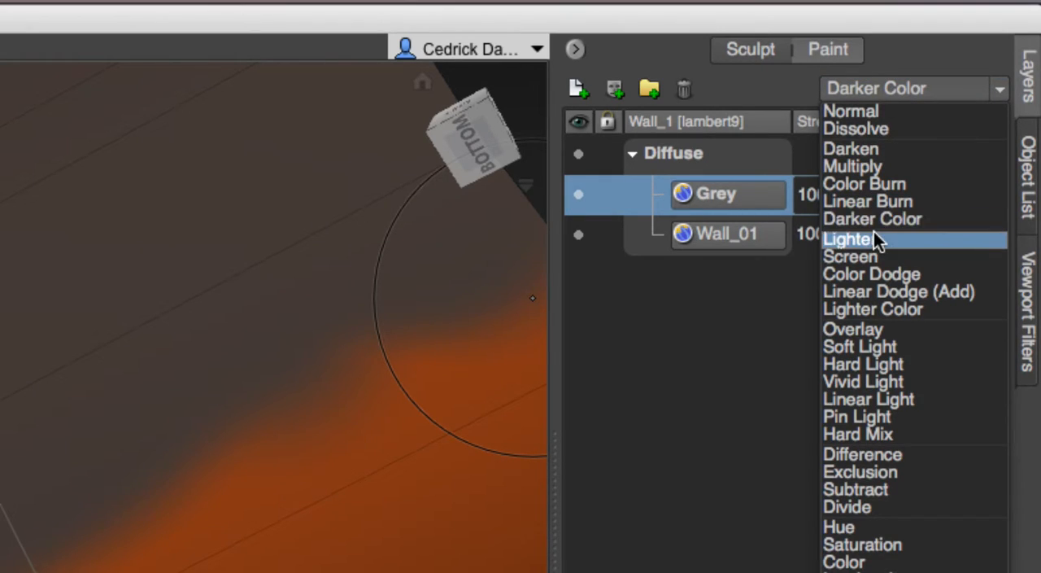
{"action": "left_click", "coordinate": [873, 237]}
{"action": "left_click", "coordinate": [883, 88]}
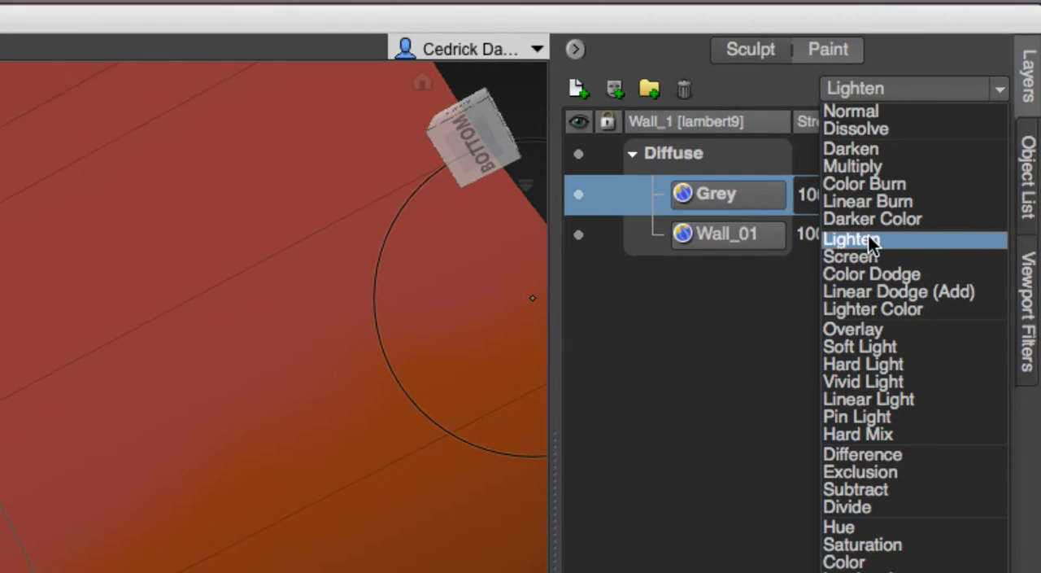
{"action": "left_click", "coordinate": [866, 240]}
Try the Screen, Color Dodge and Overlay blend modes on the Grey layer, and return it to Multiply.
{"action": "left_click", "coordinate": [878, 94]}
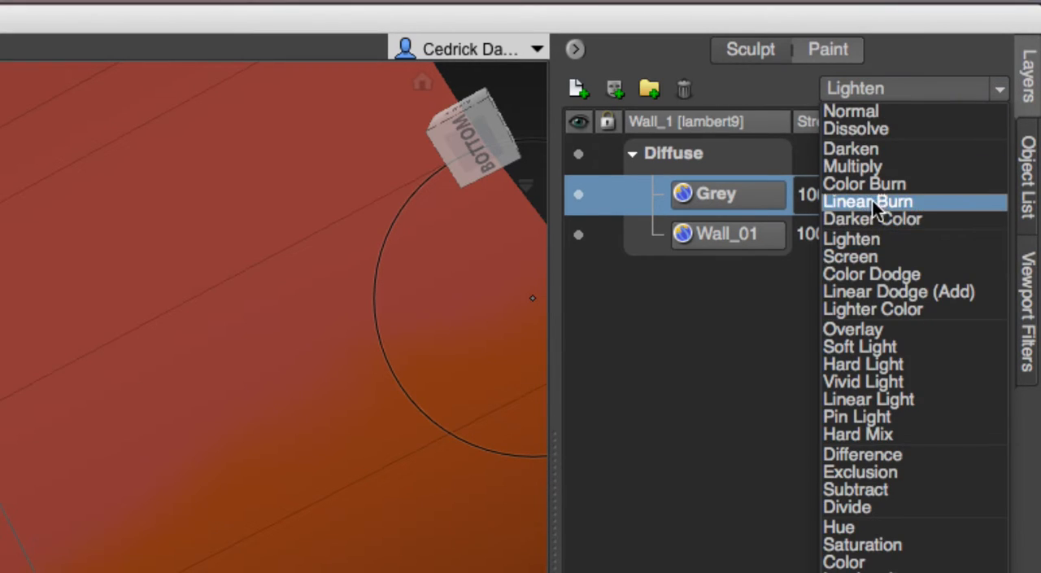
{"action": "left_click", "coordinate": [862, 260]}
{"action": "left_click", "coordinate": [884, 88]}
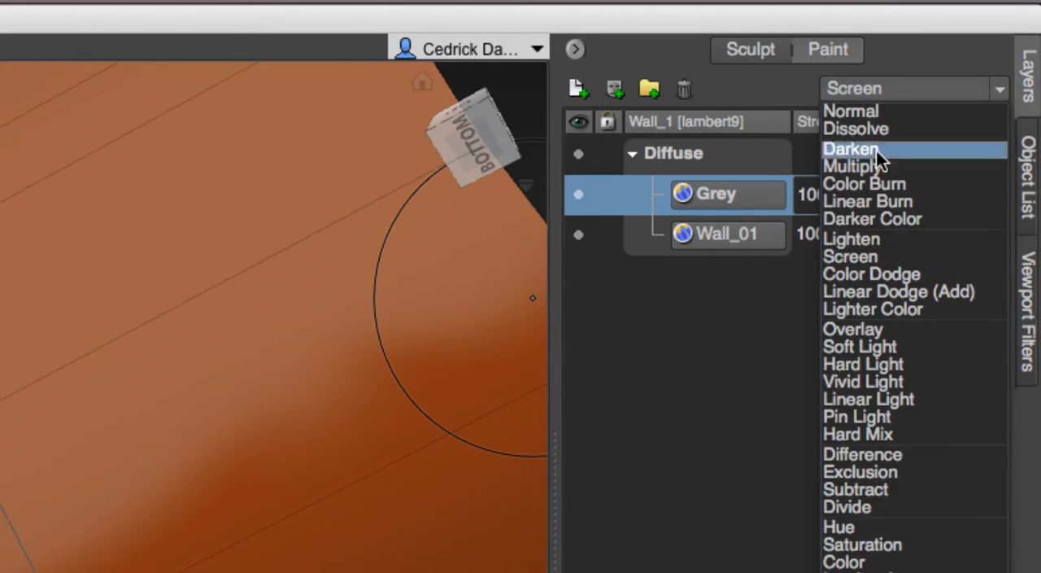
{"action": "left_click", "coordinate": [861, 269]}
{"action": "left_click", "coordinate": [878, 89]}
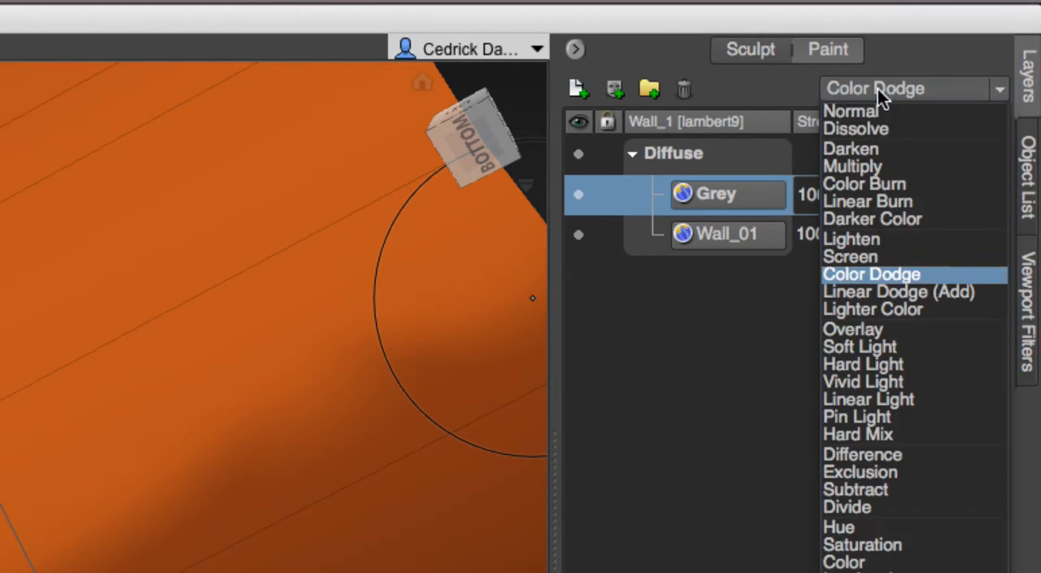
{"action": "left_click", "coordinate": [853, 328]}
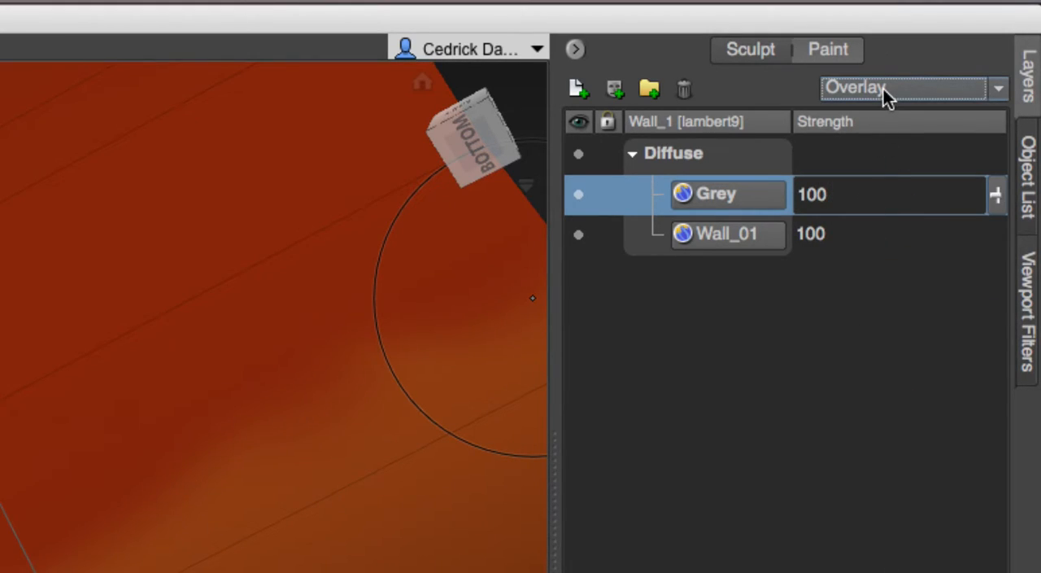
{"action": "left_click", "coordinate": [877, 91]}
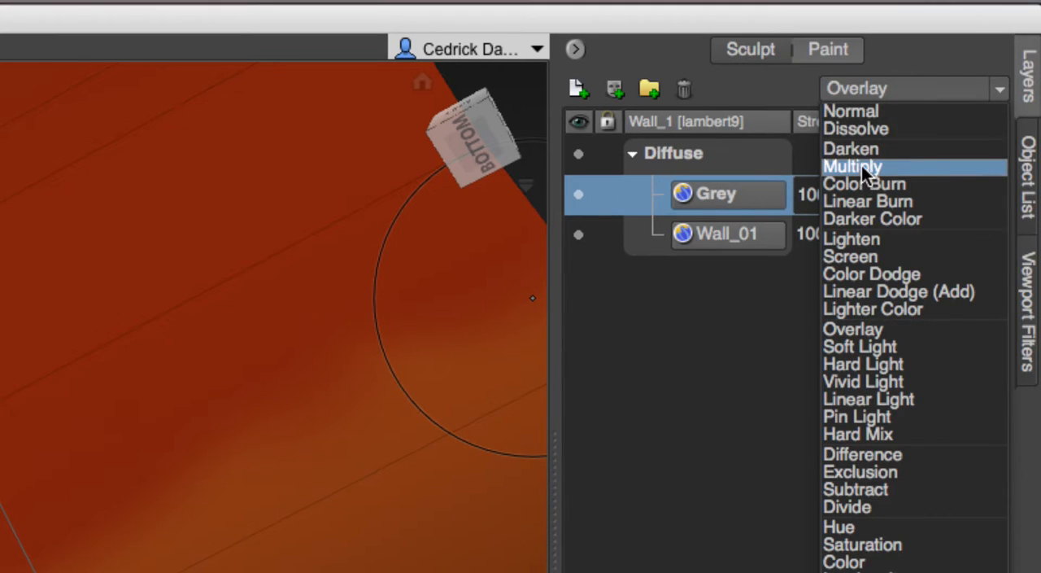
{"action": "left_click", "coordinate": [862, 166]}
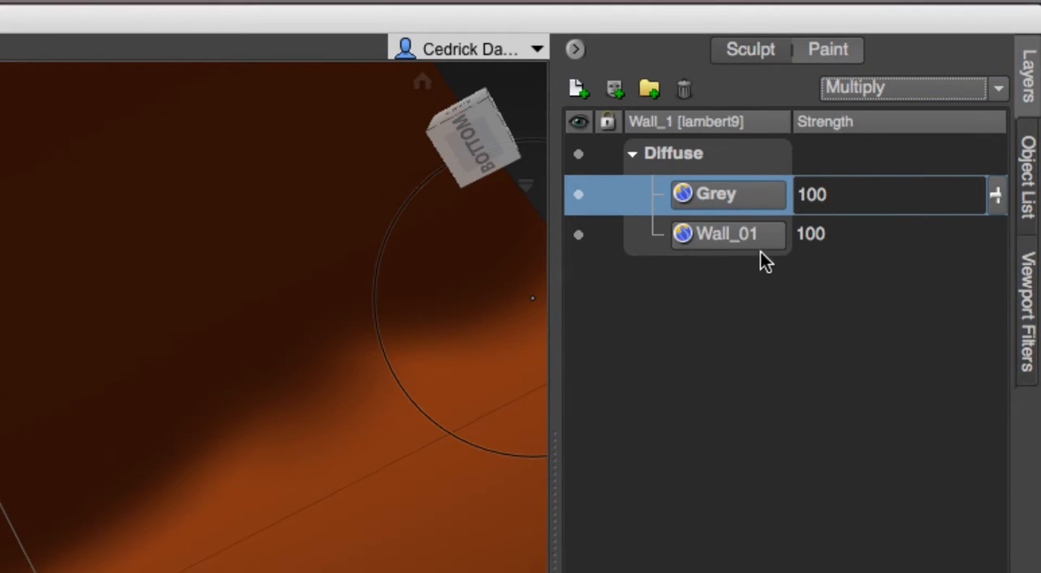
Try adjusting the Grey layer's strength and return it to 100.
{"action": "left_click", "coordinate": [1003, 195]}
{"action": "mouse_move", "coordinate": [1006, 201]}
{"action": "left_mouse_down"}
{"action": "mouse_move", "coordinate": [1004, 302]}
{"action": "mouse_move", "coordinate": [1003, 198]}
{"action": "mouse_move", "coordinate": [1013, 184]}
{"action": "left_mouse_up"}
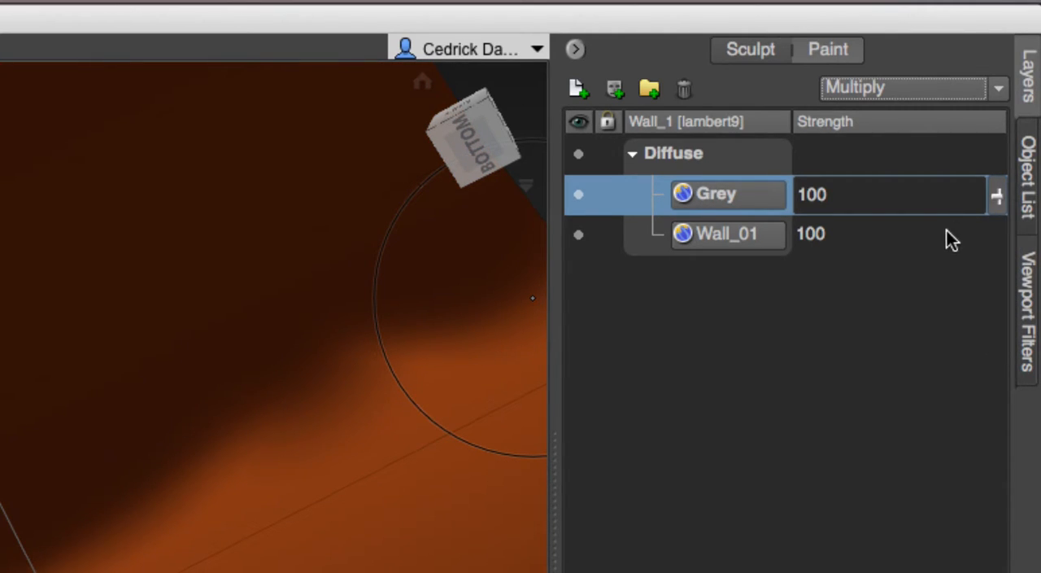
Rename the Wall_01 paint layer as Orange and test its strength, leaving it at 100.
{"action": "left_click", "coordinate": [760, 238]}
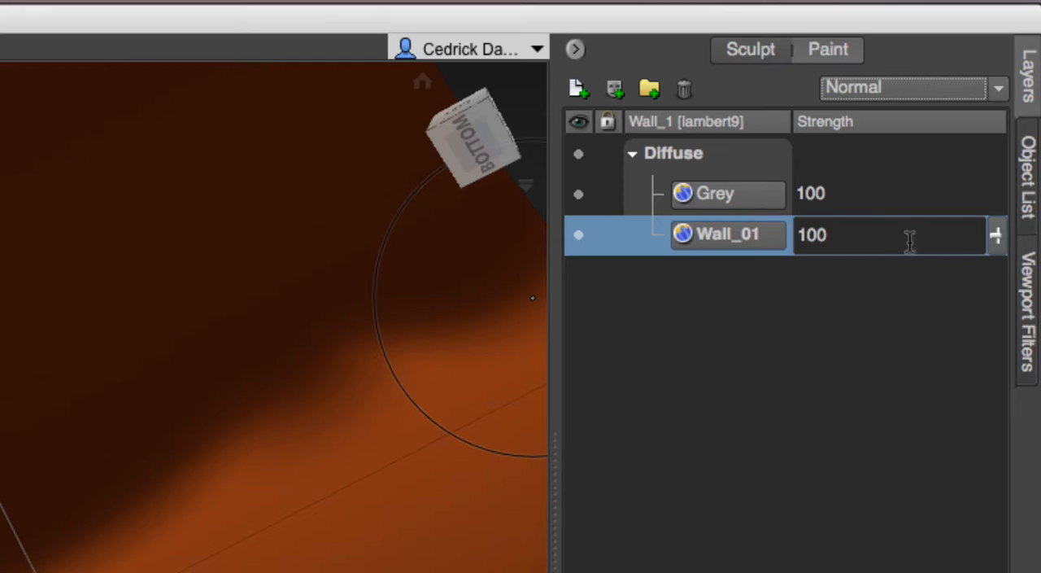
{"action": "double_click", "coordinate": [742, 234]}
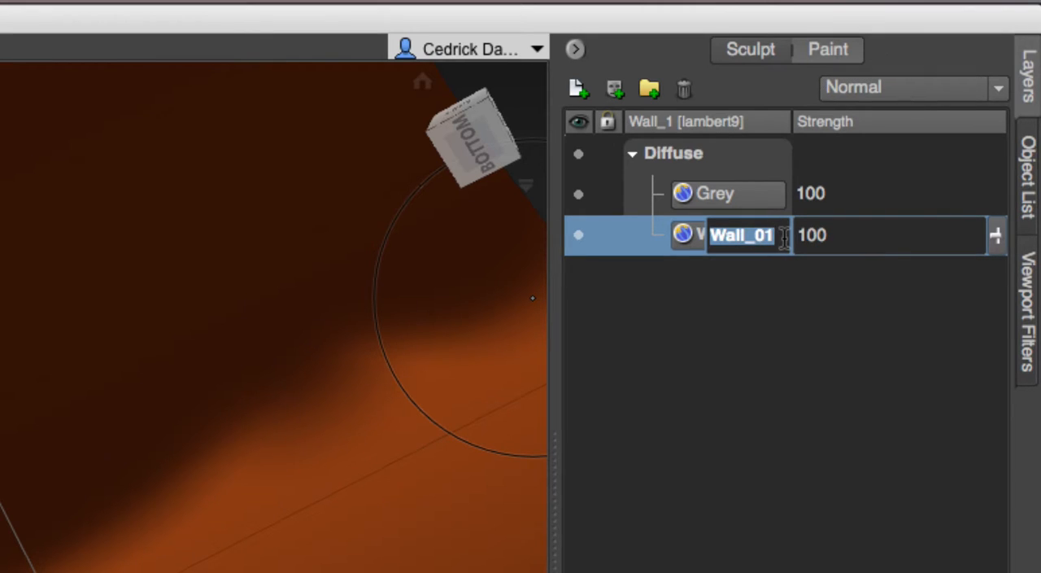
{"action": "type", "text": "Orange"}
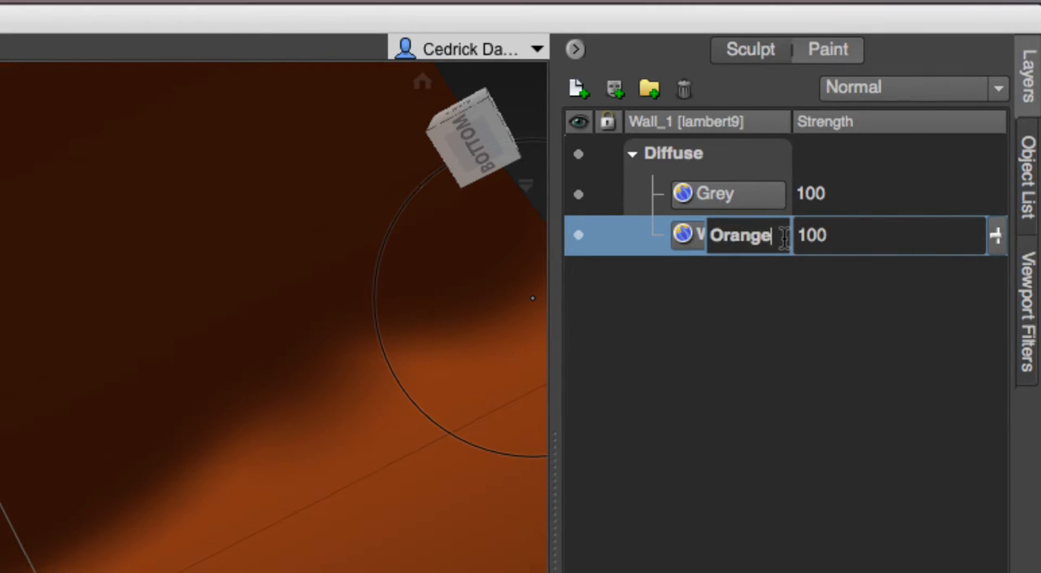
{"action": "key", "text": "Return"}
{"action": "mouse_move", "coordinate": [997, 237]}
{"action": "left_mouse_down"}
{"action": "mouse_move", "coordinate": [993, 337]}
{"action": "mouse_move", "coordinate": [997, 212]}
{"action": "left_mouse_up"}
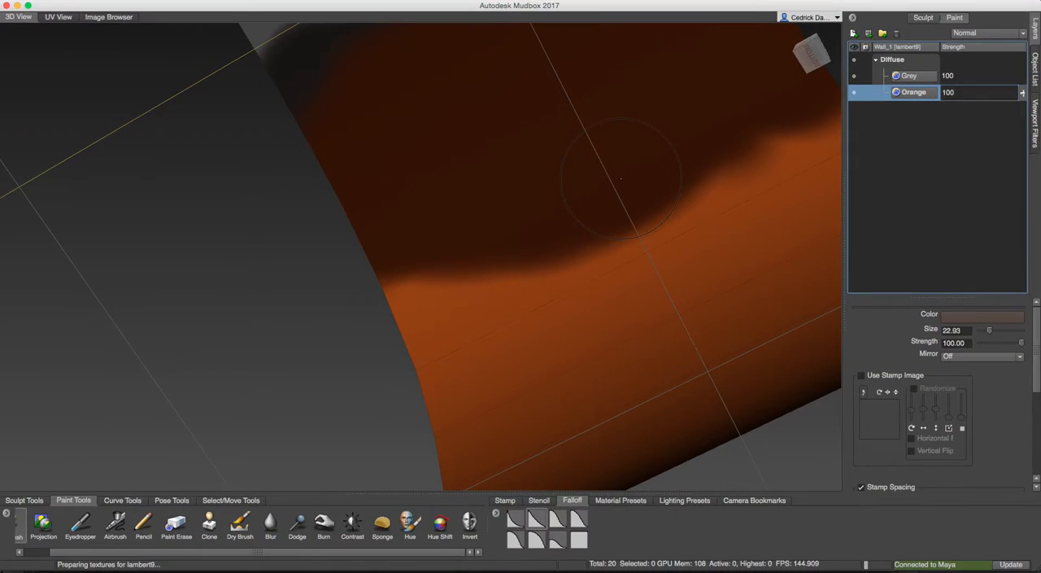
Use the Clone tool on the Orange layer to copy orange paint onto the bare grey wall beyond the dark strokes.
{"action": "mouse_move", "coordinate": [630, 244]}
{"action": "left_mouse_down", "text": "alt"}
{"action": "mouse_move", "coordinate": [637, 223]}
{"action": "mouse_move", "coordinate": [641, 256]}
{"action": "left_mouse_up", "text": "alt"}
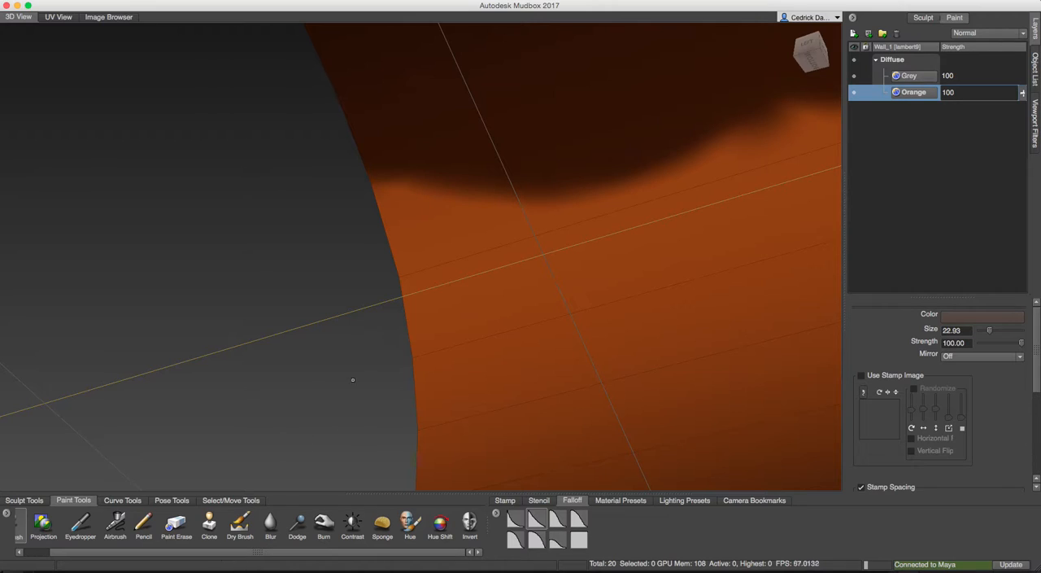
{"action": "left_click", "coordinate": [209, 531]}
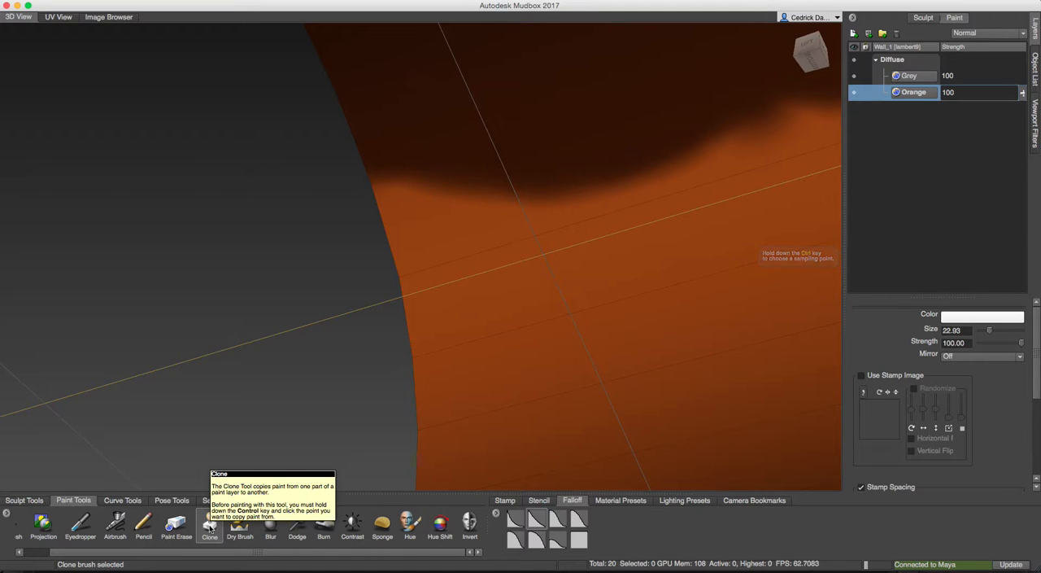
{"action": "mouse_move", "coordinate": [599, 247]}
{"action": "left_mouse_down", "text": "alt"}
{"action": "mouse_move", "coordinate": [500, 217]}
{"action": "mouse_move", "coordinate": [520, 215]}
{"action": "left_mouse_up", "text": "alt"}
{"action": "mouse_move", "coordinate": [679, 322]}
{"action": "left_mouse_down", "text": "alt"}
{"action": "mouse_move", "coordinate": [686, 286]}
{"action": "mouse_move", "coordinate": [669, 283]}
{"action": "mouse_move", "coordinate": [659, 354]}
{"action": "mouse_move", "coordinate": [655, 316]}
{"action": "left_mouse_up", "text": "alt"}
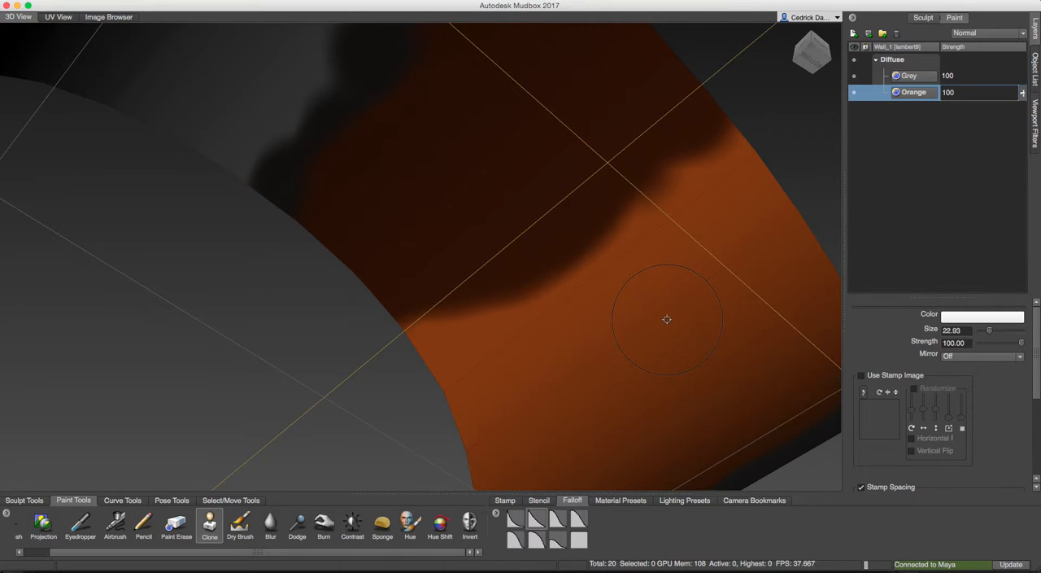
{"action": "left_click_drag", "start_coordinate": [656, 302], "coordinate": [633, 304], "text": "alt"}
{"action": "middle_click_drag", "start_coordinate": [633, 304], "coordinate": [694, 357], "text": "alt"}
{"action": "left_click_drag", "start_coordinate": [367, 231], "coordinate": [349, 234], "text": "alt"}
{"action": "mouse_move", "coordinate": [682, 326]}
{"action": "left_mouse_down"}
{"action": "mouse_move", "coordinate": [718, 334]}
{"action": "mouse_move", "coordinate": [697, 295]}
{"action": "mouse_move", "coordinate": [772, 320]}
{"action": "mouse_move", "coordinate": [686, 219]}
{"action": "mouse_move", "coordinate": [724, 284]}
{"action": "left_mouse_up"}
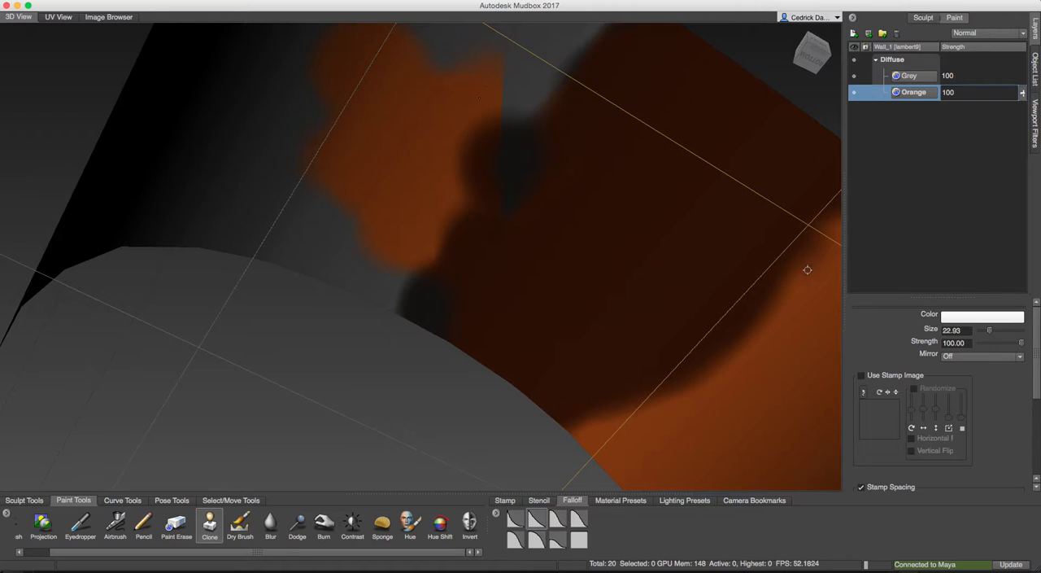
Extend the cloned orange patch across more of the bare wall with further Clone strokes.
{"action": "left_click_drag", "start_coordinate": [545, 49], "coordinate": [591, 239], "text": "alt"}
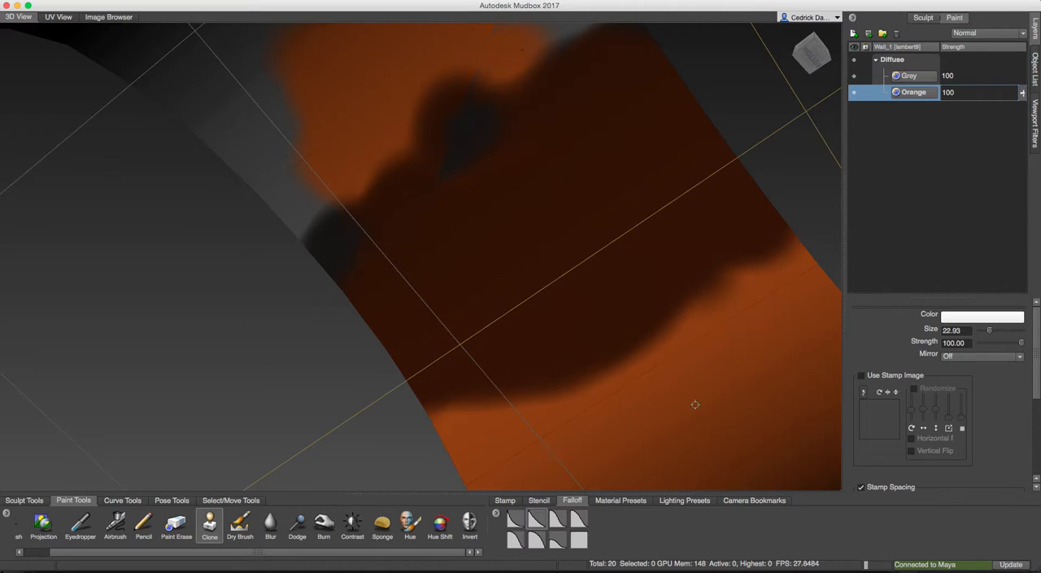
{"action": "left_click_drag", "start_coordinate": [730, 423], "coordinate": [713, 163], "text": "alt"}
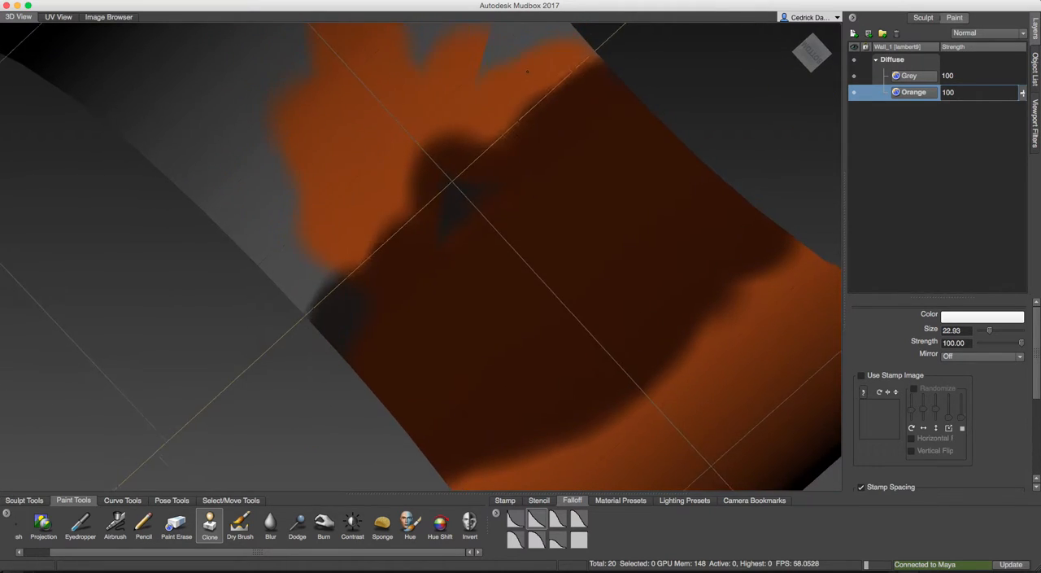
{"action": "mouse_move", "coordinate": [558, 152]}
{"action": "left_mouse_down", "text": "alt"}
{"action": "mouse_move", "coordinate": [604, 208]}
{"action": "mouse_move", "coordinate": [584, 261]}
{"action": "mouse_move", "coordinate": [610, 321]}
{"action": "left_mouse_up", "text": "alt"}
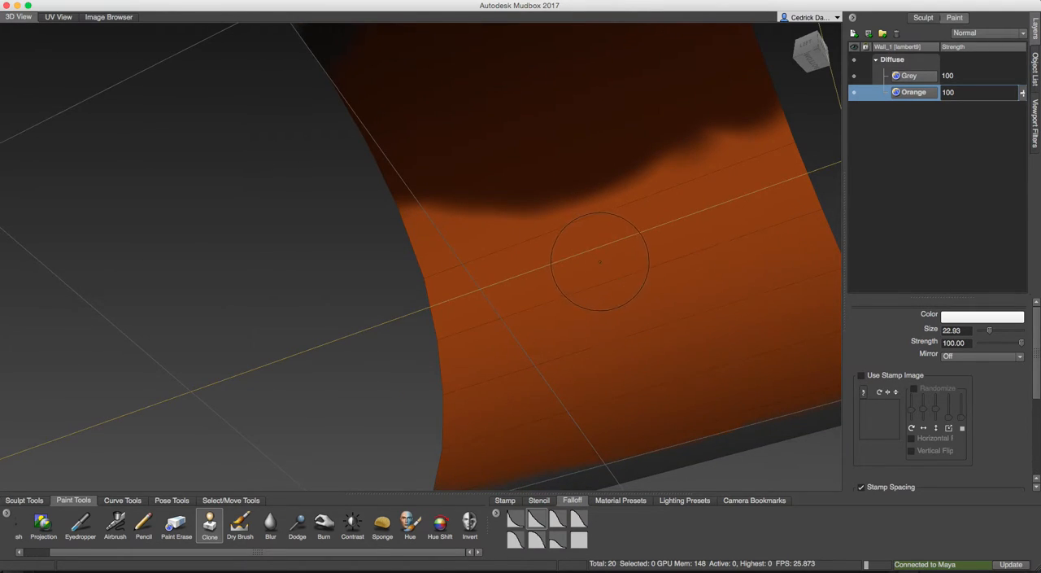
{"action": "left_click_drag", "start_coordinate": [599, 262], "coordinate": [607, 280], "text": "alt"}
Hide the Grey layer and clone bare grey surface over the far end of the orange patch.
{"action": "left_click", "coordinate": [853, 76]}
{"action": "left_click_drag", "start_coordinate": [596, 103], "coordinate": [508, 265], "text": "alt"}
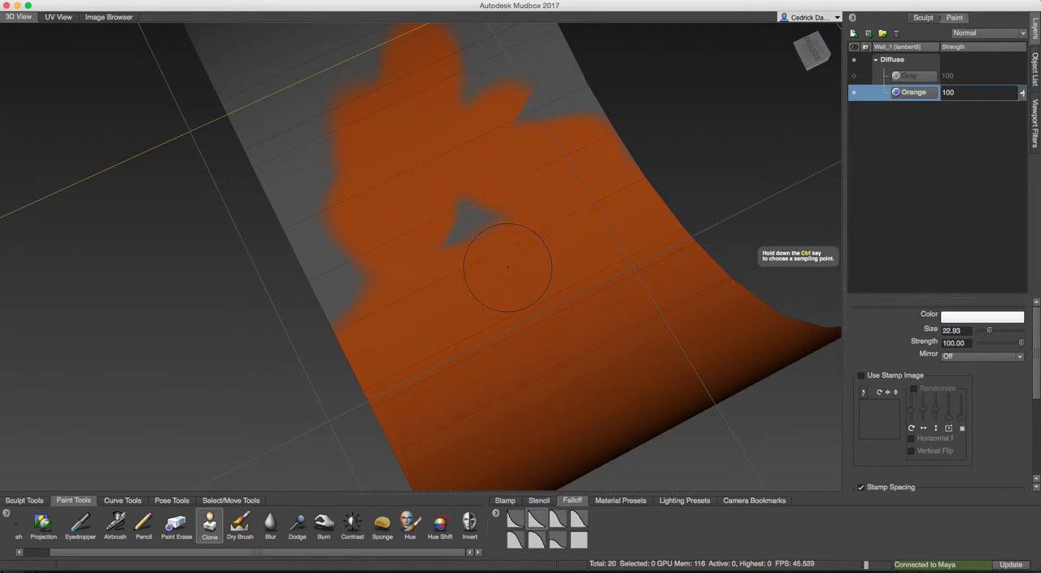
{"action": "left_click_drag", "start_coordinate": [465, 226], "coordinate": [415, 174], "text": "alt"}
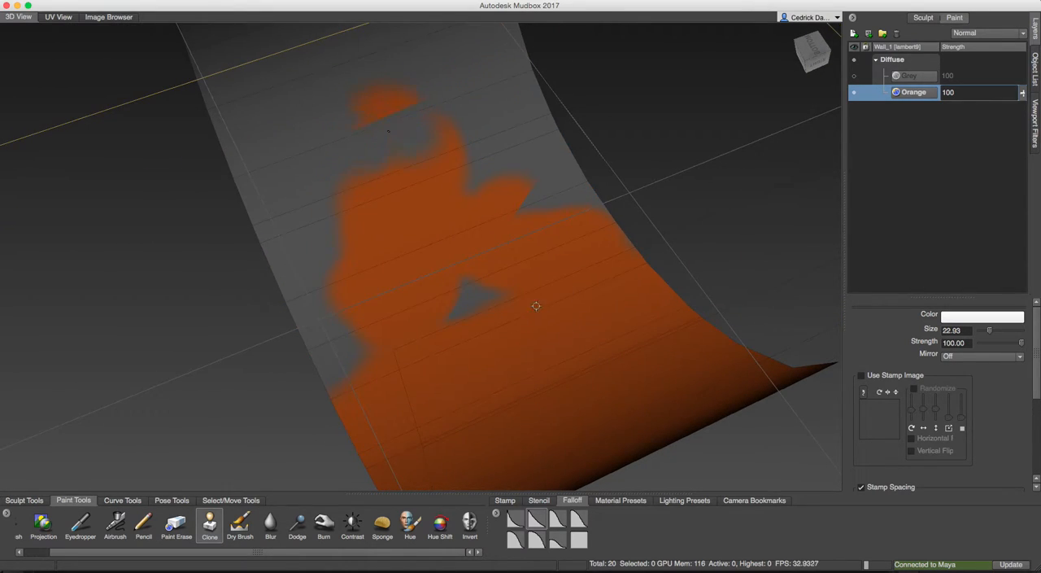
{"action": "left_click_drag", "start_coordinate": [555, 321], "coordinate": [582, 346], "text": "alt"}
Hide the Orange paint layer so the wall shows only its bare surface.
{"action": "mouse_move", "coordinate": [484, 235]}
{"action": "left_mouse_down", "text": "alt"}
{"action": "mouse_move", "coordinate": [457, 196]}
{"action": "mouse_move", "coordinate": [461, 225]}
{"action": "mouse_move", "coordinate": [355, 342]}
{"action": "mouse_move", "coordinate": [447, 255]}
{"action": "mouse_move", "coordinate": [415, 196]}
{"action": "mouse_move", "coordinate": [534, 259]}
{"action": "mouse_move", "coordinate": [471, 261]}
{"action": "left_mouse_up", "text": "alt"}
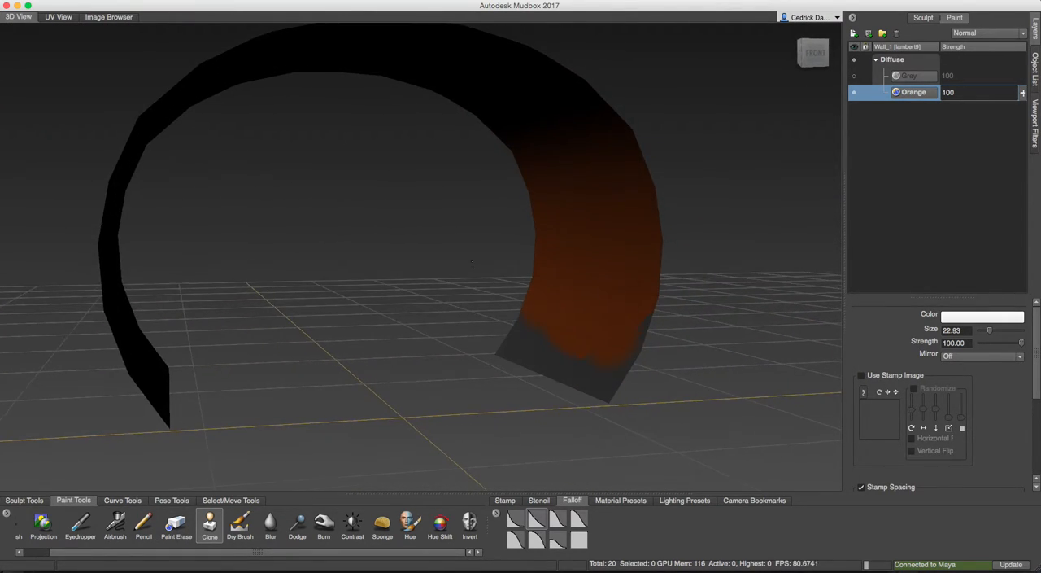
{"action": "left_click", "coordinate": [855, 95]}
{"action": "left_click_drag", "start_coordinate": [570, 260], "coordinate": [783, 150], "text": "alt"}
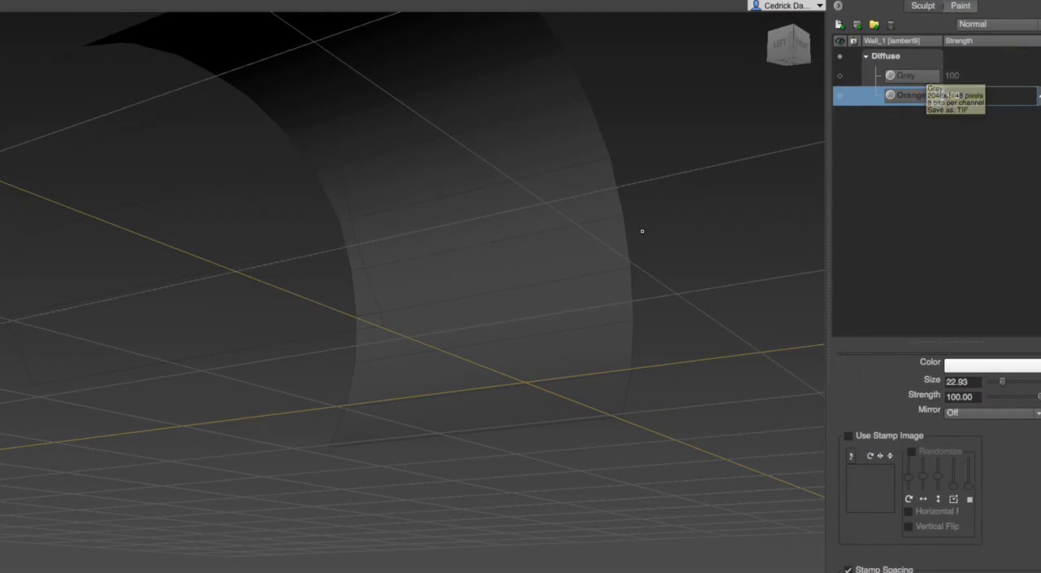
{"action": "left_click_drag", "start_coordinate": [548, 244], "coordinate": [509, 262], "text": "alt"}
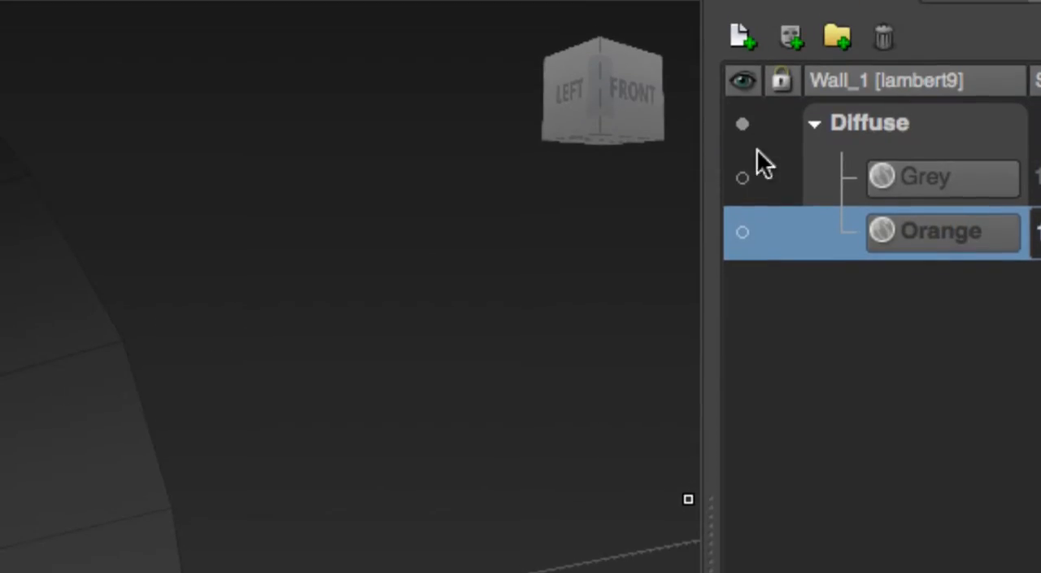
Create a Diffuse paint layer named Metal with size 2048 and TIFF [8 bit, RGBA] format.
{"action": "left_click", "coordinate": [743, 39]}
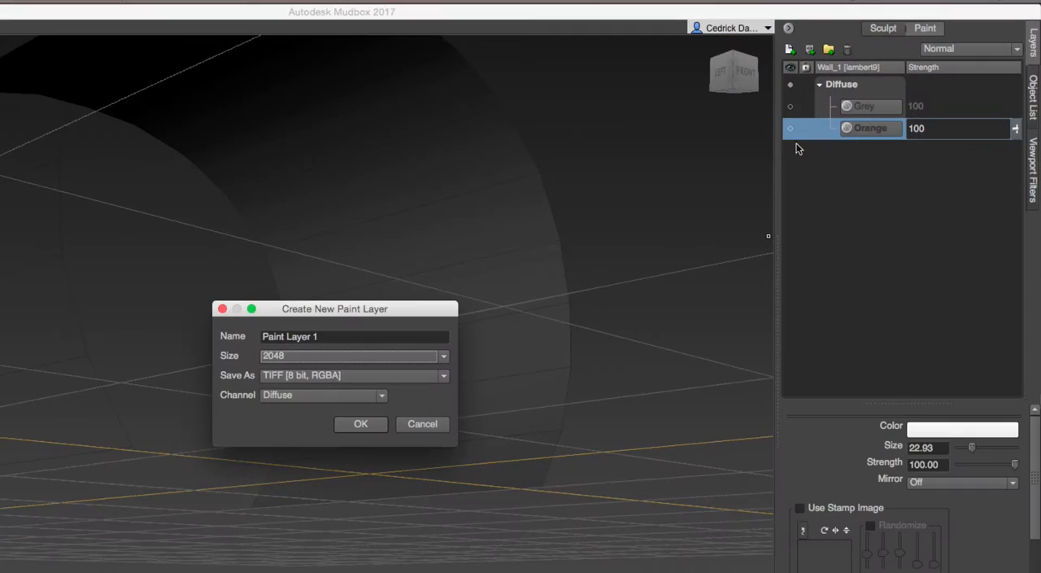
{"action": "mouse_move", "coordinate": [311, 316]}
{"action": "left_mouse_down"}
{"action": "mouse_move", "coordinate": [487, 301]}
{"action": "mouse_move", "coordinate": [523, 182]}
{"action": "left_mouse_up"}
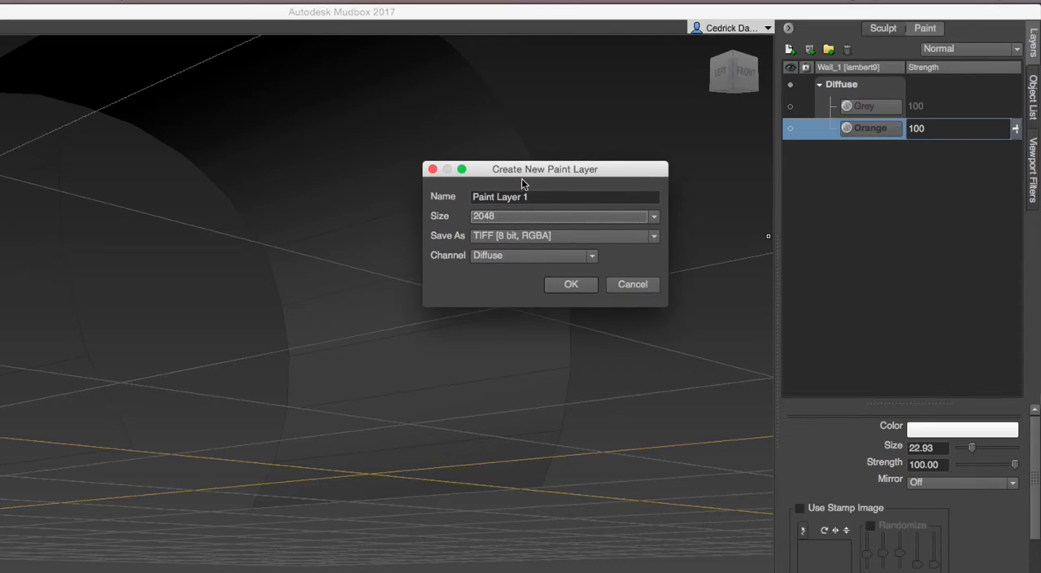
{"action": "double_click", "coordinate": [539, 196]}
{"action": "triple_click", "coordinate": [538, 196]}
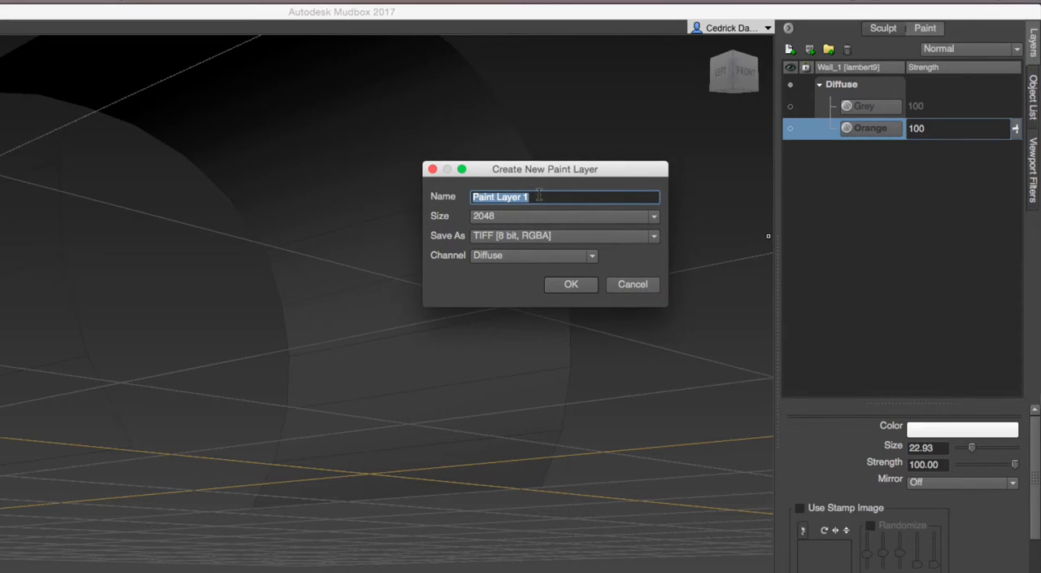
{"action": "type", "text": "Metal"}
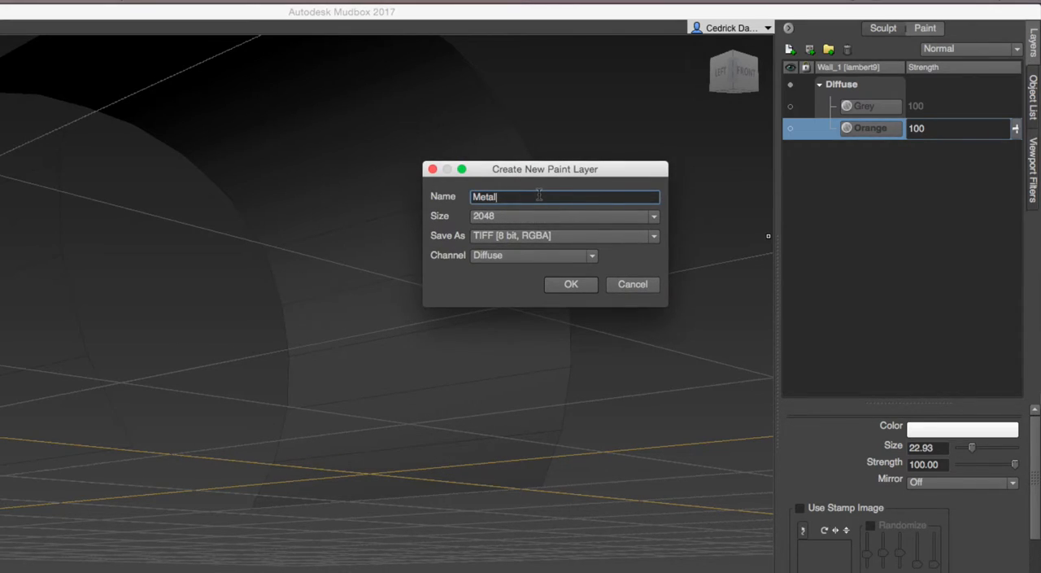
{"action": "key", "text": "Return"}
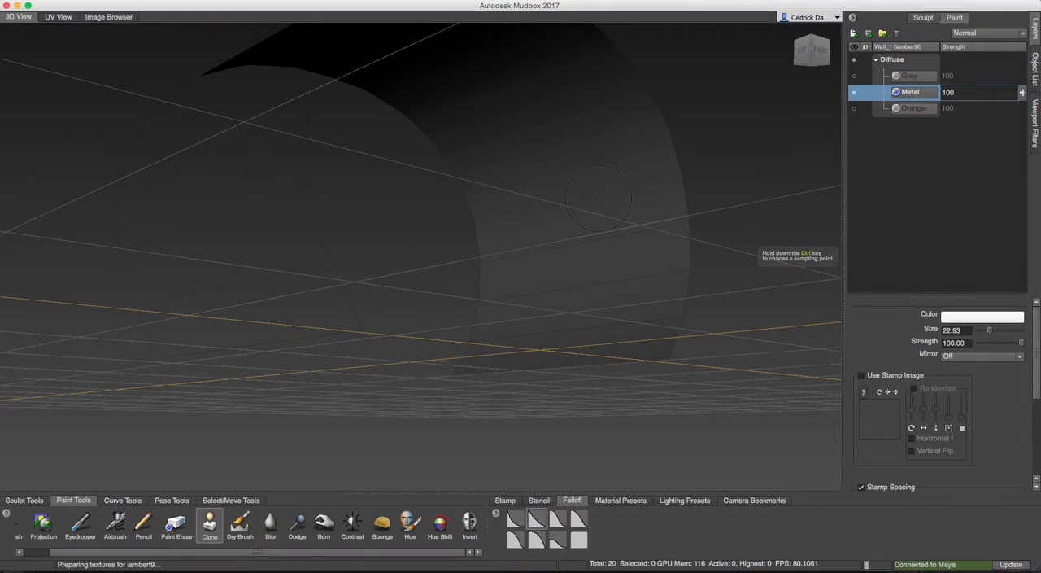
Select the Projection brush and load the diamond-plate metal stencil rgb_metalSkid.jpg.
{"action": "left_click_drag", "start_coordinate": [440, 229], "coordinate": [386, 340], "text": "alt"}
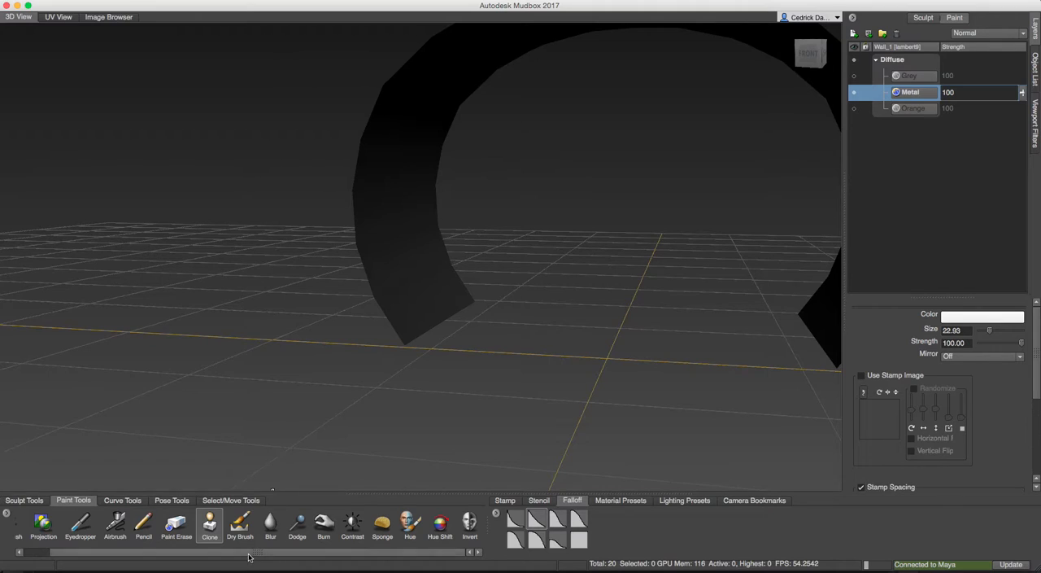
{"action": "left_click_drag", "start_coordinate": [249, 556], "coordinate": [101, 558]}
{"action": "left_click", "coordinate": [71, 528]}
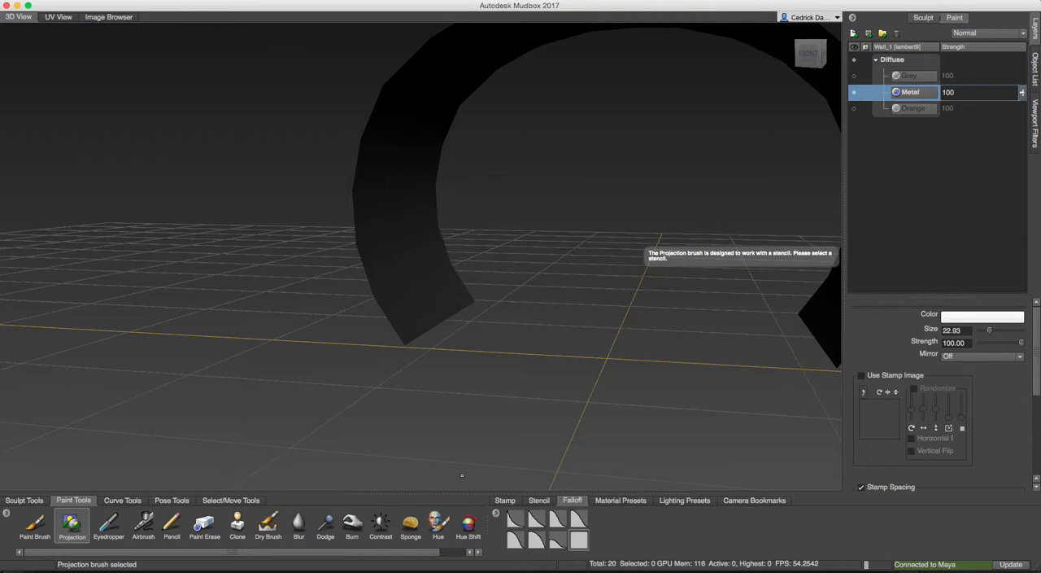
{"action": "left_click_drag", "start_coordinate": [717, 271], "coordinate": [640, 425], "text": "alt"}
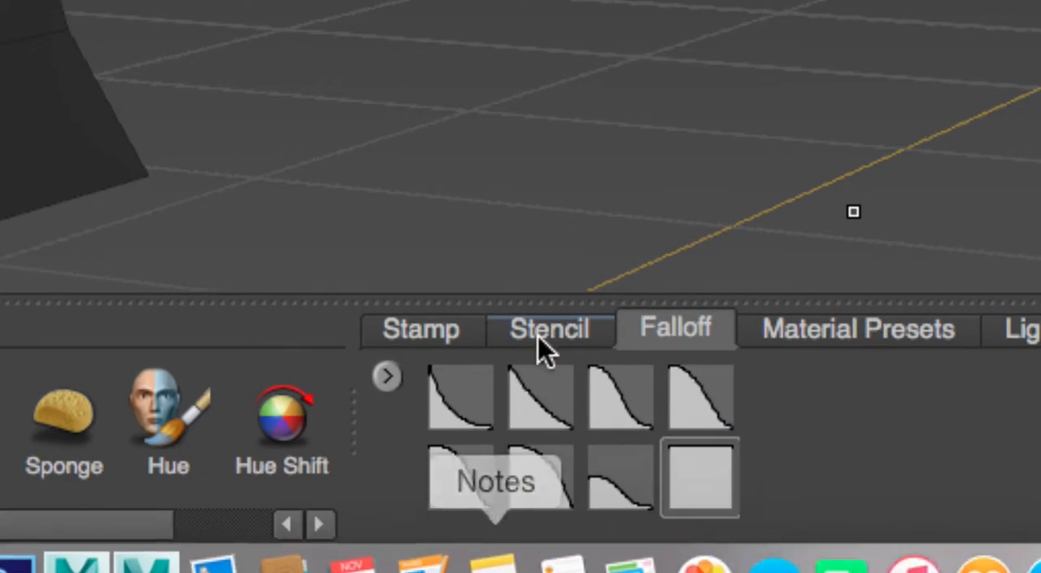
{"action": "left_click", "coordinate": [544, 377]}
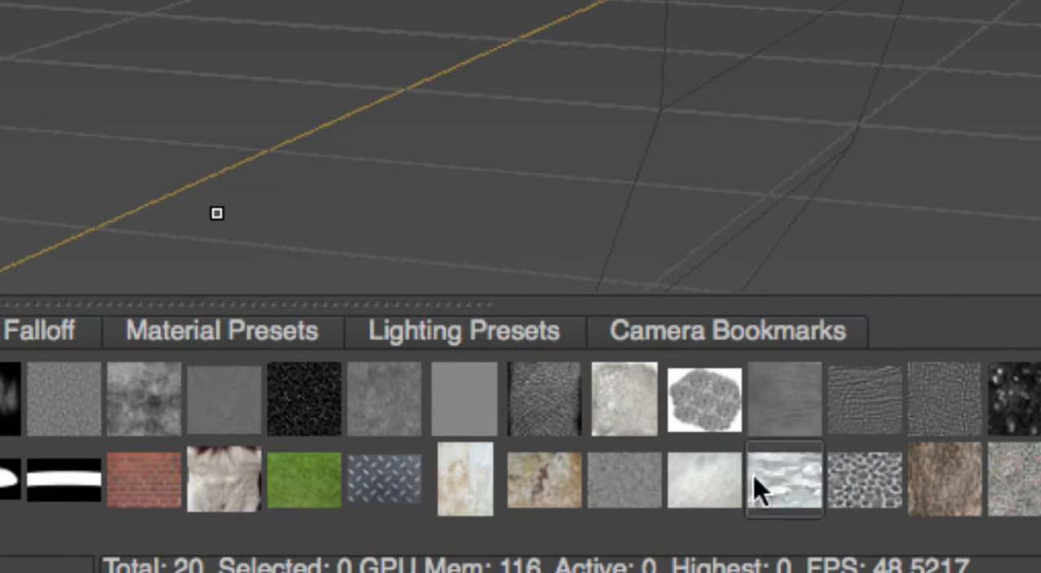
{"action": "left_click", "coordinate": [399, 480]}
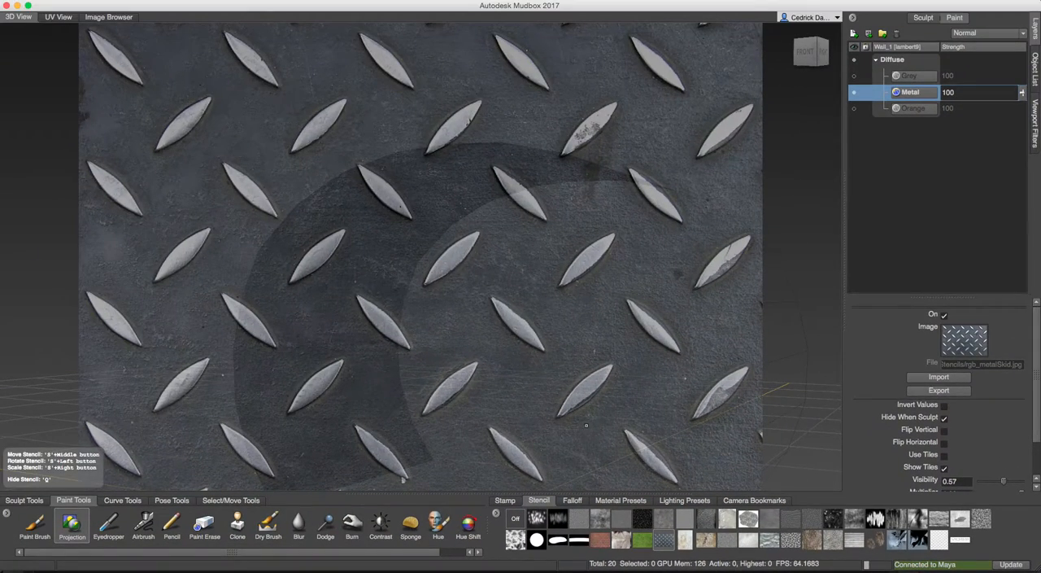
Lower the metal stencil's visibility to 0.17 so the wall can be seen through it.
{"action": "left_click_drag", "start_coordinate": [585, 424], "coordinate": [452, 318], "text": "alt"}
{"action": "left_click_drag", "start_coordinate": [409, 241], "coordinate": [415, 246], "text": "alt"}
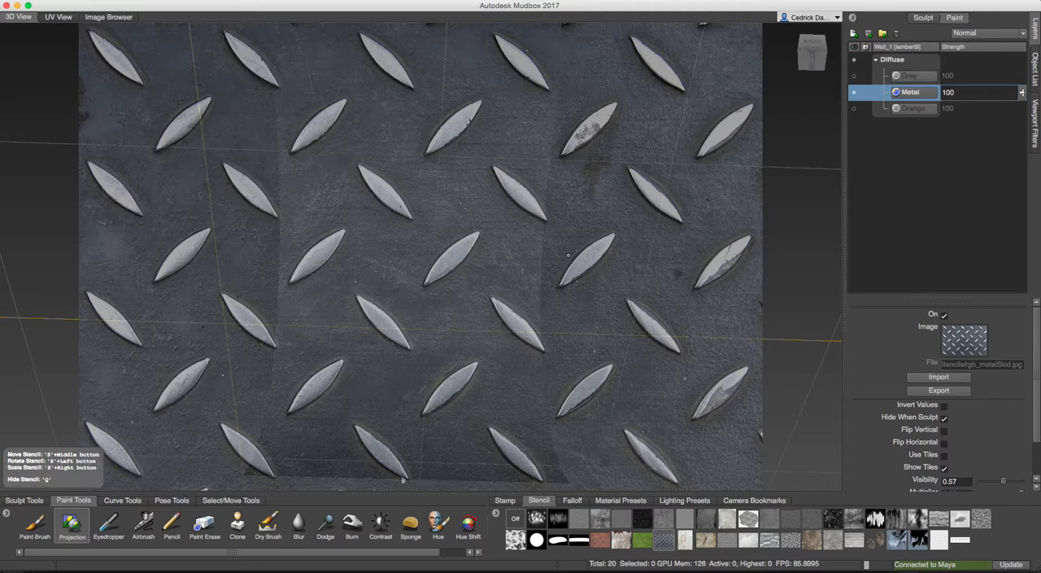
{"action": "left_click_drag", "start_coordinate": [1037, 363], "coordinate": [1038, 395]}
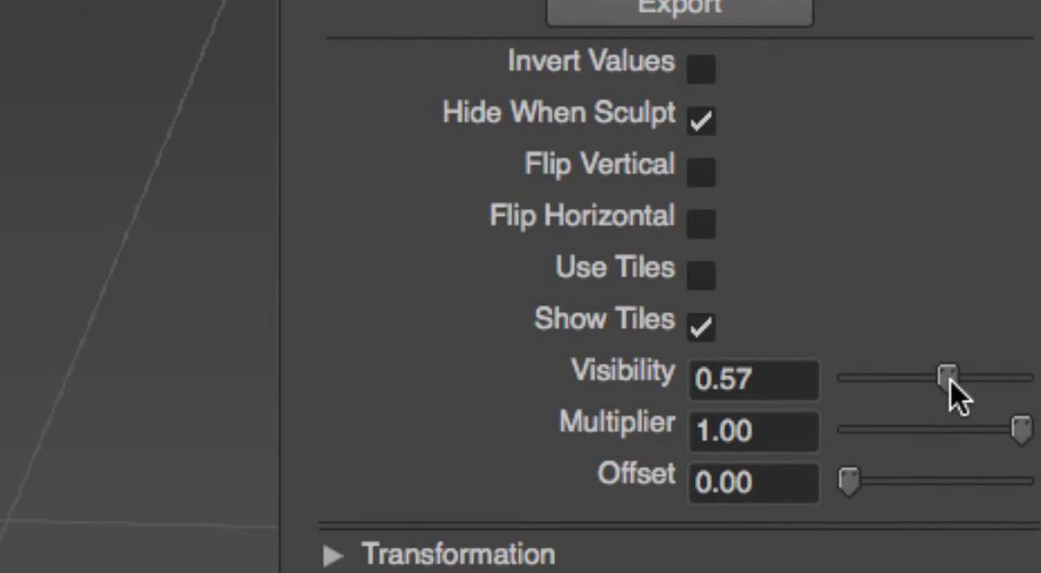
{"action": "left_click_drag", "start_coordinate": [950, 377], "coordinate": [881, 380]}
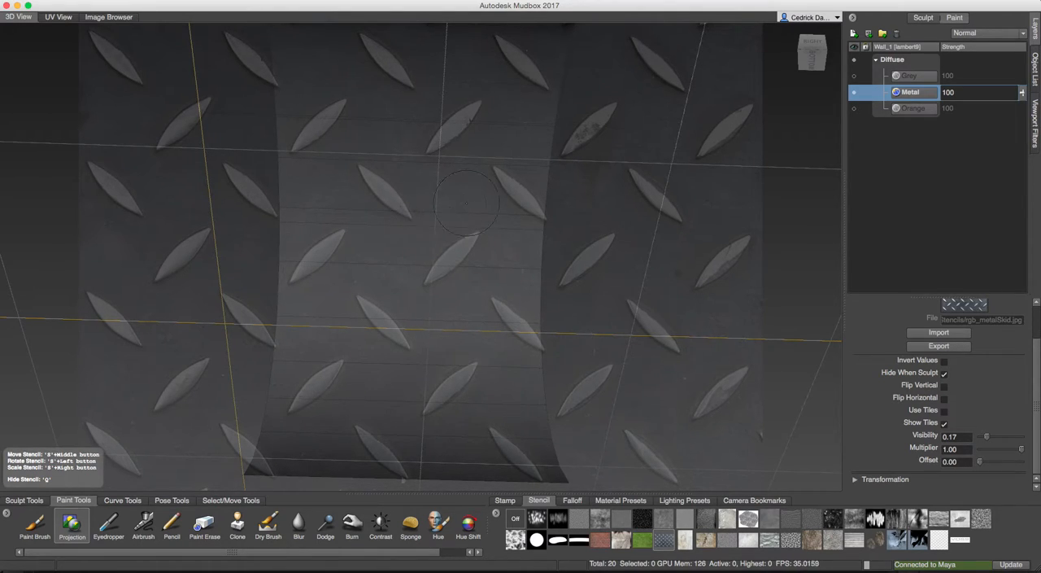
Resize and move the metal stencil until it spans the full width of the curved wall.
{"action": "right_click_drag", "start_coordinate": [535, 175], "coordinate": [251, 212]}
{"action": "mouse_move", "coordinate": [252, 212]}
{"action": "left_mouse_down", "text": "alt"}
{"action": "mouse_move", "coordinate": [242, 211]}
{"action": "mouse_move", "coordinate": [269, 230]}
{"action": "mouse_move", "coordinate": [248, 208]}
{"action": "left_mouse_up", "text": "alt"}
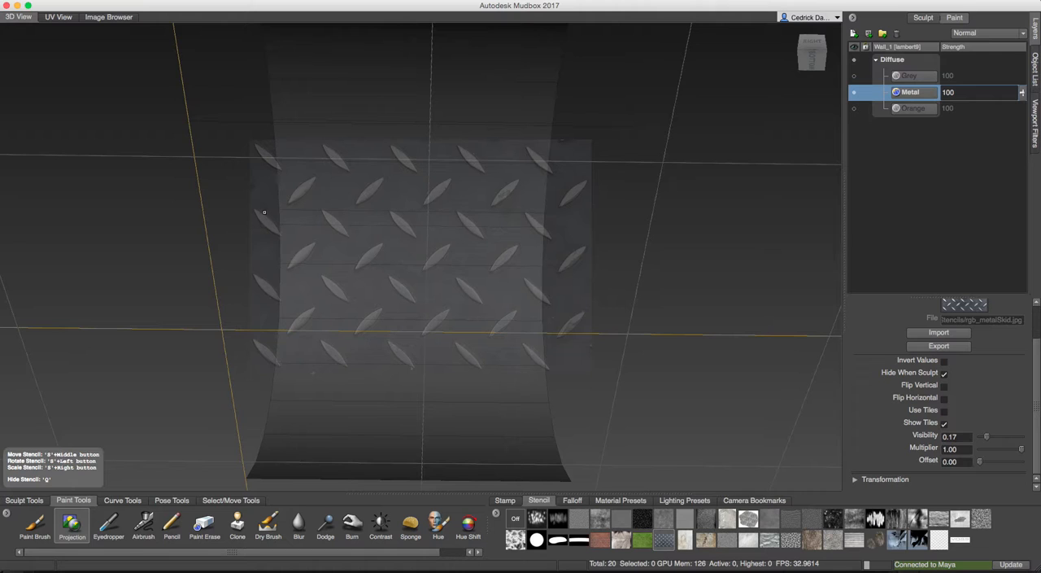
{"action": "left_click_drag", "start_coordinate": [283, 231], "coordinate": [303, 284], "text": "alt"}
{"action": "mouse_move", "coordinate": [302, 285]}
{"action": "right_mouse_down", "text": "alt"}
{"action": "mouse_move", "coordinate": [253, 295]}
{"action": "mouse_move", "coordinate": [311, 273]}
{"action": "right_mouse_up", "text": "alt"}
{"action": "left_click_drag", "start_coordinate": [311, 273], "coordinate": [304, 270], "text": "alt"}
{"action": "middle_click_drag", "start_coordinate": [304, 270], "coordinate": [334, 270], "text": "alt"}
{"action": "right_click_drag", "start_coordinate": [343, 269], "coordinate": [447, 264]}
{"action": "middle_click_drag", "start_coordinate": [420, 214], "coordinate": [441, 233]}
{"action": "mouse_move", "coordinate": [457, 253]}
{"action": "left_mouse_down"}
{"action": "mouse_move", "coordinate": [498, 253]}
{"action": "mouse_move", "coordinate": [436, 253]}
{"action": "mouse_move", "coordinate": [374, 284]}
{"action": "mouse_move", "coordinate": [271, 305]}
{"action": "mouse_move", "coordinate": [338, 293]}
{"action": "mouse_move", "coordinate": [311, 300]}
{"action": "mouse_move", "coordinate": [330, 286]}
{"action": "left_mouse_up"}
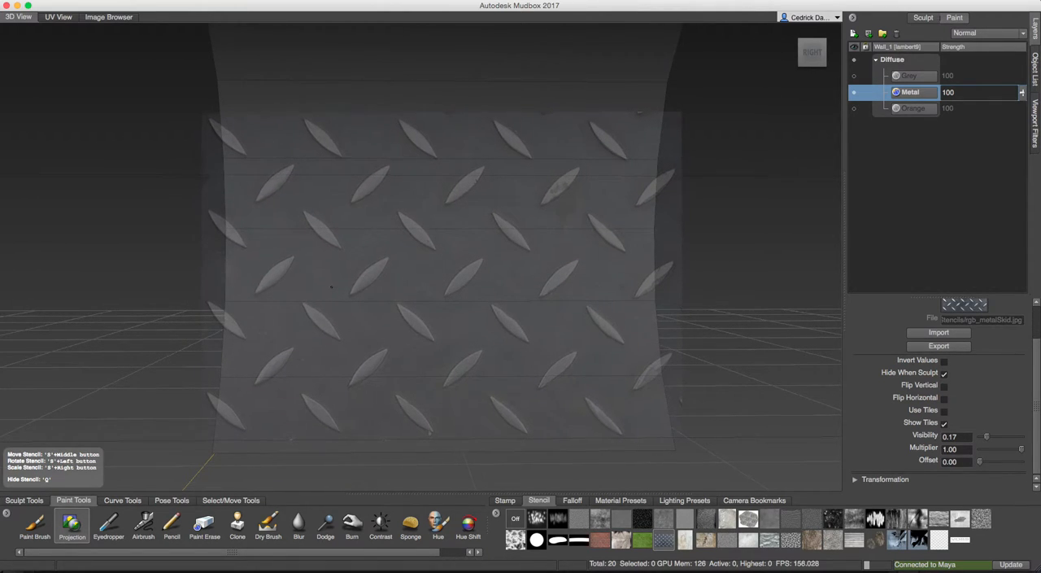
Try to project the metal texture across the wall, and shrink the stencil into the wall's lower left corner.
{"action": "middle_click_drag", "start_coordinate": [456, 271], "coordinate": [322, 334]}
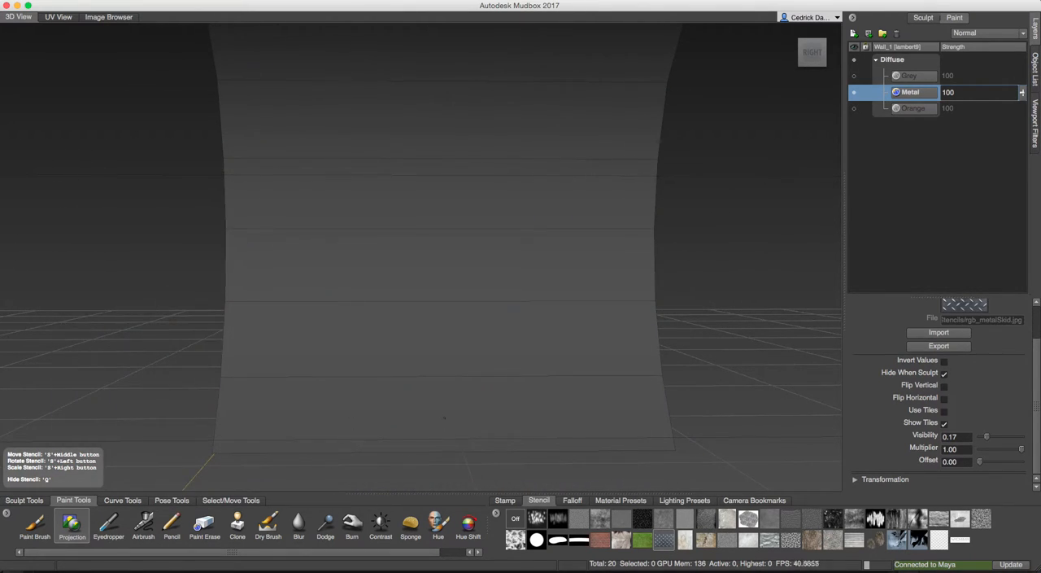
{"action": "middle_click_drag", "start_coordinate": [471, 378], "coordinate": [491, 293]}
{"action": "left_click_drag", "start_coordinate": [490, 293], "coordinate": [482, 279]}
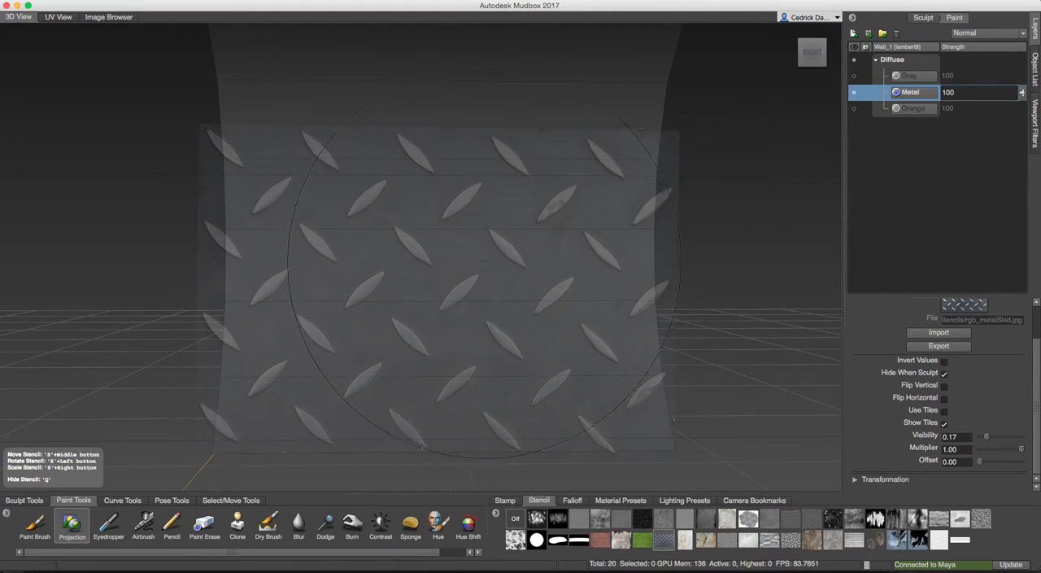
{"action": "left_click_drag", "start_coordinate": [479, 261], "coordinate": [480, 262], "text": "alt"}
{"action": "right_click_drag", "start_coordinate": [480, 263], "coordinate": [302, 267]}
{"action": "middle_click_drag", "start_coordinate": [349, 268], "coordinate": [233, 368]}
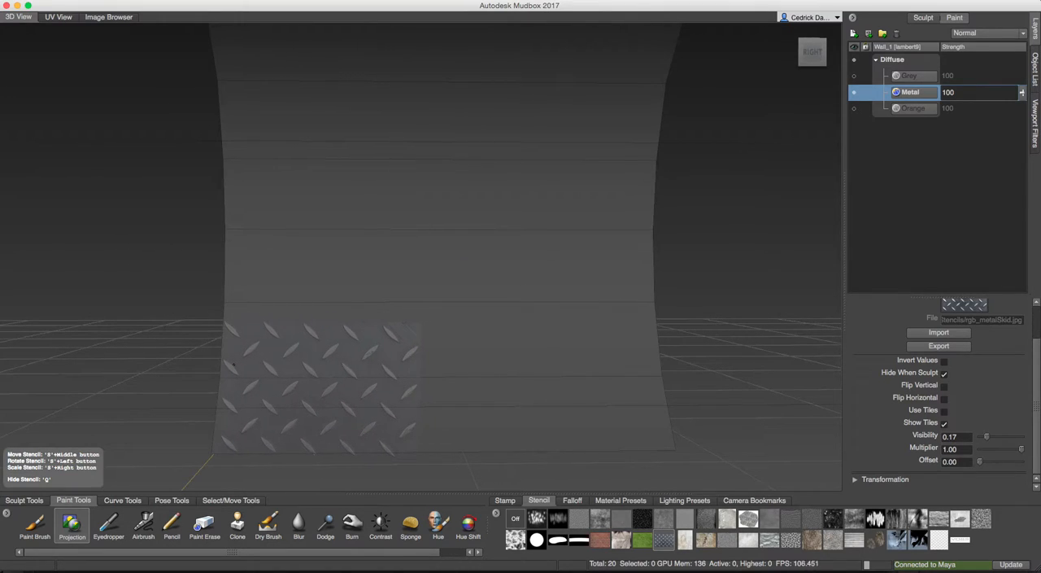
Project two small patches of the metal stencil onto the outer side of the wall.
{"action": "right_click_drag", "start_coordinate": [267, 355], "coordinate": [262, 357]}
{"action": "middle_click_drag", "start_coordinate": [284, 350], "coordinate": [276, 354]}
{"action": "mouse_move", "coordinate": [289, 347]}
{"action": "left_mouse_down"}
{"action": "mouse_move", "coordinate": [328, 318]}
{"action": "mouse_move", "coordinate": [329, 345]}
{"action": "left_mouse_up"}
{"action": "right_click_drag", "start_coordinate": [329, 345], "coordinate": [355, 345], "text": "alt"}
{"action": "mouse_move", "coordinate": [355, 345]}
{"action": "middle_mouse_down", "text": "alt"}
{"action": "mouse_move", "coordinate": [366, 324]}
{"action": "mouse_move", "coordinate": [340, 320]}
{"action": "mouse_move", "coordinate": [357, 299]}
{"action": "middle_mouse_up", "text": "alt"}
{"action": "mouse_move", "coordinate": [337, 300]}
{"action": "left_mouse_down"}
{"action": "mouse_move", "coordinate": [330, 327]}
{"action": "mouse_move", "coordinate": [583, 321]}
{"action": "mouse_move", "coordinate": [455, 311]}
{"action": "left_mouse_up"}
{"action": "middle_click_drag", "start_coordinate": [634, 293], "coordinate": [512, 316], "text": "alt"}
{"action": "right_click_drag", "start_coordinate": [512, 316], "coordinate": [546, 319], "text": "alt"}
{"action": "middle_click_drag", "start_coordinate": [546, 319], "coordinate": [496, 324], "text": "alt"}
{"action": "left_click_drag", "start_coordinate": [281, 324], "coordinate": [341, 321], "text": "alt"}
{"action": "middle_click_drag", "start_coordinate": [341, 320], "coordinate": [500, 314], "text": "alt"}
{"action": "right_click_drag", "start_coordinate": [500, 314], "coordinate": [576, 327], "text": "alt"}
{"action": "middle_click_drag", "start_coordinate": [576, 327], "coordinate": [455, 334], "text": "alt"}
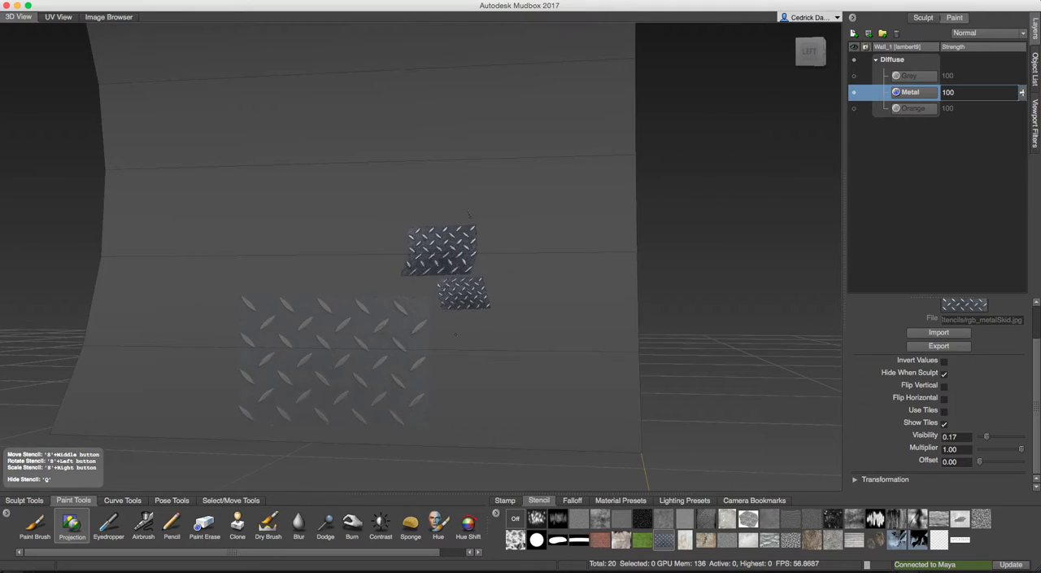
Project larger metal patches onto the lower part of the wall and turn on Use Tiles for the stencil.
{"action": "left_click_drag", "start_coordinate": [455, 334], "coordinate": [478, 338], "text": "alt"}
{"action": "middle_click_drag", "start_coordinate": [464, 339], "coordinate": [378, 329], "text": "alt"}
{"action": "mouse_move", "coordinate": [376, 329]}
{"action": "left_mouse_down"}
{"action": "mouse_move", "coordinate": [358, 327]}
{"action": "mouse_move", "coordinate": [378, 329]}
{"action": "mouse_move", "coordinate": [342, 358]}
{"action": "mouse_move", "coordinate": [291, 355]}
{"action": "mouse_move", "coordinate": [283, 341]}
{"action": "left_mouse_up"}
{"action": "middle_click_drag", "start_coordinate": [378, 328], "coordinate": [401, 323], "text": "alt"}
{"action": "middle_click_drag", "start_coordinate": [413, 182], "coordinate": [529, 189], "text": "alt"}
{"action": "middle_click_drag", "start_coordinate": [518, 329], "coordinate": [567, 332], "text": "alt"}
{"action": "mouse_move", "coordinate": [562, 335]}
{"action": "left_mouse_down"}
{"action": "mouse_move", "coordinate": [431, 415]}
{"action": "mouse_move", "coordinate": [378, 358]}
{"action": "mouse_move", "coordinate": [297, 362]}
{"action": "mouse_move", "coordinate": [313, 366]}
{"action": "left_mouse_up"}
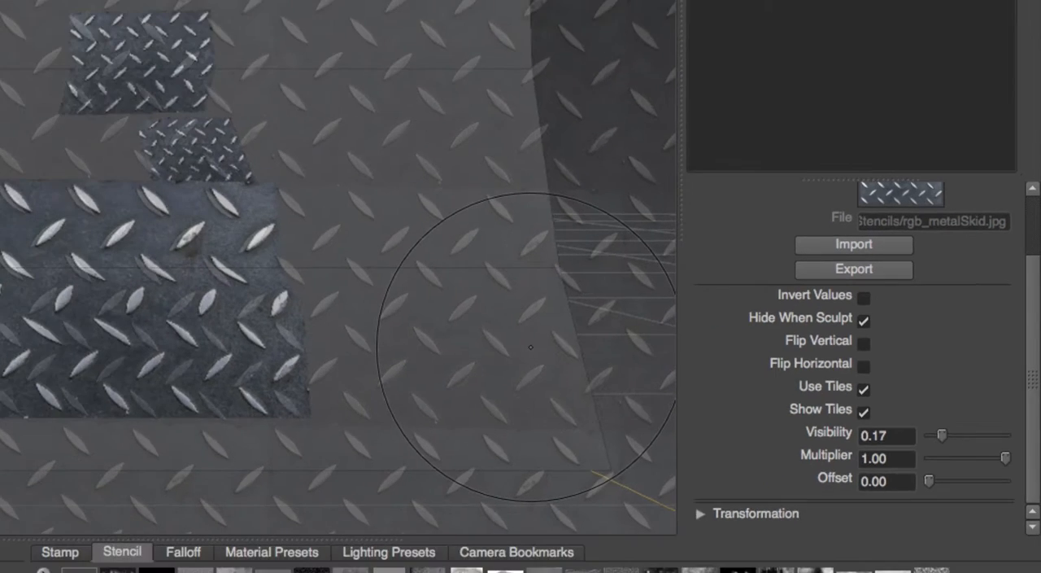
Paint the tiled metal stencil over the whole visible face of the wall and hide the stencil.
{"action": "mouse_move", "coordinate": [91, 161]}
{"action": "left_mouse_down"}
{"action": "mouse_move", "coordinate": [10, 163]}
{"action": "mouse_move", "coordinate": [0, 123]}
{"action": "left_mouse_up"}
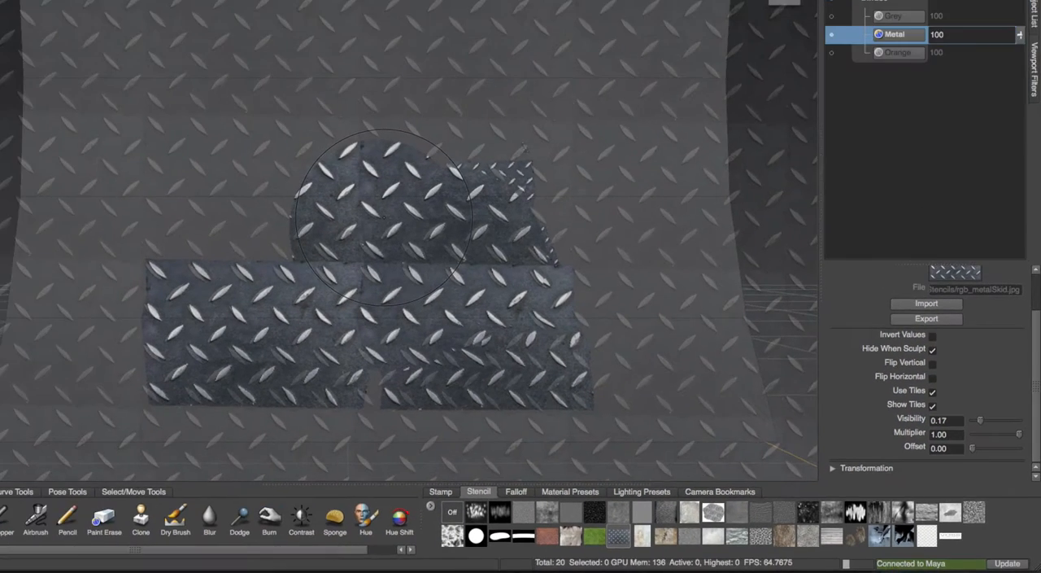
{"action": "mouse_move", "coordinate": [255, 172]}
{"action": "left_mouse_down"}
{"action": "mouse_move", "coordinate": [279, 152]}
{"action": "mouse_move", "coordinate": [262, 136]}
{"action": "mouse_move", "coordinate": [148, 162]}
{"action": "left_mouse_up"}
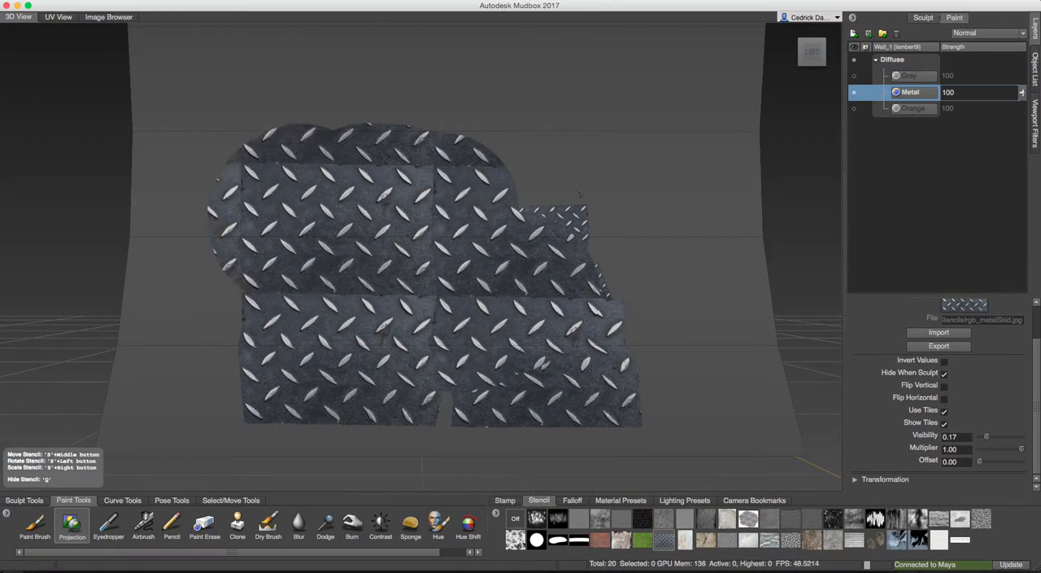
{"action": "mouse_move", "coordinate": [256, 253]}
{"action": "left_mouse_down"}
{"action": "mouse_move", "coordinate": [291, 407]}
{"action": "mouse_move", "coordinate": [444, 366]}
{"action": "mouse_move", "coordinate": [363, 392]}
{"action": "left_mouse_up"}
{"action": "mouse_move", "coordinate": [579, 193]}
{"action": "left_mouse_down"}
{"action": "mouse_move", "coordinate": [382, 90]}
{"action": "mouse_move", "coordinate": [553, 130]}
{"action": "mouse_move", "coordinate": [634, 163]}
{"action": "mouse_move", "coordinate": [667, 261]}
{"action": "mouse_move", "coordinate": [683, 77]}
{"action": "mouse_move", "coordinate": [407, 53]}
{"action": "mouse_move", "coordinate": [227, 138]}
{"action": "left_mouse_up"}
{"action": "mouse_move", "coordinate": [236, 65]}
{"action": "left_mouse_down"}
{"action": "mouse_move", "coordinate": [173, 90]}
{"action": "mouse_move", "coordinate": [142, 174]}
{"action": "mouse_move", "coordinate": [209, 302]}
{"action": "mouse_move", "coordinate": [173, 435]}
{"action": "left_mouse_up"}
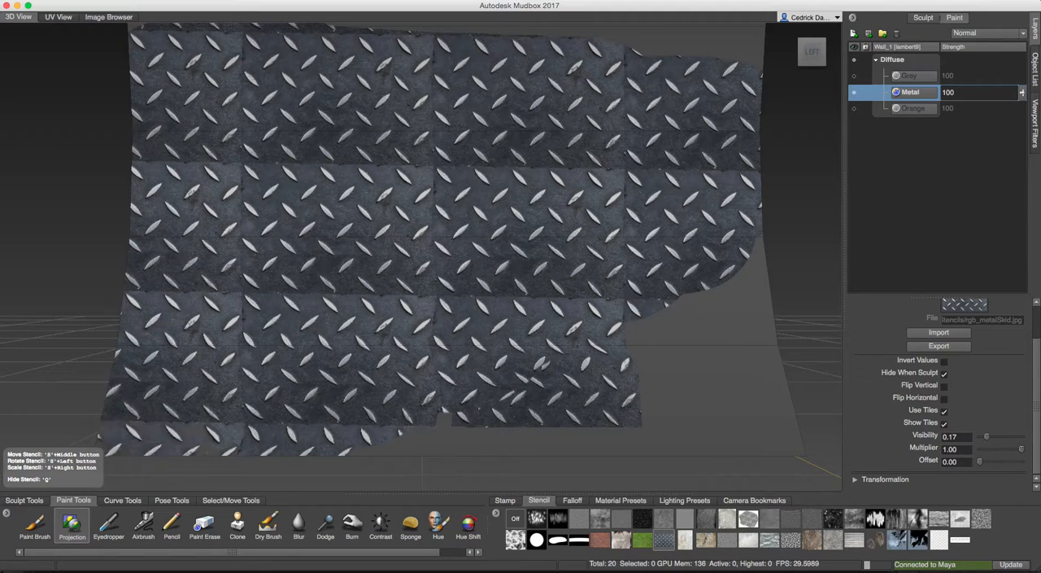
{"action": "mouse_move", "coordinate": [415, 439]}
{"action": "left_mouse_down"}
{"action": "mouse_move", "coordinate": [569, 403]}
{"action": "mouse_move", "coordinate": [716, 317]}
{"action": "mouse_move", "coordinate": [781, 443]}
{"action": "left_mouse_up"}
{"action": "left_click_drag", "start_coordinate": [765, 244], "coordinate": [736, 313]}
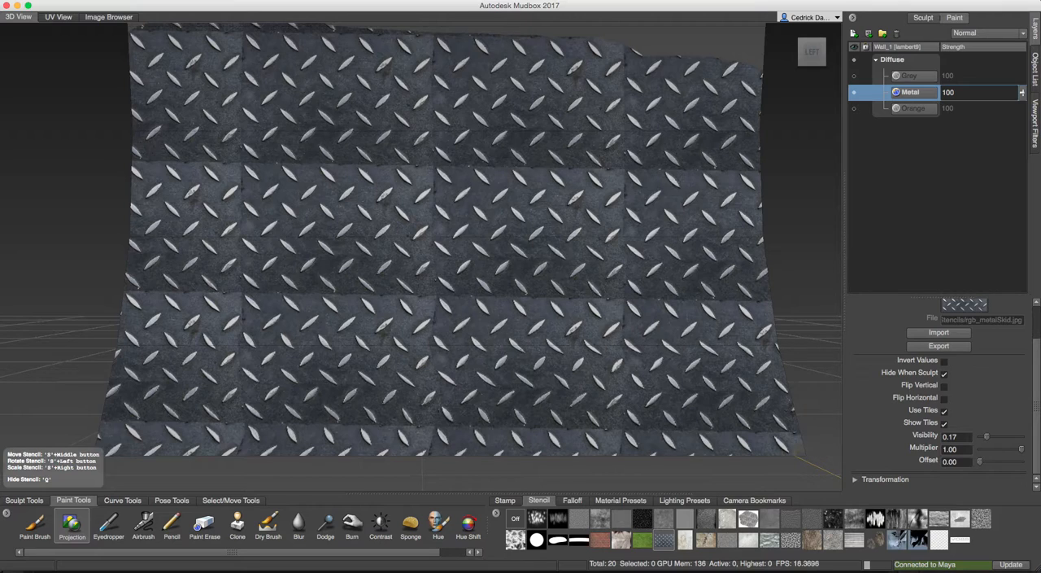
{"action": "mouse_move", "coordinate": [623, 40]}
{"action": "left_mouse_down"}
{"action": "mouse_move", "coordinate": [744, 31]}
{"action": "mouse_move", "coordinate": [375, 36]}
{"action": "mouse_move", "coordinate": [175, 82]}
{"action": "mouse_move", "coordinate": [186, 175]}
{"action": "left_mouse_up"}
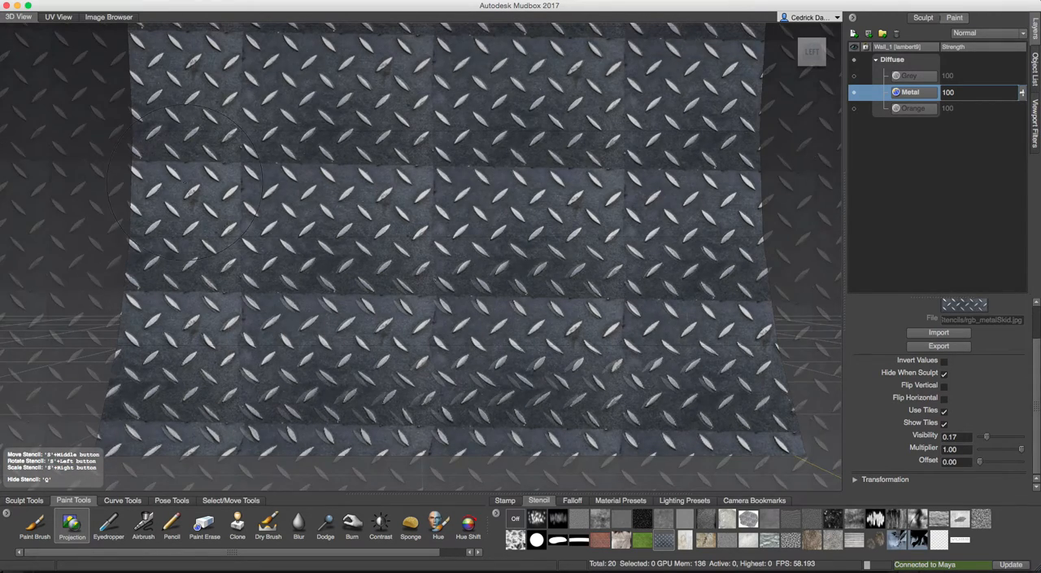
{"action": "key", "text": "q"}
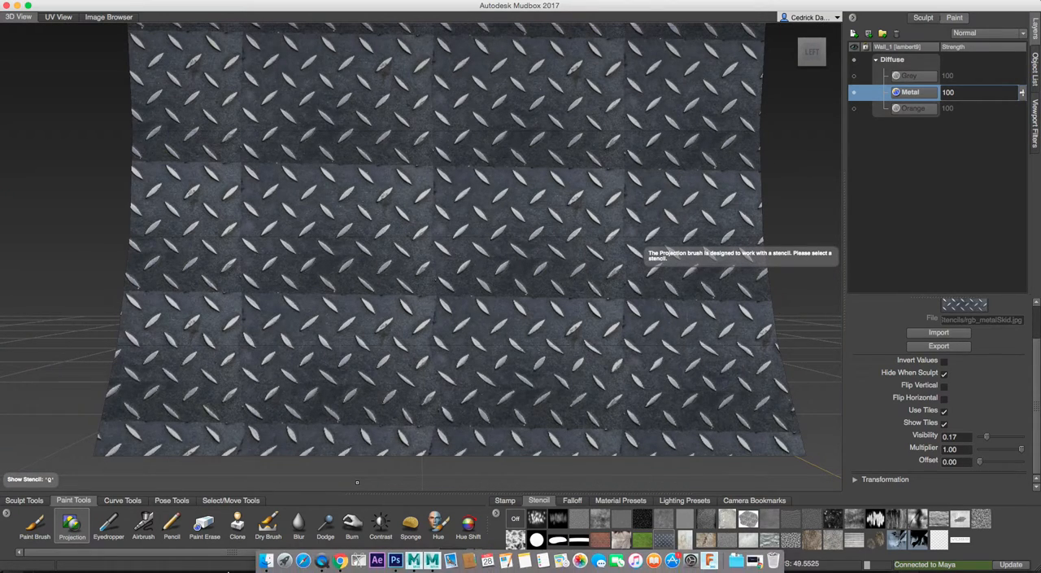
Switch to Chrome and open textures.com in a new tab.
{"action": "left_click", "coordinate": [341, 560]}
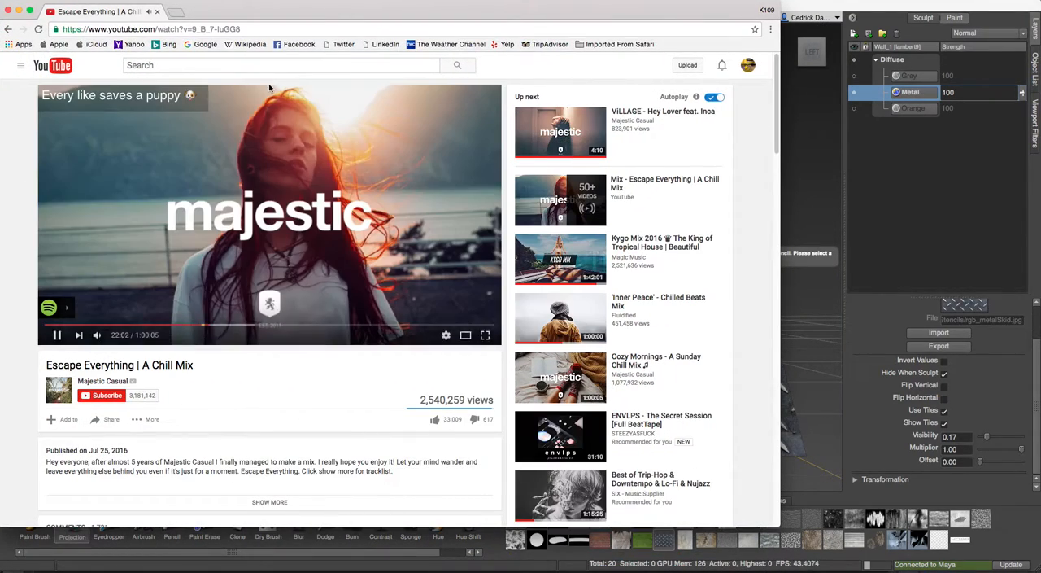
{"action": "left_click", "coordinate": [176, 12]}
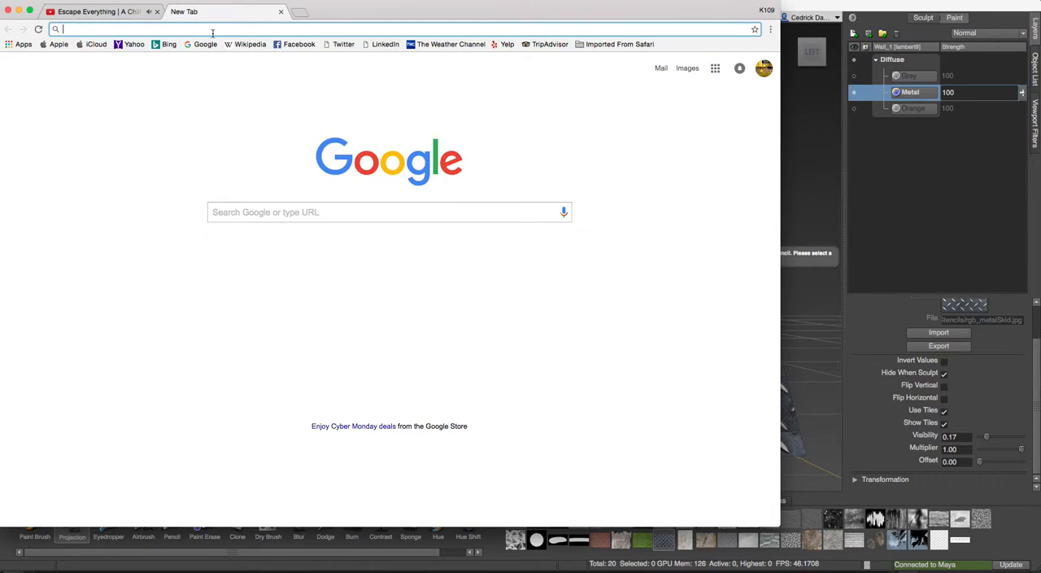
{"action": "type", "text": "texture."}
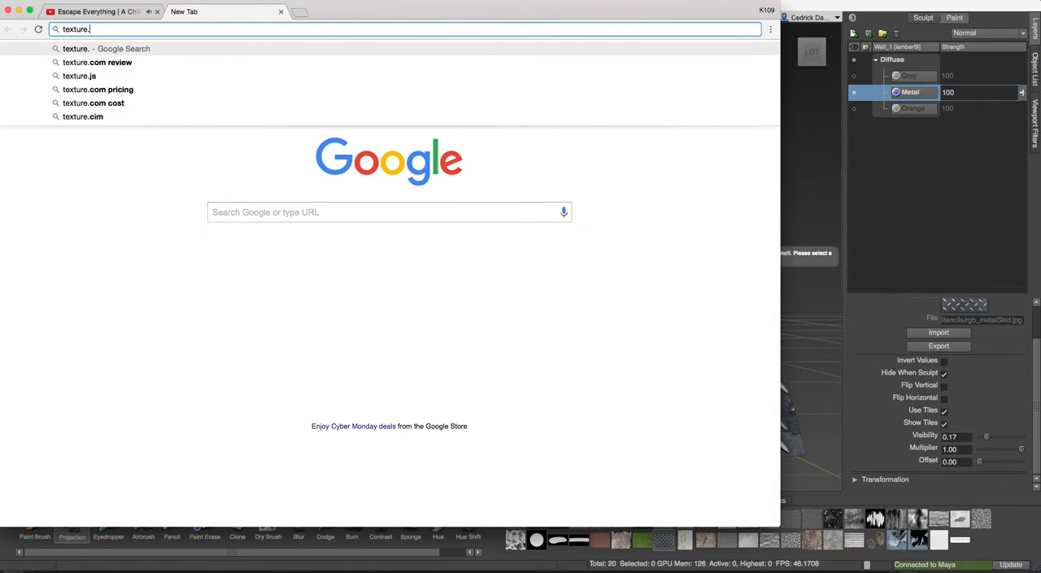
{"action": "key", "text": "BackSpace"}
{"action": "type", "text": "s."}
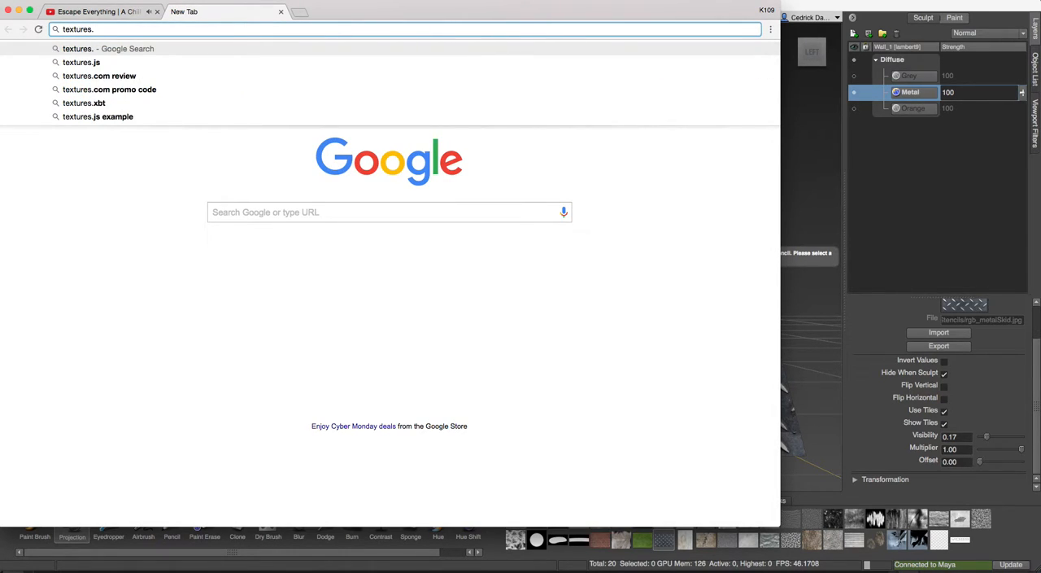
{"action": "type", "text": "com"}
{"action": "key", "text": "Return"}
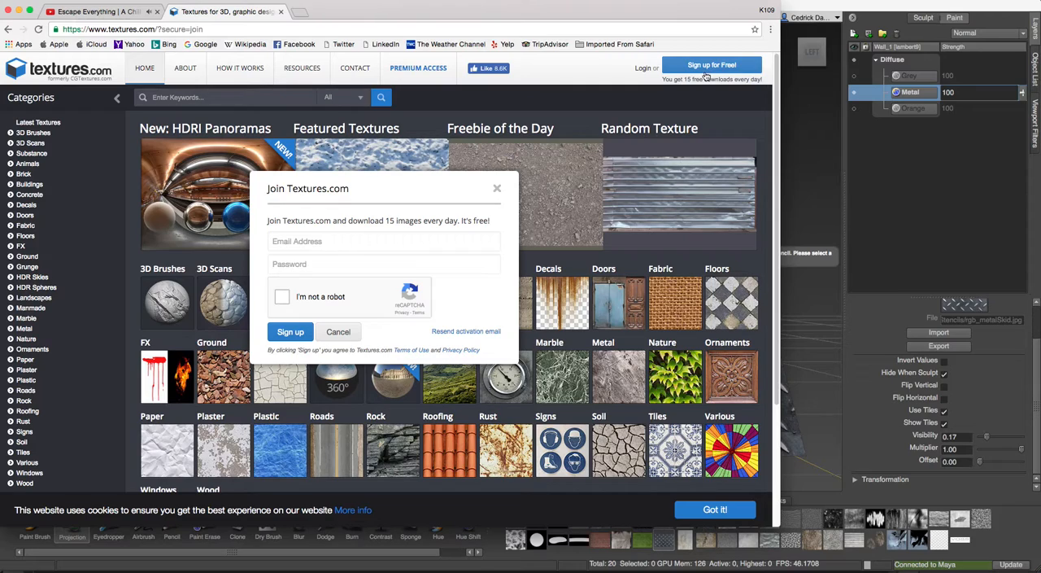
Try to sign up for a free Textures.com account with the e-mail address, account password and robot check, and cancel the form.
{"action": "left_click", "coordinate": [410, 242]}
{"action": "key", "text": "Tab"}
{"action": "type", "text": "•"}
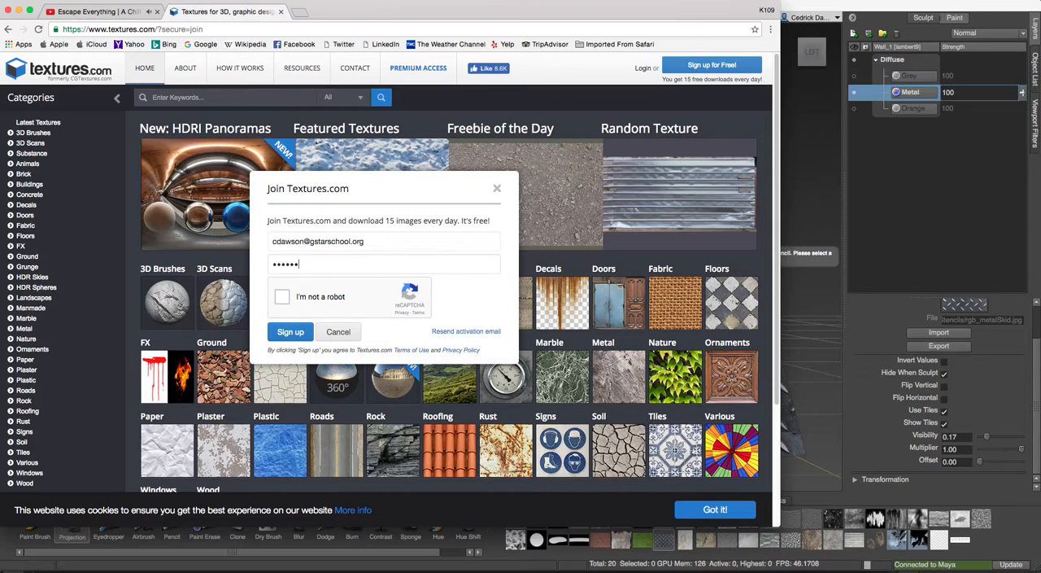
{"action": "left_click", "coordinate": [282, 297]}
{"action": "left_click", "coordinate": [290, 332]}
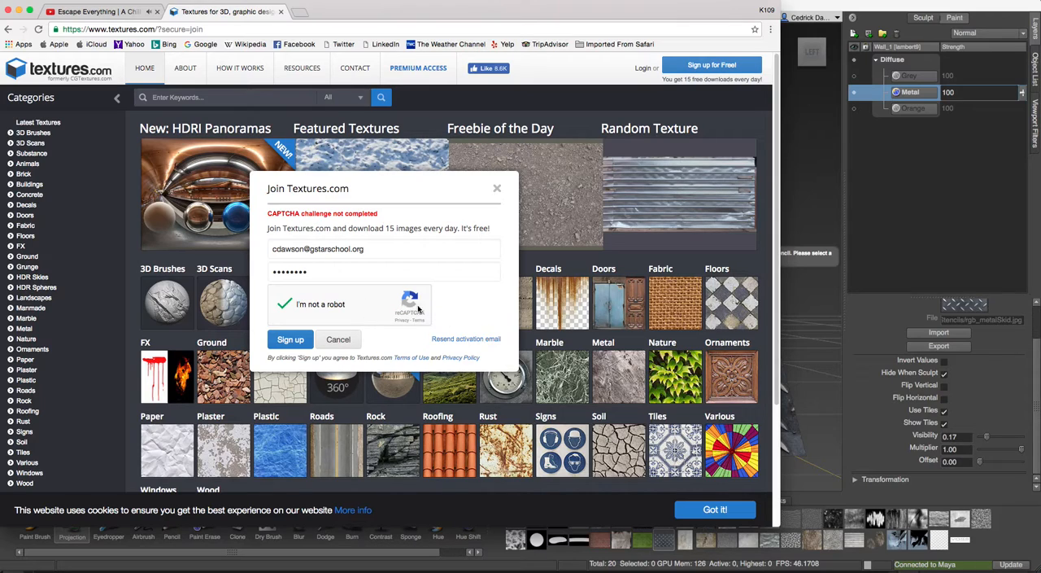
{"action": "scroll", "coordinate": [431, 311], "scroll_direction": "down", "scroll_amount": 3}
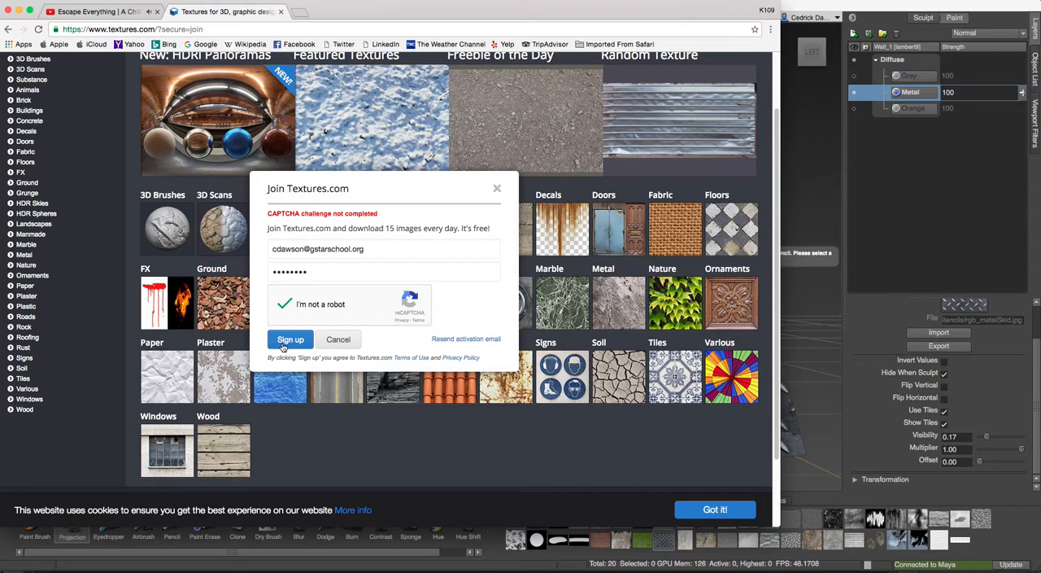
{"action": "left_click", "coordinate": [332, 342]}
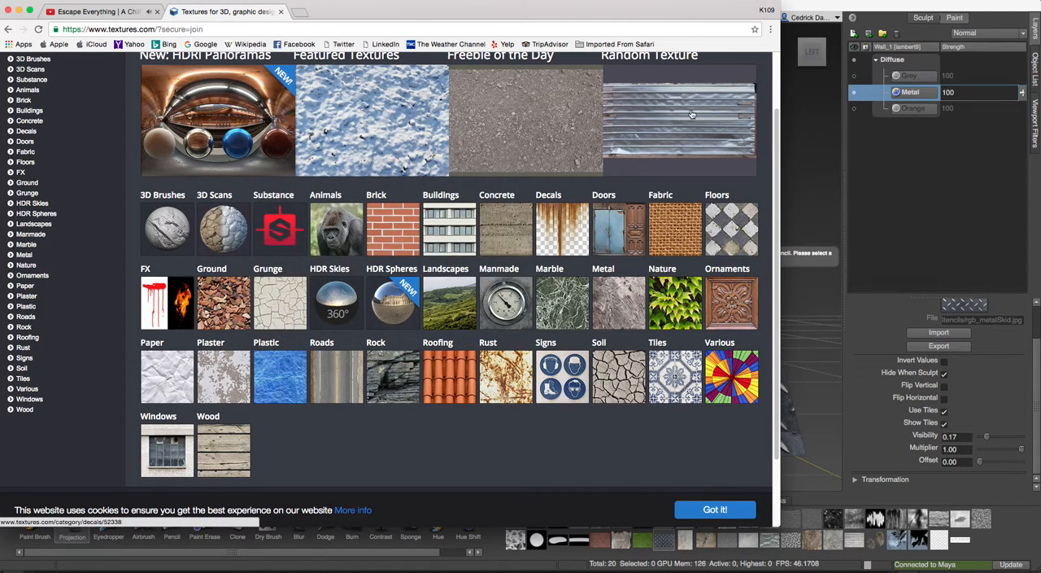
Reopen the Textures.com sign-up form, clear both fields, and re-enter the account e-mail address and password.
{"action": "scroll", "coordinate": [693, 102], "scroll_direction": "up", "scroll_amount": 3}
{"action": "left_click", "coordinate": [702, 65]}
{"action": "double_click", "coordinate": [337, 274]}
{"action": "key", "text": "BackSpace"}
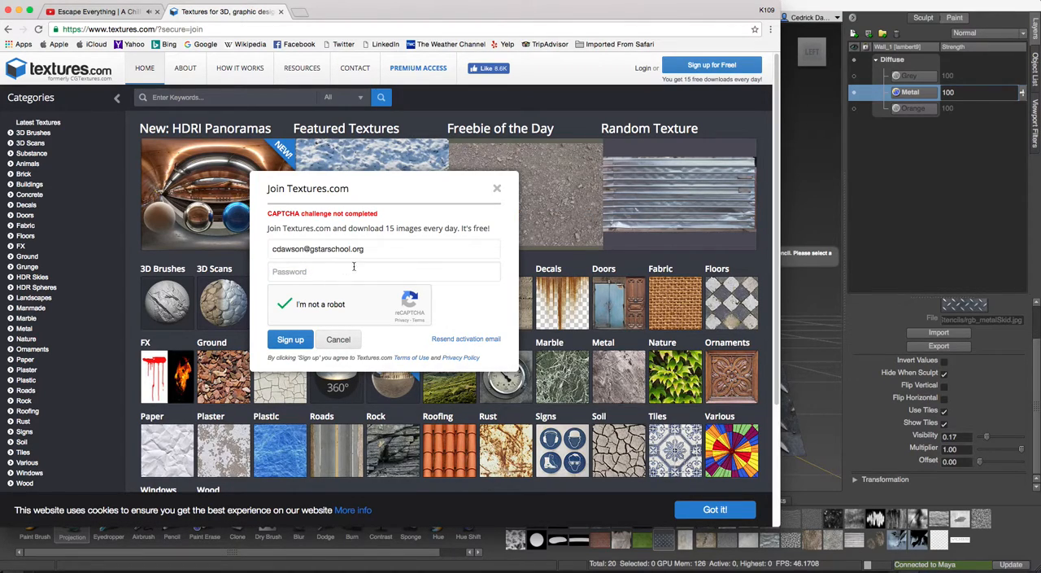
{"action": "triple_click", "coordinate": [384, 251]}
{"action": "key", "text": "BackSpace"}
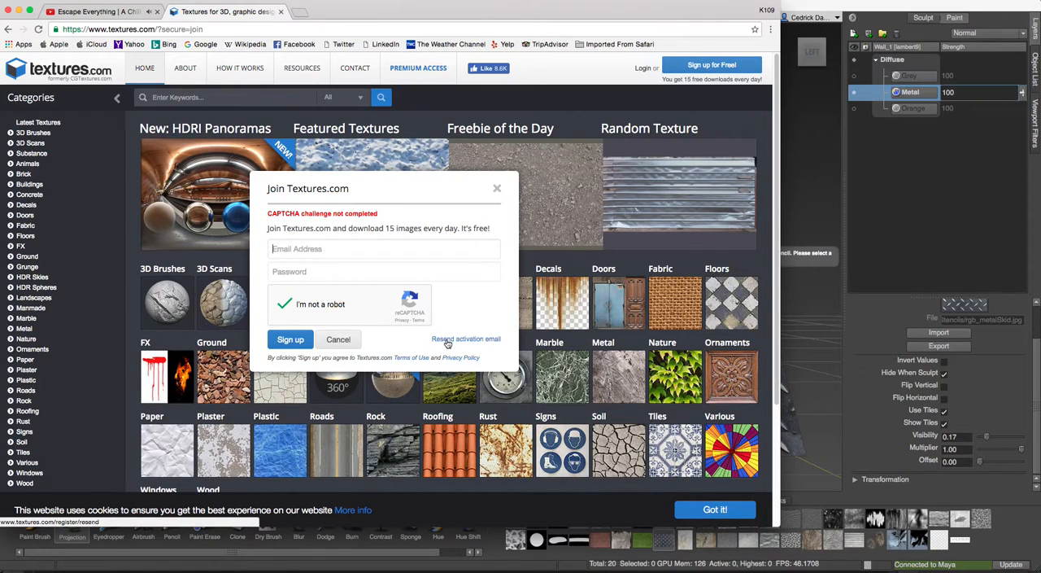
{"action": "type", "text": "c"}
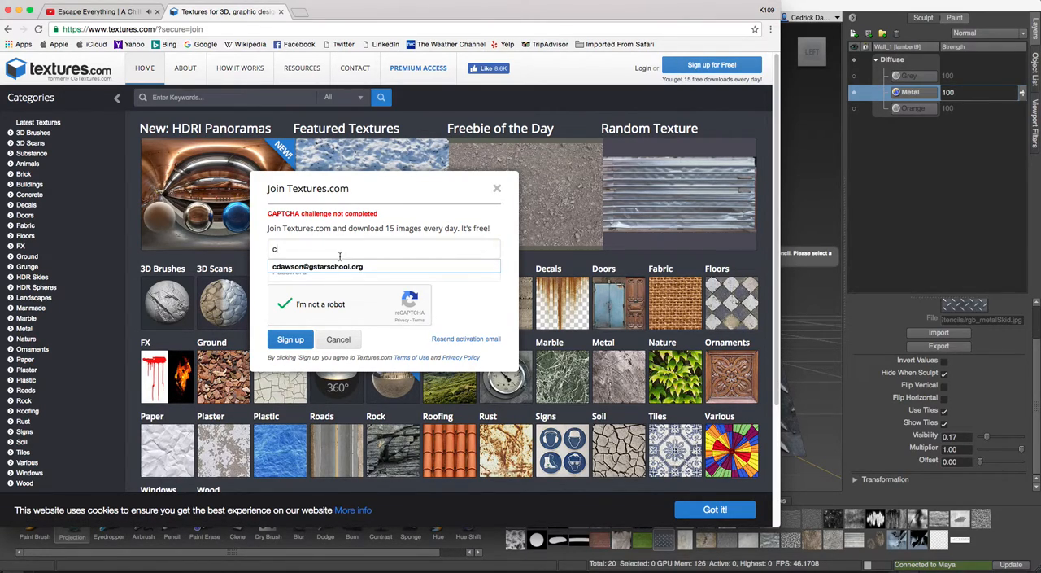
{"action": "left_click", "coordinate": [327, 274]}
{"action": "type", "text": "***"}
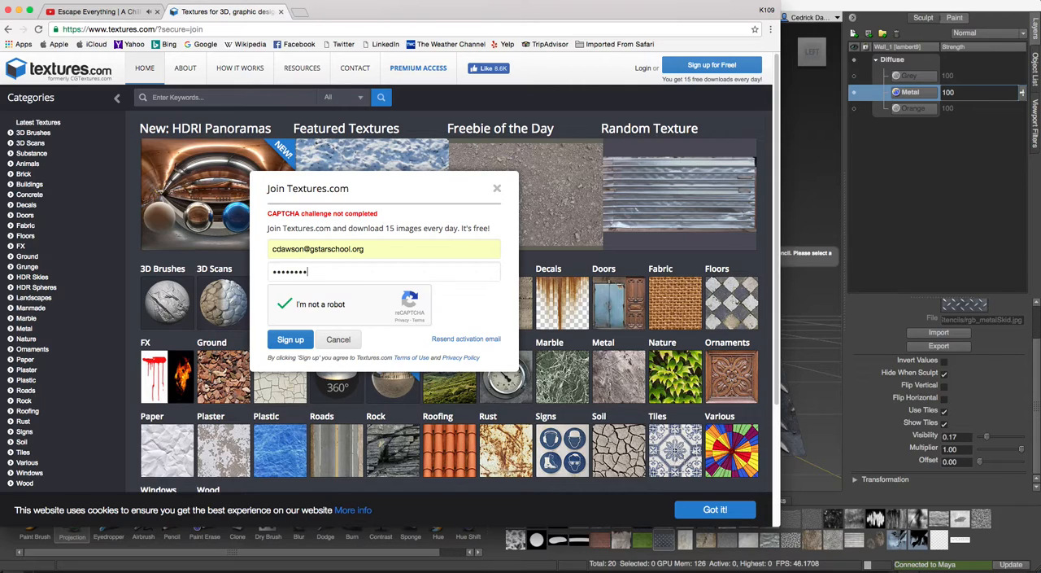
Try to have the activation email resent by submitting the account's e-mail address on the Resend Activation Email page.
{"action": "left_click", "coordinate": [446, 340]}
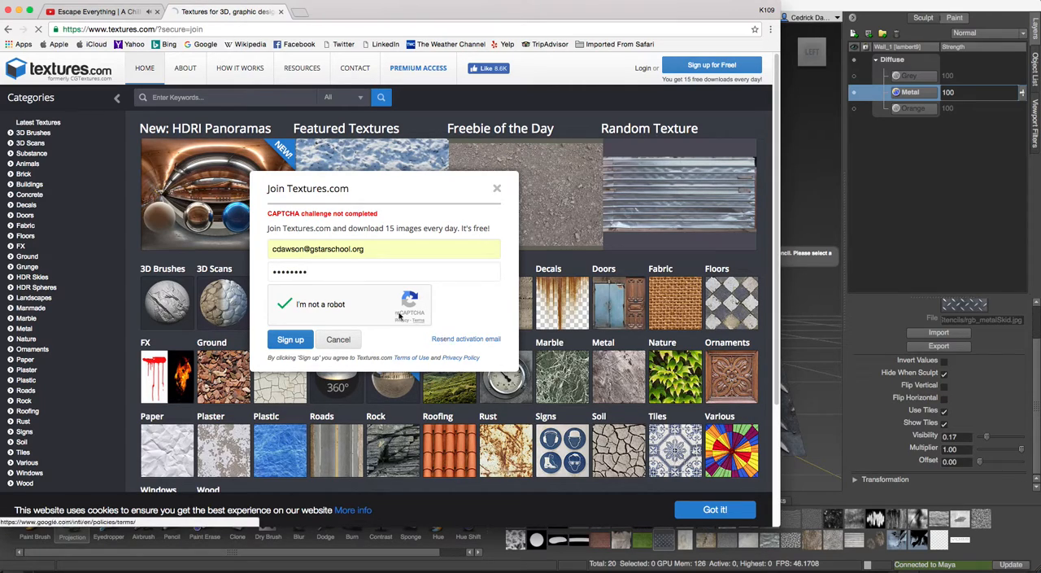
{"action": "left_click", "coordinate": [256, 205]}
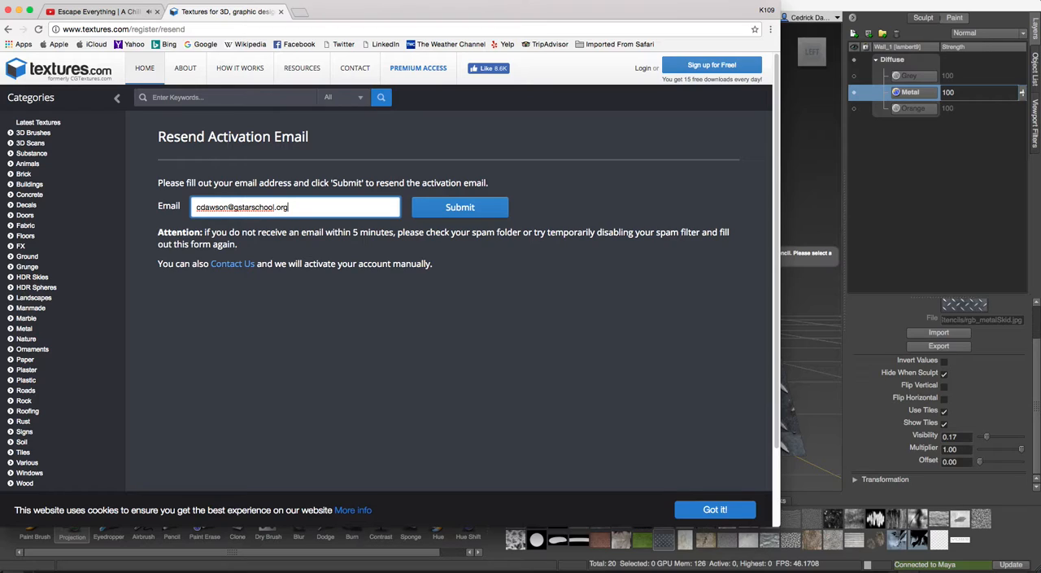
{"action": "left_click", "coordinate": [444, 213]}
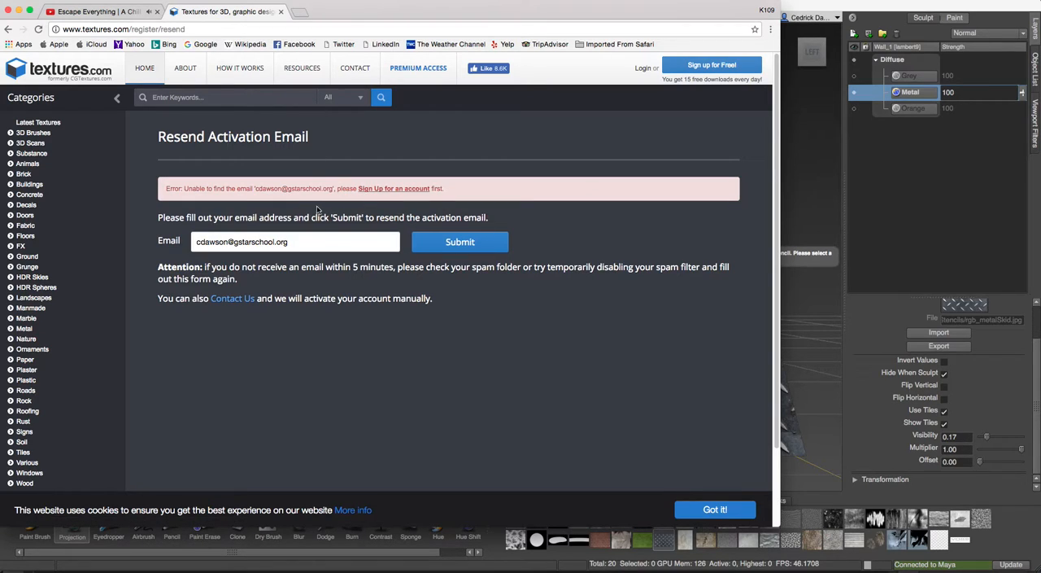
Sign up for a free Textures.com account with the e-mail address, account password and robot check.
{"action": "left_click", "coordinate": [378, 190]}
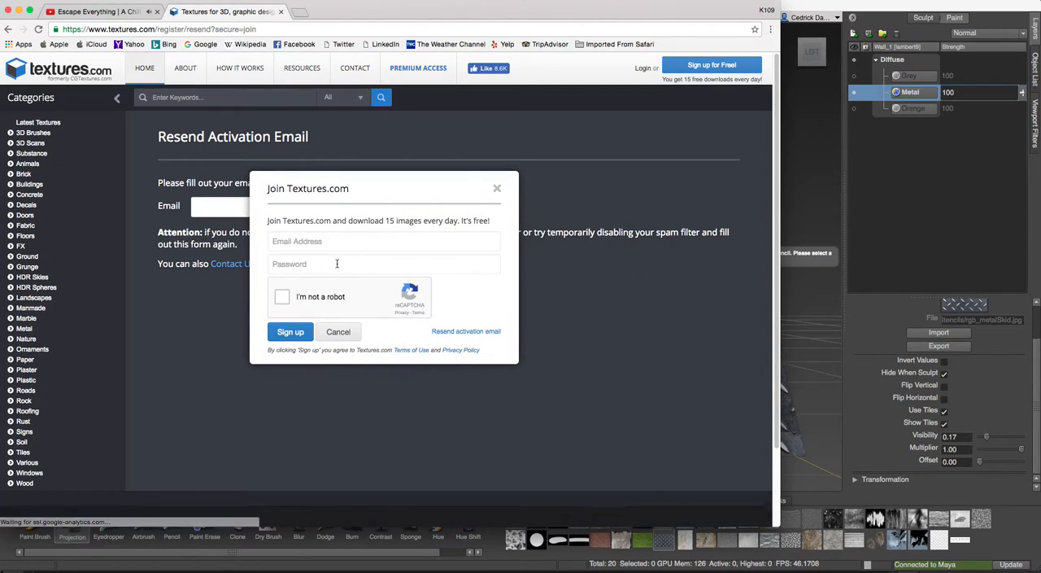
{"action": "left_click", "coordinate": [341, 237]}
{"action": "type", "text": "c"}
{"action": "key", "text": "Down"}
{"action": "key", "text": "Return"}
{"action": "key", "text": "Tab"}
{"action": "type", "text": "•••"}
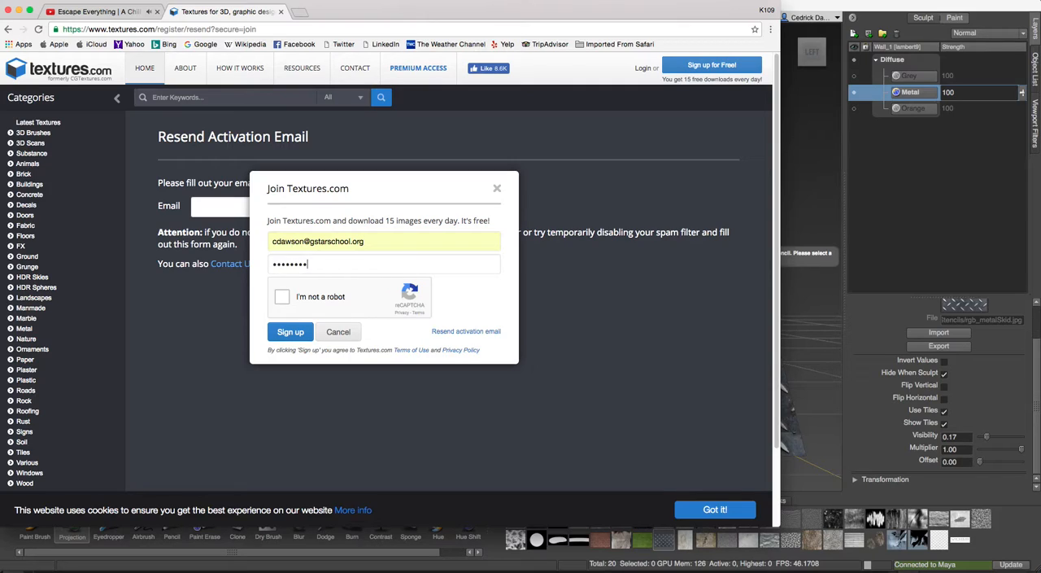
{"action": "left_click", "coordinate": [282, 298]}
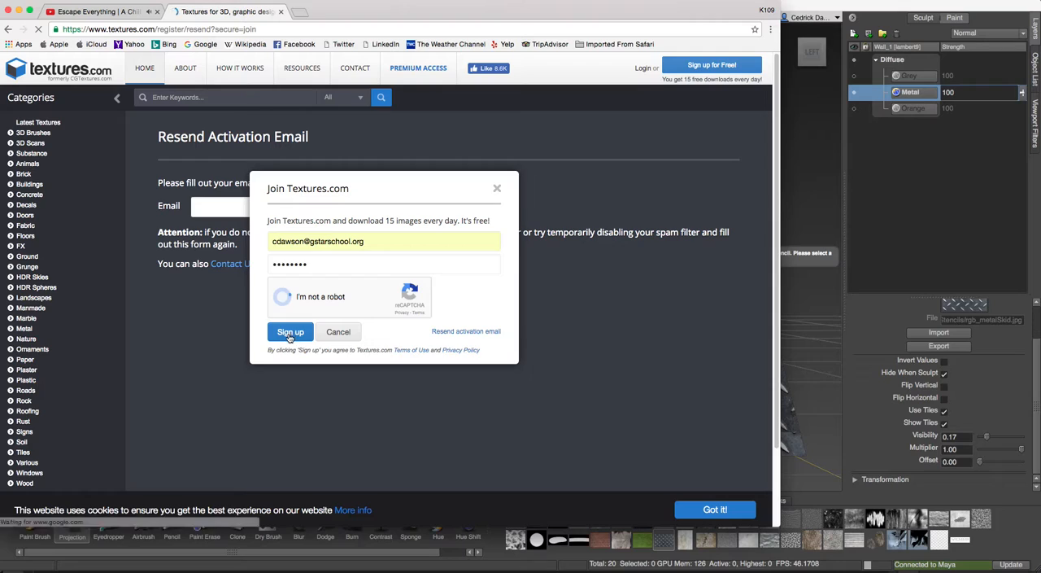
{"action": "left_click", "coordinate": [286, 336]}
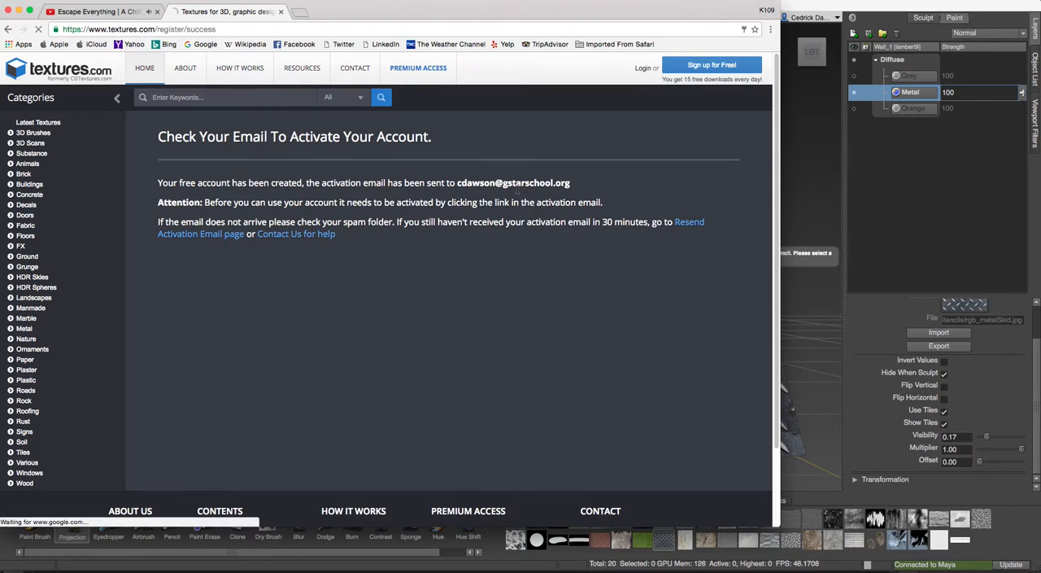
{"action": "left_click", "coordinate": [731, 106]}
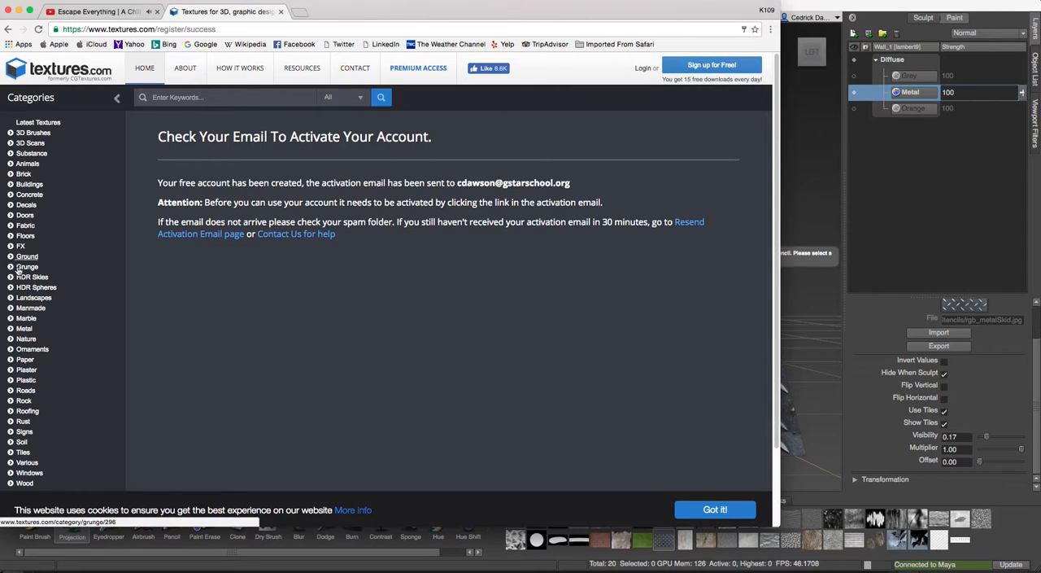
Browse the Metal texture category and open its Bare subcategory.
{"action": "left_click", "coordinate": [23, 329]}
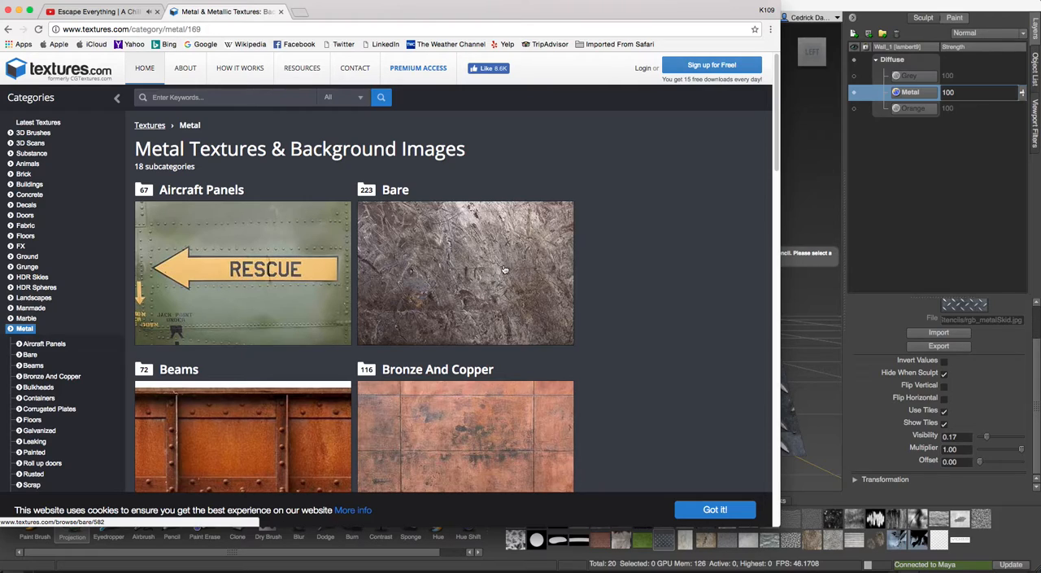
{"action": "scroll", "coordinate": [278, 300], "scroll_direction": "down", "scroll_amount": 3}
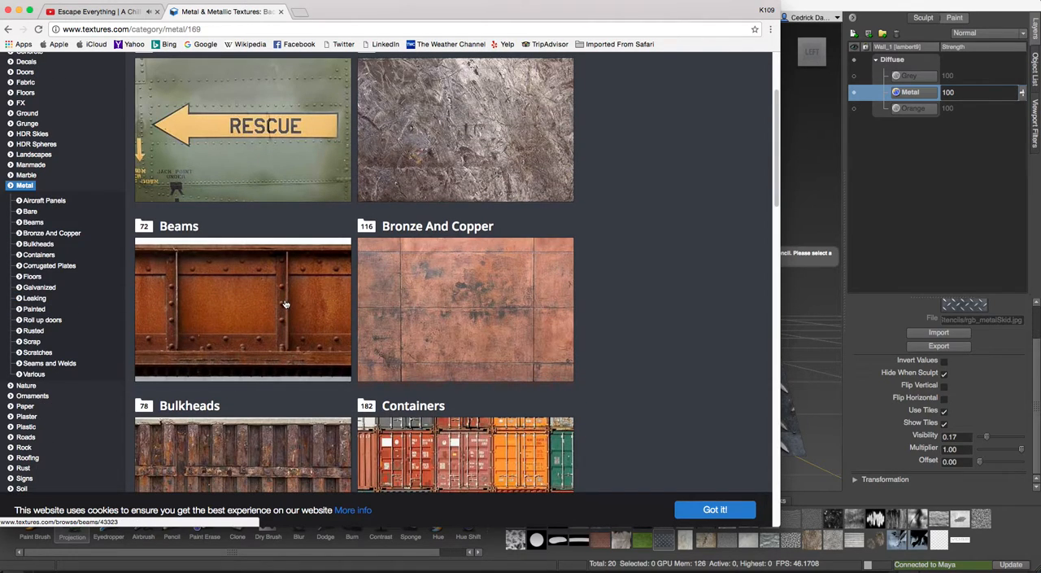
{"action": "scroll", "coordinate": [299, 279], "scroll_direction": "down", "scroll_amount": 2}
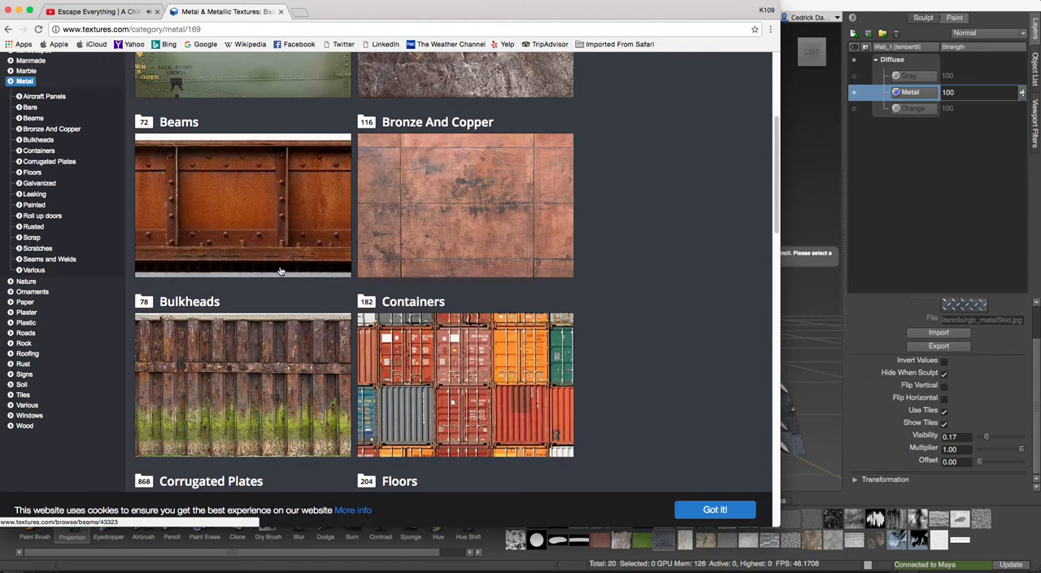
{"action": "scroll", "coordinate": [276, 273], "scroll_direction": "up", "scroll_amount": 4}
{"action": "left_click", "coordinate": [413, 205]}
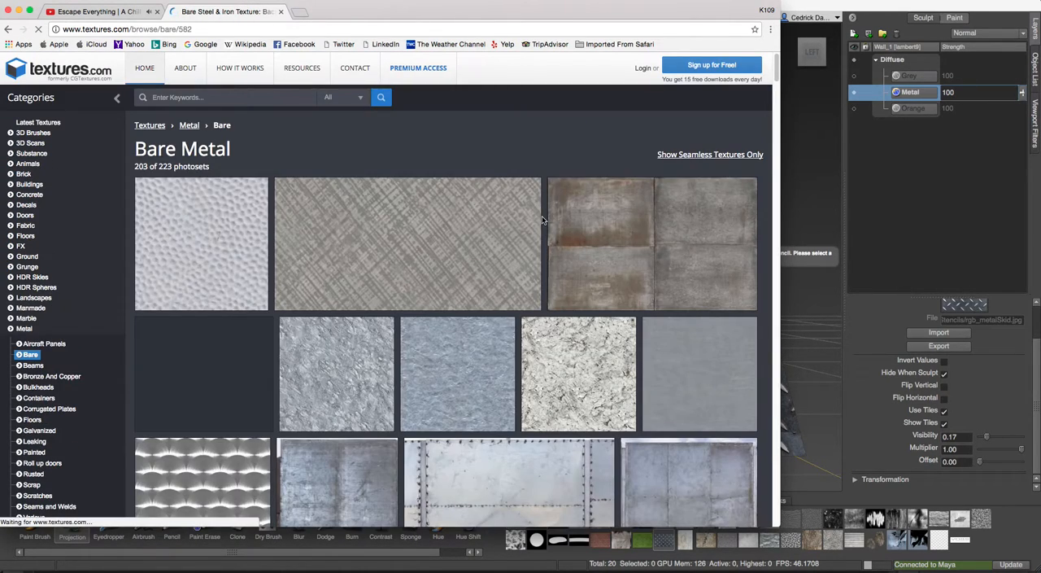
Look through the Bare Metal textures and open MetalBare0158 to view its images and available sizes.
{"action": "scroll", "coordinate": [570, 288], "scroll_direction": "down", "scroll_amount": 5}
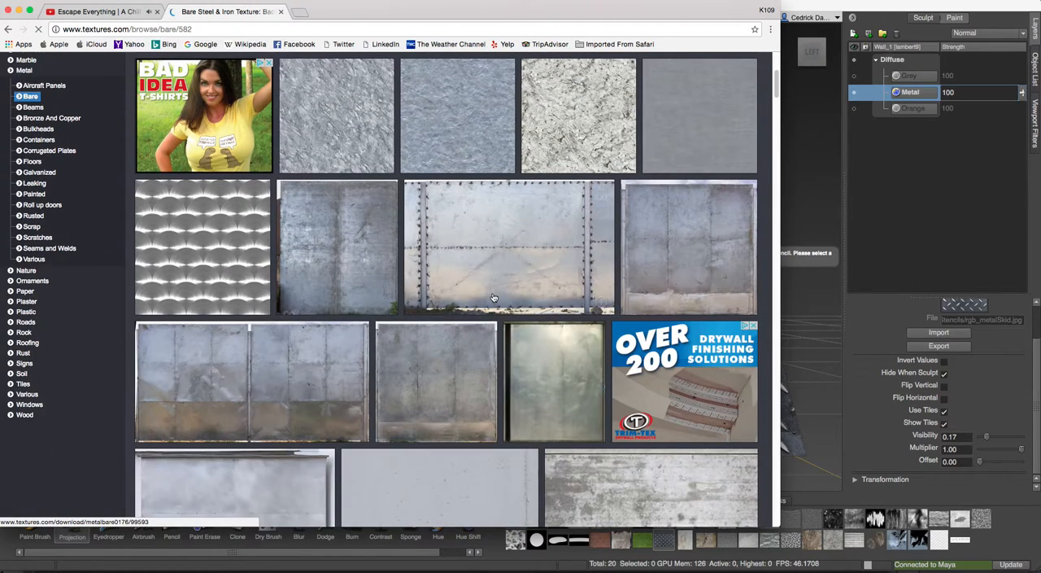
{"action": "scroll", "coordinate": [314, 213], "scroll_direction": "up", "scroll_amount": 1}
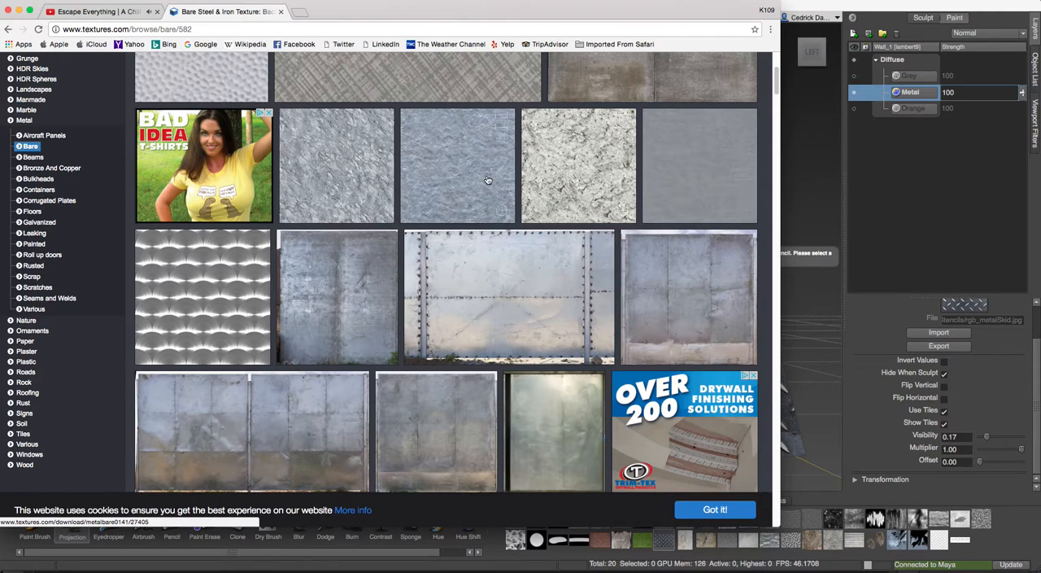
{"action": "scroll", "coordinate": [472, 200], "scroll_direction": "down", "scroll_amount": 10}
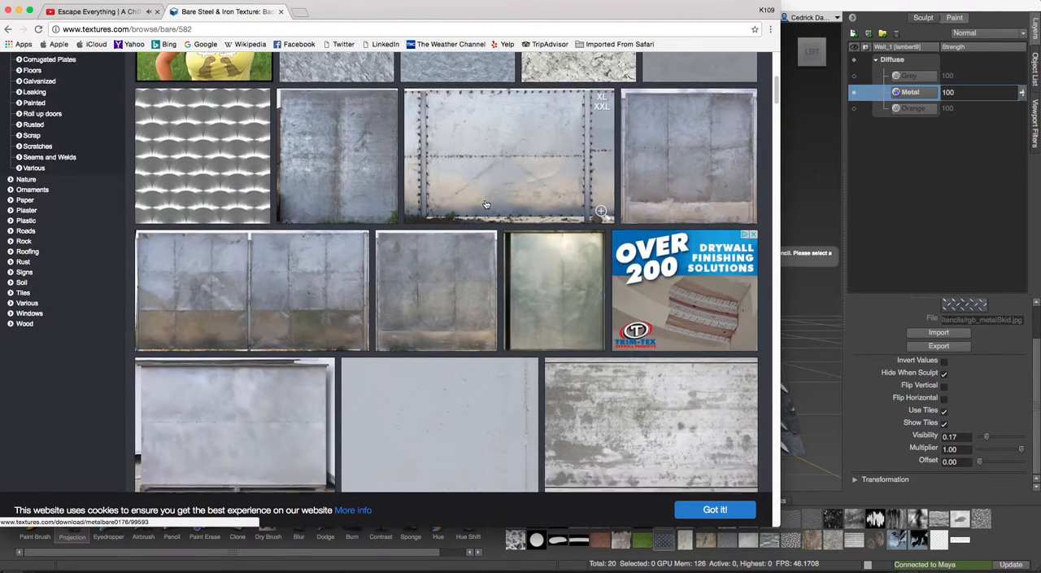
{"action": "scroll", "coordinate": [487, 208], "scroll_direction": "down", "scroll_amount": 5}
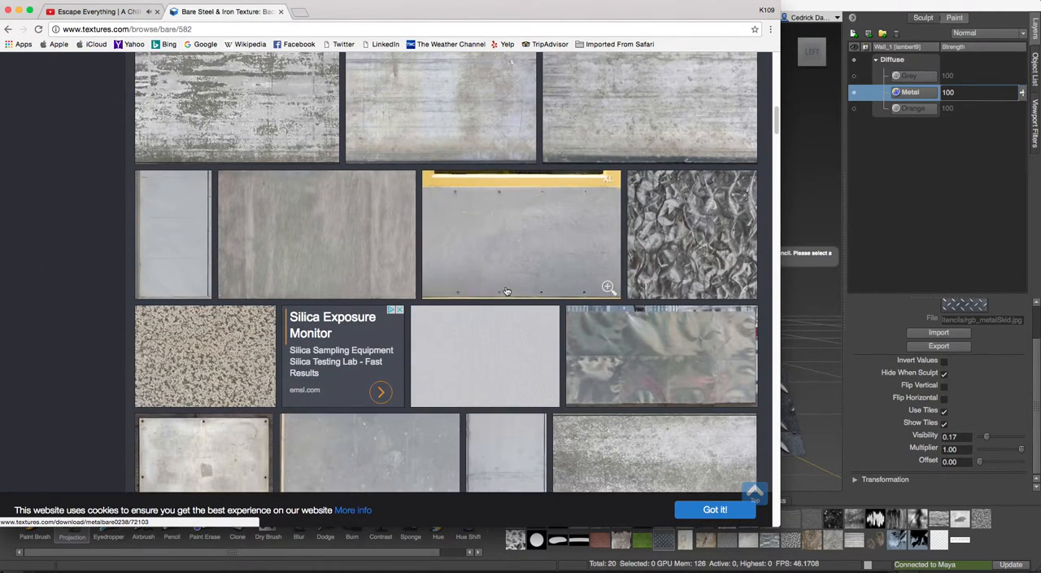
{"action": "scroll", "coordinate": [570, 302], "scroll_direction": "down", "scroll_amount": 6}
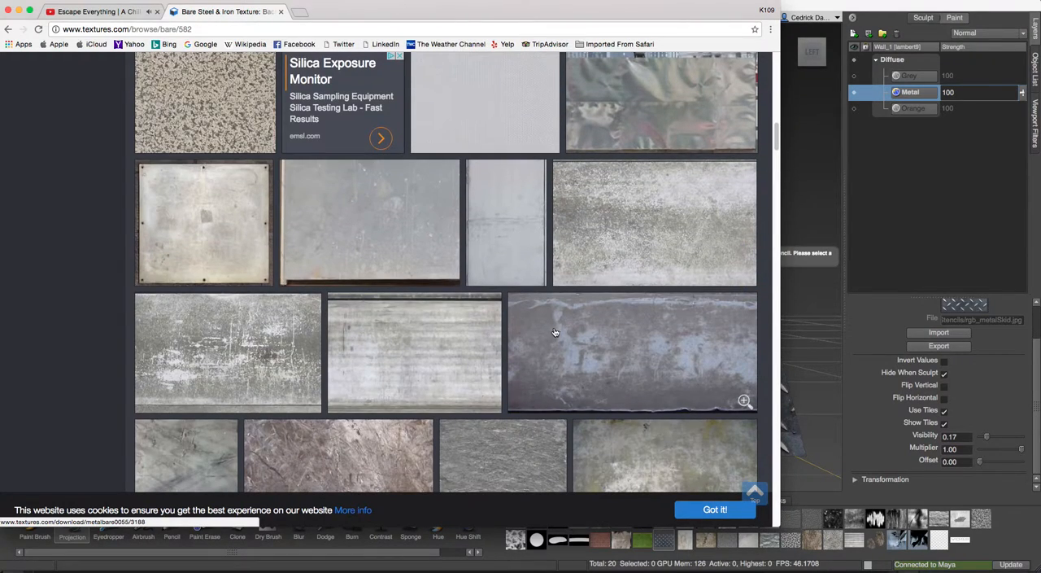
{"action": "scroll", "coordinate": [227, 320], "scroll_direction": "down", "scroll_amount": 1}
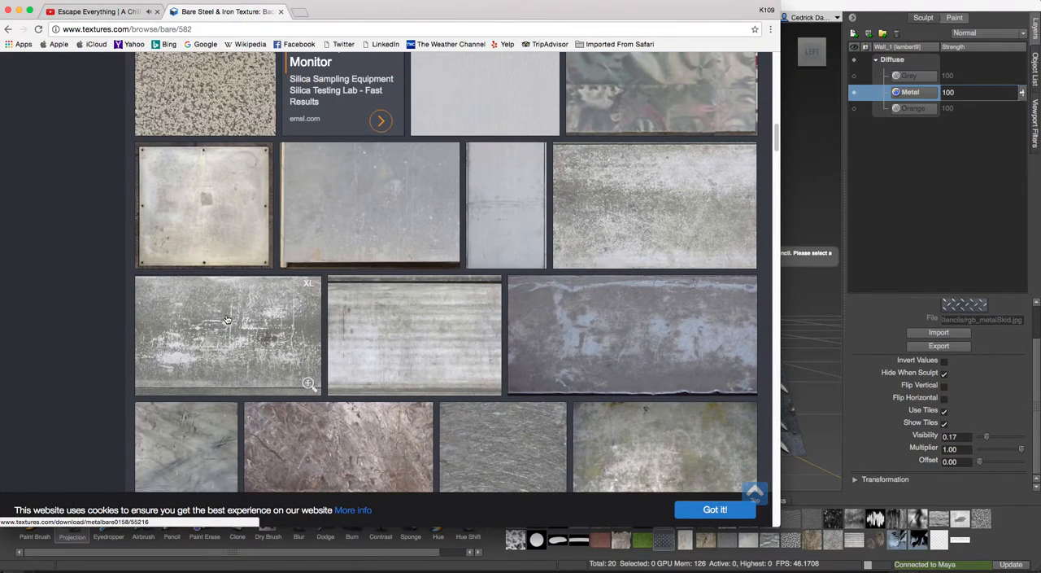
{"action": "left_click", "coordinate": [227, 319]}
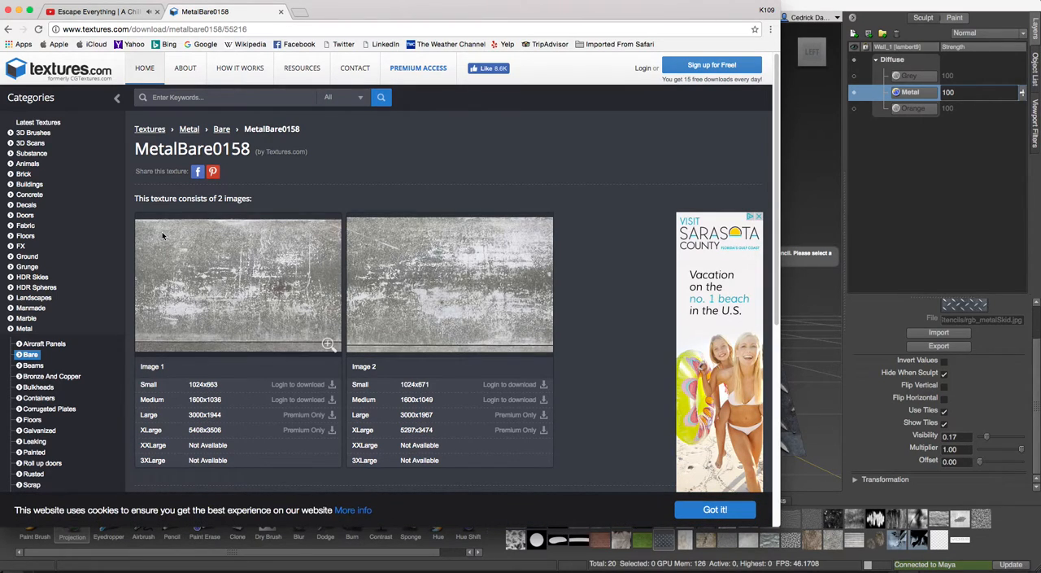
Return to the Bare Metal textures and open MetalBare0237 to examine its images and download options.
{"action": "left_click", "coordinate": [34, 357]}
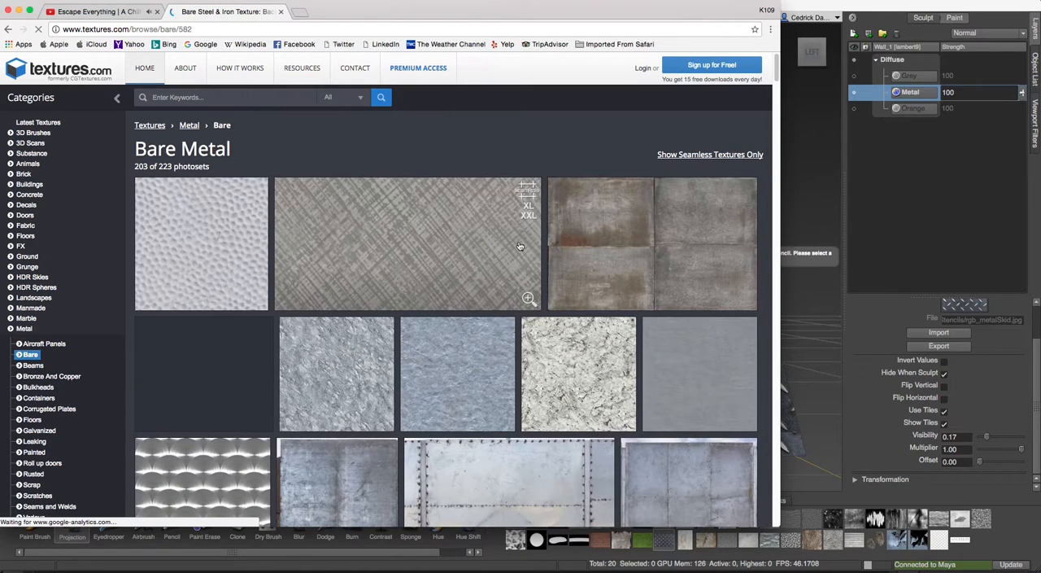
{"action": "scroll", "coordinate": [435, 313], "scroll_direction": "down", "scroll_amount": 5}
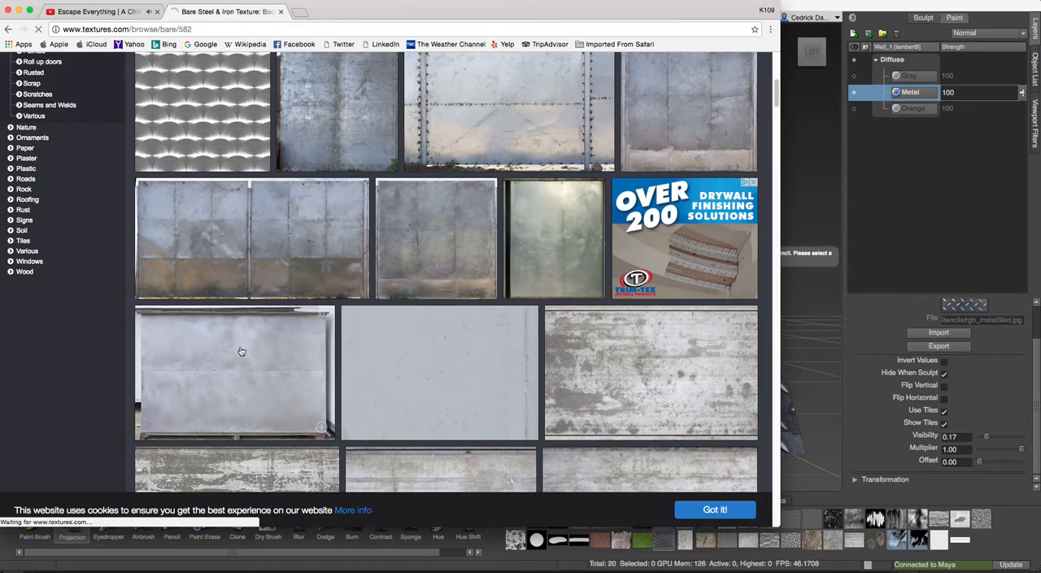
{"action": "left_click", "coordinate": [253, 377]}
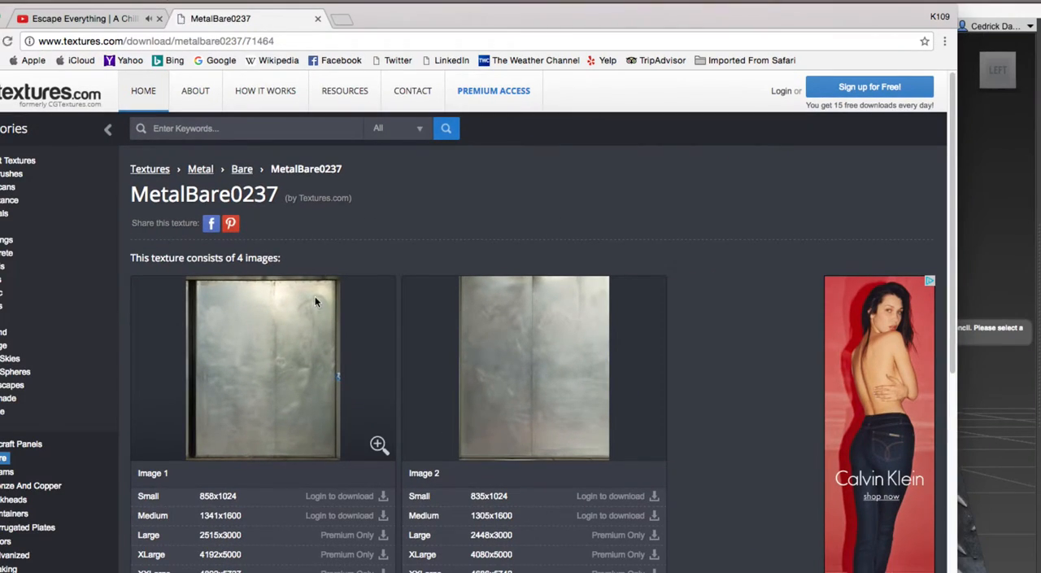
{"action": "scroll", "coordinate": [316, 301], "scroll_direction": "down", "scroll_amount": 6}
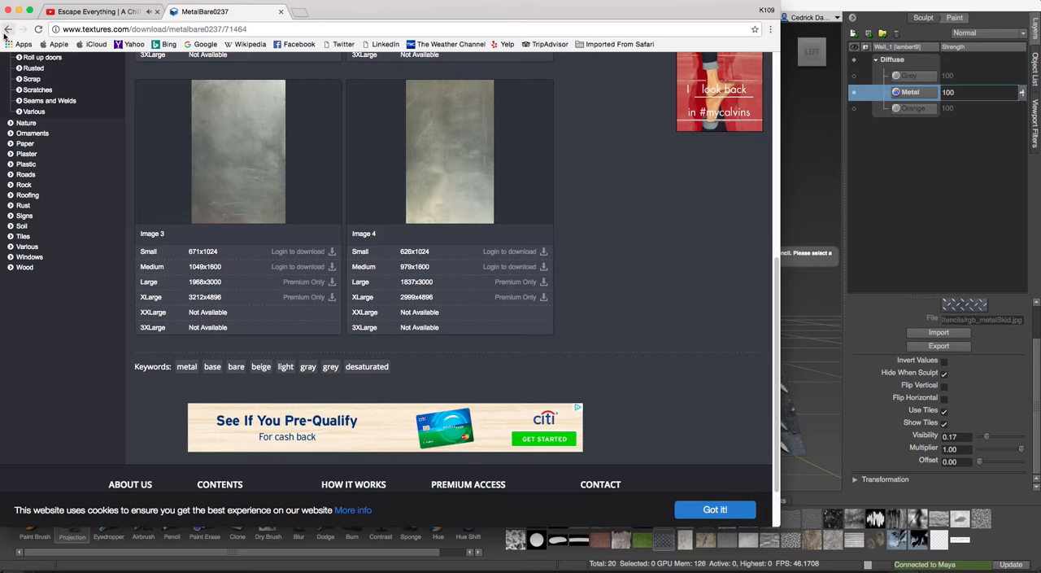
{"action": "scroll", "coordinate": [33, 103], "scroll_direction": "up", "scroll_amount": 2}
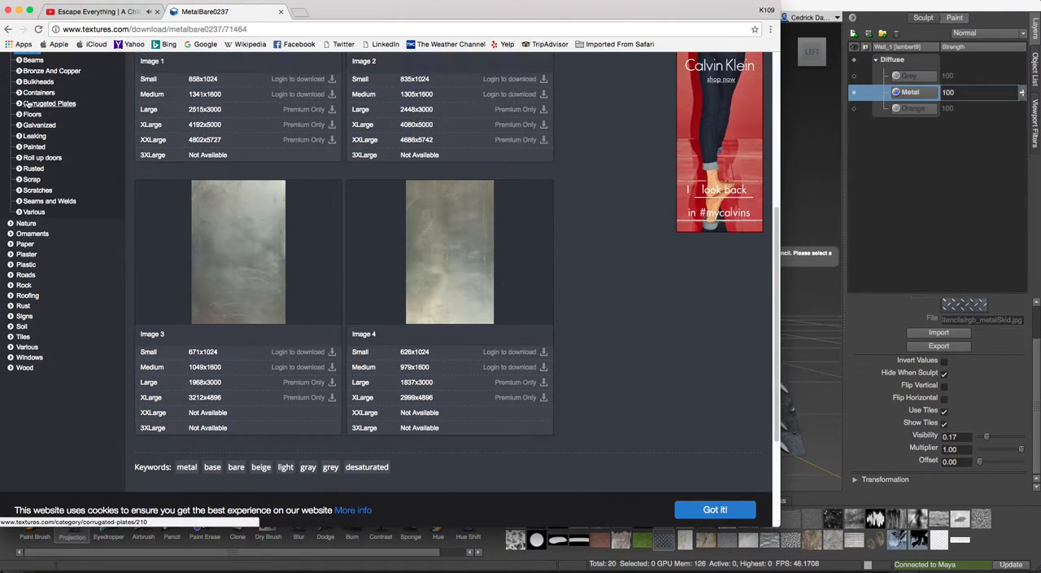
Go back to the Bare Metal textures and open the MetalBare0153 texture.
{"action": "scroll", "coordinate": [40, 108], "scroll_direction": "up", "scroll_amount": 1}
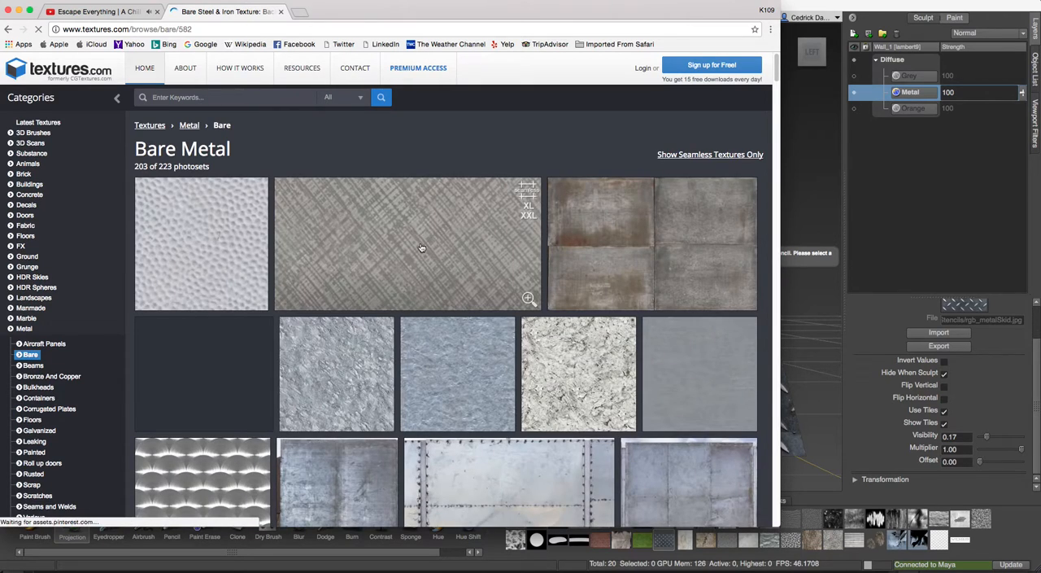
{"action": "scroll", "coordinate": [421, 247], "scroll_direction": "down", "scroll_amount": 2}
{"action": "scroll", "coordinate": [422, 247], "scroll_direction": "down", "scroll_amount": 3}
{"action": "scroll", "coordinate": [470, 272], "scroll_direction": "down", "scroll_amount": 4}
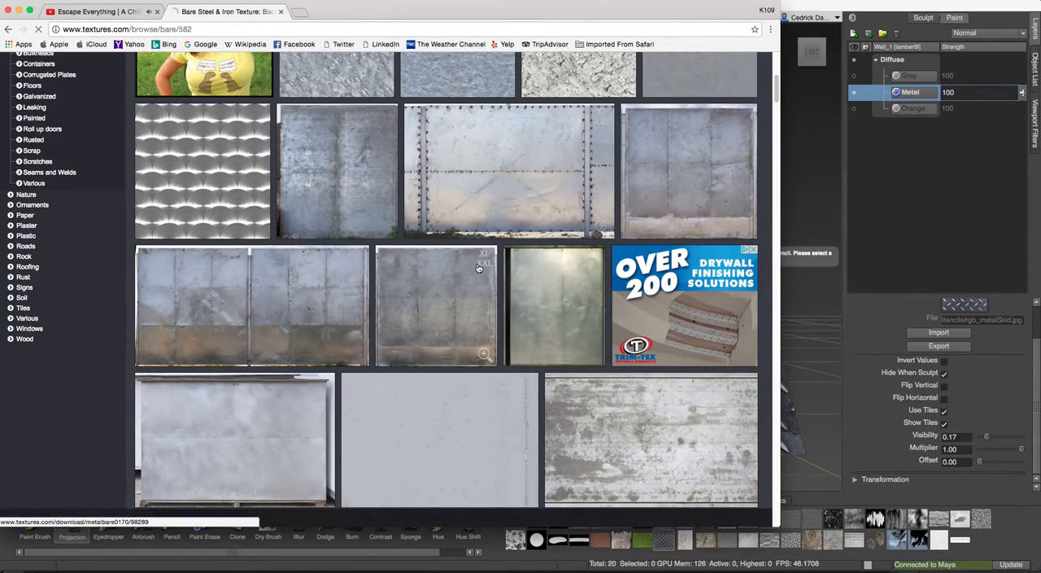
{"action": "scroll", "coordinate": [470, 272], "scroll_direction": "down", "scroll_amount": 3}
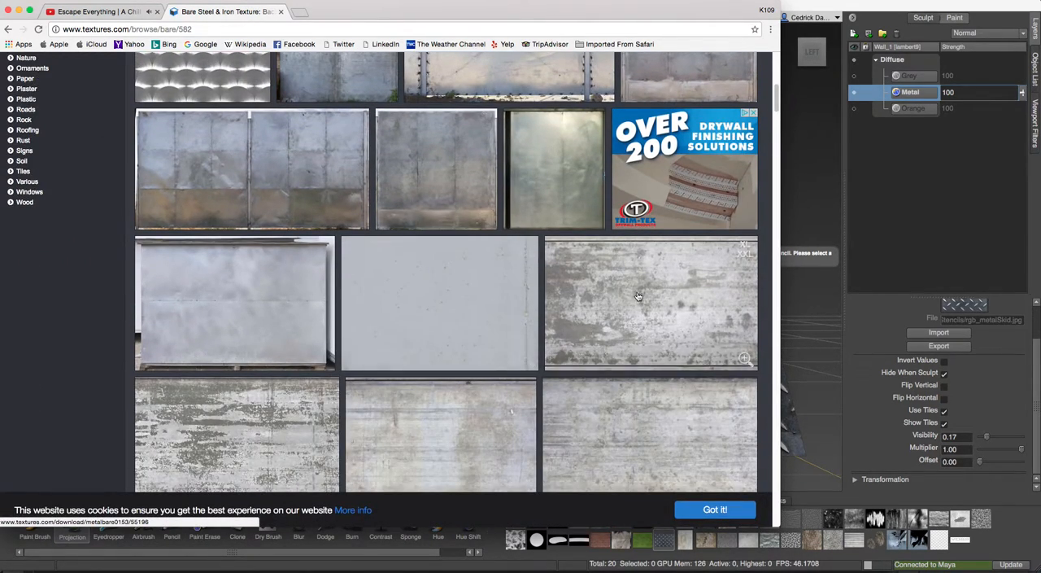
{"action": "left_click", "coordinate": [639, 297]}
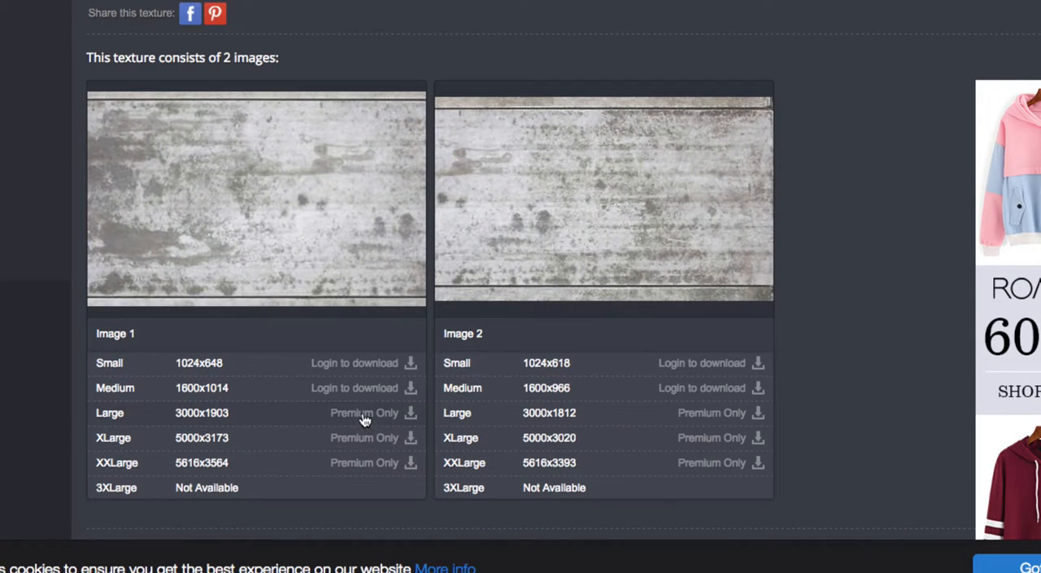
Try to log in with the account e-mail address and password to download an image of MetalBare0153.
{"action": "mouse_move", "coordinate": [196, 392]}
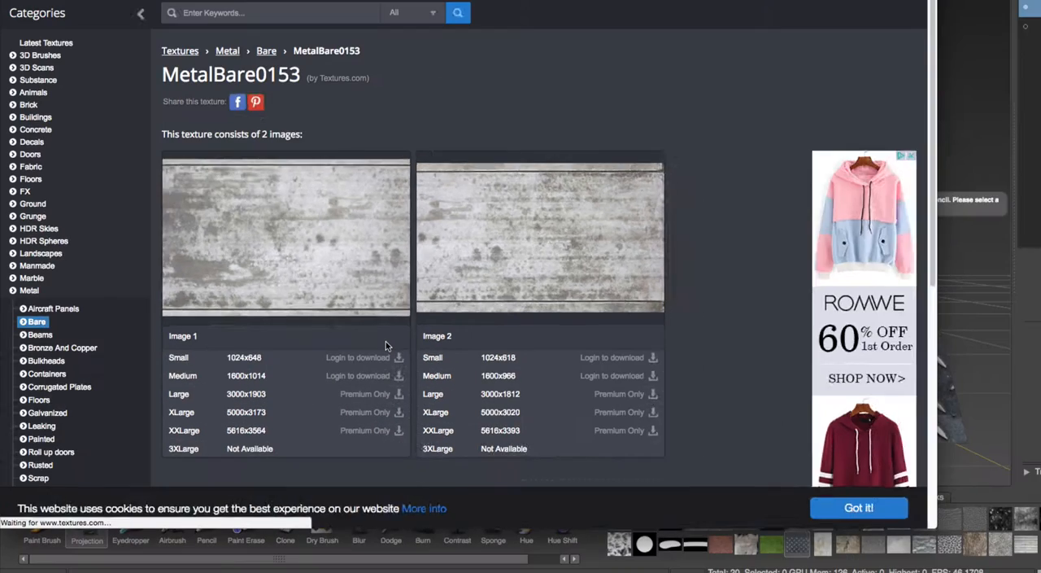
{"action": "left_click", "coordinate": [382, 357]}
{"action": "left_click", "coordinate": [359, 273]}
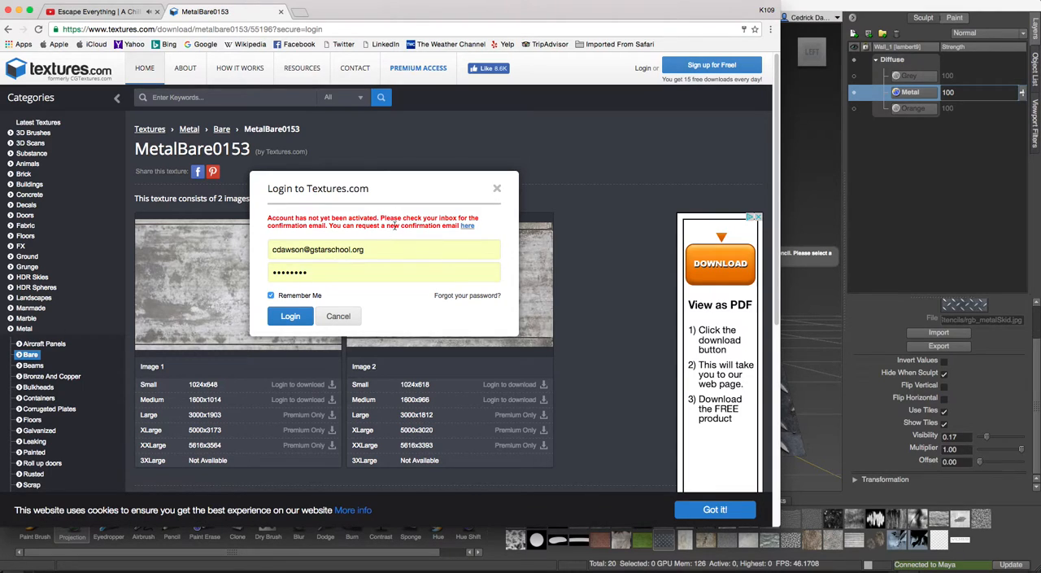
Activate the Textures.com account through the link in Gmail's Registration Confirmation message, and dismiss the site's cookie notice.
{"action": "left_click", "coordinate": [300, 11]}
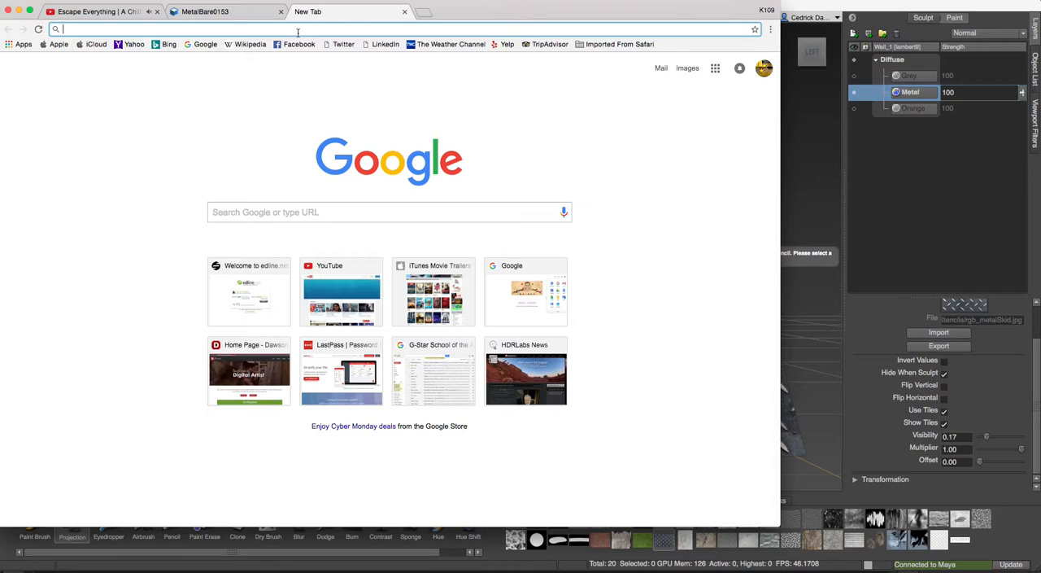
{"action": "left_click", "coordinate": [661, 68]}
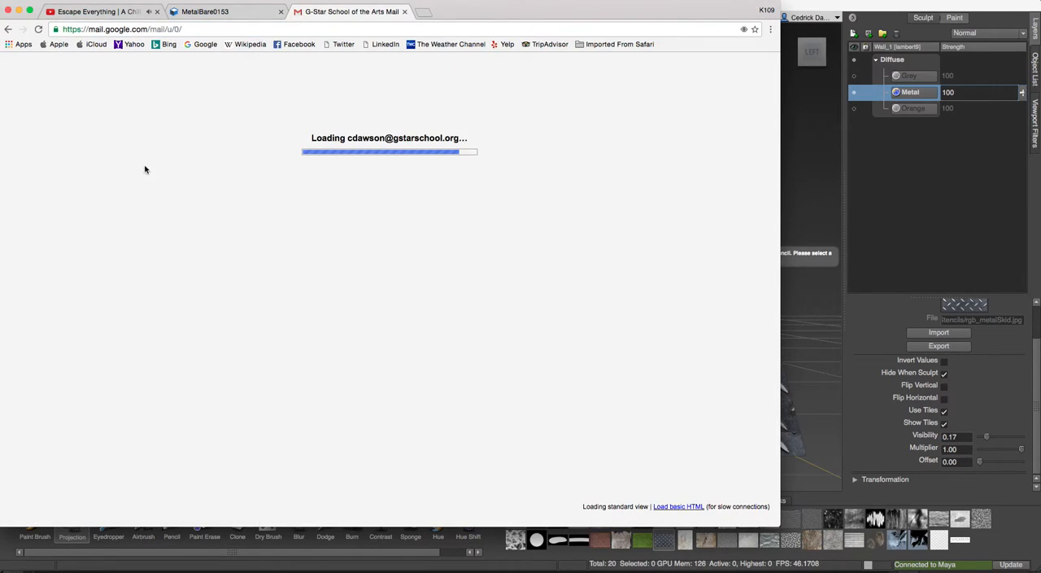
{"action": "left_click", "coordinate": [182, 123]}
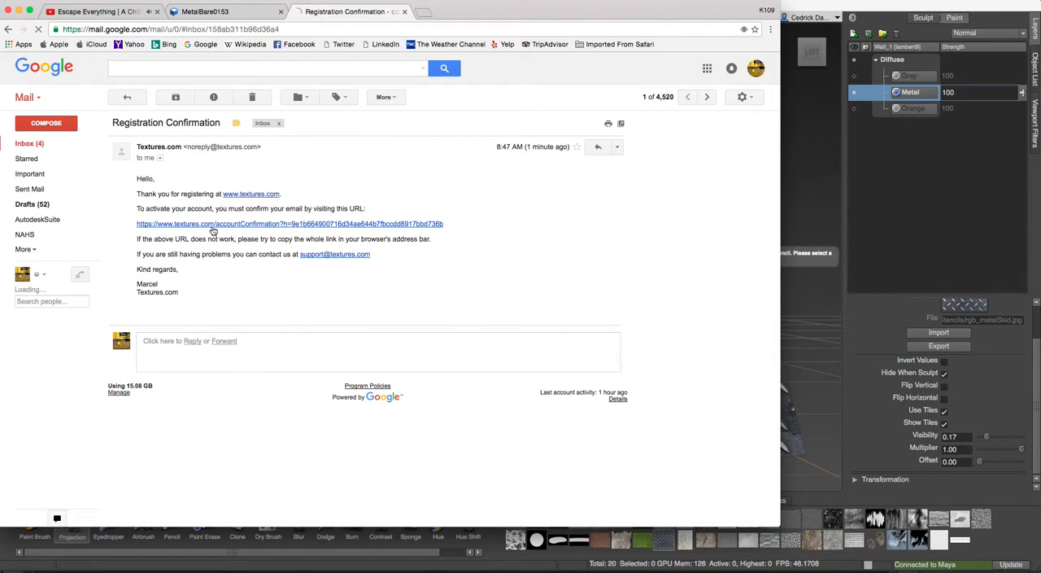
{"action": "left_click", "coordinate": [219, 228]}
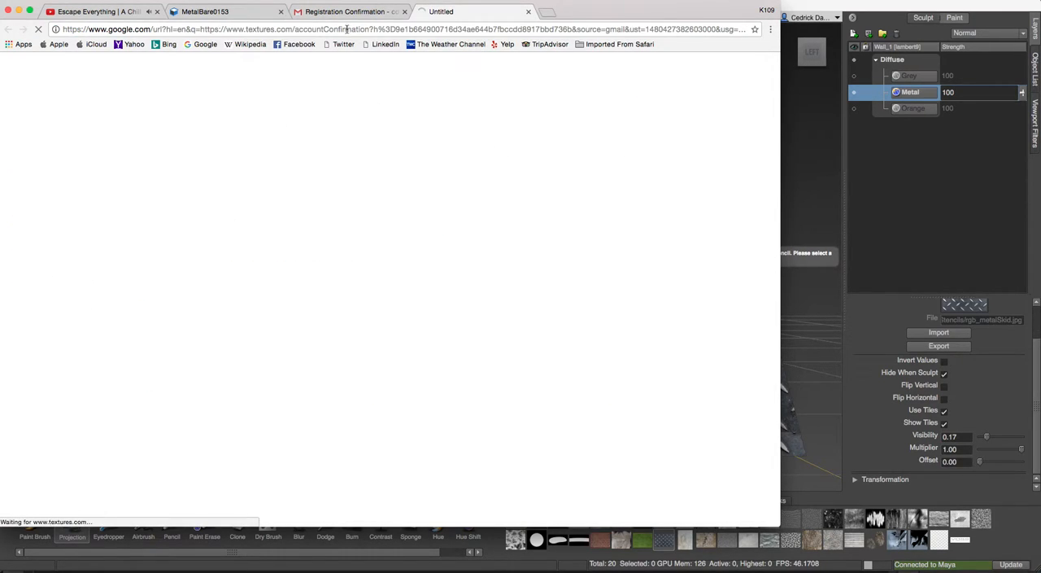
{"action": "scroll", "coordinate": [336, 233], "scroll_direction": "down", "scroll_amount": 3}
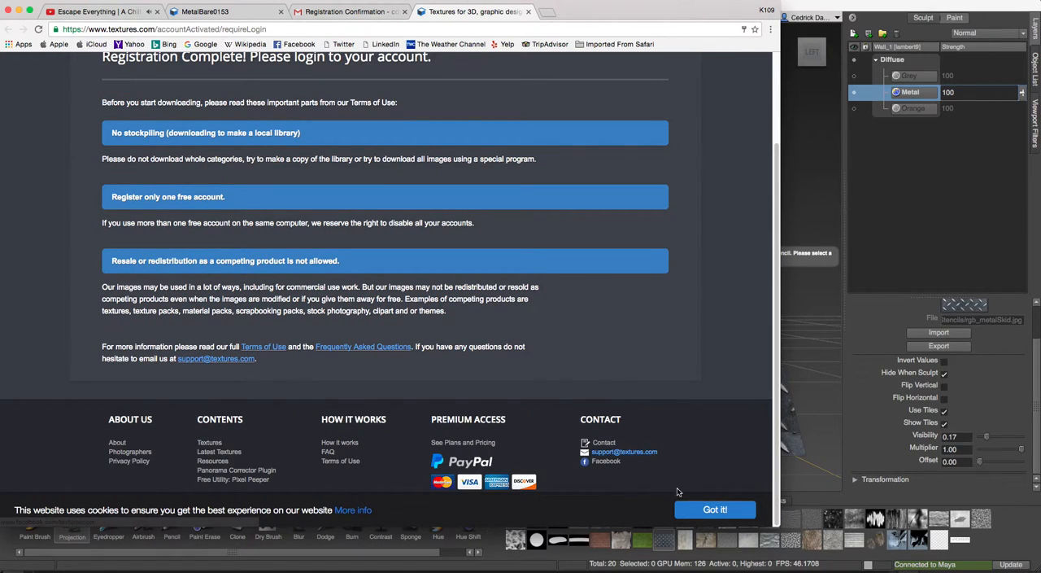
{"action": "left_click", "coordinate": [692, 513]}
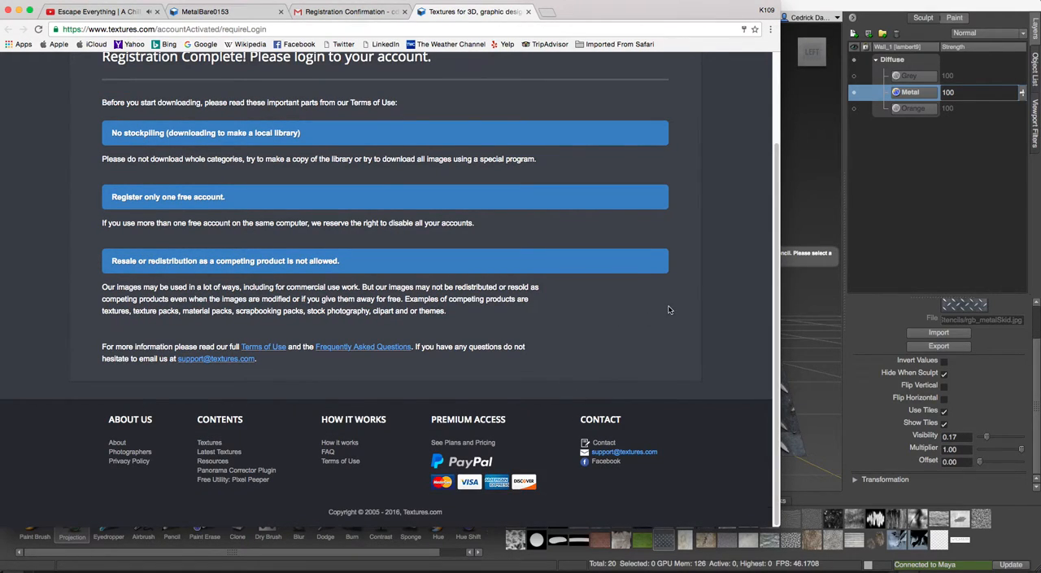
Log in to the activated Textures.com account.
{"action": "scroll", "coordinate": [669, 309], "scroll_direction": "up", "scroll_amount": 3}
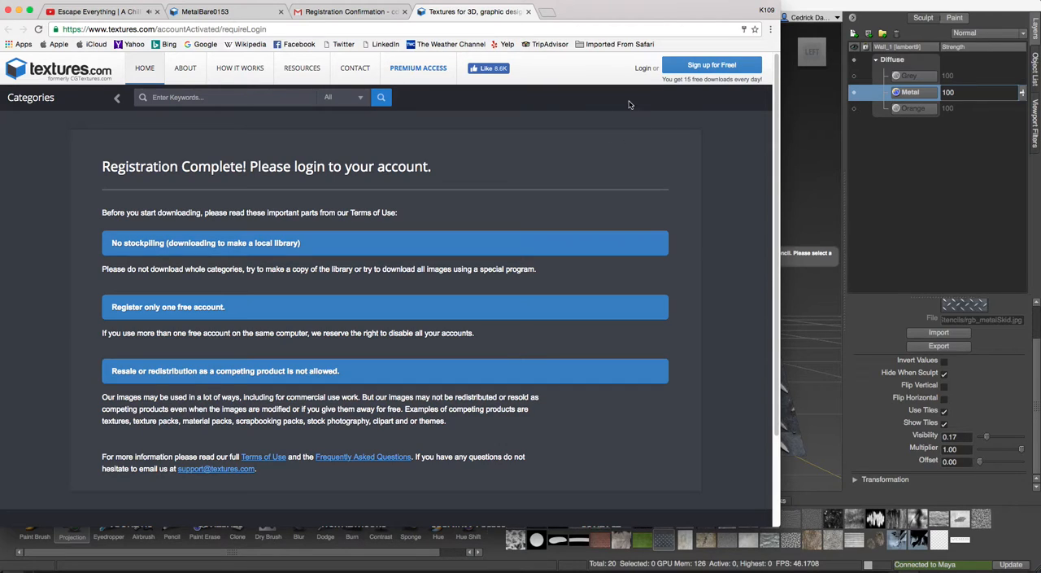
{"action": "left_click", "coordinate": [644, 69]}
{"action": "left_click", "coordinate": [301, 314]}
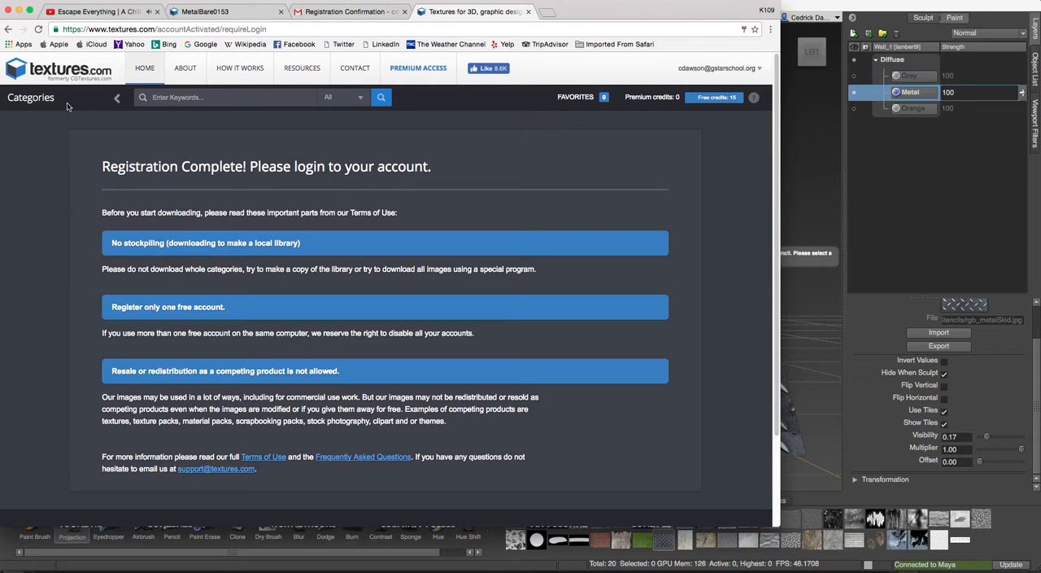
Open MetalBare0153 from the Bare subcategory of the Metal textures and download Image 1 in Medium size, 1600x1014.
{"action": "left_click", "coordinate": [24, 101]}
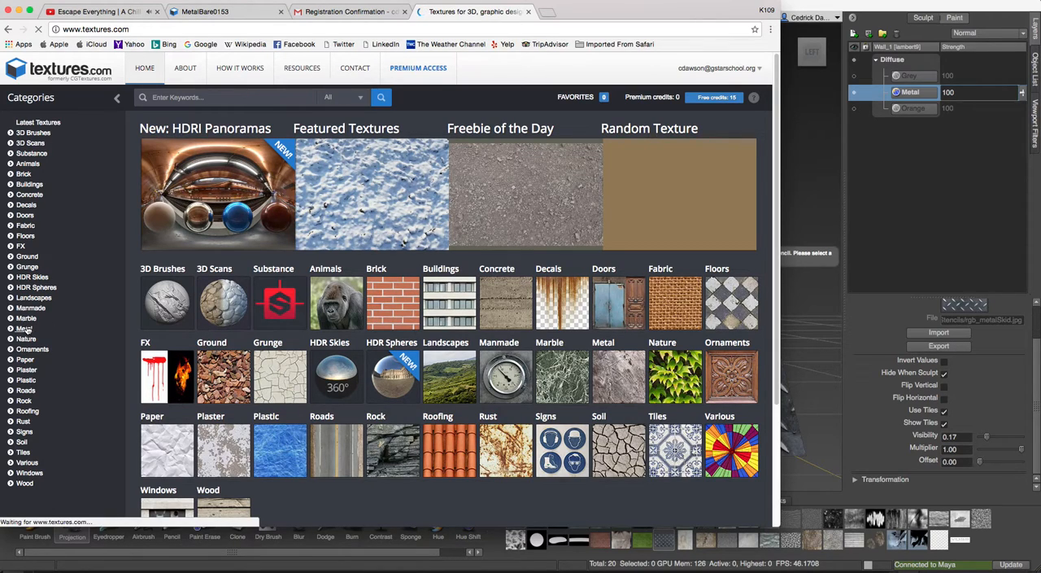
{"action": "left_click", "coordinate": [73, 325]}
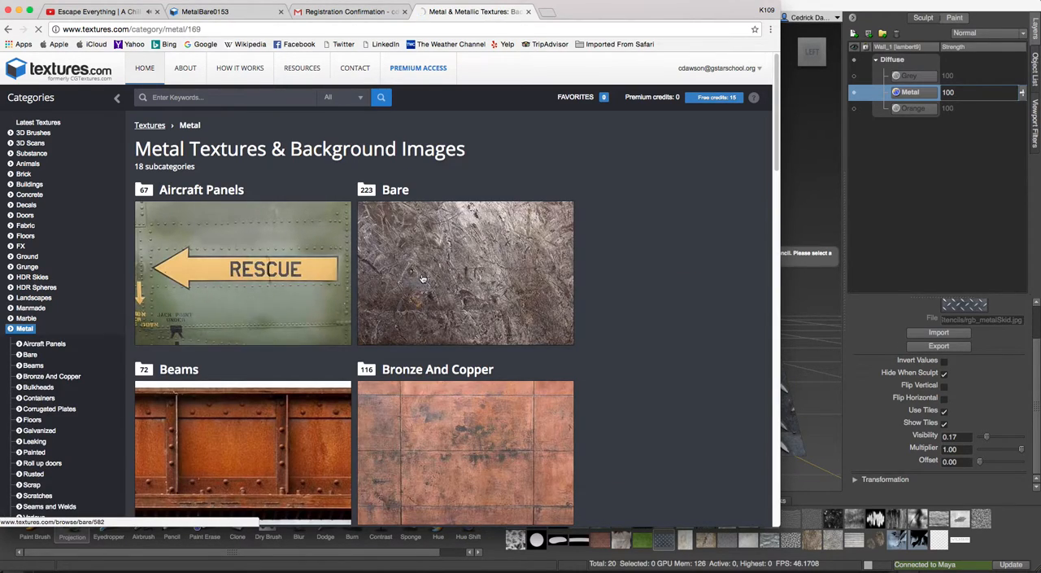
{"action": "left_click", "coordinate": [398, 272]}
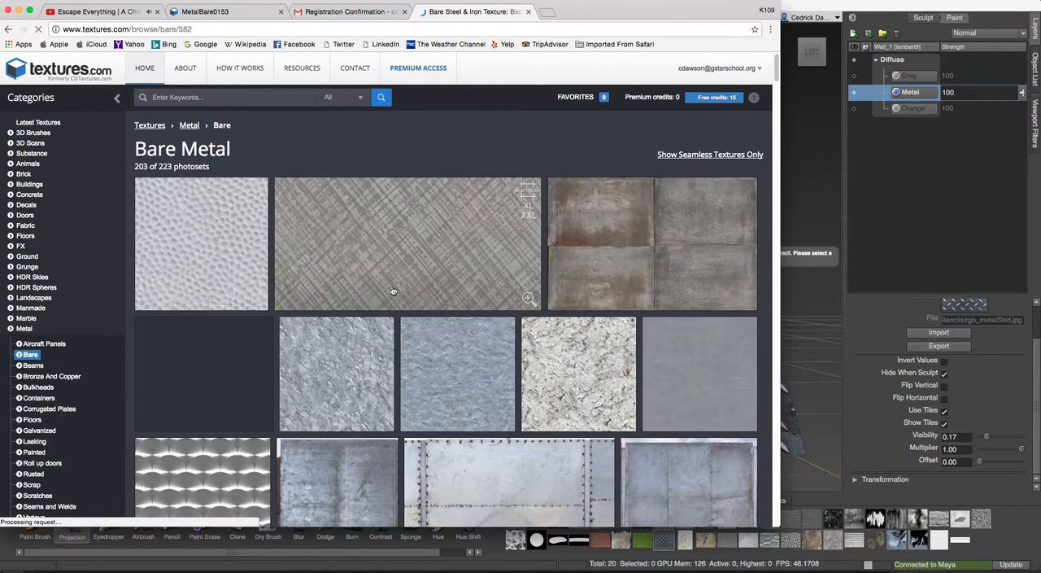
{"action": "scroll", "coordinate": [432, 282], "scroll_direction": "down", "scroll_amount": 5}
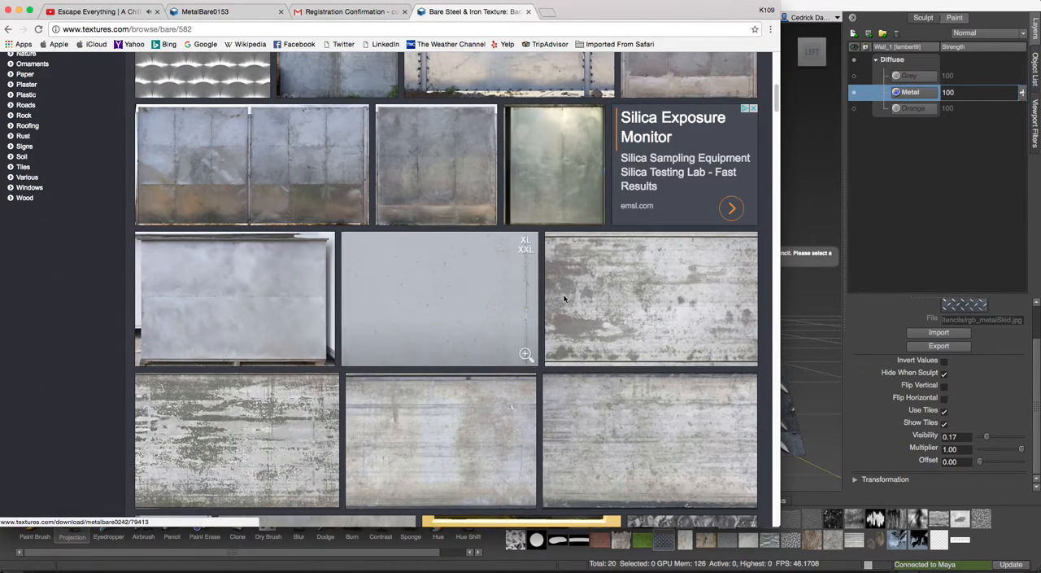
{"action": "left_click", "coordinate": [610, 295]}
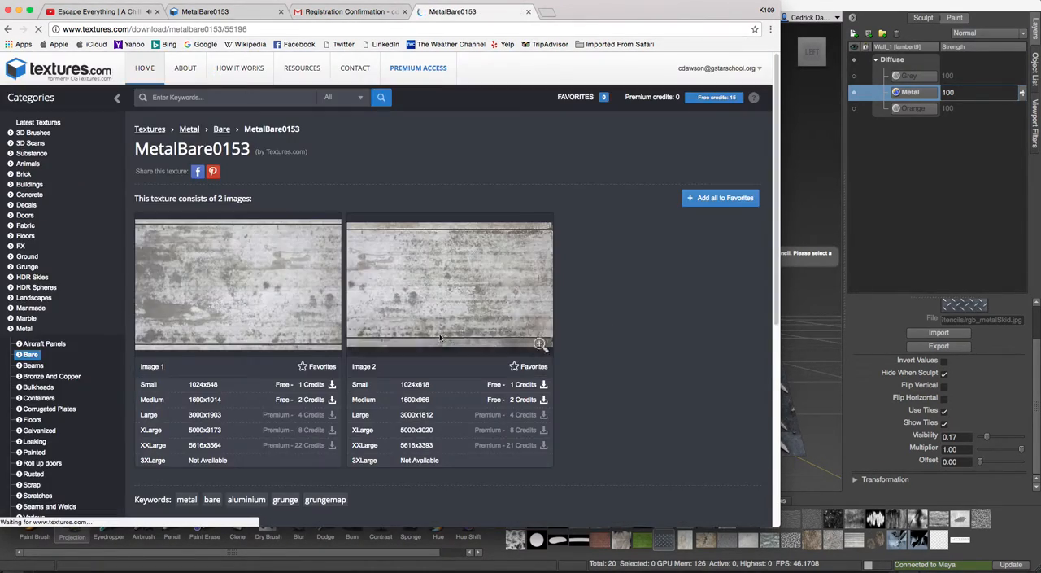
{"action": "left_click", "coordinate": [332, 400]}
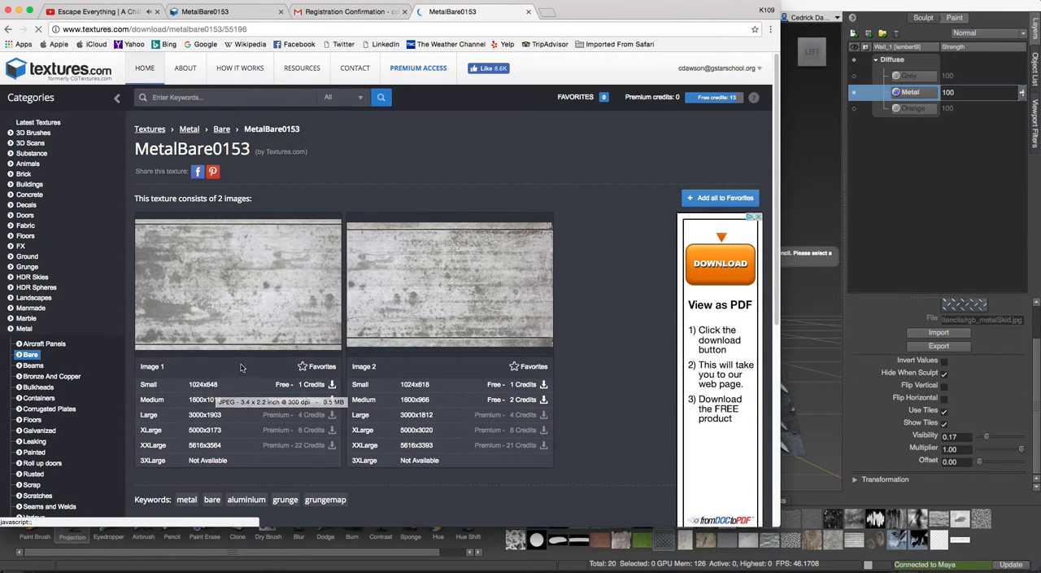
Return to Mudbox, hide the Metal layer, and create a Diffuse paint layer named GoodMetal with size 1024.
{"action": "left_click", "coordinate": [20, 12]}
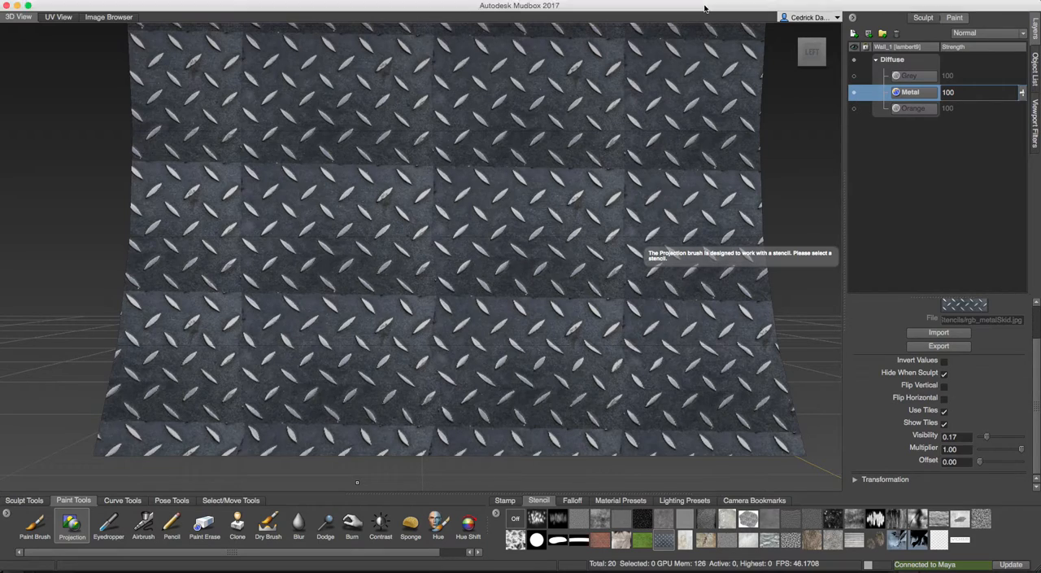
{"action": "left_click", "coordinate": [853, 93]}
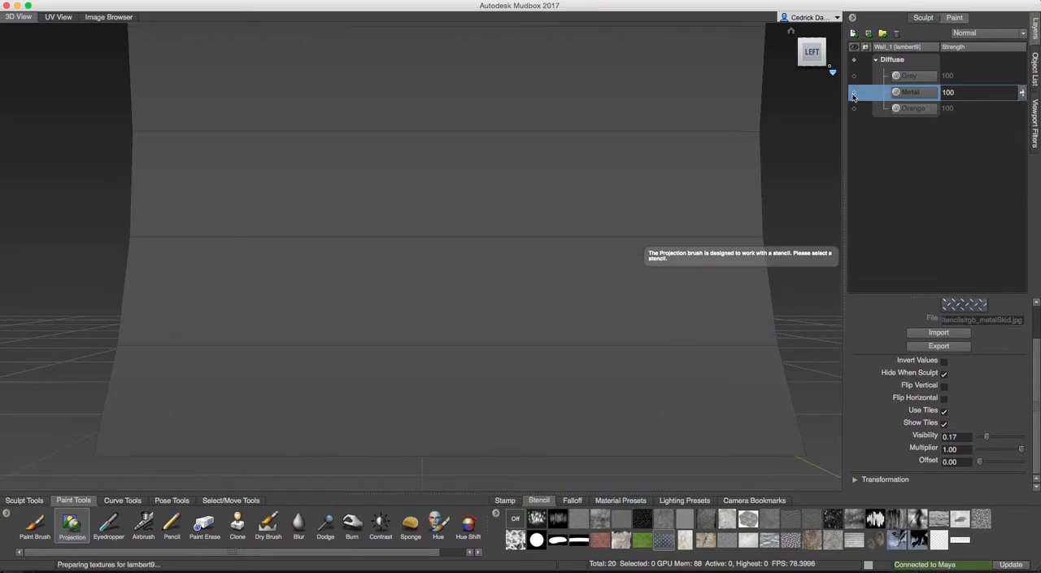
{"action": "left_click", "coordinate": [855, 34]}
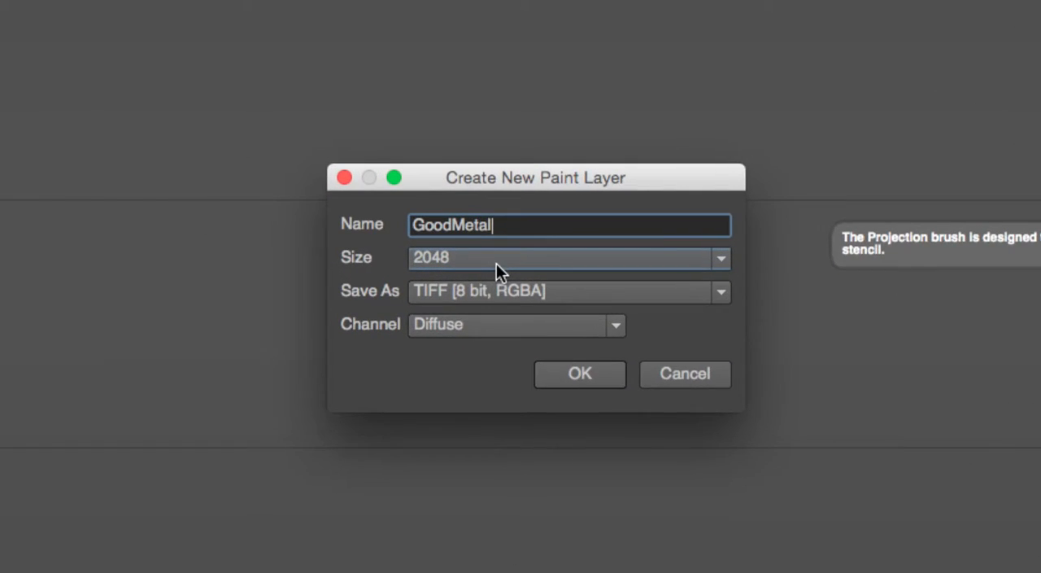
{"action": "left_click", "coordinate": [466, 262]}
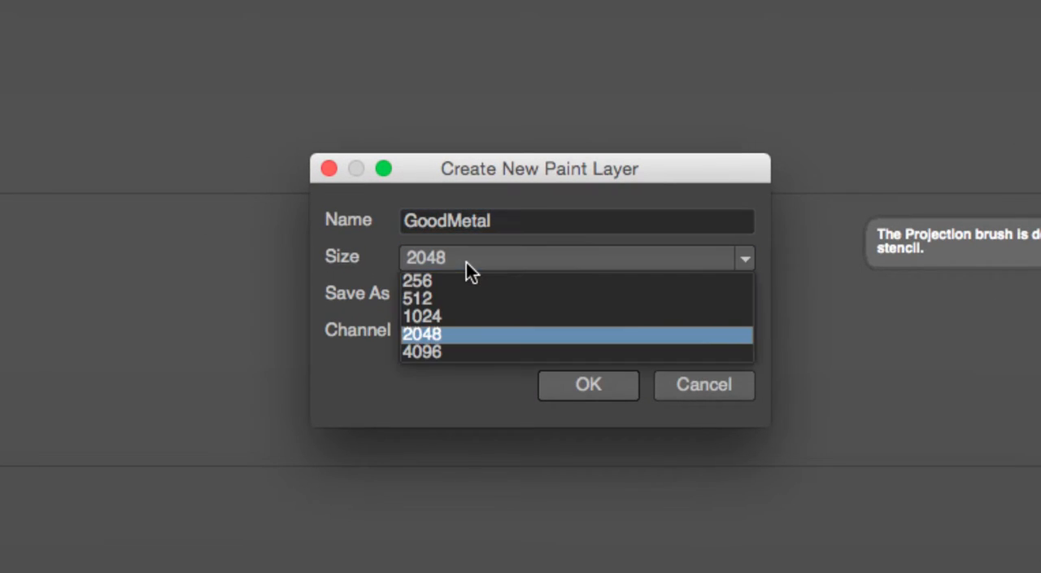
{"action": "left_click", "coordinate": [444, 316]}
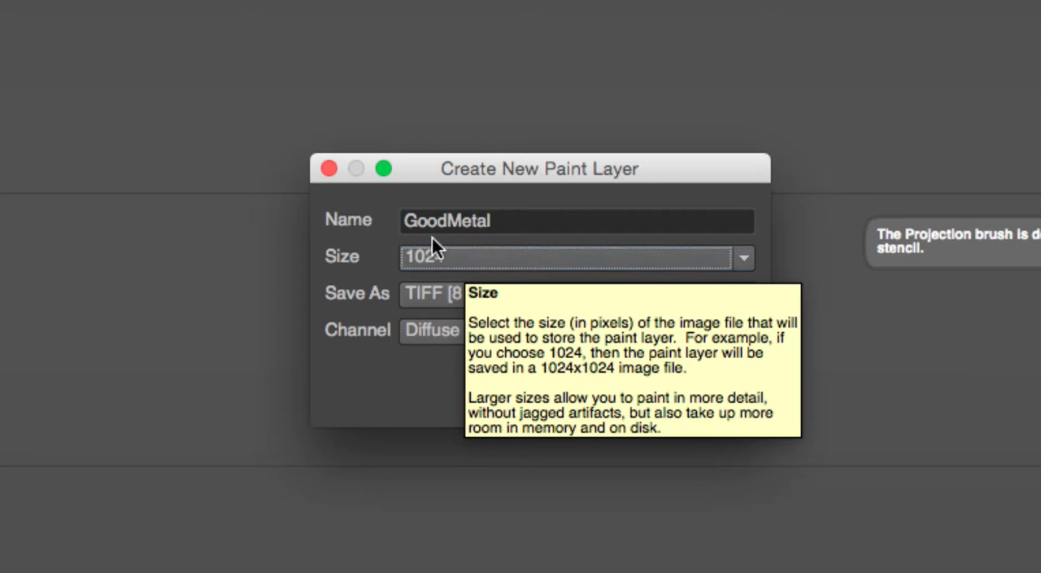
{"action": "mouse_move", "coordinate": [472, 167]}
{"action": "left_mouse_down"}
{"action": "mouse_move", "coordinate": [458, 158]}
{"action": "mouse_move", "coordinate": [466, 107]}
{"action": "left_mouse_up"}
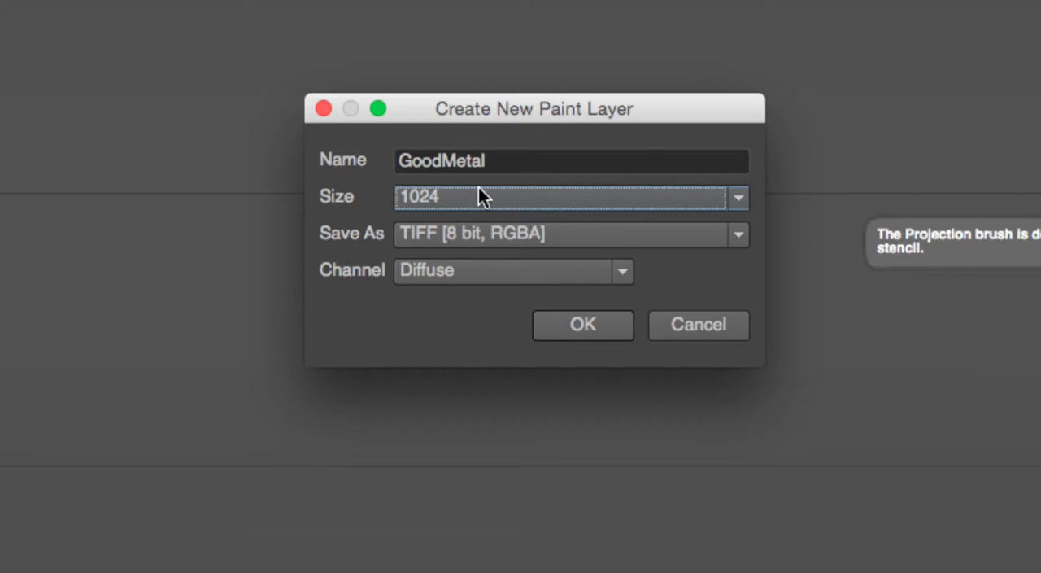
{"action": "left_click", "coordinate": [575, 324]}
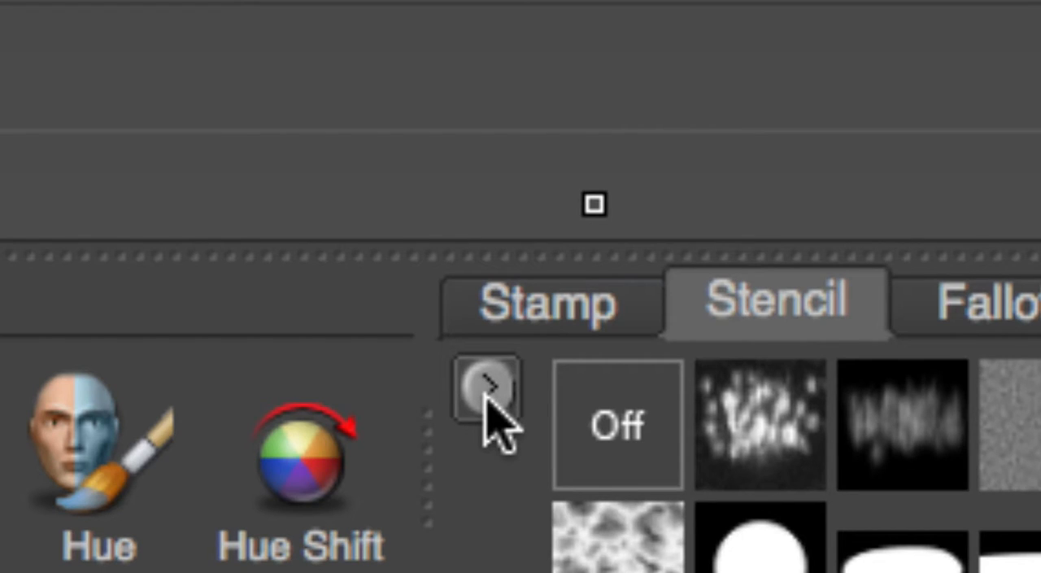
Add the downloaded image TexturesCom_MetalBare0153_1_M.jpg from the Downloads folder as a new stencil.
{"action": "left_click", "coordinate": [485, 399]}
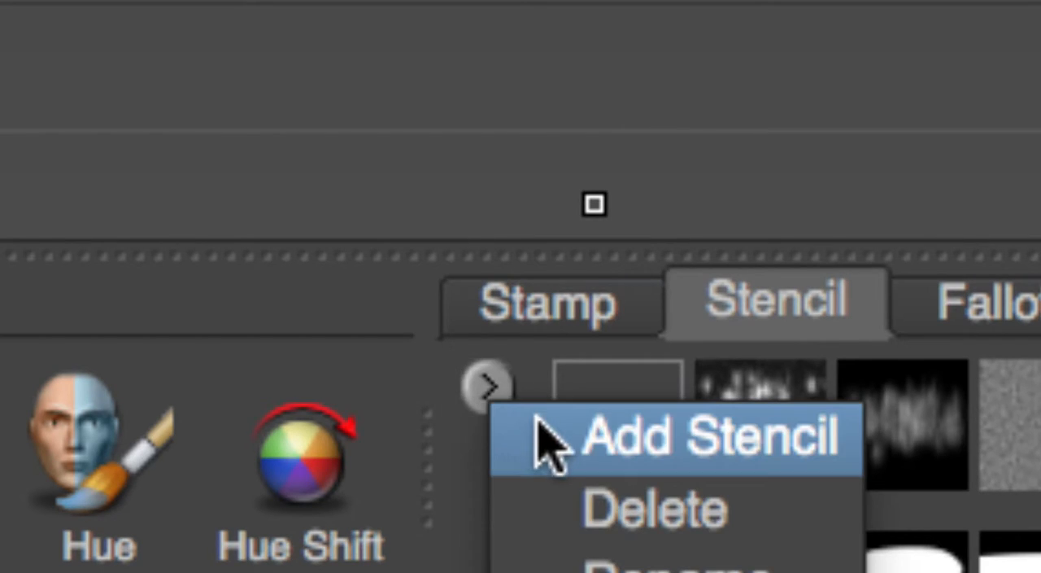
{"action": "left_click", "coordinate": [631, 456]}
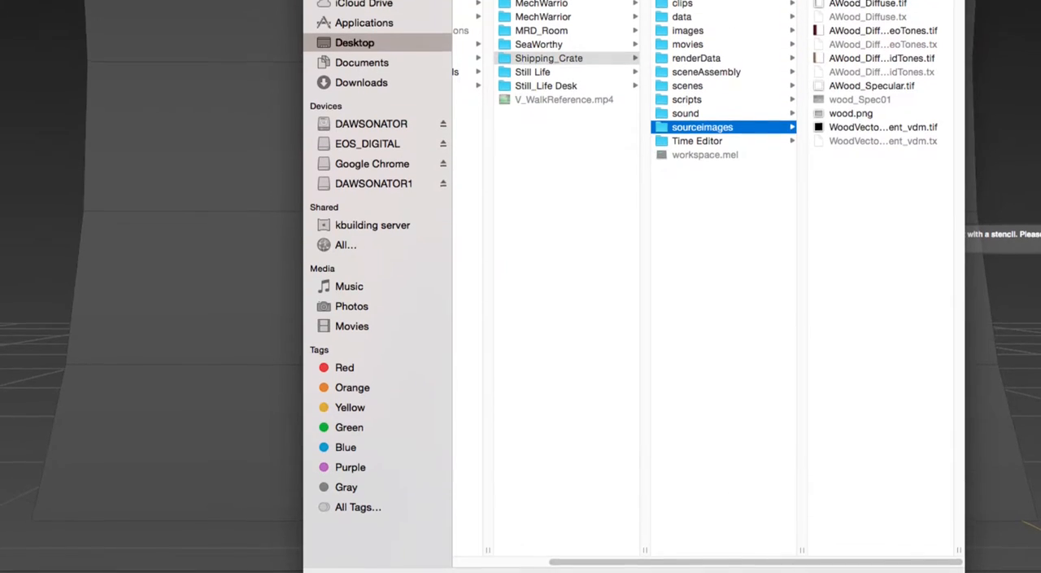
{"action": "left_click", "coordinate": [368, 109]}
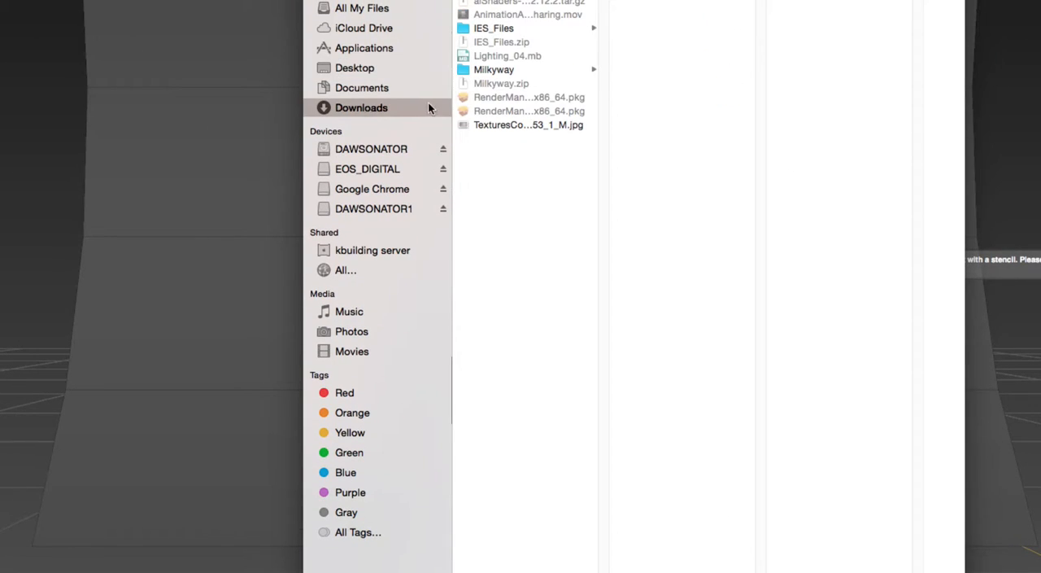
{"action": "left_click", "coordinate": [482, 127]}
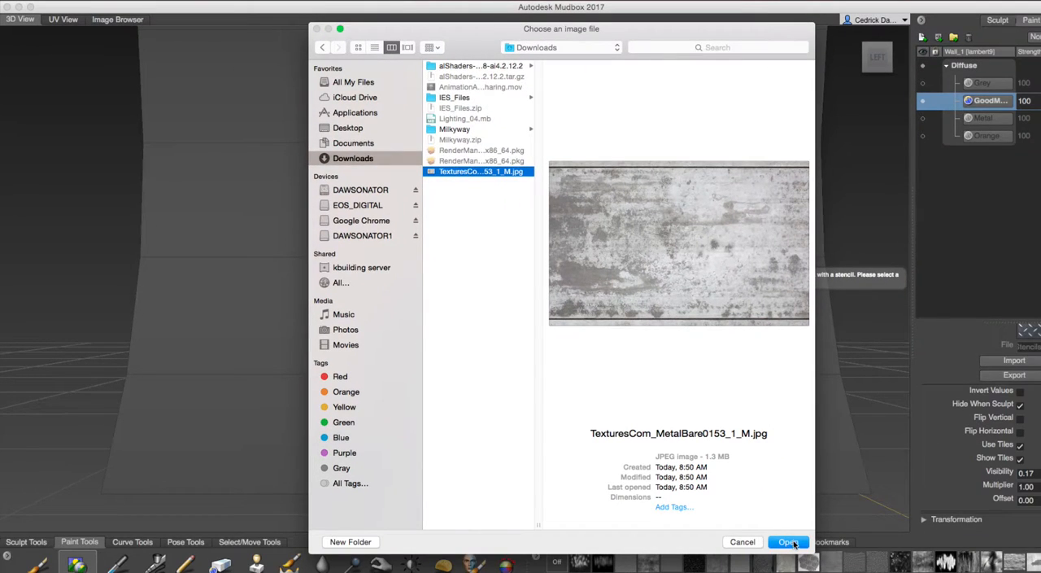
{"action": "left_click", "coordinate": [787, 542]}
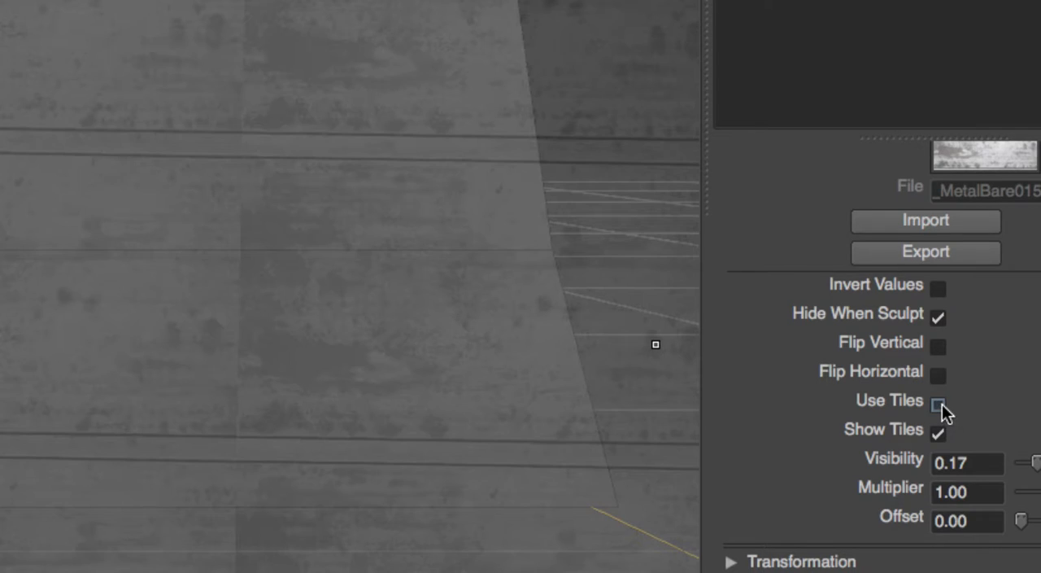
Turn off tiling for the stencil, then enlarge and move it until it covers most of the visible wall.
{"action": "left_click", "coordinate": [938, 404]}
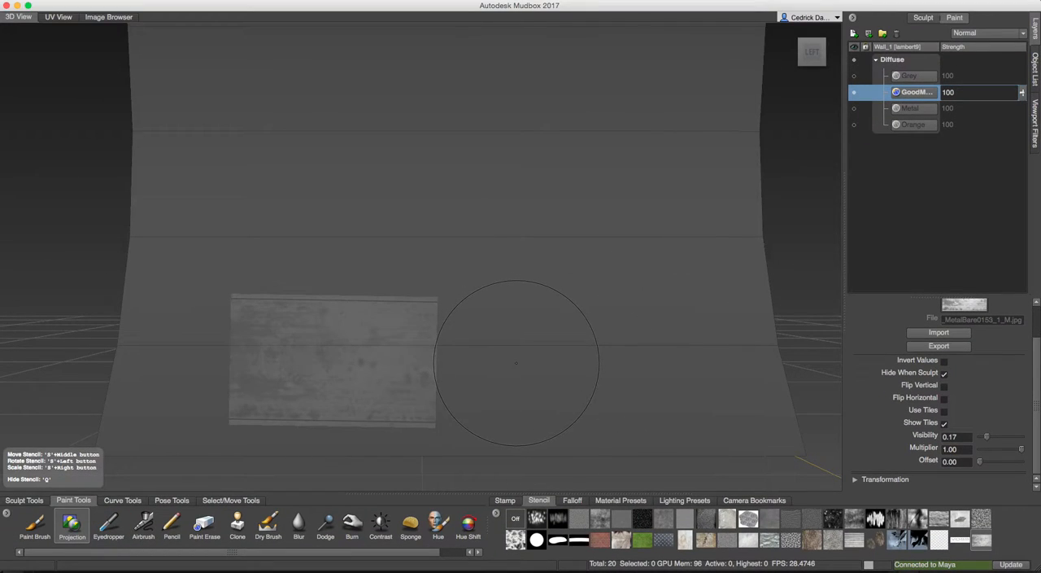
{"action": "right_click_drag", "start_coordinate": [526, 328], "coordinate": [428, 340]}
{"action": "middle_click_drag", "start_coordinate": [427, 340], "coordinate": [467, 292]}
{"action": "right_click_drag", "start_coordinate": [467, 292], "coordinate": [515, 292]}
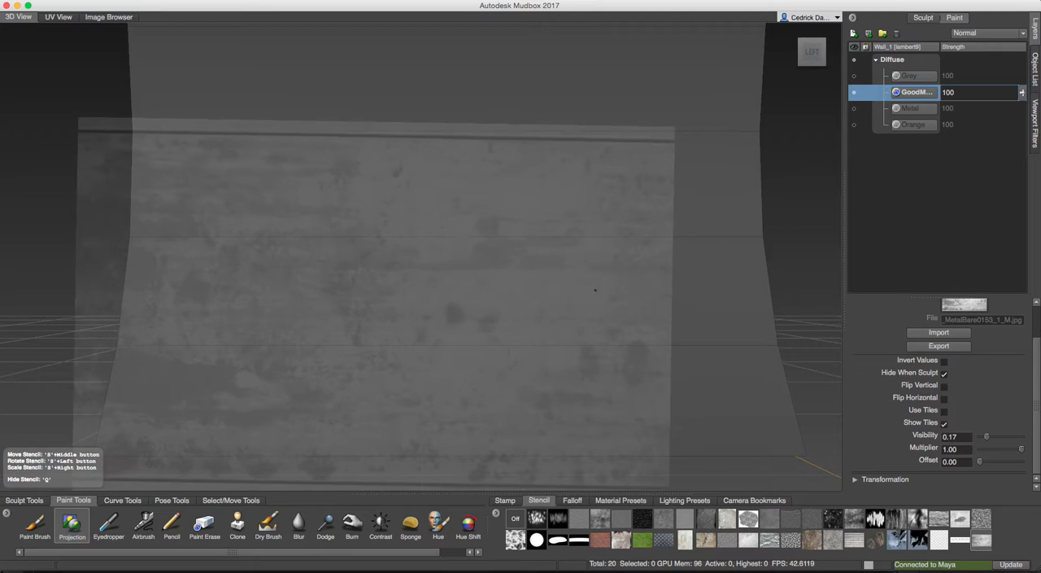
{"action": "middle_click_drag", "start_coordinate": [503, 294], "coordinate": [571, 268]}
{"action": "right_click_drag", "start_coordinate": [570, 268], "coordinate": [591, 274]}
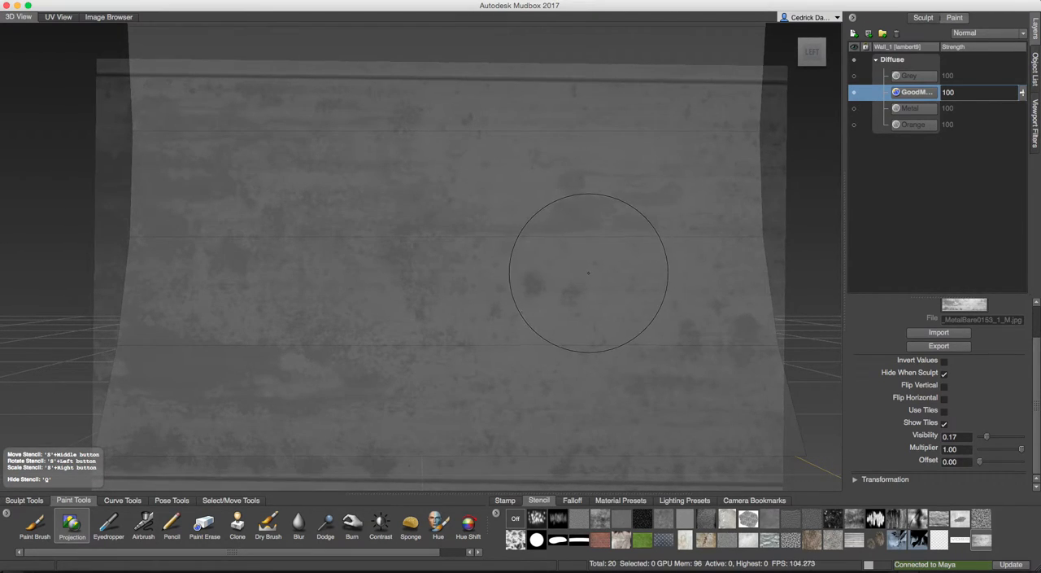
Project the bare metal stencil over the wall section facing the view on the GoodMetal layer.
{"action": "mouse_move", "coordinate": [583, 260]}
{"action": "left_mouse_down", "text": "alt"}
{"action": "mouse_move", "coordinate": [581, 246]}
{"action": "mouse_move", "coordinate": [569, 317]}
{"action": "mouse_move", "coordinate": [550, 324]}
{"action": "left_mouse_up", "text": "alt"}
{"action": "mouse_move", "coordinate": [319, 305]}
{"action": "left_mouse_down"}
{"action": "mouse_move", "coordinate": [319, 236]}
{"action": "mouse_move", "coordinate": [277, 163]}
{"action": "mouse_move", "coordinate": [213, 171]}
{"action": "mouse_move", "coordinate": [180, 236]}
{"action": "mouse_move", "coordinate": [167, 465]}
{"action": "mouse_move", "coordinate": [382, 407]}
{"action": "mouse_move", "coordinate": [618, 204]}
{"action": "mouse_move", "coordinate": [456, 89]}
{"action": "mouse_move", "coordinate": [744, 195]}
{"action": "mouse_move", "coordinate": [496, 244]}
{"action": "mouse_move", "coordinate": [431, 244]}
{"action": "mouse_move", "coordinate": [471, 450]}
{"action": "mouse_move", "coordinate": [757, 383]}
{"action": "mouse_move", "coordinate": [732, 342]}
{"action": "mouse_move", "coordinate": [604, 370]}
{"action": "left_mouse_up"}
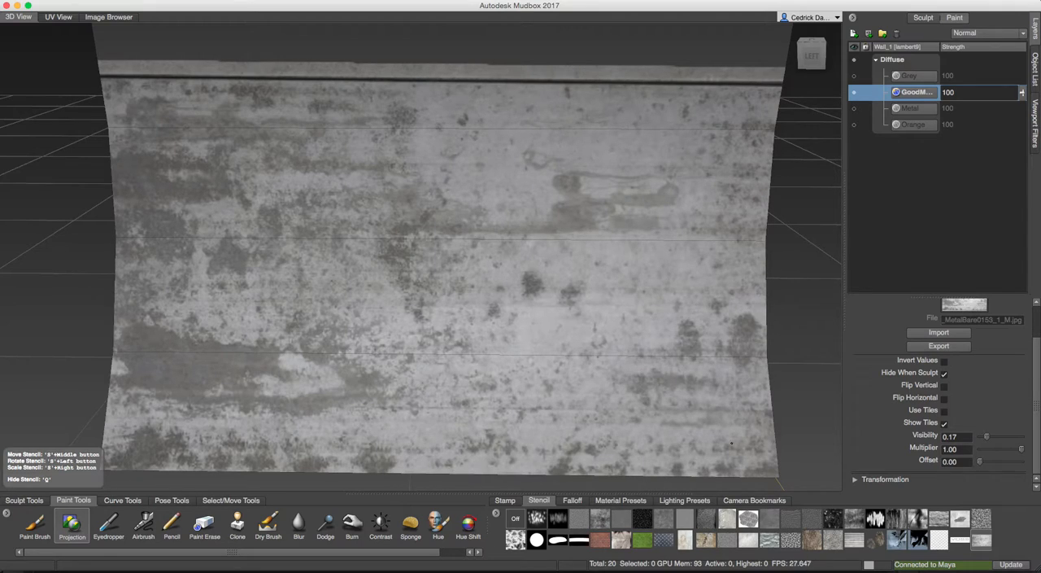
{"action": "left_click_drag", "start_coordinate": [732, 444], "coordinate": [740, 441]}
Hide the stencil and examine the projected metal texture on the wall from several angles.
{"action": "left_click_drag", "start_coordinate": [656, 326], "coordinate": [655, 184], "text": "alt"}
{"action": "left_click_drag", "start_coordinate": [633, 229], "coordinate": [610, 277], "text": "alt"}
{"action": "right_click_drag", "start_coordinate": [609, 276], "coordinate": [543, 270], "text": "alt"}
{"action": "middle_click_drag", "start_coordinate": [610, 267], "coordinate": [537, 263], "text": "alt"}
{"action": "key", "text": "q"}
{"action": "left_click_drag", "start_coordinate": [539, 262], "coordinate": [486, 261], "text": "alt"}
{"action": "middle_click_drag", "start_coordinate": [553, 267], "coordinate": [492, 272], "text": "alt"}
{"action": "right_click_drag", "start_coordinate": [492, 272], "coordinate": [536, 285], "text": "alt"}
{"action": "left_click_drag", "start_coordinate": [450, 275], "coordinate": [470, 272], "text": "alt"}
{"action": "mouse_move", "coordinate": [442, 313]}
{"action": "middle_mouse_down", "text": "alt"}
{"action": "mouse_move", "coordinate": [468, 296]}
{"action": "mouse_move", "coordinate": [487, 237]}
{"action": "mouse_move", "coordinate": [512, 262]}
{"action": "mouse_move", "coordinate": [534, 319]}
{"action": "middle_mouse_up", "text": "alt"}
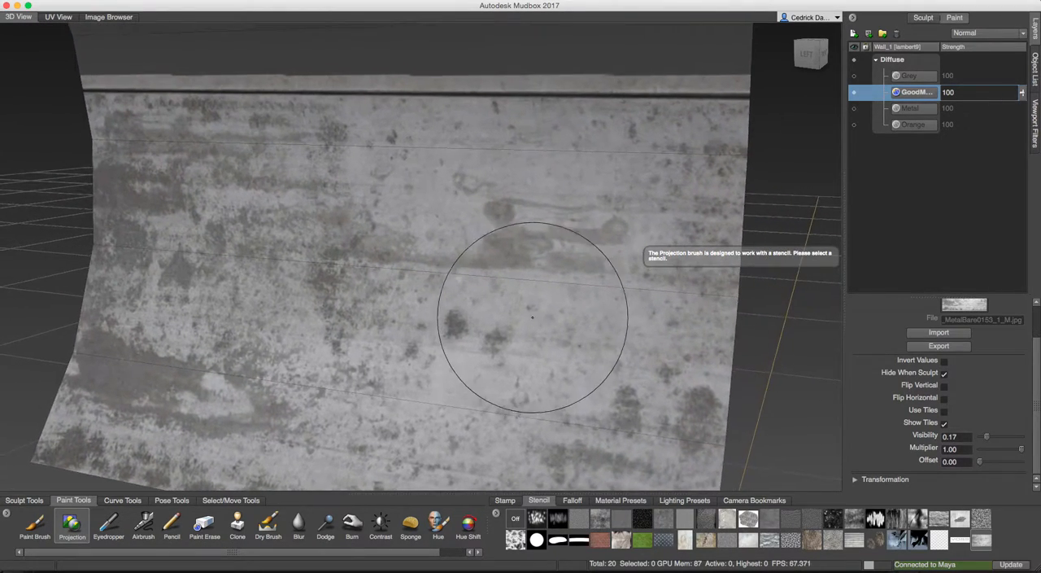
Show the stencil over the next bare section of the curved wall and project the metal texture across it.
{"action": "left_click_drag", "start_coordinate": [524, 304], "coordinate": [526, 301], "text": "alt"}
{"action": "middle_click_drag", "start_coordinate": [470, 339], "coordinate": [479, 260], "text": "alt"}
{"action": "right_click_drag", "start_coordinate": [479, 261], "coordinate": [472, 261], "text": "alt"}
{"action": "middle_click_drag", "start_coordinate": [473, 217], "coordinate": [463, 327], "text": "alt"}
{"action": "left_click_drag", "start_coordinate": [467, 281], "coordinate": [273, 252], "text": "alt"}
{"action": "key", "text": "q"}
{"action": "middle_click_drag", "start_coordinate": [272, 252], "coordinate": [298, 360], "text": "alt"}
{"action": "left_click_drag", "start_coordinate": [298, 360], "coordinate": [277, 335], "text": "alt"}
{"action": "middle_click_drag", "start_coordinate": [267, 339], "coordinate": [343, 329], "text": "alt"}
{"action": "mouse_move", "coordinate": [344, 328]}
{"action": "left_mouse_down", "text": "alt"}
{"action": "mouse_move", "coordinate": [377, 281]}
{"action": "mouse_move", "coordinate": [367, 269]}
{"action": "left_mouse_up", "text": "alt"}
{"action": "right_click_drag", "start_coordinate": [367, 269], "coordinate": [370, 269]}
{"action": "mouse_move", "coordinate": [368, 262]}
{"action": "left_mouse_down"}
{"action": "mouse_move", "coordinate": [378, 277]}
{"action": "mouse_move", "coordinate": [279, 209]}
{"action": "mouse_move", "coordinate": [220, 146]}
{"action": "mouse_move", "coordinate": [98, 102]}
{"action": "left_mouse_up"}
{"action": "mouse_move", "coordinate": [193, 94]}
{"action": "left_mouse_down"}
{"action": "mouse_move", "coordinate": [757, 110]}
{"action": "mouse_move", "coordinate": [765, 228]}
{"action": "mouse_move", "coordinate": [679, 172]}
{"action": "mouse_move", "coordinate": [269, 325]}
{"action": "mouse_move", "coordinate": [81, 382]}
{"action": "mouse_move", "coordinate": [122, 463]}
{"action": "mouse_move", "coordinate": [237, 410]}
{"action": "mouse_move", "coordinate": [456, 439]}
{"action": "mouse_move", "coordinate": [757, 276]}
{"action": "mouse_move", "coordinate": [700, 332]}
{"action": "left_mouse_up"}
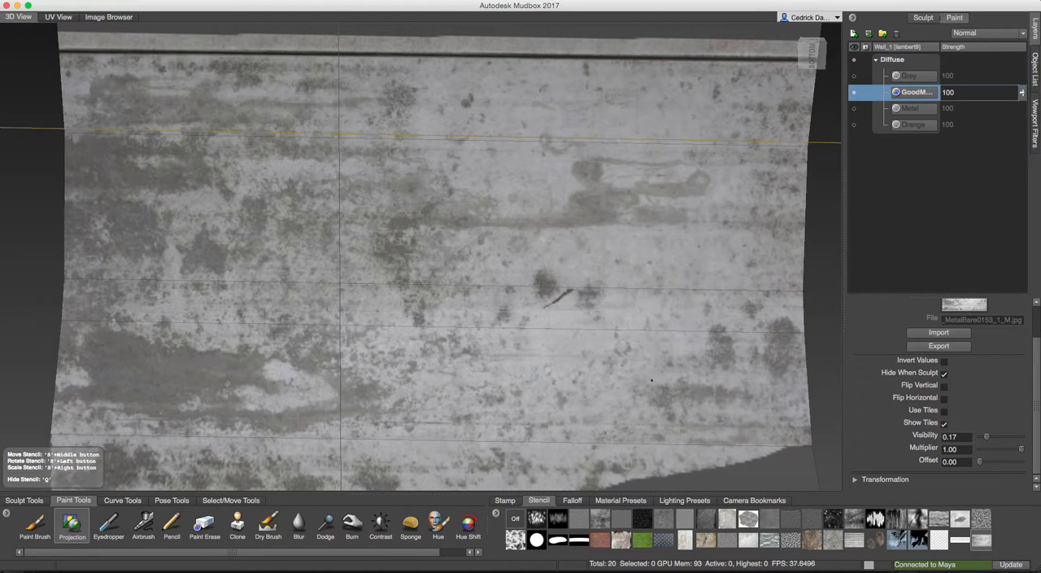
{"action": "left_click_drag", "start_coordinate": [618, 416], "coordinate": [818, 450]}
Hide the stencil and examine the unpainted gap and seams between the two projected metal sections.
{"action": "mouse_move", "coordinate": [521, 383]}
{"action": "left_mouse_down", "text": "alt"}
{"action": "mouse_move", "coordinate": [520, 366]}
{"action": "mouse_move", "coordinate": [419, 289]}
{"action": "mouse_move", "coordinate": [478, 288]}
{"action": "left_mouse_up", "text": "alt"}
{"action": "key", "text": "q"}
{"action": "scroll", "coordinate": [481, 251], "scroll_direction": "down", "scroll_amount": 5}
{"action": "left_click_drag", "start_coordinate": [500, 251], "coordinate": [432, 260], "text": "alt"}
{"action": "left_click_drag", "start_coordinate": [444, 267], "coordinate": [457, 276], "text": "alt"}
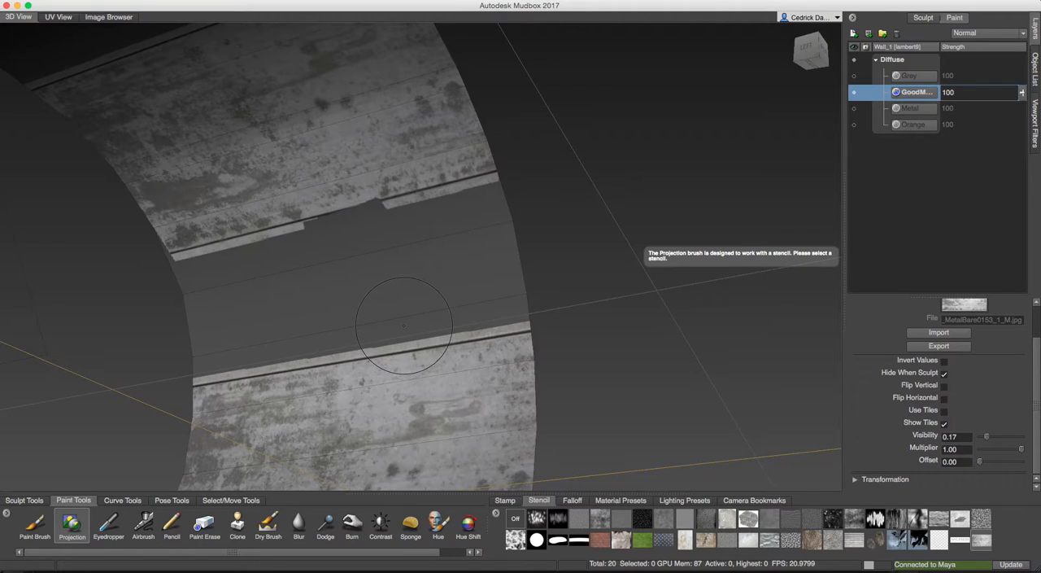
{"action": "mouse_move", "coordinate": [391, 380]}
{"action": "left_mouse_down", "text": "alt"}
{"action": "mouse_move", "coordinate": [423, 352]}
{"action": "mouse_move", "coordinate": [400, 355]}
{"action": "mouse_move", "coordinate": [379, 397]}
{"action": "mouse_move", "coordinate": [441, 319]}
{"action": "mouse_move", "coordinate": [384, 349]}
{"action": "mouse_move", "coordinate": [433, 342]}
{"action": "mouse_move", "coordinate": [419, 326]}
{"action": "mouse_move", "coordinate": [468, 254]}
{"action": "mouse_move", "coordinate": [453, 256]}
{"action": "left_mouse_up", "text": "alt"}
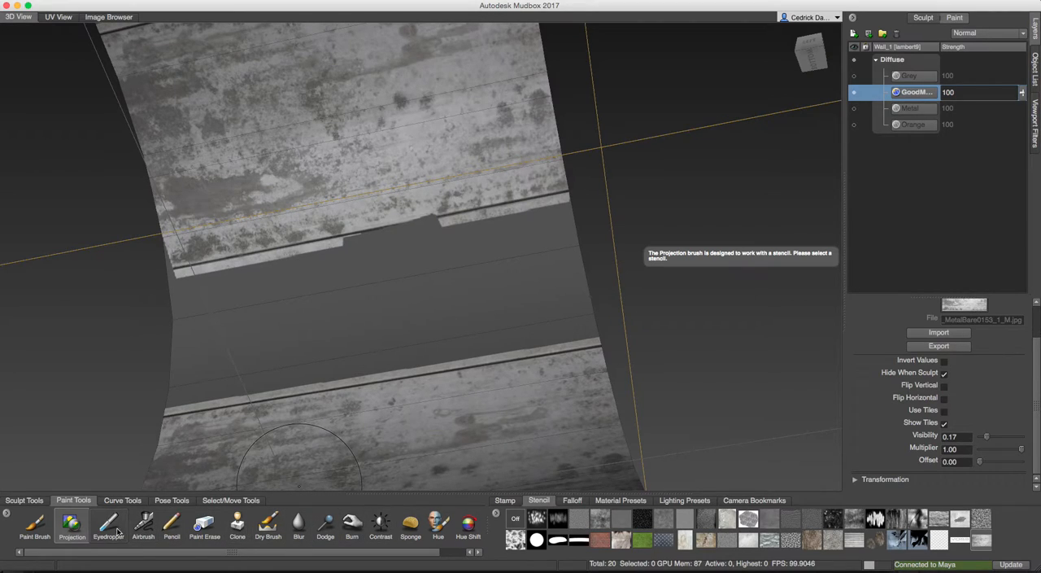
Activate the Clone tool and face the unpainted strip between the two projected metal sections.
{"action": "left_click", "coordinate": [237, 525]}
{"action": "left_click_drag", "start_coordinate": [302, 181], "coordinate": [350, 133], "text": "alt"}
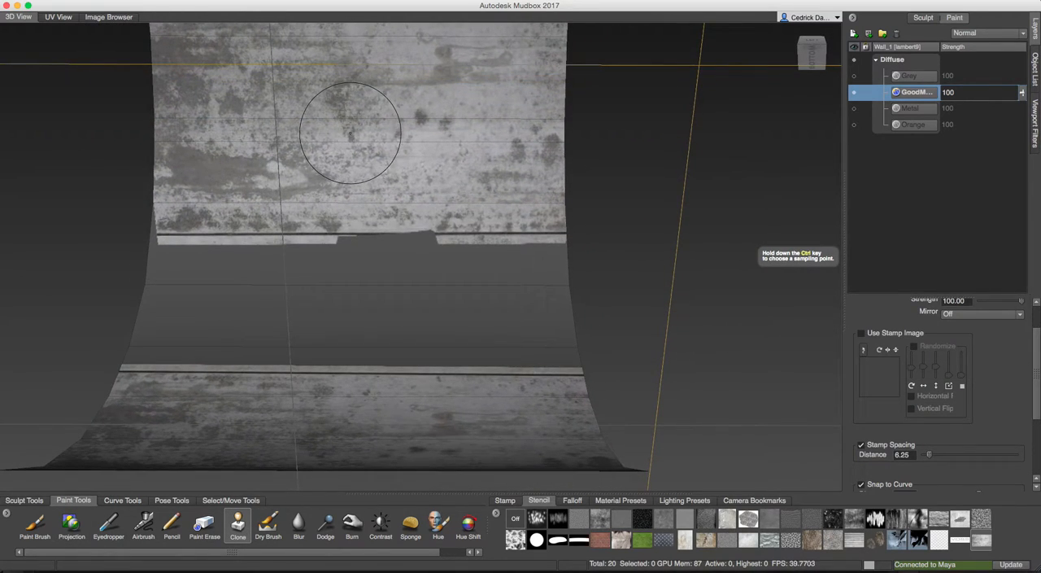
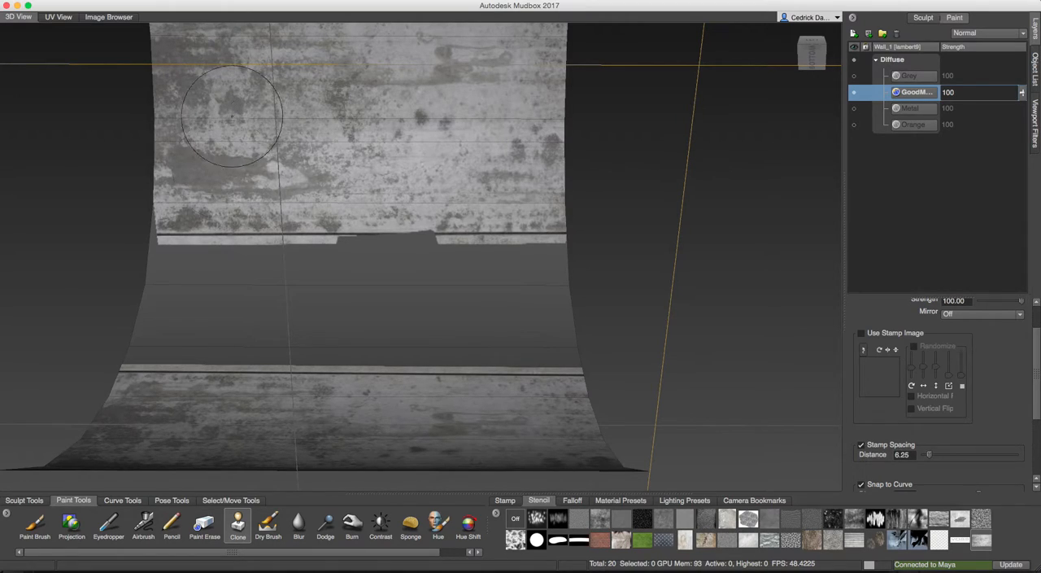
Clone metal texture from the upper section over the gap's upper edge and seam, from its left end past the middle.
{"action": "mouse_move", "coordinate": [220, 236]}
{"action": "left_mouse_down"}
{"action": "mouse_move", "coordinate": [221, 274]}
{"action": "mouse_move", "coordinate": [193, 299]}
{"action": "mouse_move", "coordinate": [191, 272]}
{"action": "left_mouse_up"}
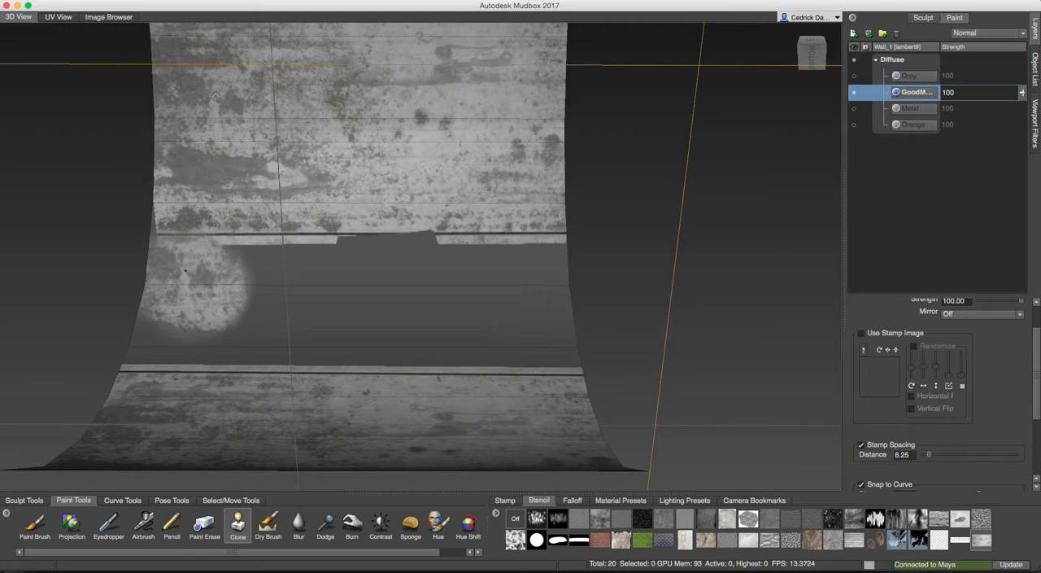
{"action": "left_click_drag", "start_coordinate": [213, 278], "coordinate": [232, 276]}
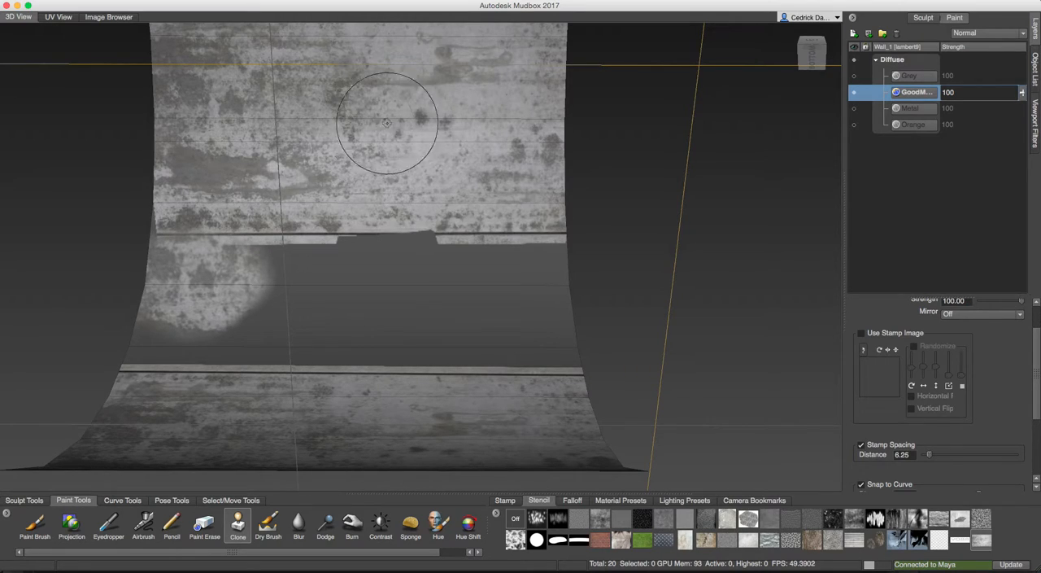
{"action": "left_click_drag", "start_coordinate": [295, 295], "coordinate": [300, 293]}
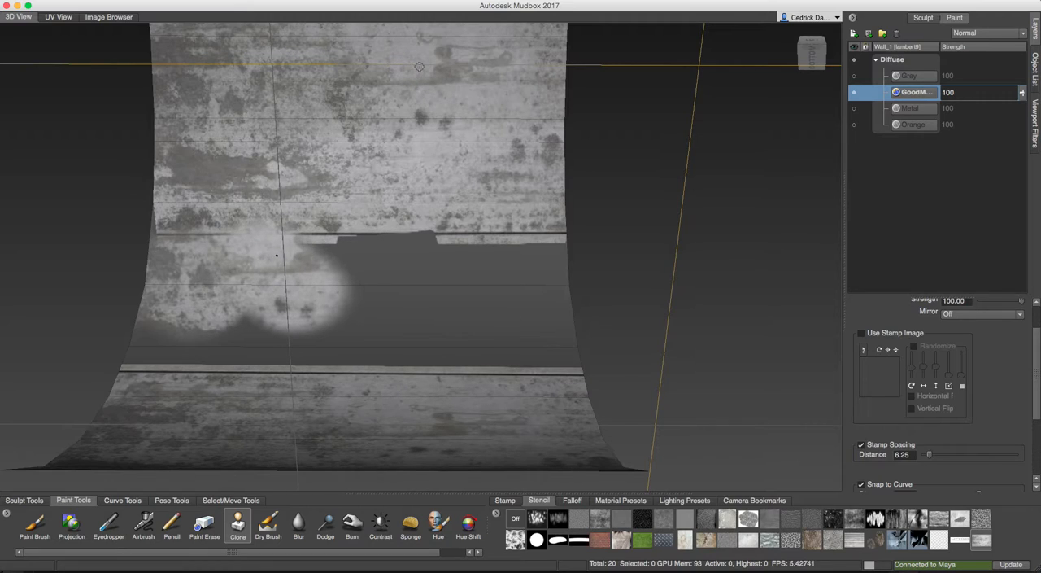
{"action": "left_click", "coordinate": [408, 153], "text": "ctrl"}
{"action": "left_click_drag", "start_coordinate": [320, 260], "coordinate": [303, 256]}
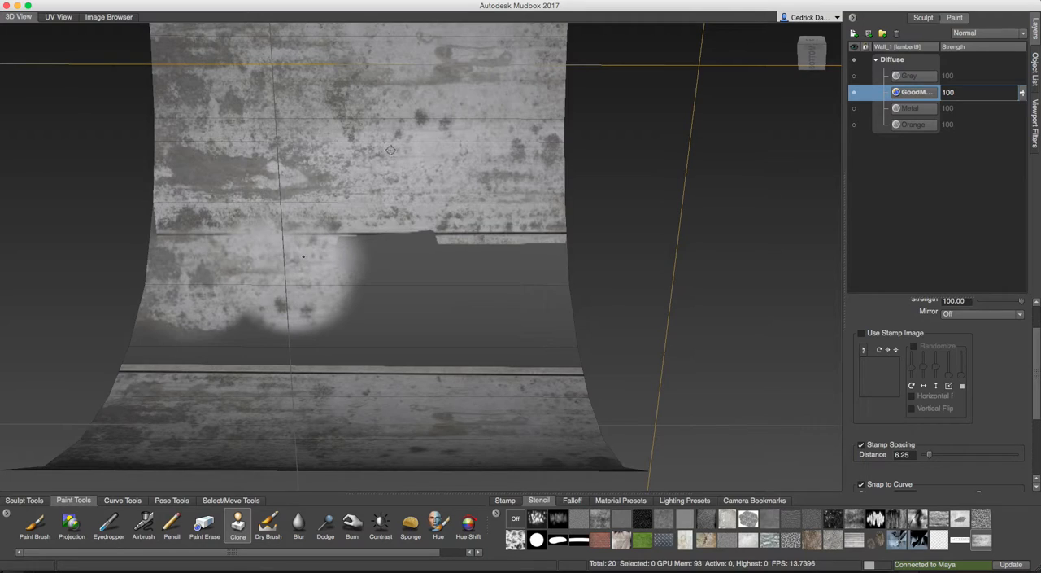
{"action": "left_click", "coordinate": [423, 132], "text": "ctrl"}
{"action": "left_click_drag", "start_coordinate": [380, 241], "coordinate": [354, 252]}
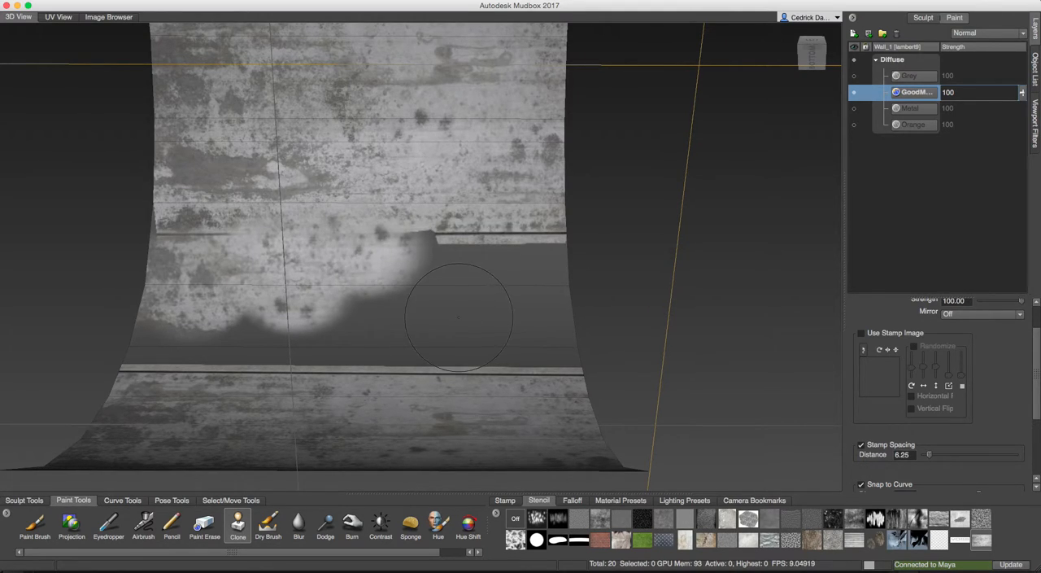
Give the Clone brush a fuller, rounder falloff and extend the cloned metal toward the right along the gap's upper edge.
{"action": "left_click", "coordinate": [572, 501]}
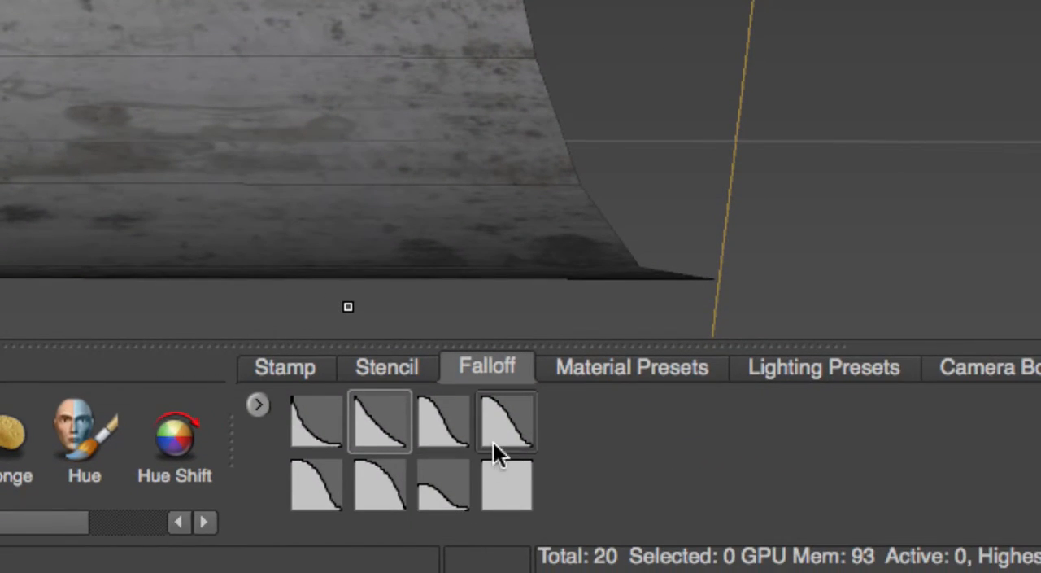
{"action": "left_click", "coordinate": [314, 481]}
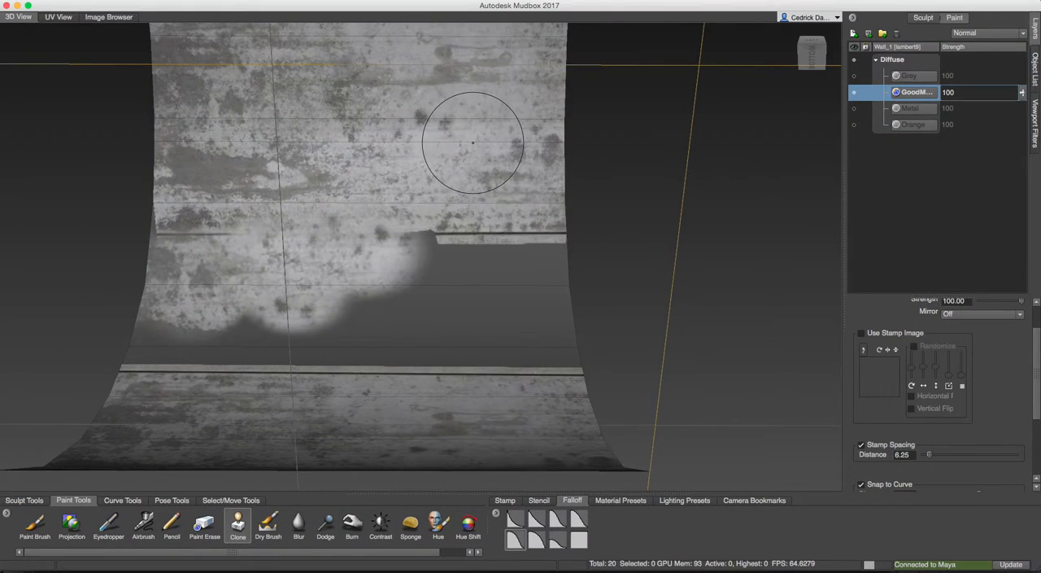
{"action": "mouse_move", "coordinate": [456, 151]}
{"action": "left_mouse_down"}
{"action": "mouse_move", "coordinate": [436, 268]}
{"action": "mouse_move", "coordinate": [405, 260]}
{"action": "left_mouse_up"}
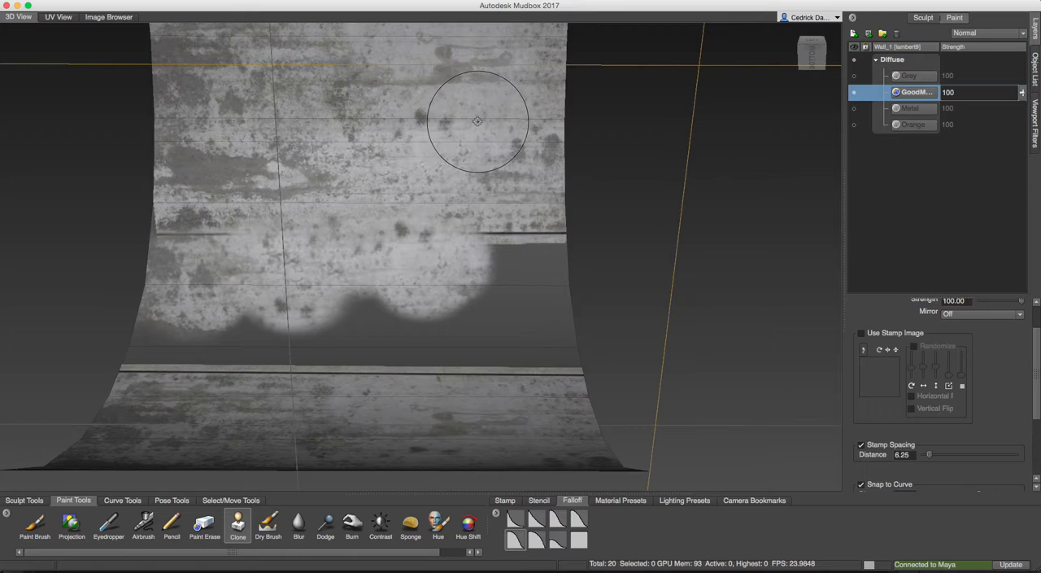
{"action": "left_click_drag", "start_coordinate": [502, 188], "coordinate": [491, 304], "text": "alt"}
{"action": "middle_click_drag", "start_coordinate": [490, 304], "coordinate": [502, 240], "text": "alt"}
{"action": "left_click_drag", "start_coordinate": [496, 230], "coordinate": [479, 270], "text": "alt"}
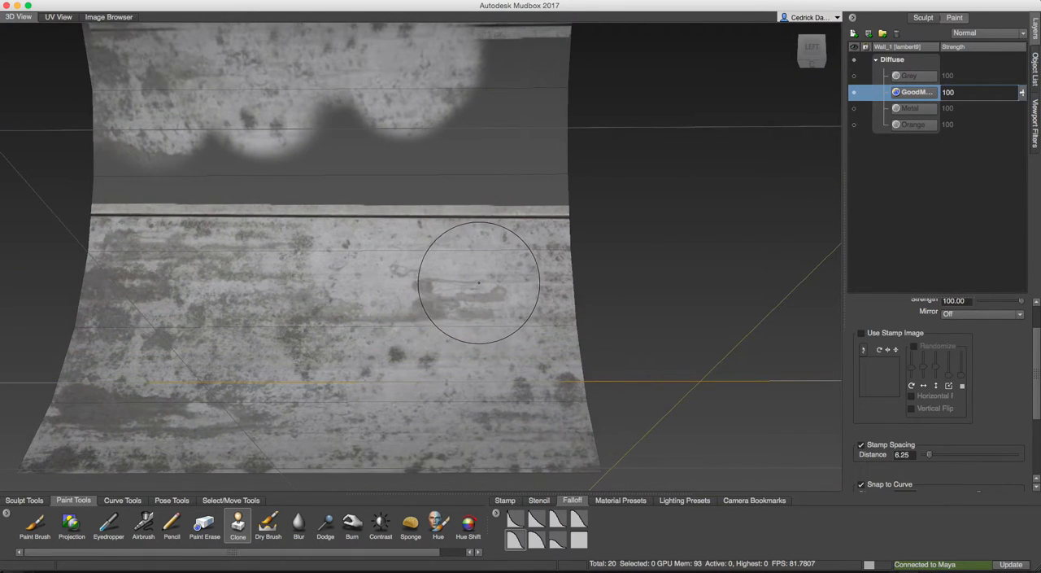
Clone a patch of stained metal from the lower section onto the right part of the gap, just above the lower seam.
{"action": "left_click", "coordinate": [480, 184]}
{"action": "left_click_drag", "start_coordinate": [480, 187], "coordinate": [453, 178]}
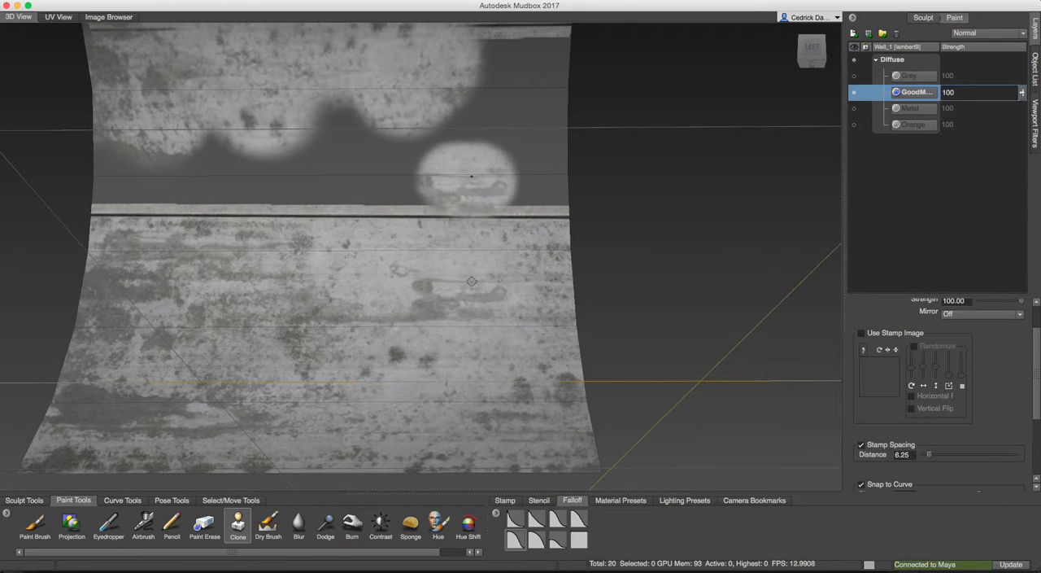
{"action": "left_click_drag", "start_coordinate": [155, 421], "coordinate": [135, 405], "text": "alt"}
{"action": "left_click", "coordinate": [130, 413], "text": "ctrl"}
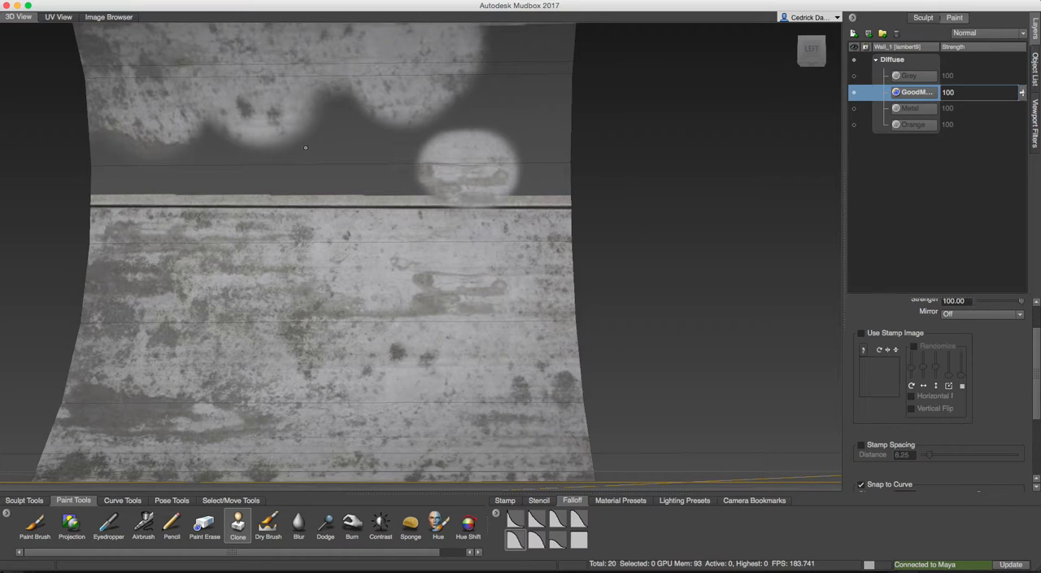
{"action": "left_click_drag", "start_coordinate": [345, 150], "coordinate": [352, 213], "text": "alt"}
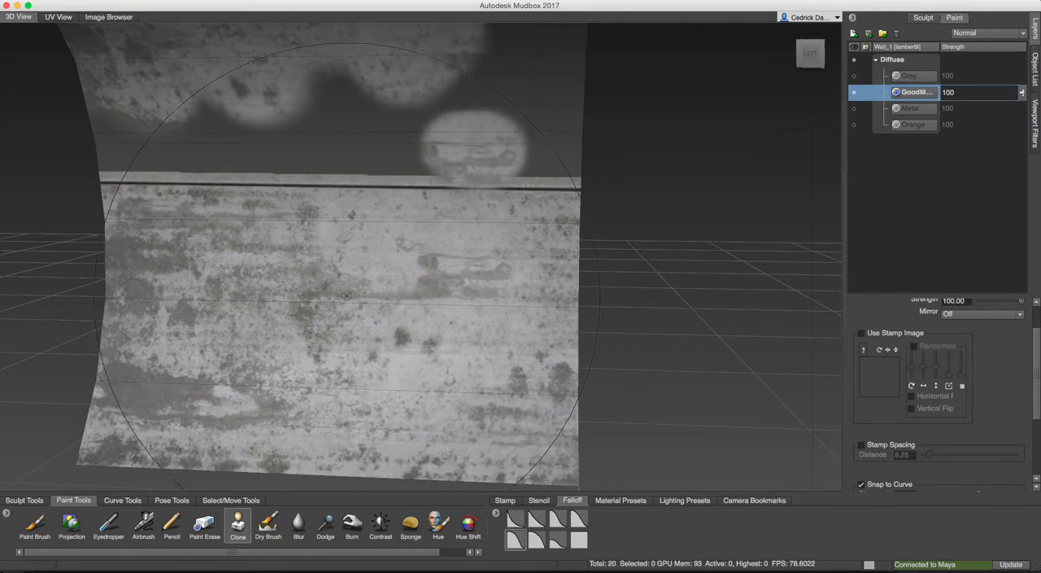
{"action": "mouse_move", "coordinate": [363, 300]}
{"action": "left_mouse_down"}
{"action": "mouse_move", "coordinate": [287, 307]}
{"action": "mouse_move", "coordinate": [248, 326]}
{"action": "left_mouse_up"}
{"action": "left_click", "coordinate": [328, 339], "text": "ctrl"}
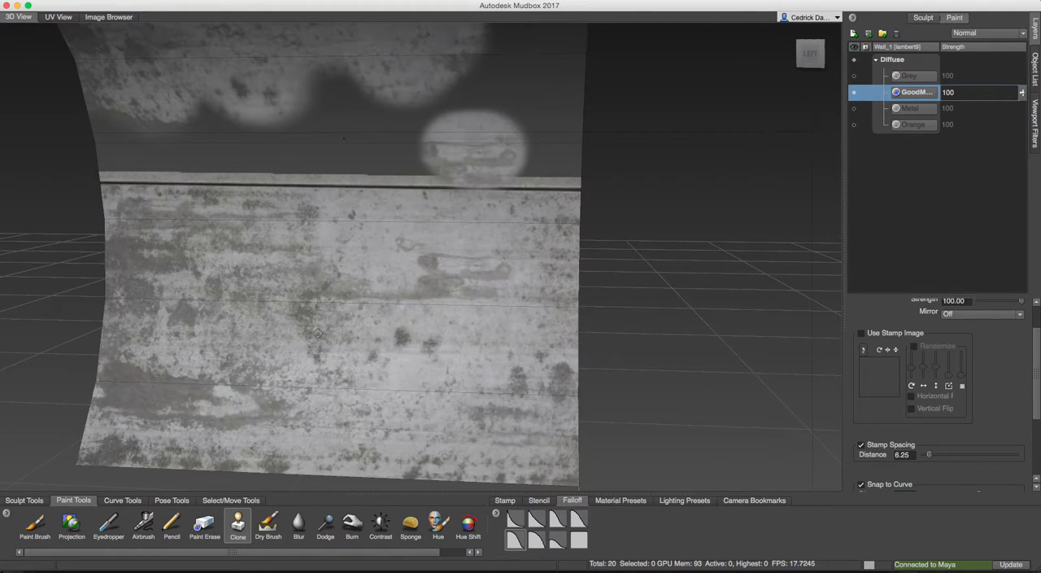
Clone metal texture over the right half of the gap, covering the bare strip and the dark lower seam.
{"action": "right_click_drag", "start_coordinate": [393, 123], "coordinate": [432, 140], "text": "alt"}
{"action": "left_click_drag", "start_coordinate": [432, 140], "coordinate": [425, 199], "text": "alt"}
{"action": "right_click_drag", "start_coordinate": [425, 199], "coordinate": [383, 210], "text": "alt"}
{"action": "mouse_move", "coordinate": [383, 209]}
{"action": "left_mouse_down", "text": "alt"}
{"action": "mouse_move", "coordinate": [368, 205]}
{"action": "mouse_move", "coordinate": [372, 289]}
{"action": "left_mouse_up", "text": "alt"}
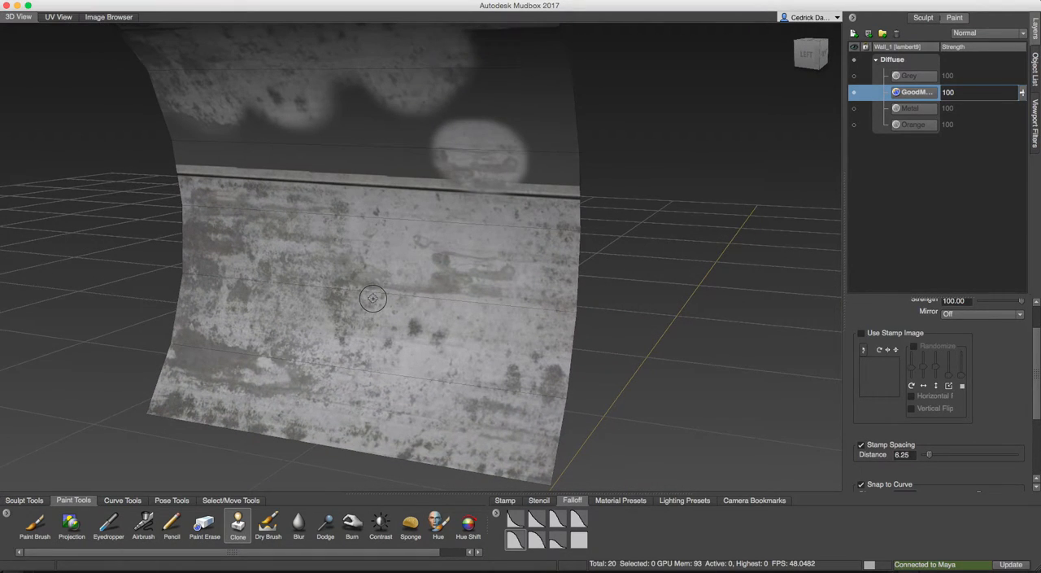
{"action": "left_click_drag", "start_coordinate": [372, 151], "coordinate": [375, 120]}
{"action": "mouse_move", "coordinate": [374, 207]}
{"action": "left_mouse_down", "text": "alt"}
{"action": "mouse_move", "coordinate": [379, 157]}
{"action": "mouse_move", "coordinate": [347, 115]}
{"action": "mouse_move", "coordinate": [374, 106]}
{"action": "left_mouse_up", "text": "alt"}
{"action": "left_click", "coordinate": [366, 302], "text": "ctrl"}
{"action": "mouse_move", "coordinate": [335, 140]}
{"action": "left_mouse_down"}
{"action": "mouse_move", "coordinate": [358, 174]}
{"action": "mouse_move", "coordinate": [440, 184]}
{"action": "mouse_move", "coordinate": [446, 126]}
{"action": "mouse_move", "coordinate": [471, 118]}
{"action": "mouse_move", "coordinate": [482, 94]}
{"action": "mouse_move", "coordinate": [517, 183]}
{"action": "mouse_move", "coordinate": [538, 178]}
{"action": "mouse_move", "coordinate": [552, 156]}
{"action": "mouse_move", "coordinate": [525, 102]}
{"action": "mouse_move", "coordinate": [488, 69]}
{"action": "mouse_move", "coordinate": [428, 274]}
{"action": "mouse_move", "coordinate": [430, 244]}
{"action": "mouse_move", "coordinate": [415, 237]}
{"action": "left_mouse_up"}
{"action": "left_click", "coordinate": [420, 248], "text": "ctrl"}
{"action": "left_click", "coordinate": [437, 184]}
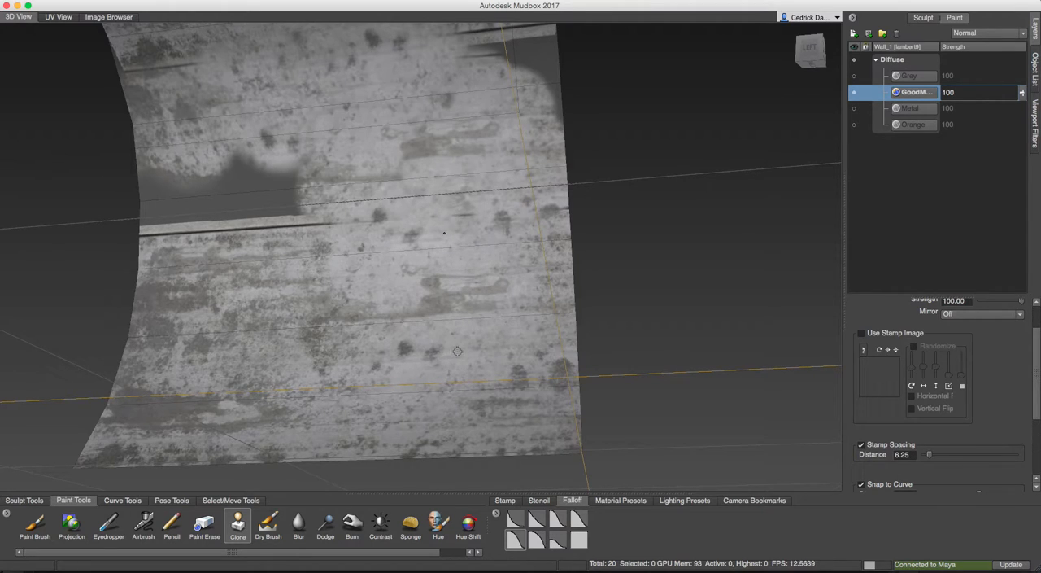
Clone clean metal over the repeated dark spots near the centre of the wall using a smaller brush.
{"action": "left_click_drag", "start_coordinate": [461, 294], "coordinate": [480, 308], "text": "alt"}
{"action": "mouse_move", "coordinate": [418, 379]}
{"action": "left_mouse_down", "text": "alt"}
{"action": "mouse_move", "coordinate": [426, 354]}
{"action": "mouse_move", "coordinate": [406, 349]}
{"action": "left_mouse_up", "text": "alt"}
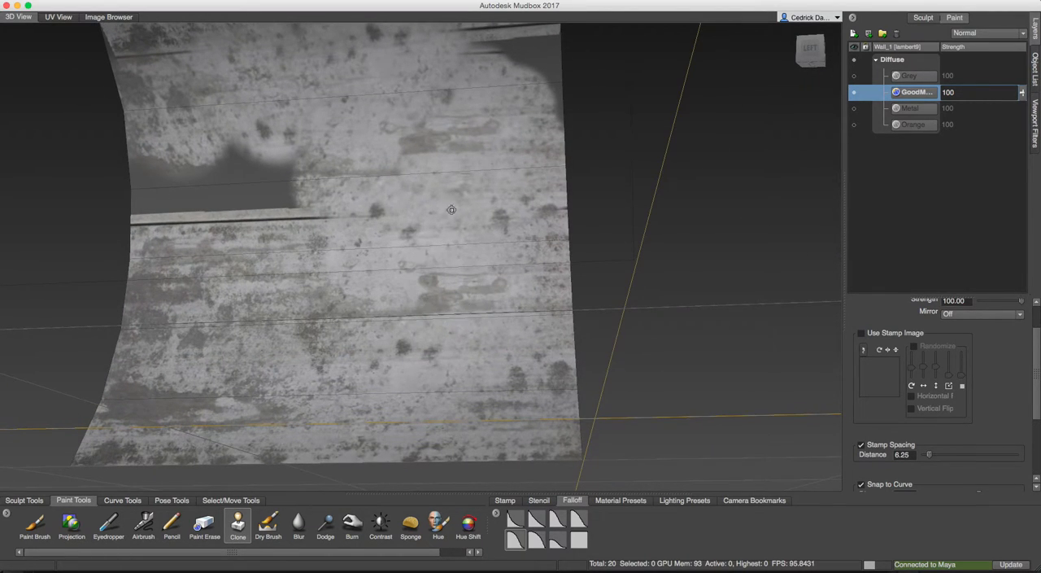
{"action": "mouse_move", "coordinate": [434, 262]}
{"action": "left_mouse_down", "text": "alt"}
{"action": "mouse_move", "coordinate": [418, 272]}
{"action": "mouse_move", "coordinate": [444, 171]}
{"action": "left_mouse_up", "text": "alt"}
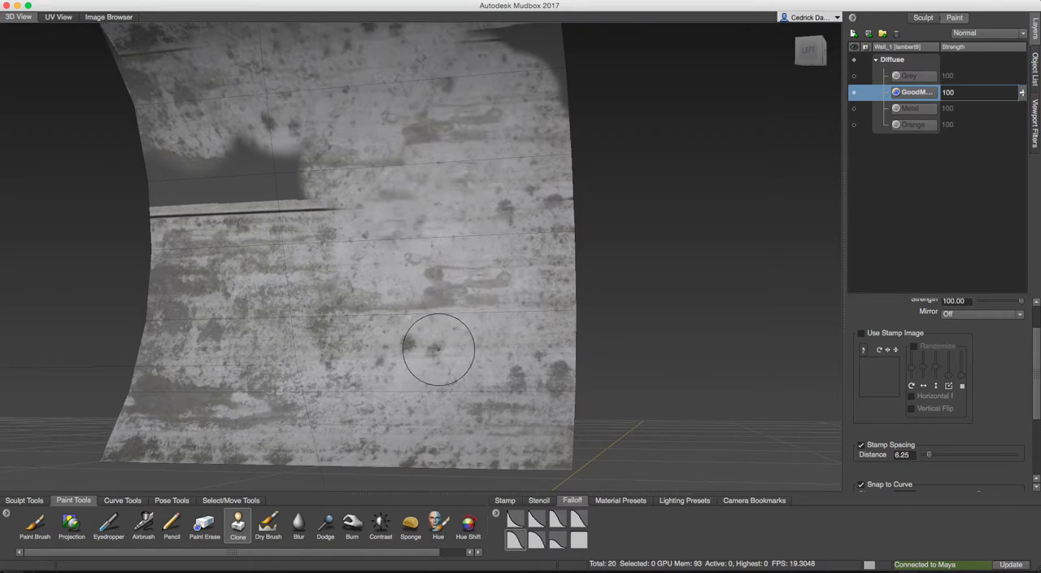
{"action": "left_click_drag", "start_coordinate": [418, 390], "coordinate": [403, 389]}
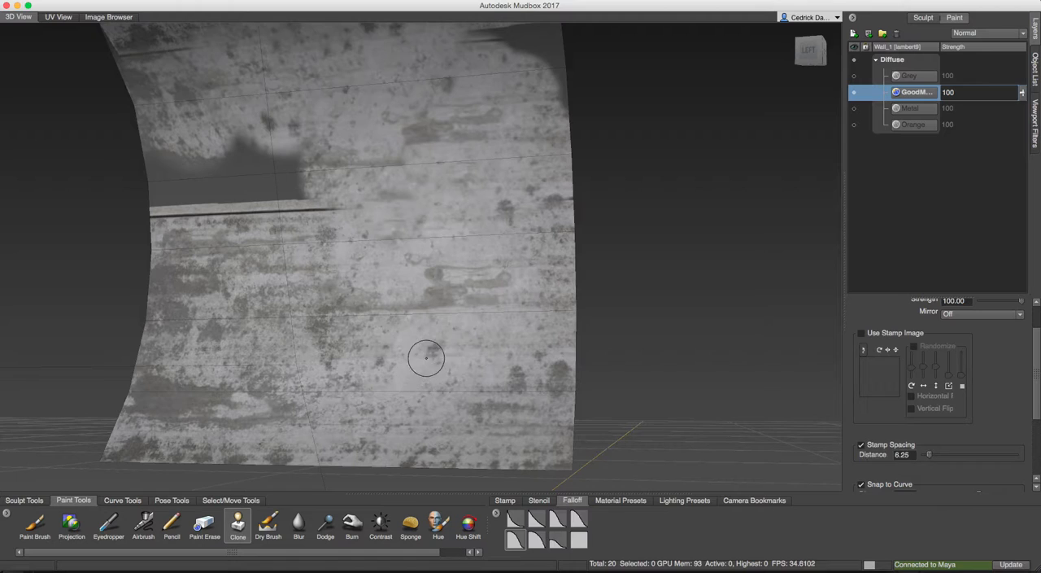
Clone rusty metal over the middle of the remaining bare patch, working from its right edge toward the left.
{"action": "left_click_drag", "start_coordinate": [402, 335], "coordinate": [337, 255], "text": "alt"}
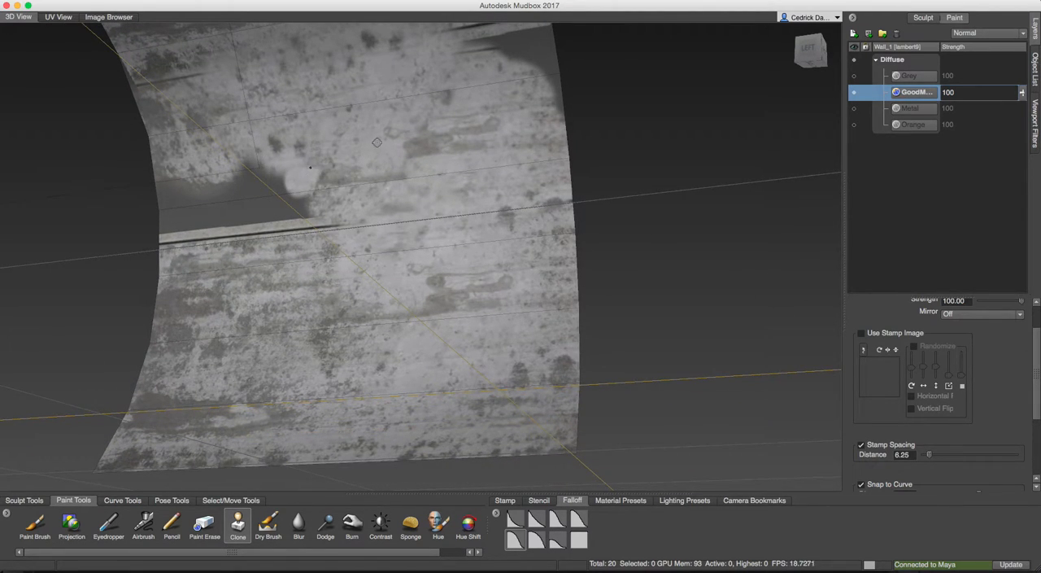
{"action": "mouse_move", "coordinate": [302, 327]}
{"action": "left_mouse_down", "text": "alt"}
{"action": "mouse_move", "coordinate": [294, 352]}
{"action": "mouse_move", "coordinate": [306, 344]}
{"action": "left_mouse_up", "text": "alt"}
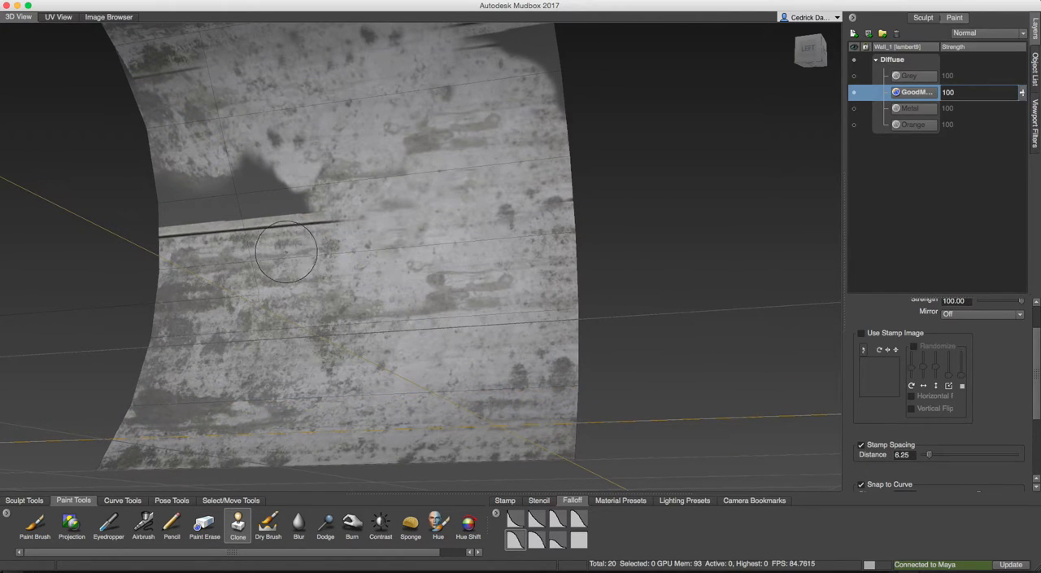
{"action": "left_click_drag", "start_coordinate": [289, 199], "coordinate": [261, 180]}
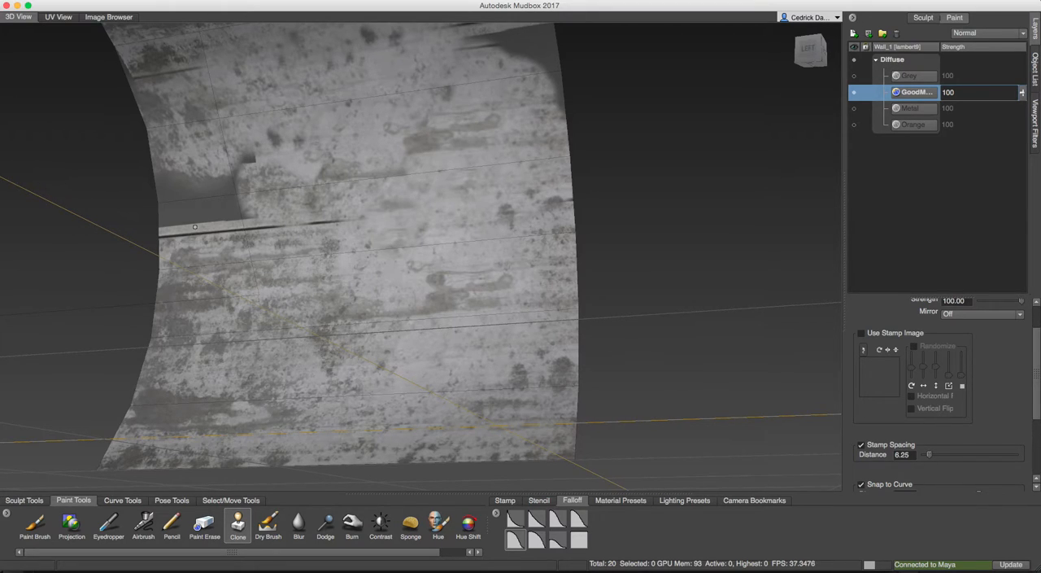
{"action": "left_click_drag", "start_coordinate": [232, 182], "coordinate": [245, 178]}
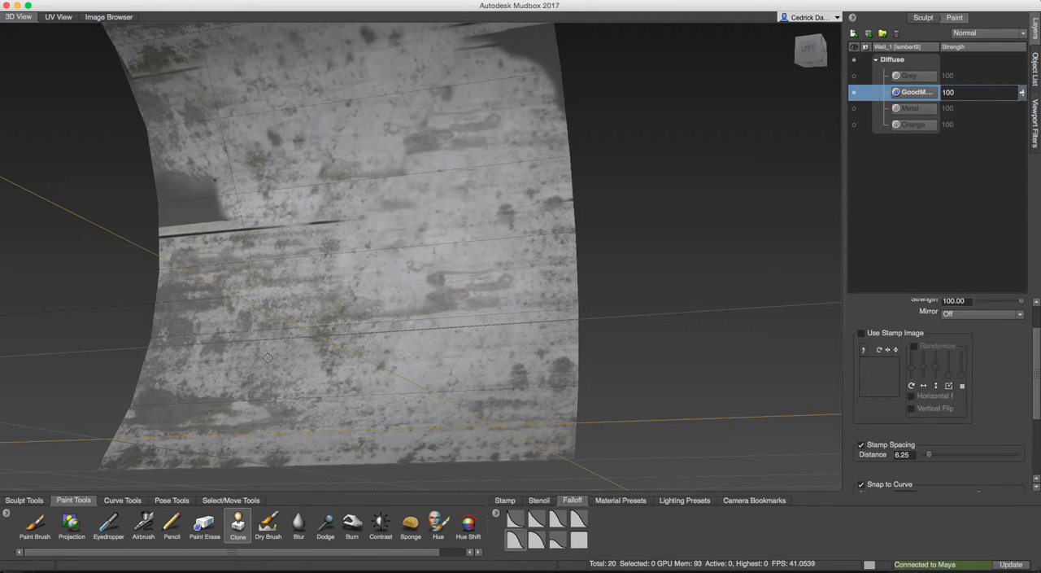
Clone metal over the last bare area at the wall's left edge and most of the dark seam beneath it.
{"action": "left_click_drag", "start_coordinate": [276, 199], "coordinate": [311, 298], "text": "alt"}
{"action": "left_click", "coordinate": [254, 316], "text": "ctrl"}
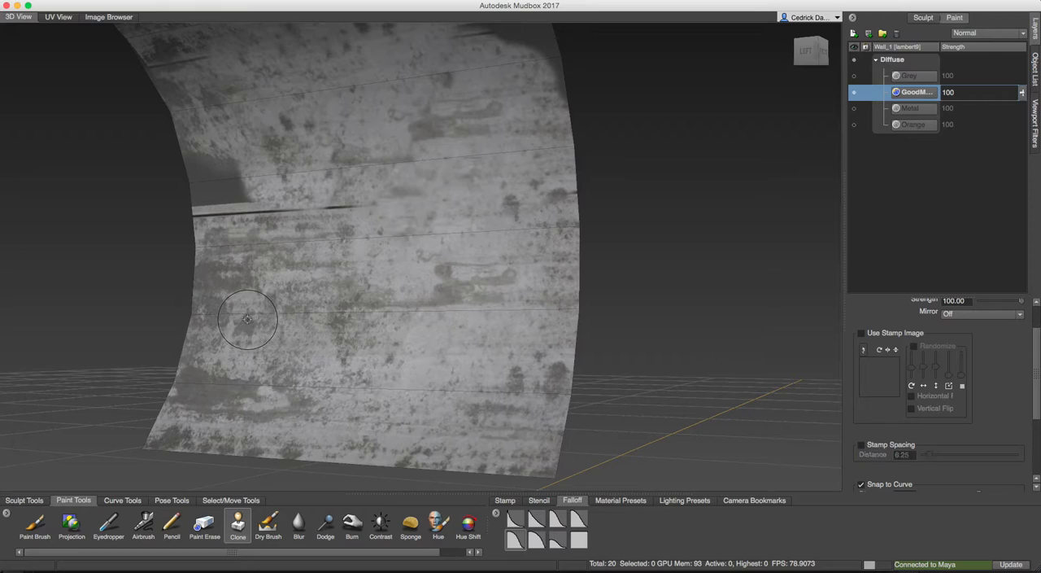
{"action": "left_click_drag", "start_coordinate": [228, 199], "coordinate": [226, 172]}
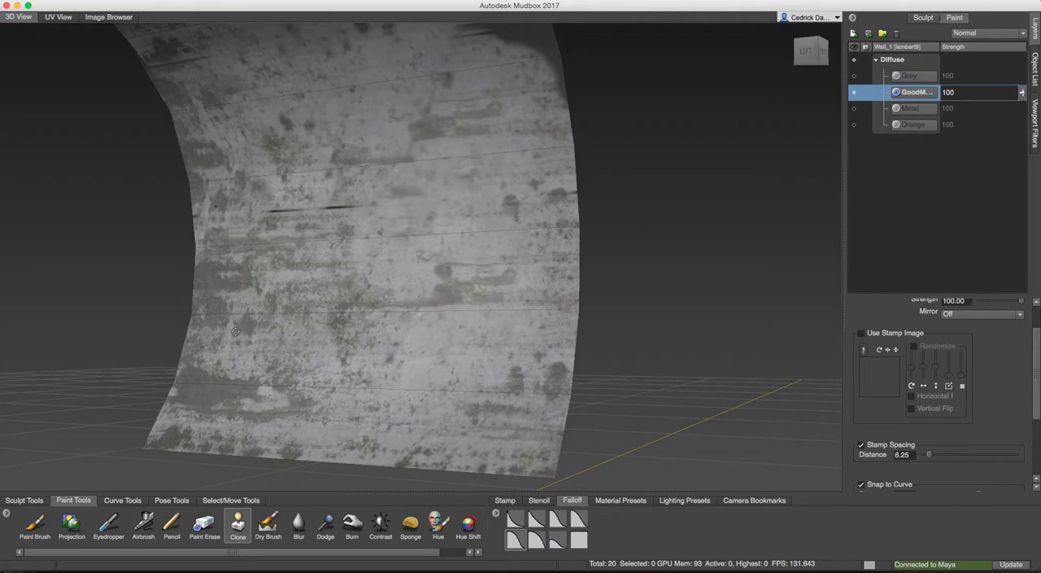
{"action": "left_click_drag", "start_coordinate": [283, 337], "coordinate": [230, 282], "text": "alt"}
{"action": "left_click_drag", "start_coordinate": [272, 221], "coordinate": [275, 217]}
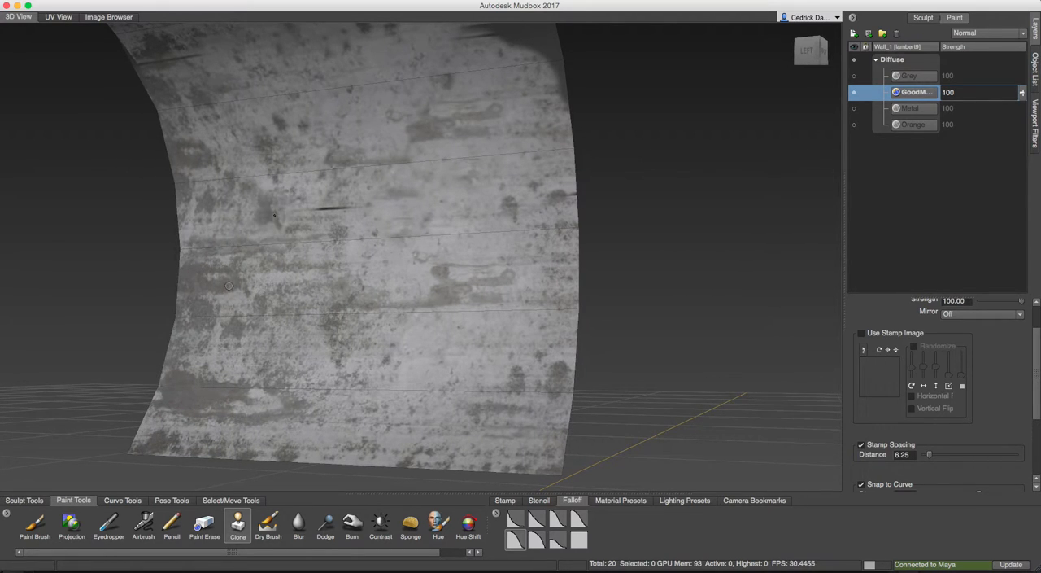
{"action": "mouse_move", "coordinate": [228, 282]}
{"action": "left_mouse_down", "text": "alt"}
{"action": "mouse_move", "coordinate": [332, 184]}
{"action": "mouse_move", "coordinate": [349, 184]}
{"action": "mouse_move", "coordinate": [335, 191]}
{"action": "left_mouse_up", "text": "alt"}
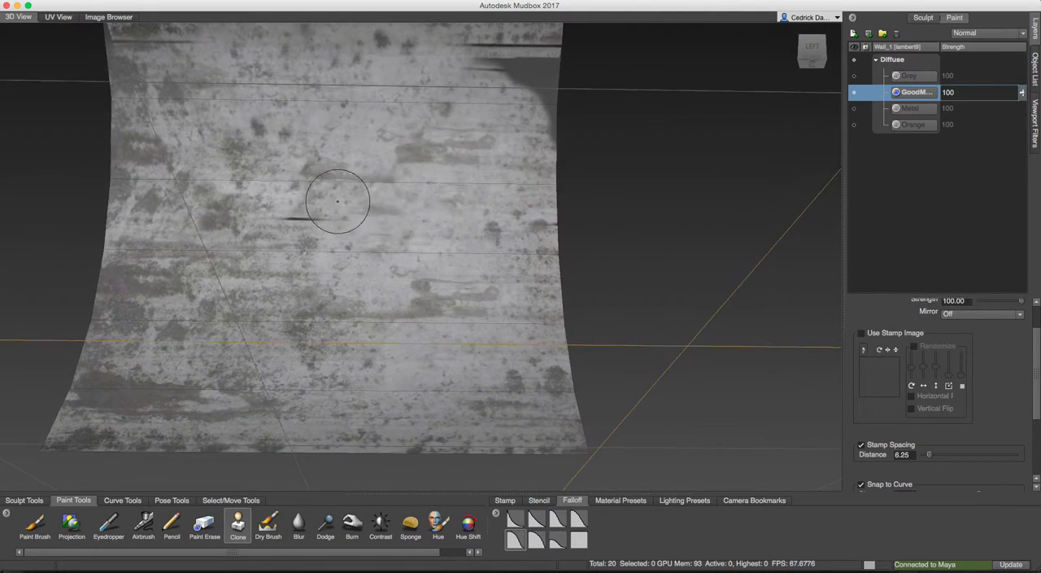
Clone metal texture over the bare corner and dark seam near the wall's upper right edge.
{"action": "scroll", "coordinate": [381, 161], "scroll_direction": "up", "scroll_amount": 2}
{"action": "mouse_move", "coordinate": [423, 197]}
{"action": "left_mouse_down", "text": "alt"}
{"action": "mouse_move", "coordinate": [478, 195]}
{"action": "mouse_move", "coordinate": [450, 193]}
{"action": "left_mouse_up", "text": "alt"}
{"action": "left_click", "coordinate": [450, 192], "text": "ctrl"}
{"action": "left_click_drag", "start_coordinate": [430, 144], "coordinate": [398, 167]}
{"action": "left_click_drag", "start_coordinate": [450, 186], "coordinate": [341, 131], "text": "alt"}
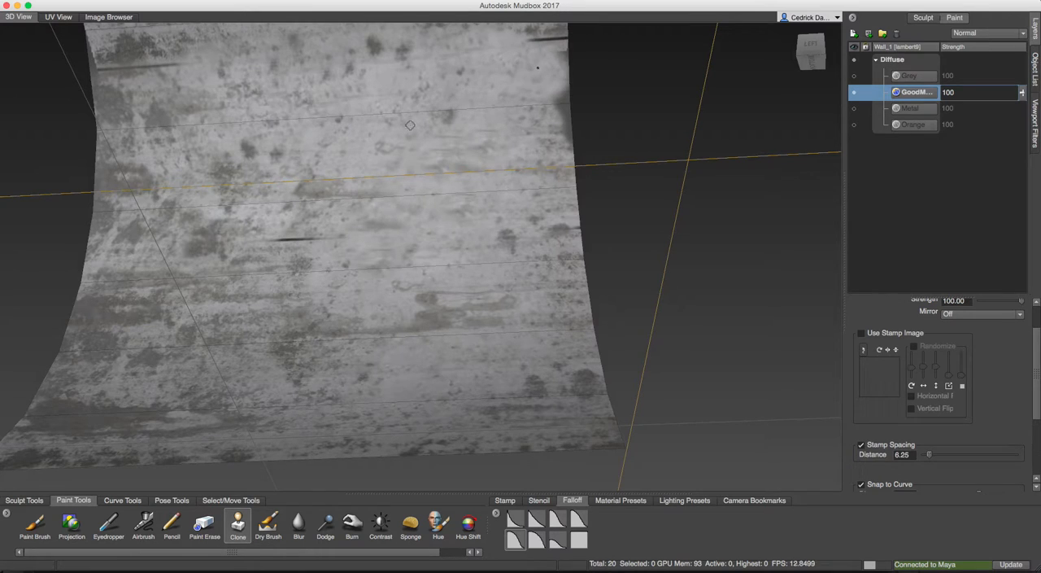
{"action": "mouse_move", "coordinate": [564, 125]}
{"action": "left_mouse_down", "text": "alt"}
{"action": "mouse_move", "coordinate": [507, 220]}
{"action": "mouse_move", "coordinate": [506, 175]}
{"action": "mouse_move", "coordinate": [518, 216]}
{"action": "mouse_move", "coordinate": [494, 170]}
{"action": "mouse_move", "coordinate": [516, 139]}
{"action": "mouse_move", "coordinate": [511, 223]}
{"action": "mouse_move", "coordinate": [519, 186]}
{"action": "mouse_move", "coordinate": [489, 198]}
{"action": "mouse_move", "coordinate": [382, 144]}
{"action": "left_mouse_up", "text": "alt"}
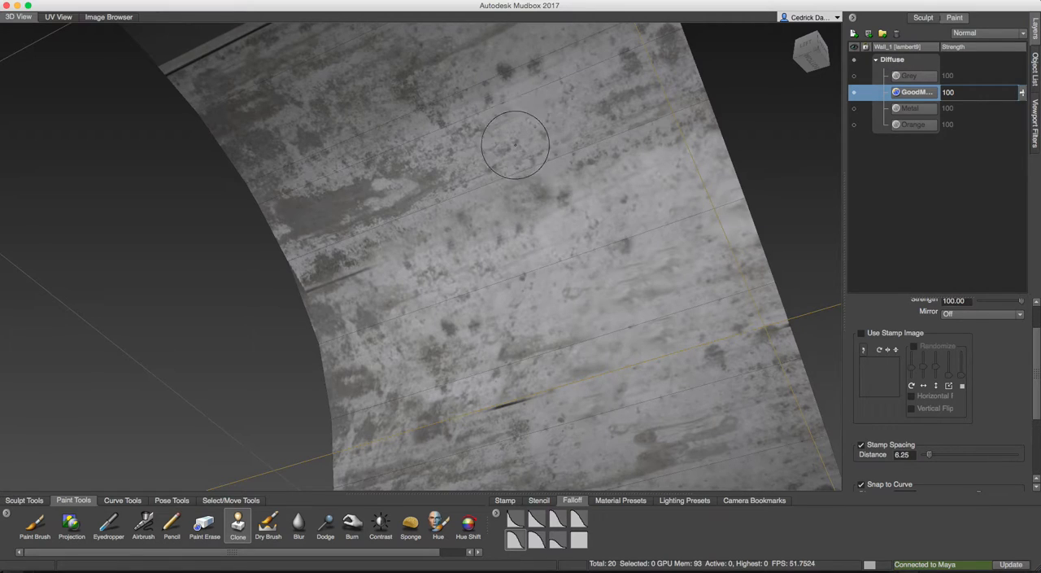
Switch to Chrome and download the Medium 1600x966 version of MetalBare0153 Image 2 from Textures.com.
{"action": "mouse_move", "coordinate": [339, 563]}
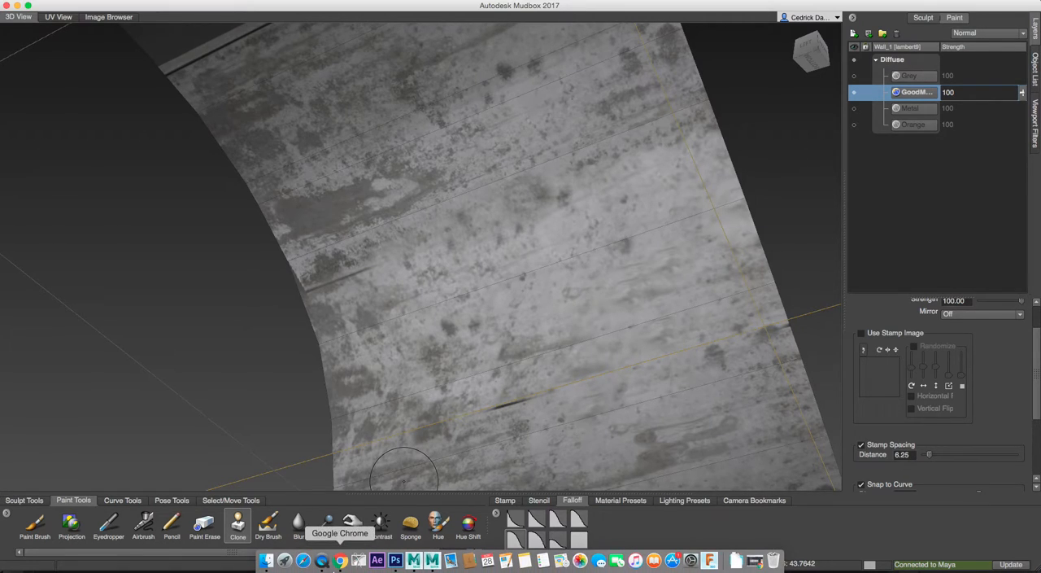
{"action": "left_click", "coordinate": [340, 560]}
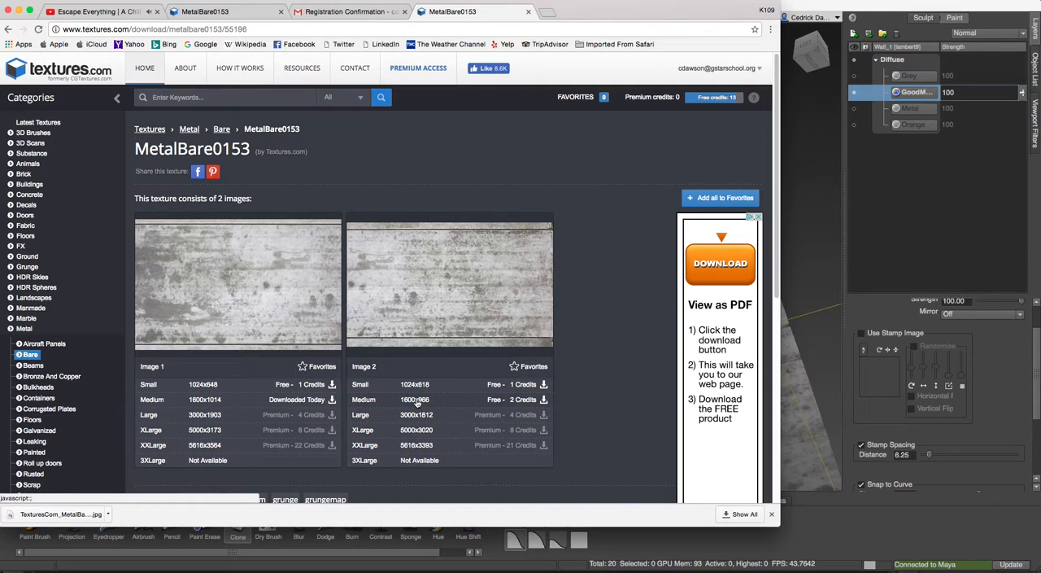
{"action": "left_click", "coordinate": [398, 279]}
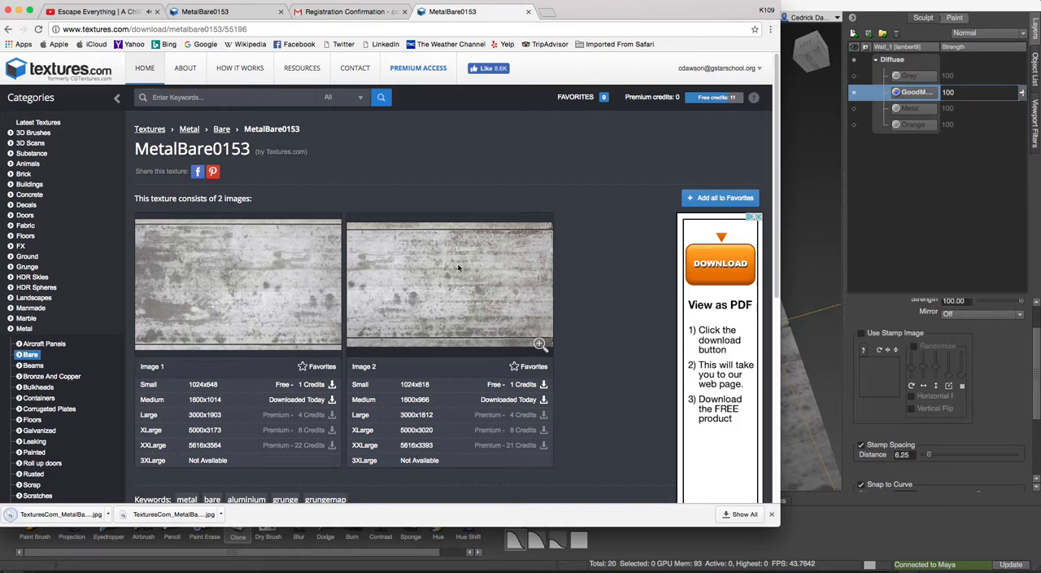
Switch to Mudbox and import TexturesCom_MetalBare0153_2_M.jpg from the Downloads folder as a new stencil.
{"action": "left_click", "coordinate": [809, 8]}
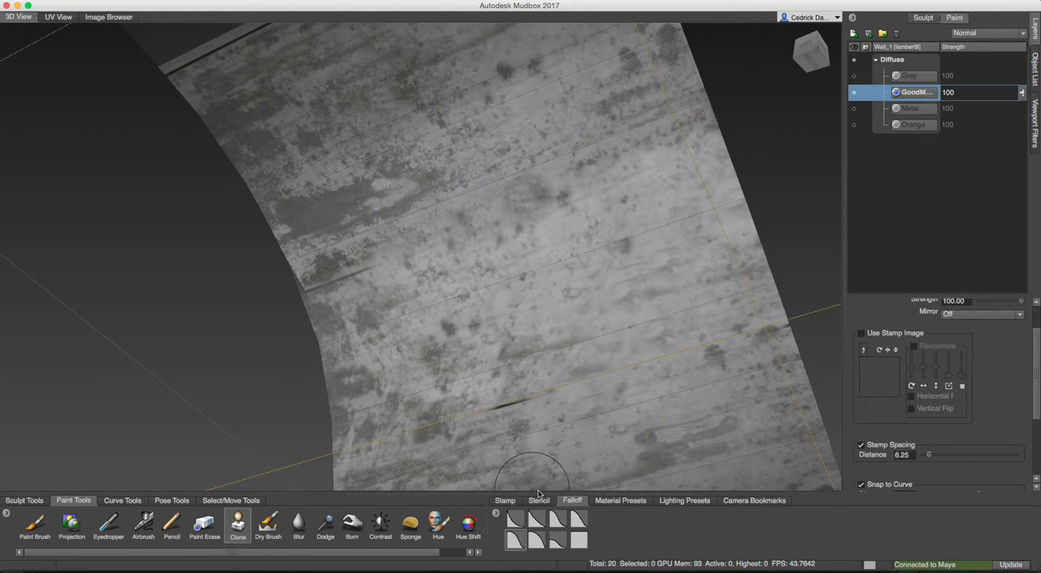
{"action": "left_click", "coordinate": [539, 500]}
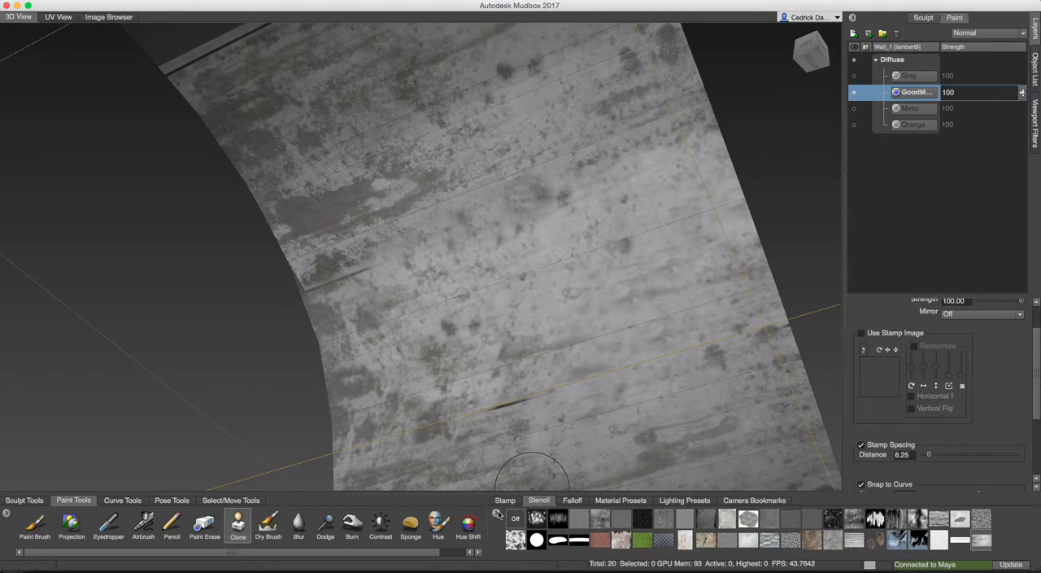
{"action": "left_click", "coordinate": [526, 518]}
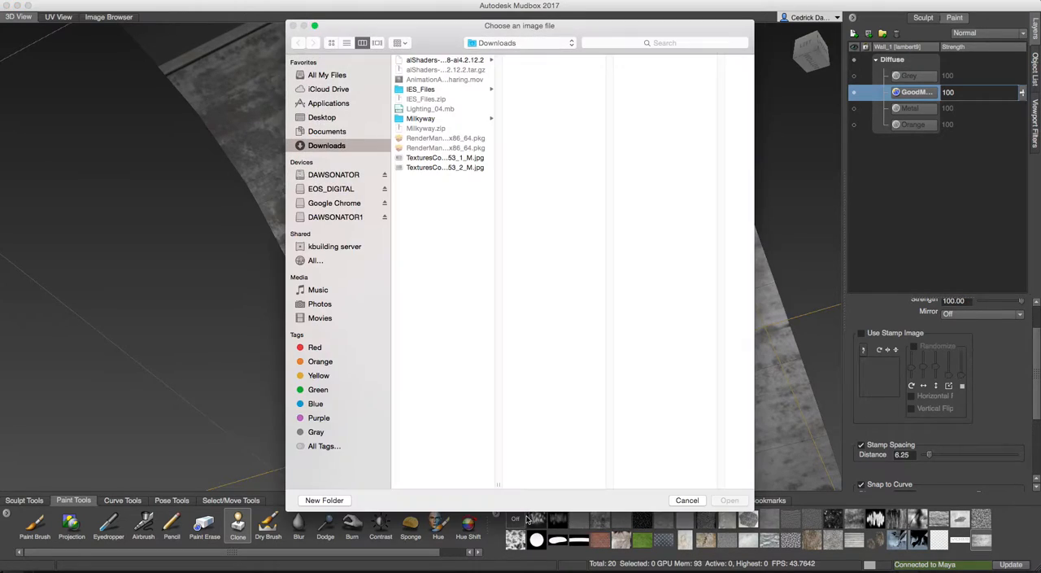
{"action": "left_click", "coordinate": [432, 157]}
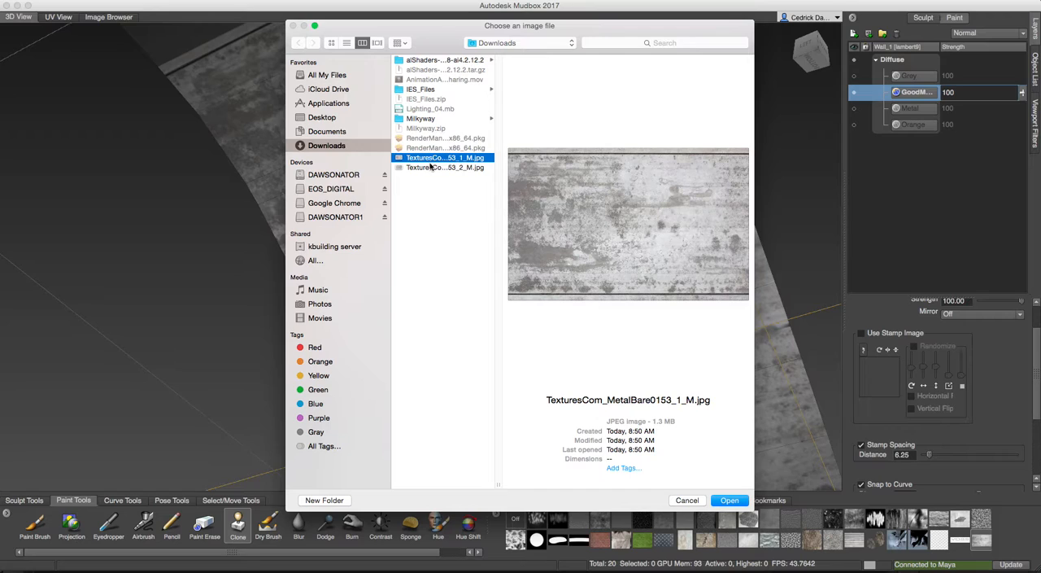
{"action": "left_click", "coordinate": [430, 168]}
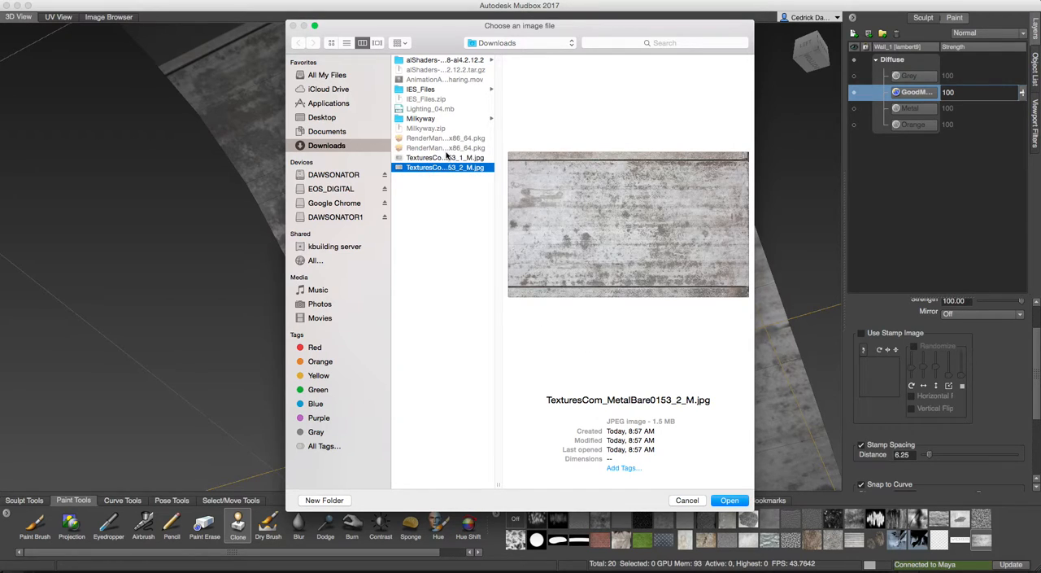
{"action": "left_click", "coordinate": [446, 156]}
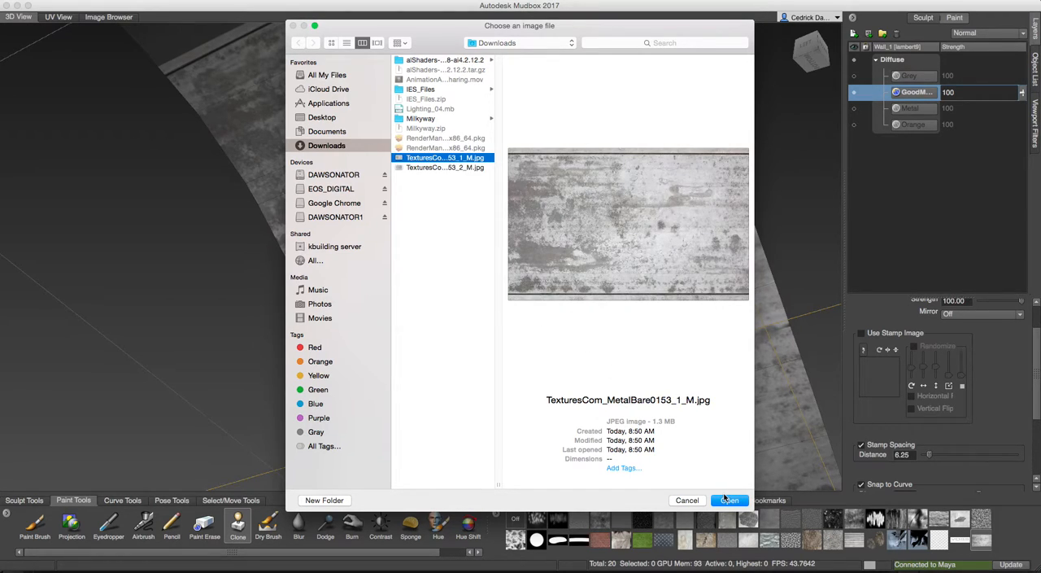
{"action": "left_click", "coordinate": [423, 169]}
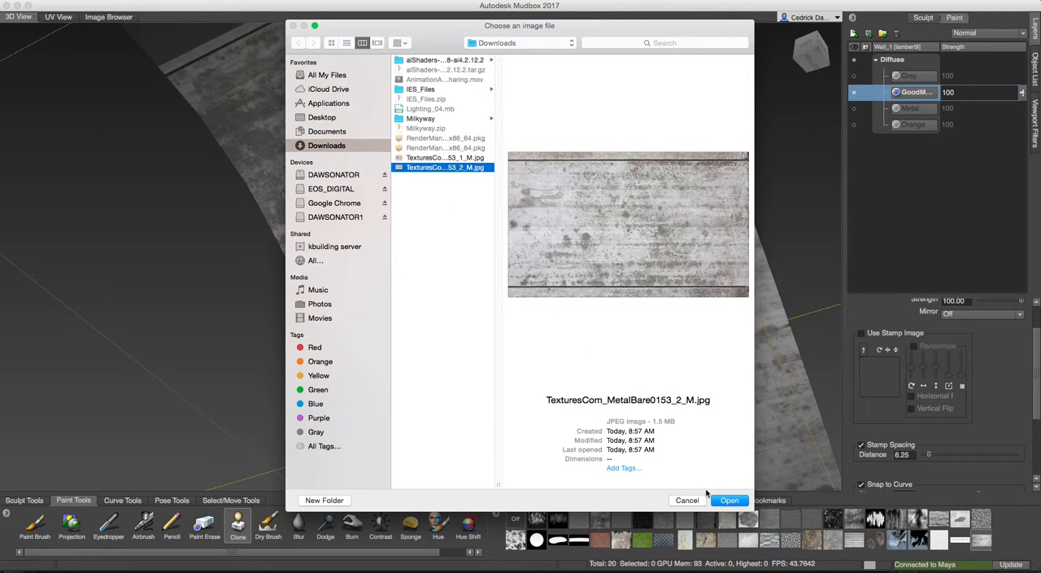
{"action": "left_click", "coordinate": [730, 500]}
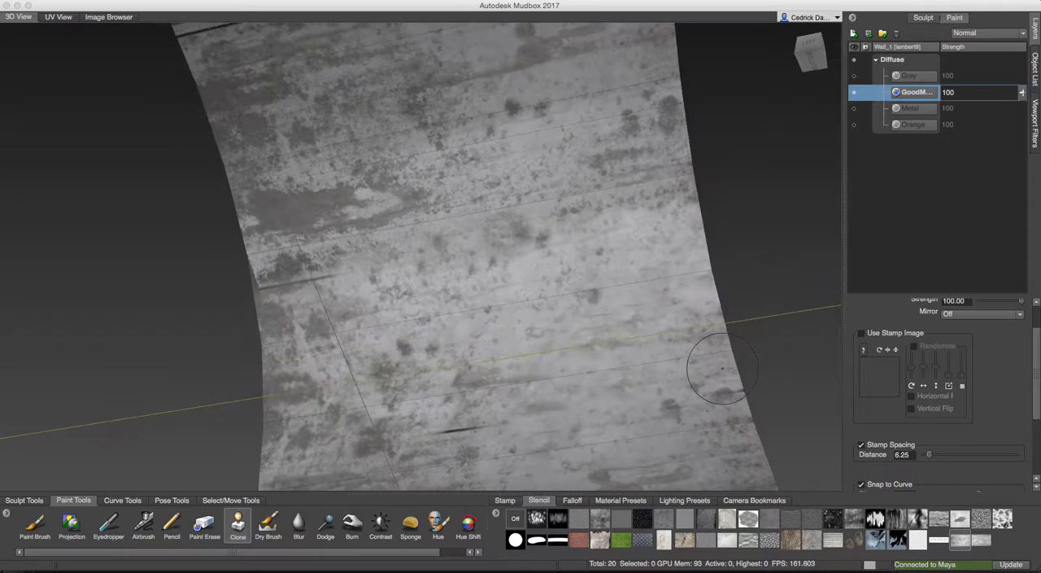
Activate the MetalBare0153_2_M stencil and scale it to the wall's width, aligning its upper border with the seam above the bare section.
{"action": "left_click", "coordinate": [982, 542]}
{"action": "left_click_drag", "start_coordinate": [607, 362], "coordinate": [682, 286], "text": "alt"}
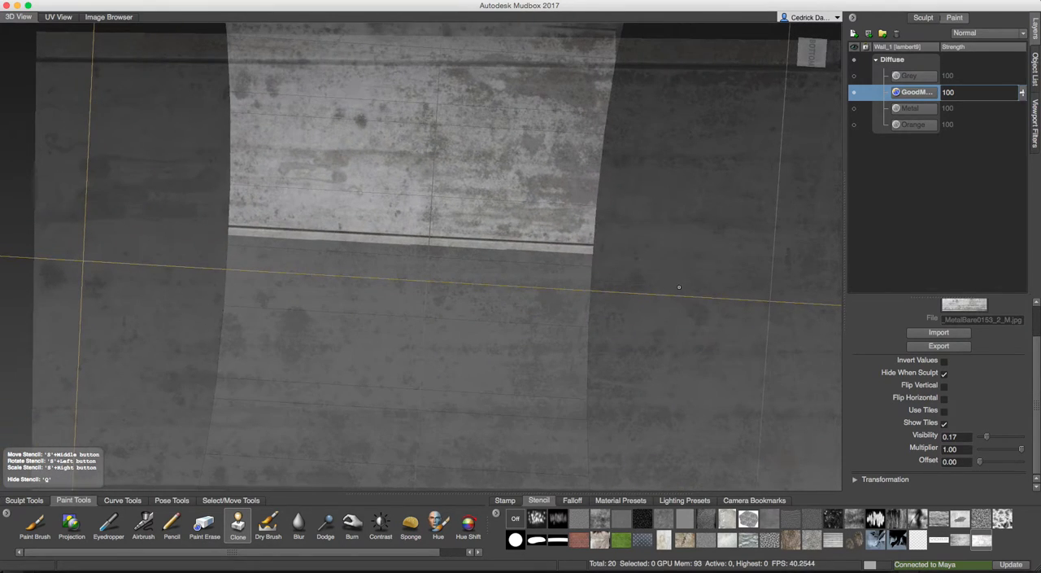
{"action": "right_click_drag", "start_coordinate": [639, 314], "coordinate": [385, 332]}
{"action": "mouse_move", "coordinate": [383, 332]}
{"action": "left_mouse_down", "text": "alt"}
{"action": "mouse_move", "coordinate": [383, 344]}
{"action": "mouse_move", "coordinate": [381, 302]}
{"action": "mouse_move", "coordinate": [395, 304]}
{"action": "left_mouse_up", "text": "alt"}
{"action": "right_click_drag", "start_coordinate": [394, 303], "coordinate": [406, 303]}
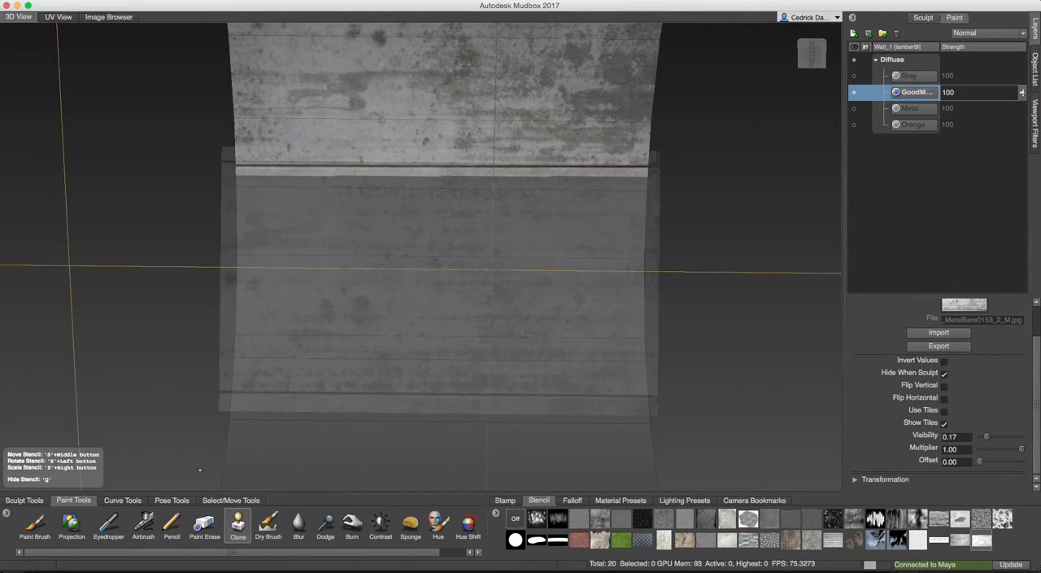
Project the metal stencil over the full width of the bare section down to the stencil's lower border.
{"action": "left_click", "coordinate": [78, 525]}
{"action": "mouse_move", "coordinate": [409, 268]}
{"action": "left_mouse_down"}
{"action": "mouse_move", "coordinate": [342, 267]}
{"action": "mouse_move", "coordinate": [328, 202]}
{"action": "mouse_move", "coordinate": [258, 186]}
{"action": "mouse_move", "coordinate": [456, 183]}
{"action": "mouse_move", "coordinate": [626, 202]}
{"action": "mouse_move", "coordinate": [533, 198]}
{"action": "left_mouse_up"}
{"action": "mouse_move", "coordinate": [488, 232]}
{"action": "left_mouse_down"}
{"action": "mouse_move", "coordinate": [169, 253]}
{"action": "mouse_move", "coordinate": [195, 235]}
{"action": "left_mouse_up"}
{"action": "mouse_move", "coordinate": [278, 256]}
{"action": "left_mouse_down"}
{"action": "mouse_move", "coordinate": [251, 261]}
{"action": "mouse_move", "coordinate": [280, 318]}
{"action": "mouse_move", "coordinate": [566, 308]}
{"action": "left_mouse_up"}
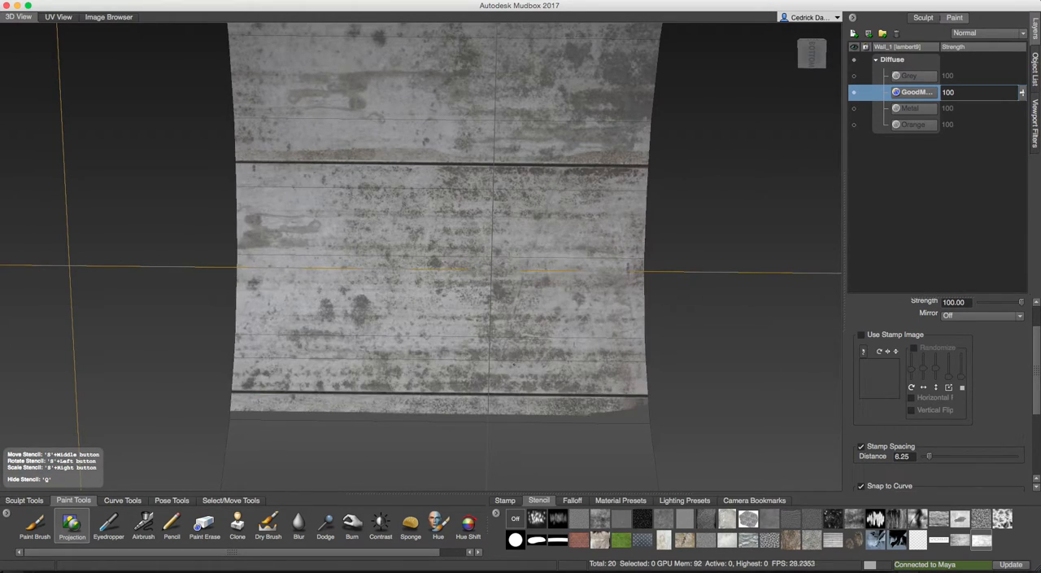
Try to project the metal stencil onto the next bare section down the wall.
{"action": "mouse_move", "coordinate": [664, 418]}
{"action": "left_mouse_down", "text": "alt"}
{"action": "mouse_move", "coordinate": [599, 365]}
{"action": "mouse_move", "coordinate": [599, 356]}
{"action": "mouse_move", "coordinate": [606, 376]}
{"action": "mouse_move", "coordinate": [602, 326]}
{"action": "mouse_move", "coordinate": [188, 326]}
{"action": "mouse_move", "coordinate": [505, 282]}
{"action": "mouse_move", "coordinate": [548, 248]}
{"action": "mouse_move", "coordinate": [456, 234]}
{"action": "mouse_move", "coordinate": [477, 234]}
{"action": "mouse_move", "coordinate": [358, 237]}
{"action": "mouse_move", "coordinate": [325, 301]}
{"action": "mouse_move", "coordinate": [439, 309]}
{"action": "mouse_move", "coordinate": [643, 236]}
{"action": "mouse_move", "coordinate": [367, 345]}
{"action": "left_mouse_up", "text": "alt"}
{"action": "left_click_drag", "start_coordinate": [701, 282], "coordinate": [650, 307]}
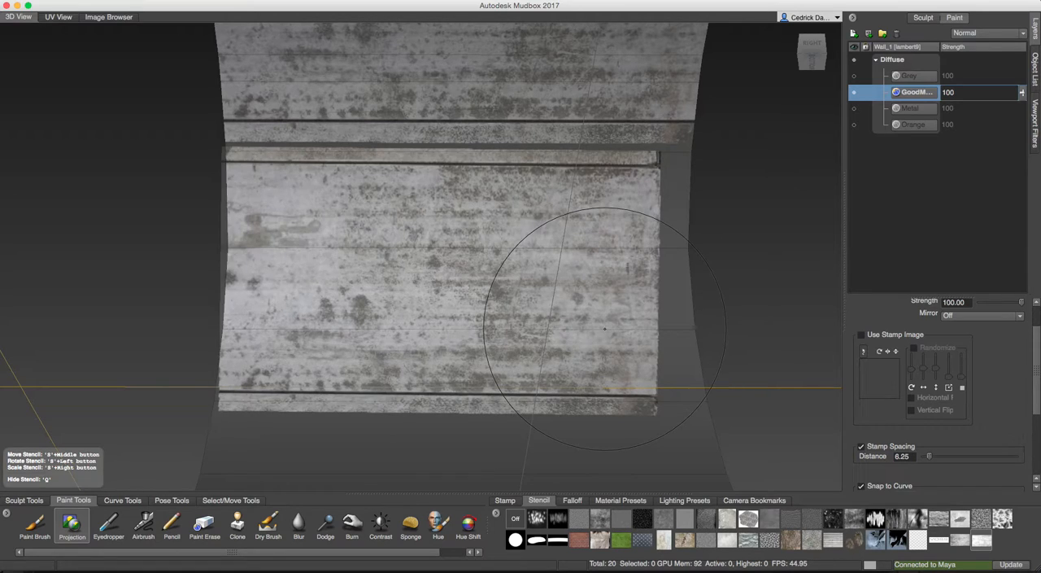
{"action": "key", "text": "super+z"}
Turn the metal stencil upside down, enlarge it past both wall edges, and project it onto the next bare section.
{"action": "middle_click_drag", "start_coordinate": [547, 283], "coordinate": [570, 285]}
{"action": "right_click_drag", "start_coordinate": [569, 285], "coordinate": [622, 286]}
{"action": "mouse_move", "coordinate": [622, 286]}
{"action": "left_mouse_down"}
{"action": "mouse_move", "coordinate": [530, 330]}
{"action": "mouse_move", "coordinate": [394, 249]}
{"action": "mouse_move", "coordinate": [260, 293]}
{"action": "mouse_move", "coordinate": [194, 258]}
{"action": "mouse_move", "coordinate": [165, 259]}
{"action": "left_mouse_up"}
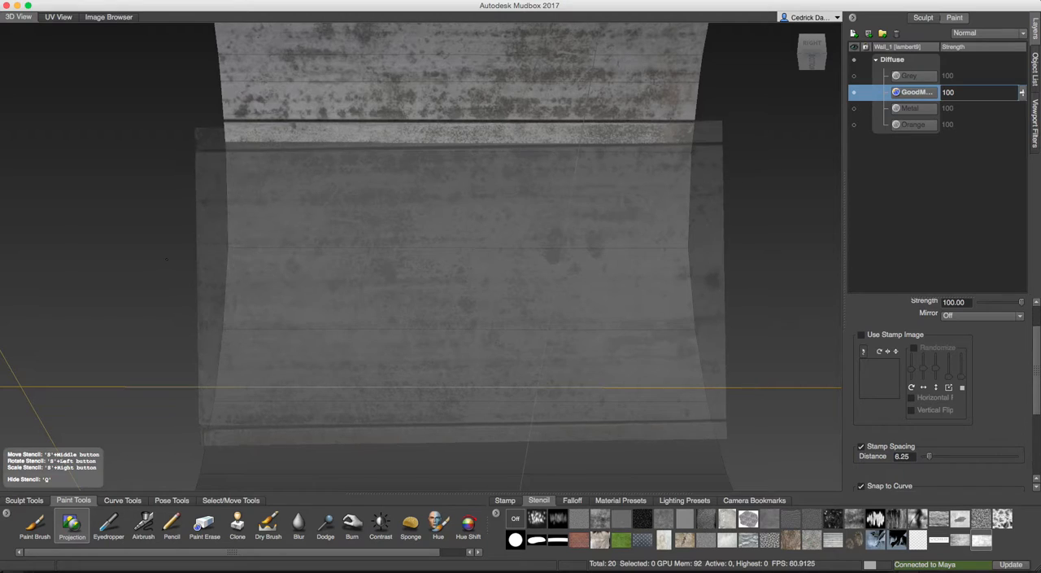
{"action": "mouse_move", "coordinate": [332, 255]}
{"action": "left_mouse_down"}
{"action": "mouse_move", "coordinate": [382, 257]}
{"action": "mouse_move", "coordinate": [341, 240]}
{"action": "mouse_move", "coordinate": [325, 334]}
{"action": "mouse_move", "coordinate": [392, 355]}
{"action": "mouse_move", "coordinate": [635, 325]}
{"action": "mouse_move", "coordinate": [521, 179]}
{"action": "mouse_move", "coordinate": [669, 213]}
{"action": "left_mouse_up"}
{"action": "left_click_drag", "start_coordinate": [747, 210], "coordinate": [720, 216]}
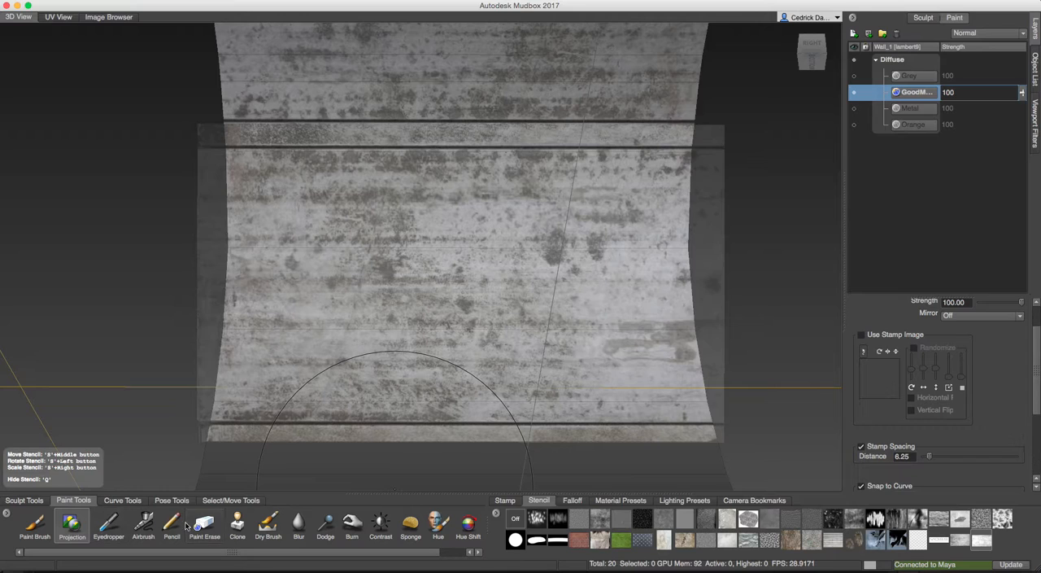
Hide the stencil and clone metal with a smaller brush over the double seam between the two newest sections, including the dark patch.
{"action": "left_click", "coordinate": [238, 525]}
{"action": "key", "text": "q"}
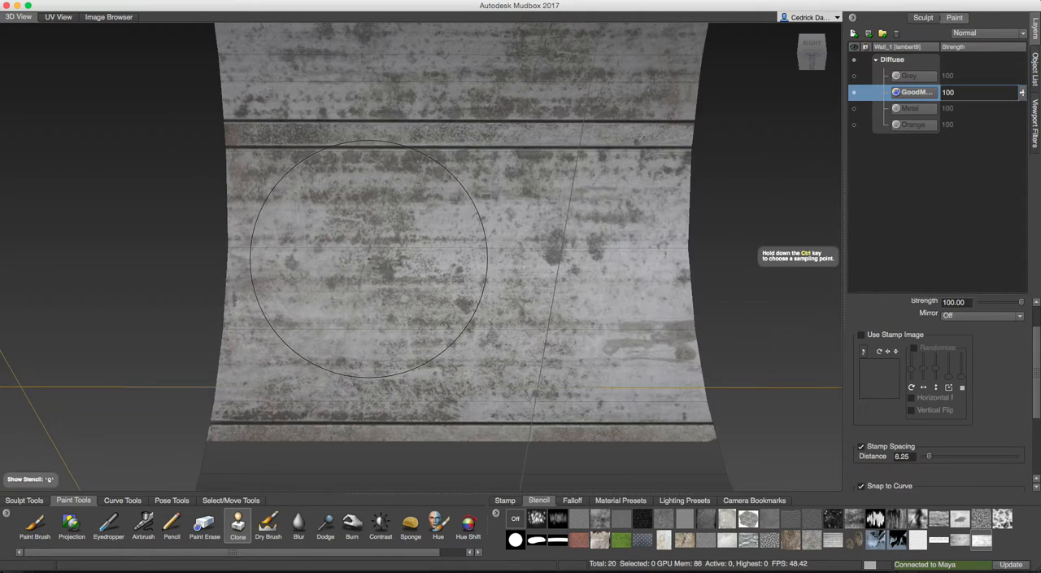
{"action": "key", "text": "b"}
{"action": "left_click_drag", "start_coordinate": [434, 240], "coordinate": [350, 240]}
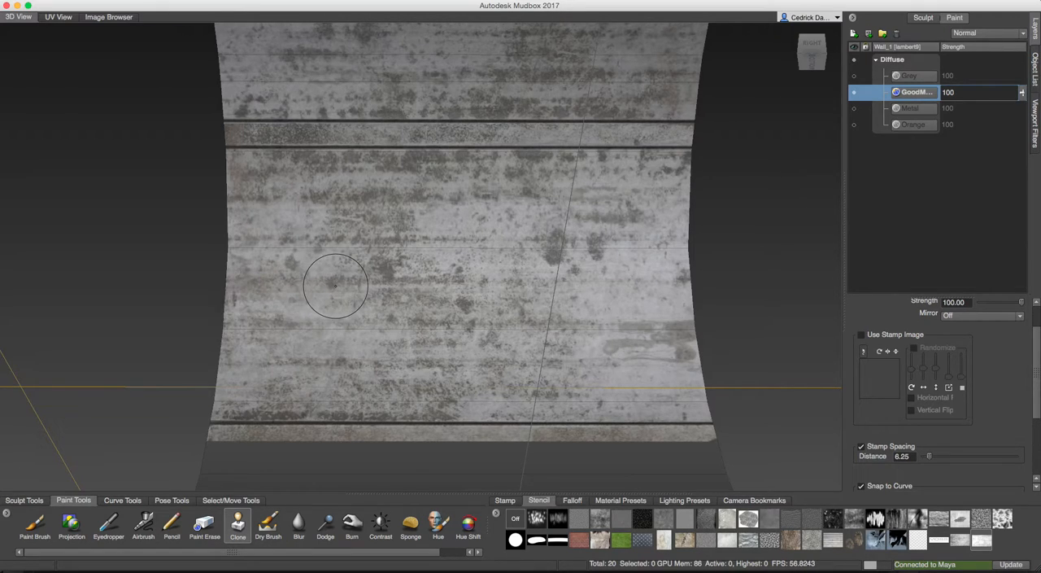
{"action": "left_click", "coordinate": [250, 141]}
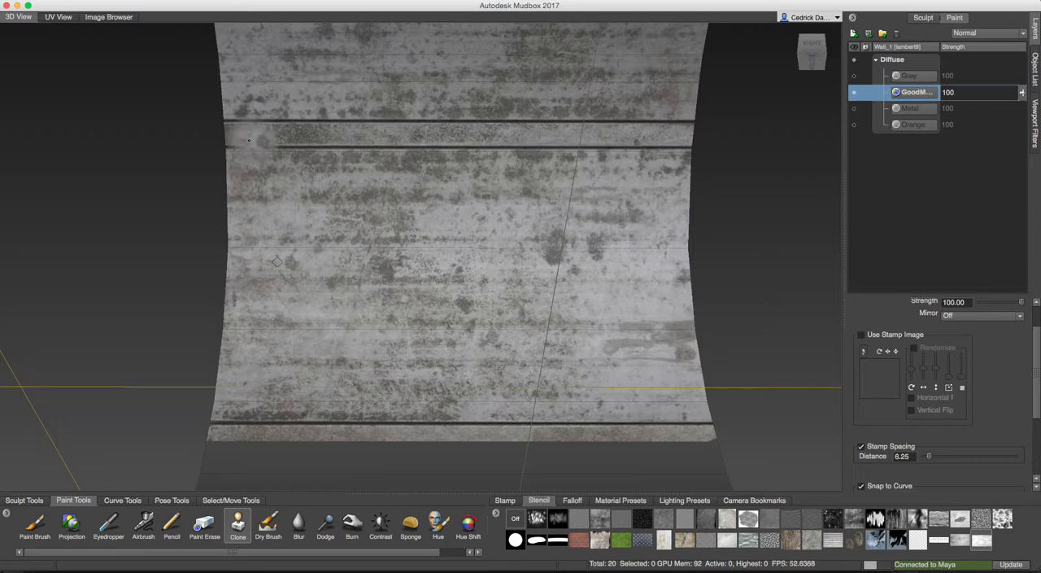
{"action": "left_click_drag", "start_coordinate": [343, 140], "coordinate": [645, 138]}
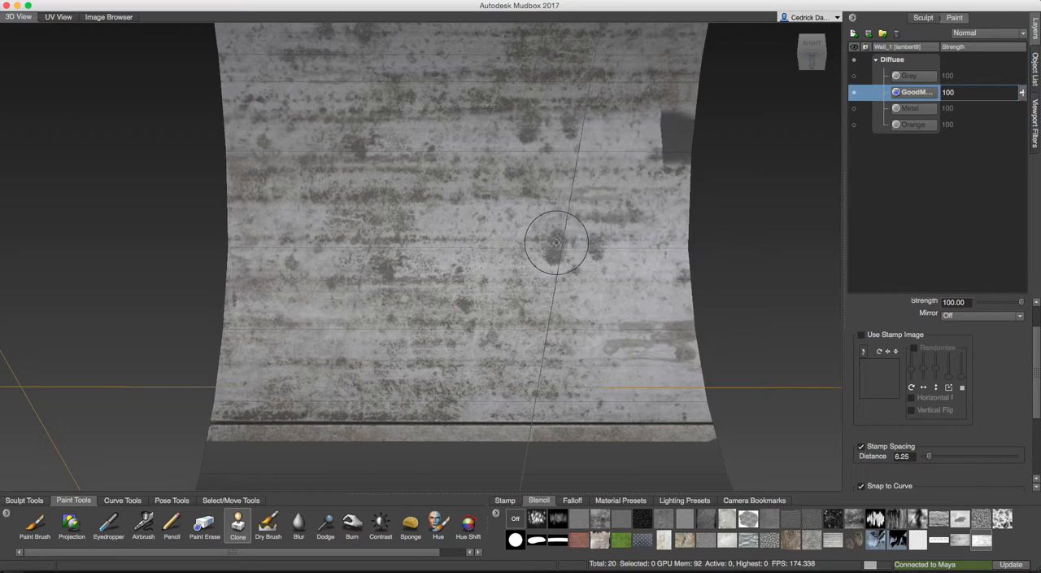
{"action": "mouse_move", "coordinate": [676, 152]}
{"action": "left_mouse_down"}
{"action": "mouse_move", "coordinate": [675, 135]}
{"action": "mouse_move", "coordinate": [626, 154]}
{"action": "mouse_move", "coordinate": [488, 147]}
{"action": "left_mouse_up"}
Clone metal along the dark seam between the first and second projected textures, working toward the wall's right edge.
{"action": "right_click_drag", "start_coordinate": [488, 147], "coordinate": [374, 162], "text": "alt"}
{"action": "left_click_drag", "start_coordinate": [462, 180], "coordinate": [354, 213], "text": "alt"}
{"action": "right_click_drag", "start_coordinate": [354, 213], "coordinate": [468, 228], "text": "alt"}
{"action": "middle_click_drag", "start_coordinate": [373, 352], "coordinate": [407, 209], "text": "alt"}
{"action": "left_click_drag", "start_coordinate": [407, 208], "coordinate": [305, 172], "text": "alt"}
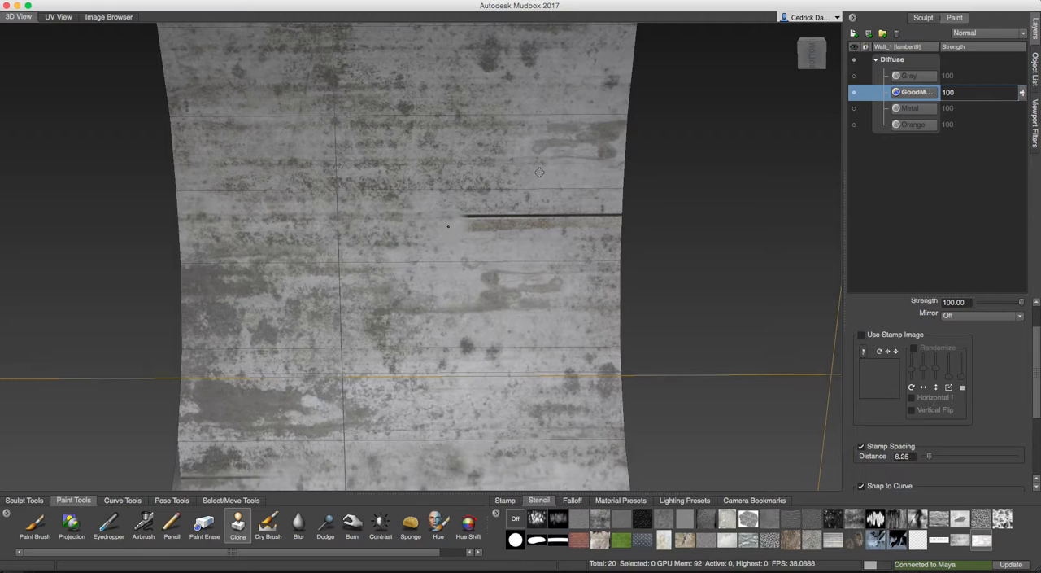
{"action": "left_click_drag", "start_coordinate": [501, 221], "coordinate": [553, 217]}
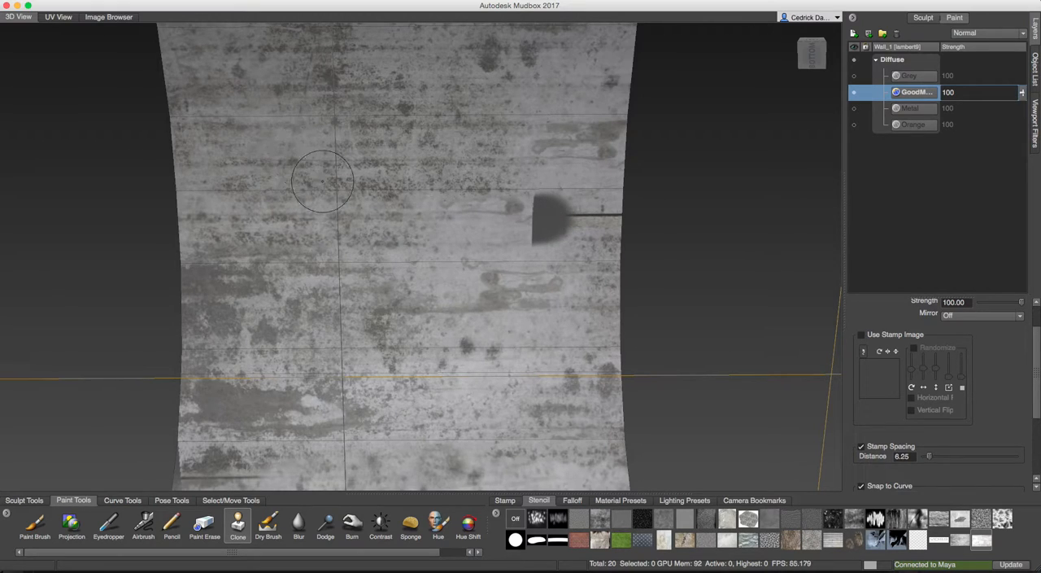
Set the brush falloff to the low, gentle curve and clone metal over the dark patch and remaining seam near the right edge.
{"action": "scroll", "coordinate": [549, 220], "scroll_direction": "up", "scroll_amount": 4}
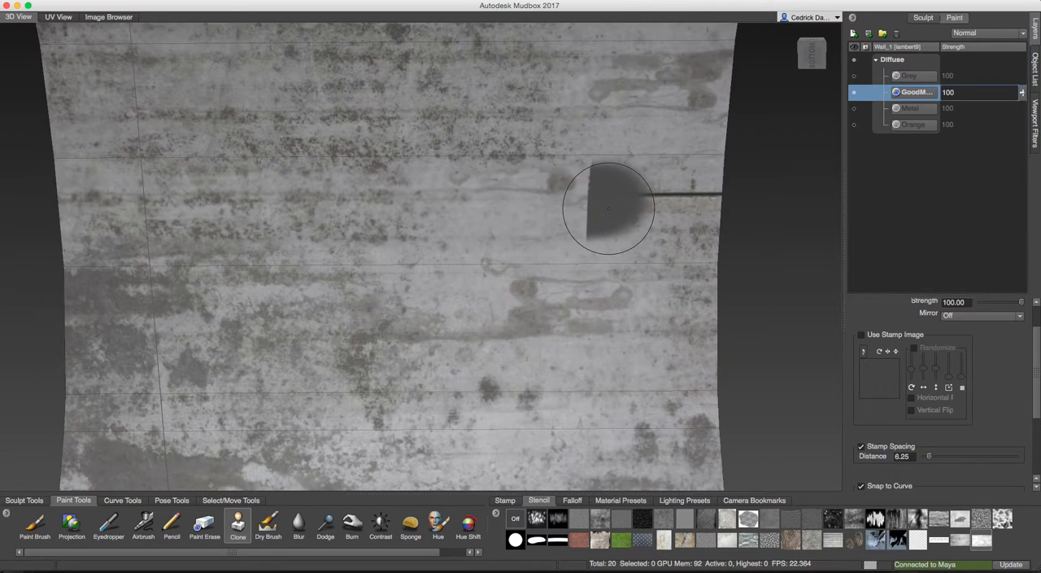
{"action": "scroll", "coordinate": [579, 209], "scroll_direction": "up", "scroll_amount": 2}
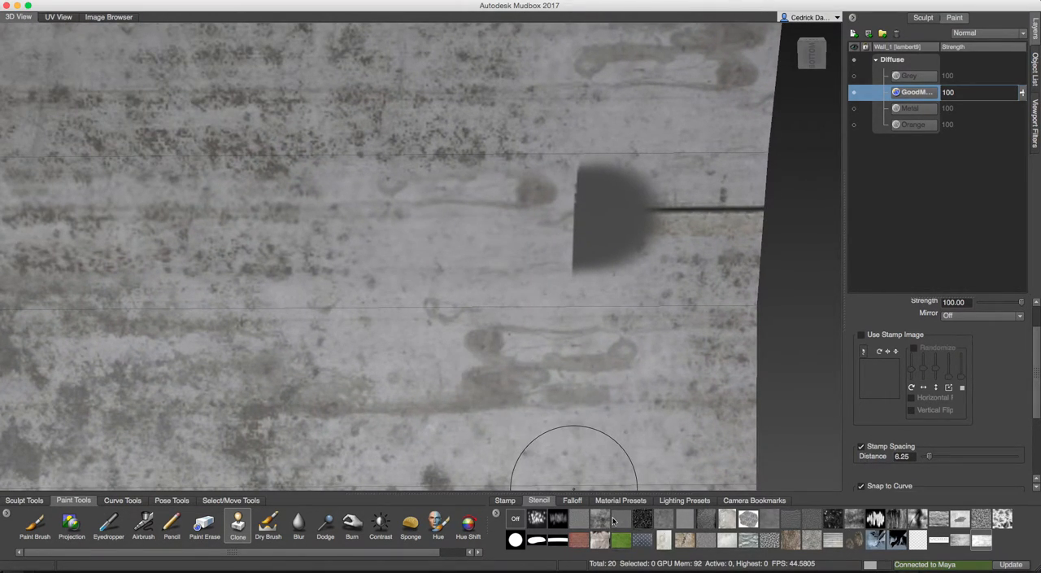
{"action": "left_click", "coordinate": [574, 500]}
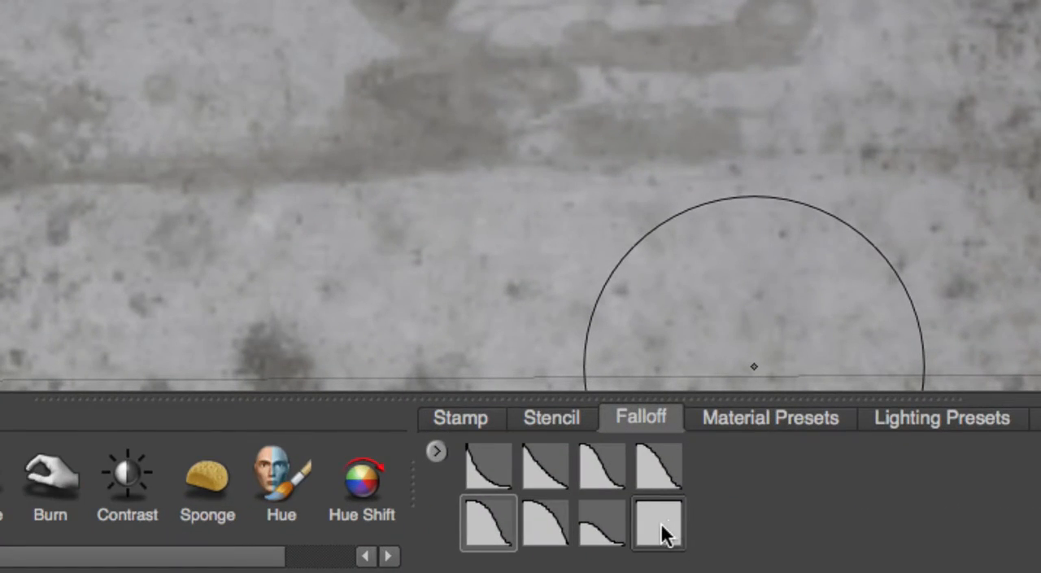
{"action": "left_click", "coordinate": [661, 524]}
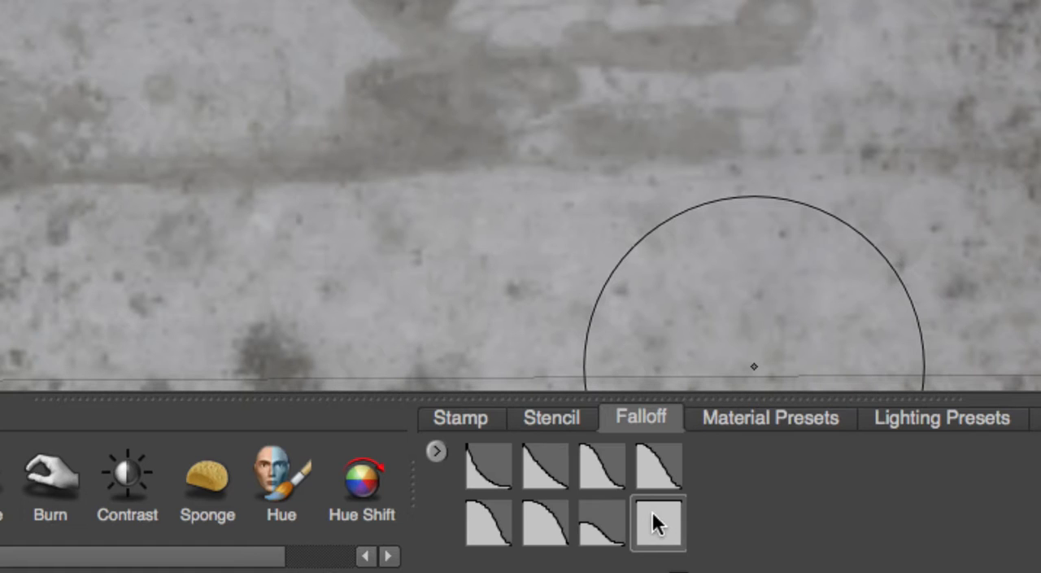
{"action": "left_click", "coordinate": [598, 537]}
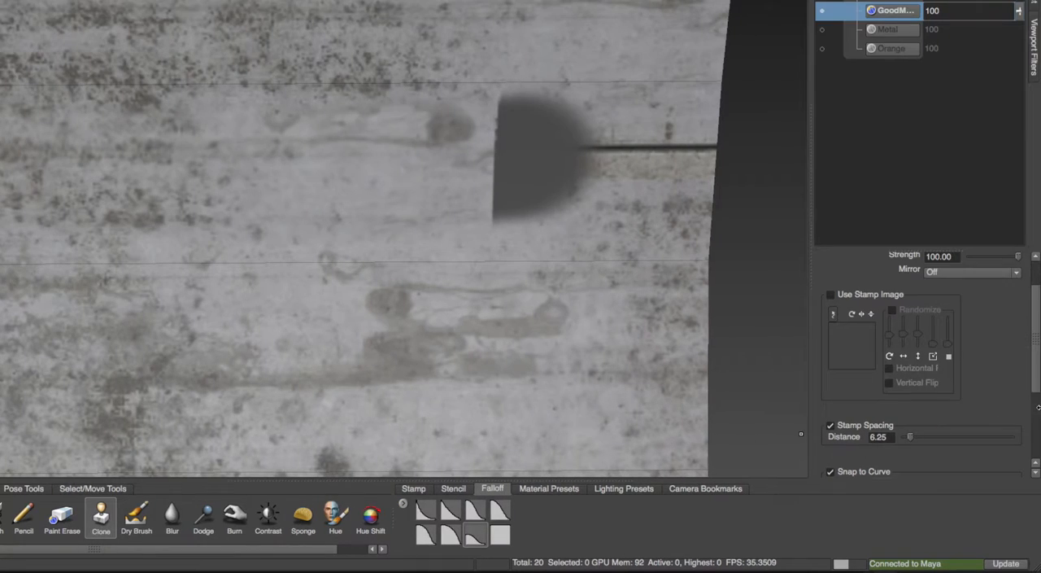
{"action": "mouse_move", "coordinate": [1035, 368]}
{"action": "left_mouse_down"}
{"action": "mouse_move", "coordinate": [1035, 410]}
{"action": "mouse_move", "coordinate": [1034, 376]}
{"action": "left_mouse_up"}
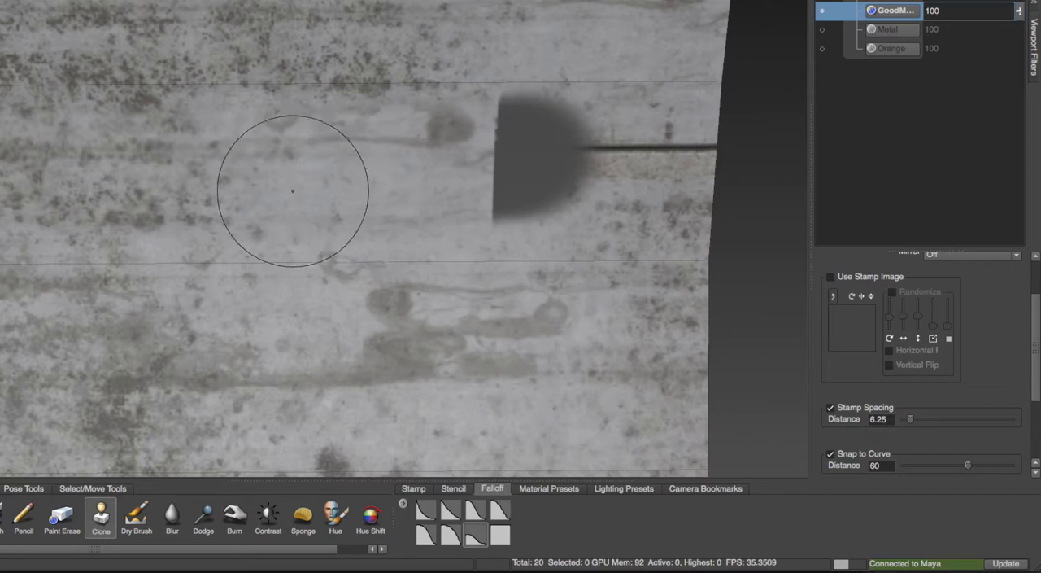
{"action": "mouse_move", "coordinate": [484, 168]}
{"action": "left_mouse_down"}
{"action": "mouse_move", "coordinate": [529, 155]}
{"action": "mouse_move", "coordinate": [501, 140]}
{"action": "mouse_move", "coordinate": [673, 147]}
{"action": "left_mouse_up"}
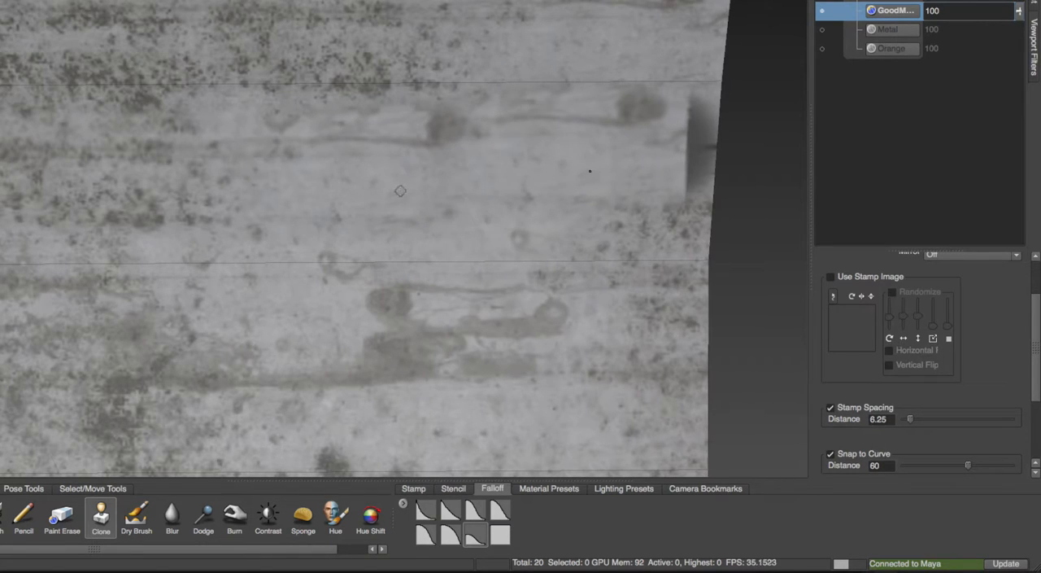
{"action": "mouse_move", "coordinate": [649, 145]}
{"action": "left_mouse_down"}
{"action": "mouse_move", "coordinate": [696, 151]}
{"action": "mouse_move", "coordinate": [657, 151]}
{"action": "left_mouse_up"}
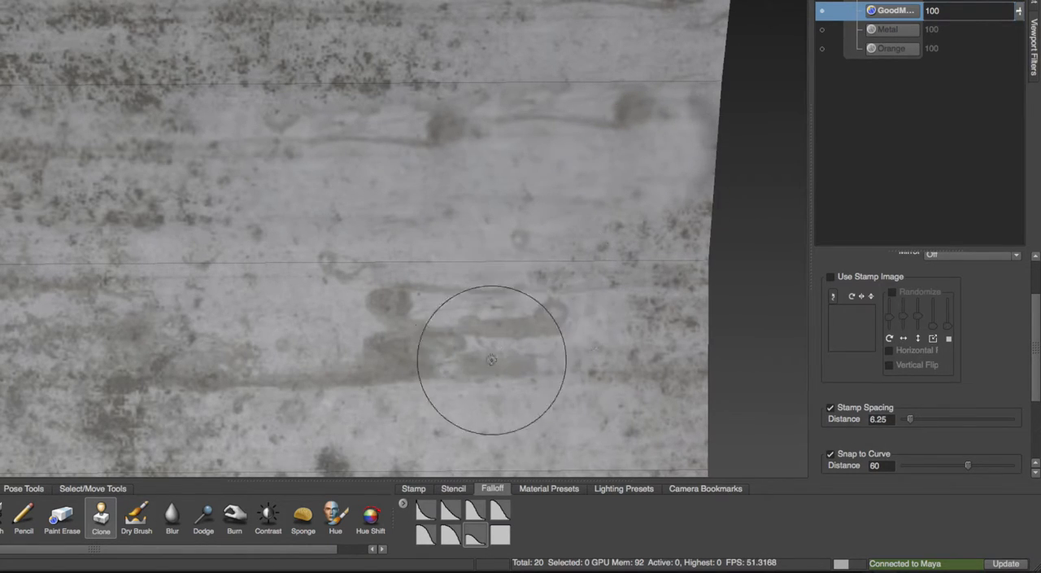
Clone stained metal from the area below onto the repaired seam near the right edge to vary its pattern.
{"action": "middle_click_drag", "start_coordinate": [430, 429], "coordinate": [437, 386], "text": "alt"}
{"action": "left_click", "coordinate": [399, 350], "text": "ctrl"}
{"action": "mouse_move", "coordinate": [595, 136]}
{"action": "left_mouse_down"}
{"action": "mouse_move", "coordinate": [625, 94]}
{"action": "mouse_move", "coordinate": [486, 89]}
{"action": "mouse_move", "coordinate": [443, 138]}
{"action": "mouse_move", "coordinate": [498, 144]}
{"action": "left_mouse_up"}
{"action": "left_click", "coordinate": [499, 145], "text": "ctrl"}
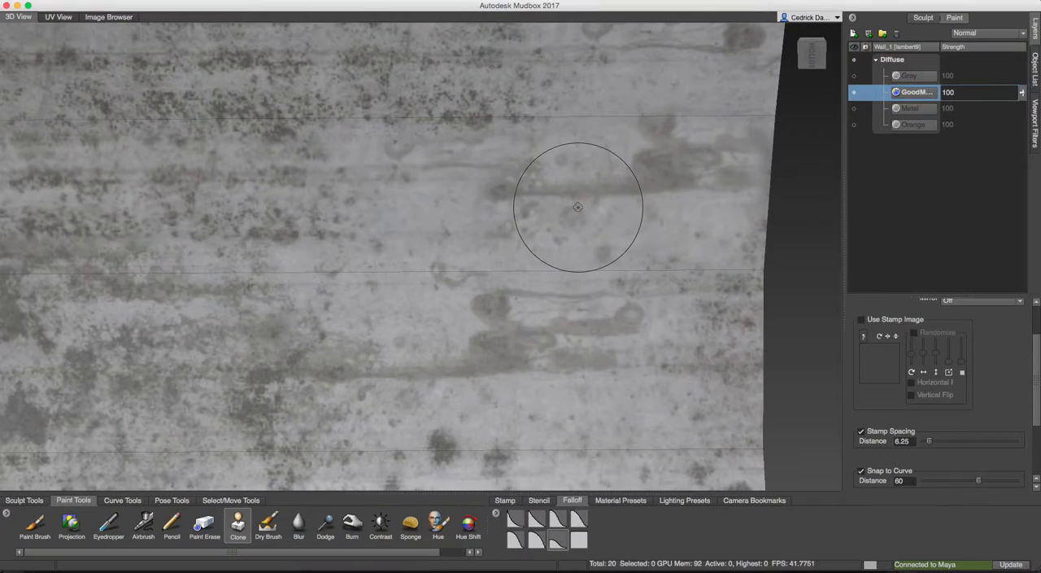
Show the stencil over the bare base of the wall and switch it to the MetalBare0153_1_M image.
{"action": "right_click_drag", "start_coordinate": [577, 206], "coordinate": [460, 248], "text": "alt"}
{"action": "left_click_drag", "start_coordinate": [460, 248], "coordinate": [638, 236], "text": "alt"}
{"action": "right_click_drag", "start_coordinate": [651, 285], "coordinate": [609, 302], "text": "alt"}
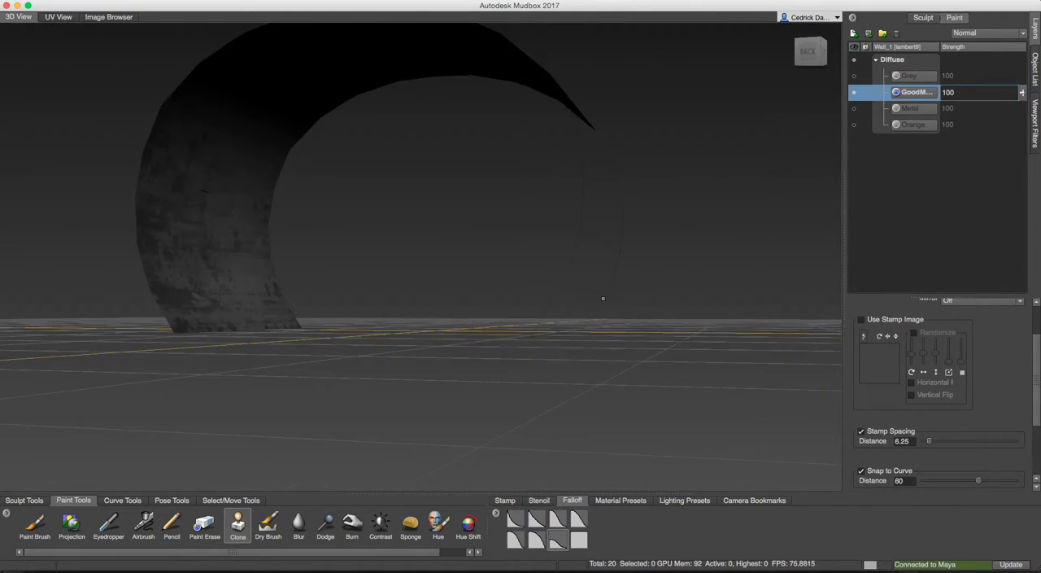
{"action": "left_click_drag", "start_coordinate": [610, 302], "coordinate": [610, 286], "text": "alt"}
{"action": "right_click_drag", "start_coordinate": [610, 286], "coordinate": [652, 281], "text": "alt"}
{"action": "middle_click_drag", "start_coordinate": [653, 282], "coordinate": [261, 302], "text": "alt"}
{"action": "left_click_drag", "start_coordinate": [260, 303], "coordinate": [375, 271], "text": "alt"}
{"action": "right_click_drag", "start_coordinate": [375, 271], "coordinate": [398, 263], "text": "alt"}
{"action": "left_click_drag", "start_coordinate": [330, 257], "coordinate": [409, 256], "text": "alt"}
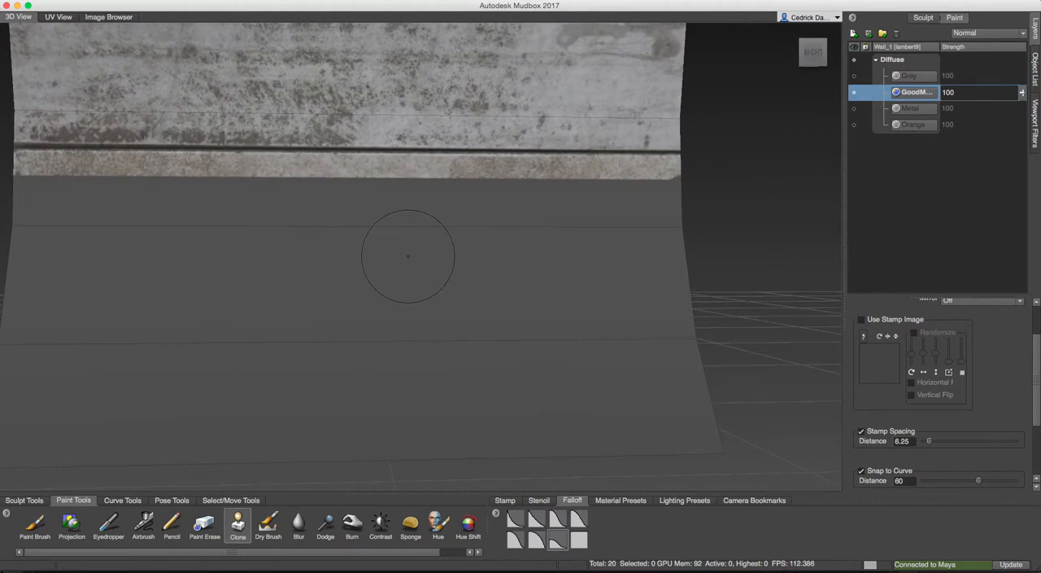
{"action": "key", "text": "q"}
{"action": "left_click_drag", "start_coordinate": [322, 253], "coordinate": [345, 444], "text": "alt"}
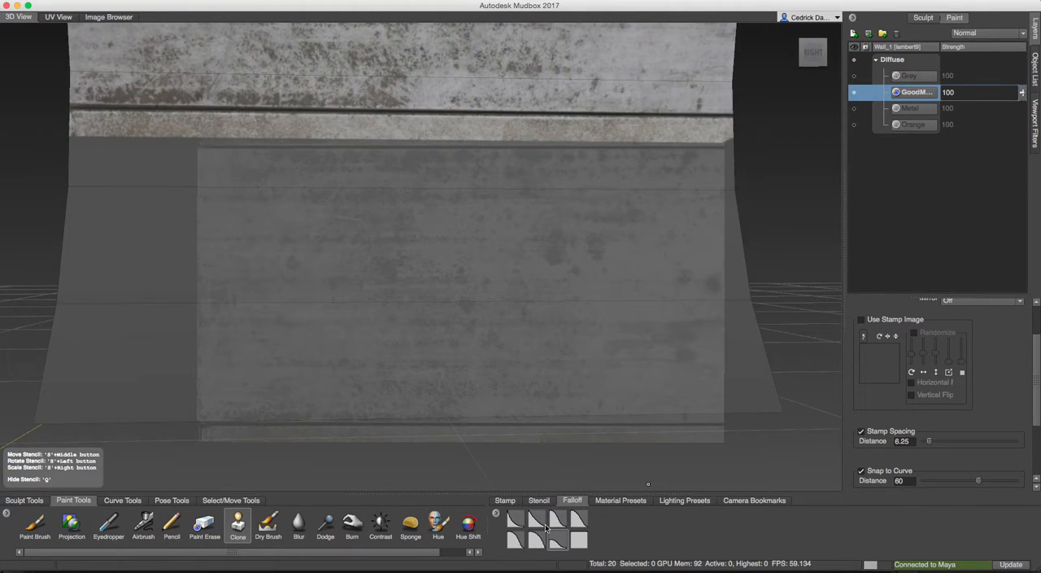
{"action": "left_click", "coordinate": [534, 502]}
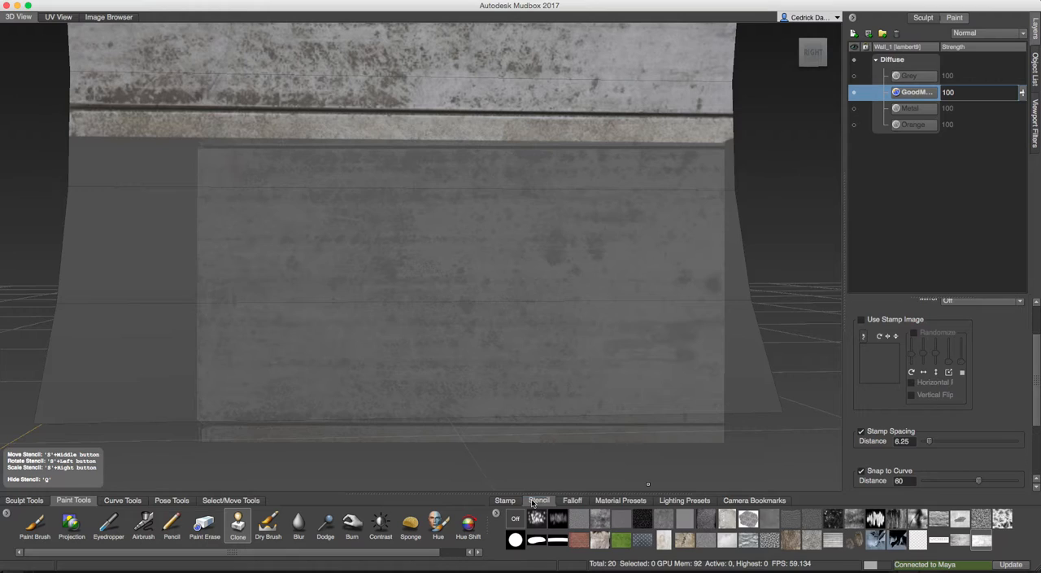
{"action": "left_click", "coordinate": [957, 540]}
Position and scale the stencil so it covers the bare lower part of the wall from edge to edge.
{"action": "left_click_drag", "start_coordinate": [423, 282], "coordinate": [433, 283], "text": "alt"}
{"action": "right_click_drag", "start_coordinate": [433, 284], "coordinate": [544, 257]}
{"action": "key", "text": "q"}
{"action": "key", "text": "q"}
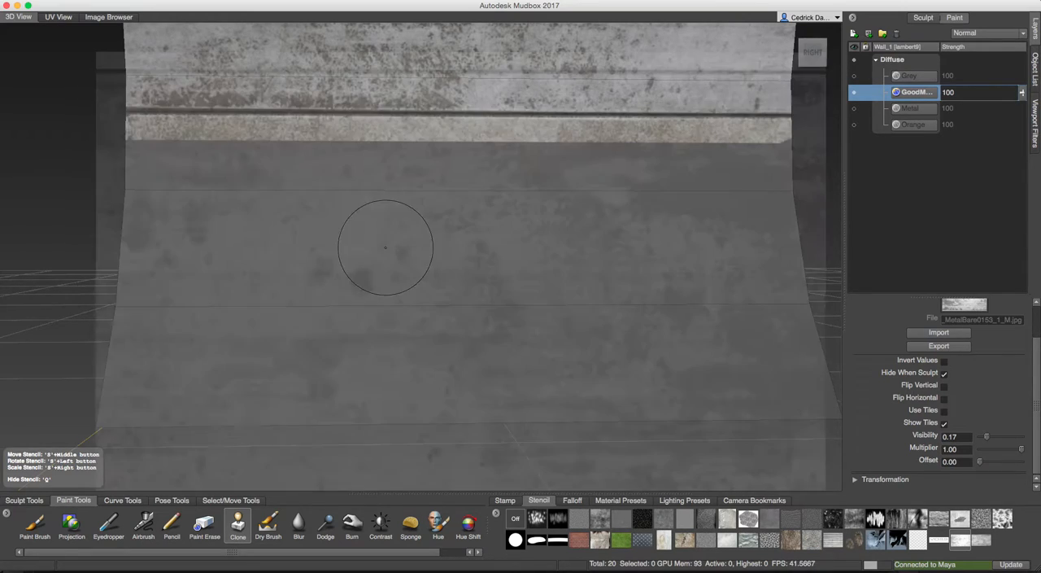
Project the MetalBare0153_1_M stencil onto the bare lower part of the wall, down to its base and across to the right edge.
{"action": "left_click", "coordinate": [82, 530]}
{"action": "mouse_move", "coordinate": [453, 290]}
{"action": "left_mouse_down"}
{"action": "mouse_move", "coordinate": [480, 273]}
{"action": "mouse_move", "coordinate": [346, 224]}
{"action": "mouse_move", "coordinate": [140, 183]}
{"action": "mouse_move", "coordinate": [260, 143]}
{"action": "mouse_move", "coordinate": [635, 163]}
{"action": "mouse_move", "coordinate": [804, 157]}
{"action": "left_mouse_up"}
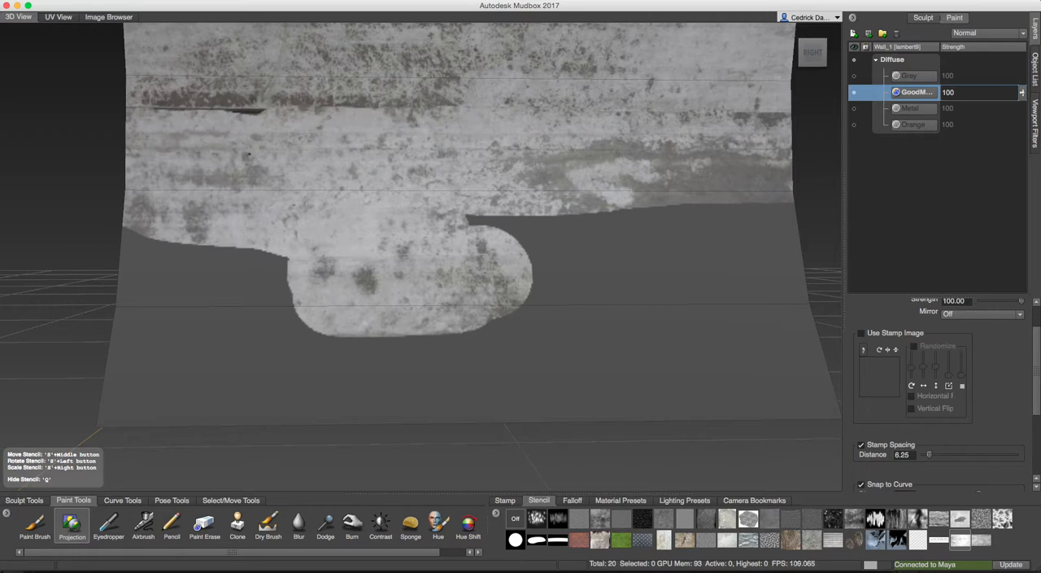
{"action": "mouse_move", "coordinate": [137, 216]}
{"action": "left_mouse_down"}
{"action": "mouse_move", "coordinate": [162, 383]}
{"action": "mouse_move", "coordinate": [232, 391]}
{"action": "mouse_move", "coordinate": [260, 314]}
{"action": "mouse_move", "coordinate": [299, 395]}
{"action": "mouse_move", "coordinate": [431, 387]}
{"action": "mouse_move", "coordinate": [355, 338]}
{"action": "left_mouse_up"}
{"action": "left_click_drag", "start_coordinate": [428, 315], "coordinate": [494, 271]}
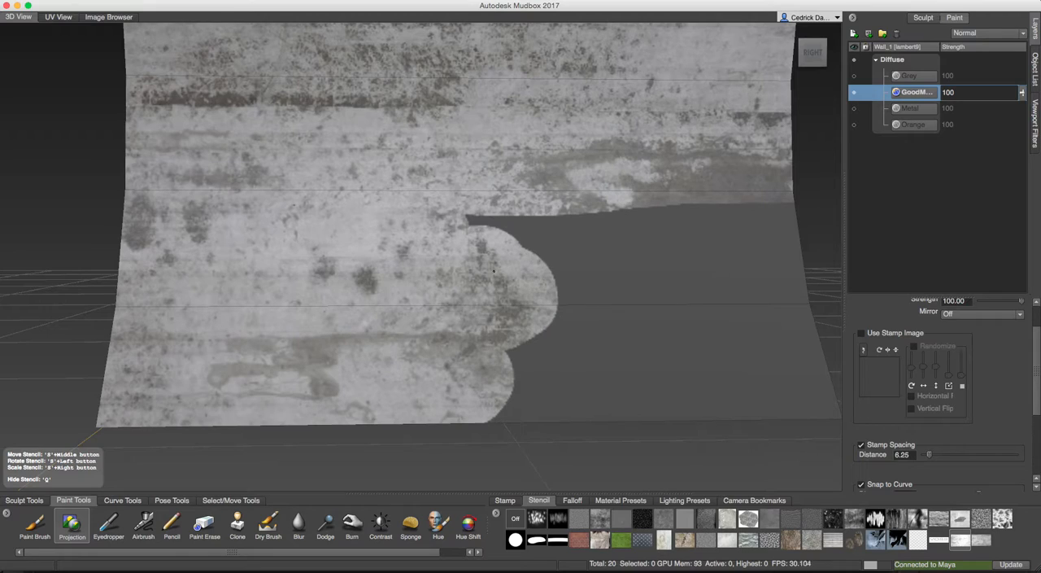
{"action": "mouse_move", "coordinate": [517, 232]}
{"action": "left_mouse_down"}
{"action": "mouse_move", "coordinate": [716, 236]}
{"action": "mouse_move", "coordinate": [777, 273]}
{"action": "mouse_move", "coordinate": [652, 303]}
{"action": "left_mouse_up"}
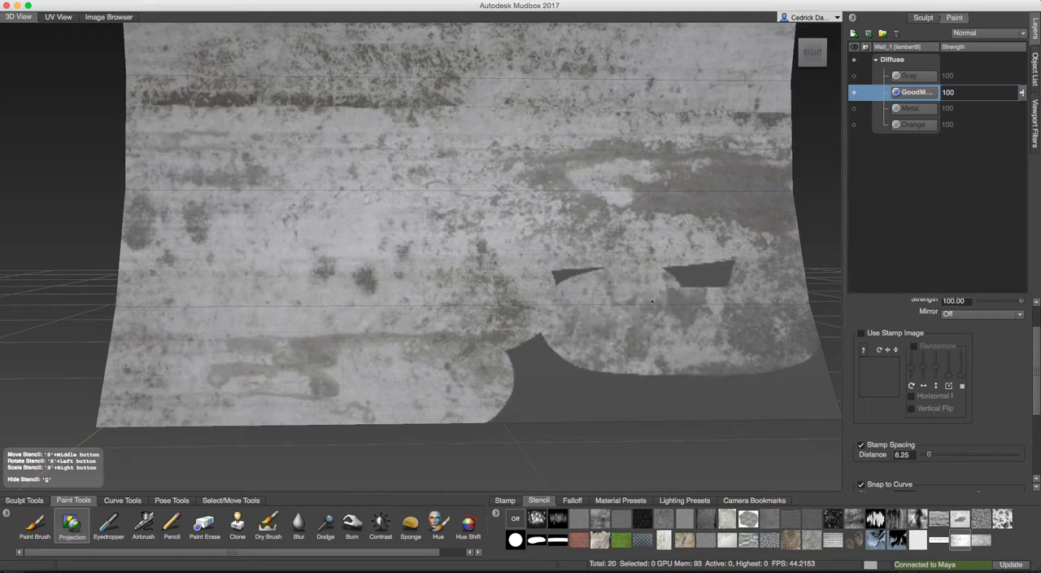
{"action": "mouse_move", "coordinate": [740, 283]}
{"action": "left_mouse_down"}
{"action": "mouse_move", "coordinate": [776, 364]}
{"action": "mouse_move", "coordinate": [602, 401]}
{"action": "mouse_move", "coordinate": [387, 408]}
{"action": "left_mouse_up"}
{"action": "left_click_drag", "start_coordinate": [532, 354], "coordinate": [557, 352]}
{"action": "left_click_drag", "start_coordinate": [607, 343], "coordinate": [614, 359], "text": "alt"}
{"action": "middle_click_drag", "start_coordinate": [614, 359], "coordinate": [574, 345], "text": "alt"}
{"action": "mouse_move", "coordinate": [725, 362]}
{"action": "left_mouse_down"}
{"action": "mouse_move", "coordinate": [766, 383]}
{"action": "mouse_move", "coordinate": [706, 371]}
{"action": "mouse_move", "coordinate": [582, 389]}
{"action": "left_mouse_up"}
{"action": "left_click_drag", "start_coordinate": [618, 333], "coordinate": [592, 337], "text": "alt"}
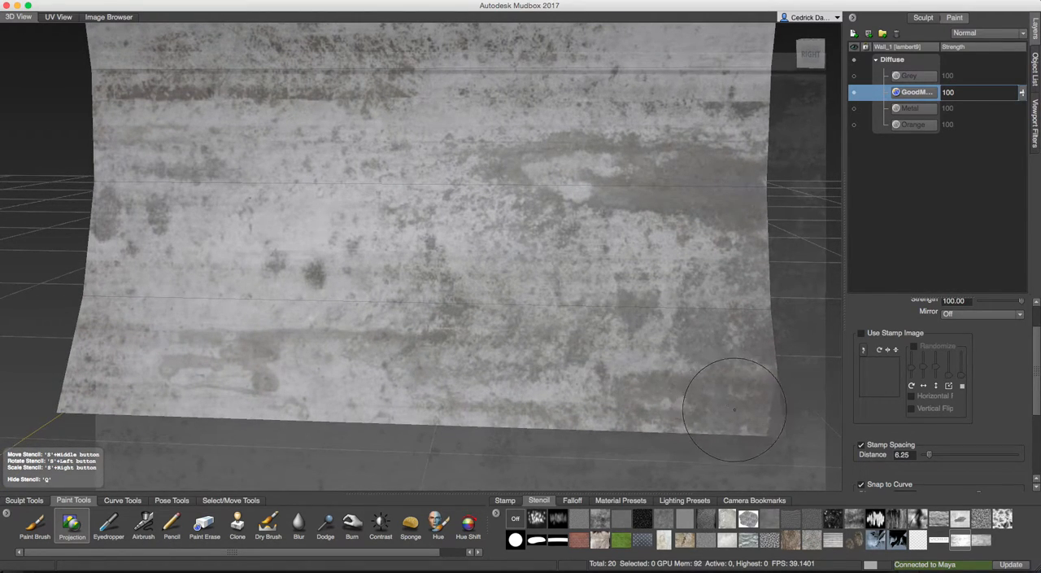
Hide the stencil and clone metal over the unpainted sliver at the wall's lower right corner.
{"action": "key", "text": "q"}
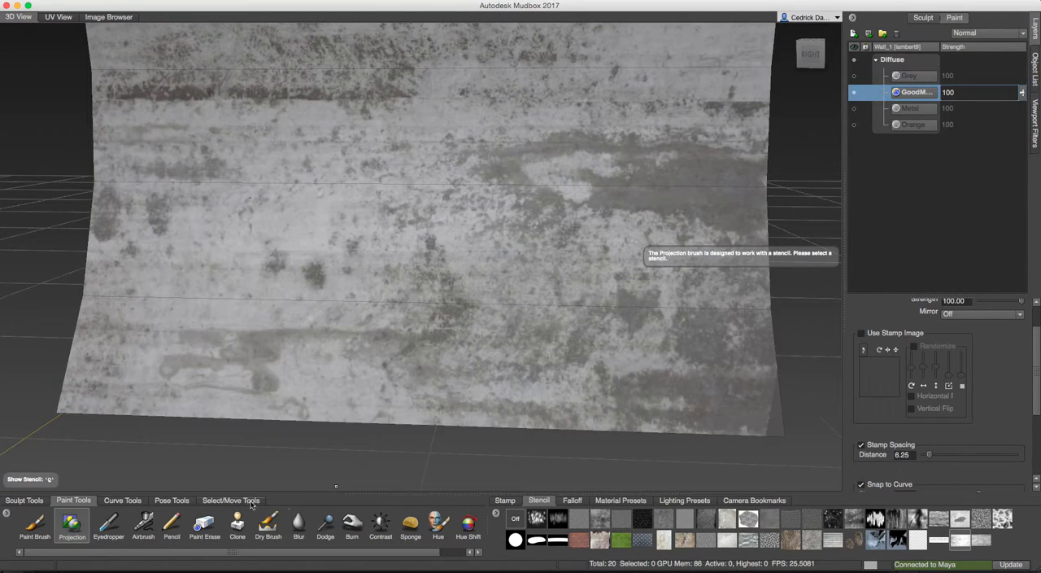
{"action": "left_click", "coordinate": [238, 525]}
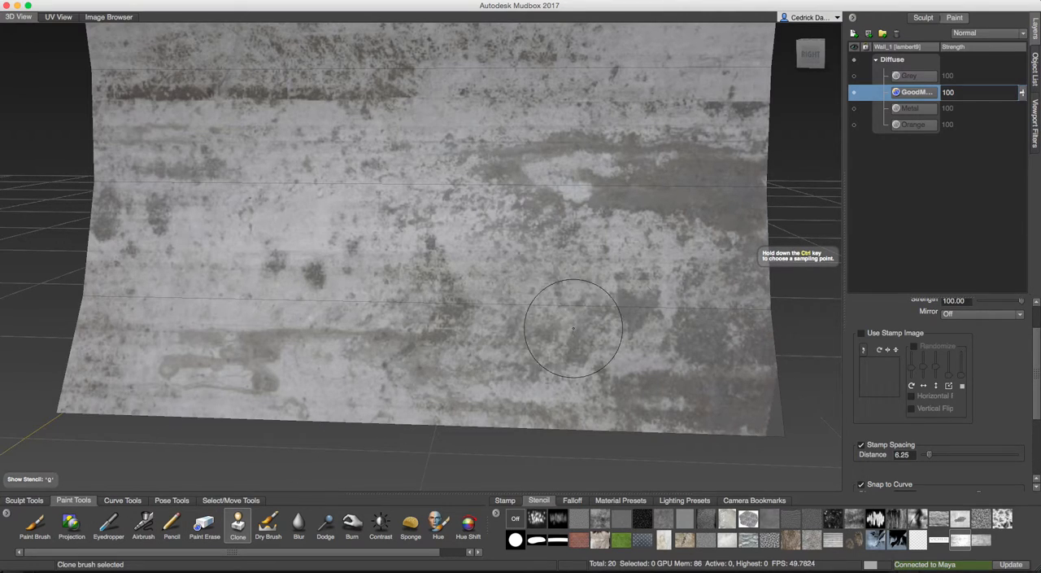
{"action": "left_click_drag", "start_coordinate": [676, 342], "coordinate": [672, 342]}
{"action": "left_click", "coordinate": [661, 389], "text": "ctrl"}
{"action": "mouse_move", "coordinate": [767, 410]}
{"action": "left_mouse_down"}
{"action": "mouse_move", "coordinate": [776, 406]}
{"action": "mouse_move", "coordinate": [774, 428]}
{"action": "mouse_move", "coordinate": [773, 381]}
{"action": "left_mouse_up"}
{"action": "left_click", "coordinate": [689, 344], "text": "ctrl"}
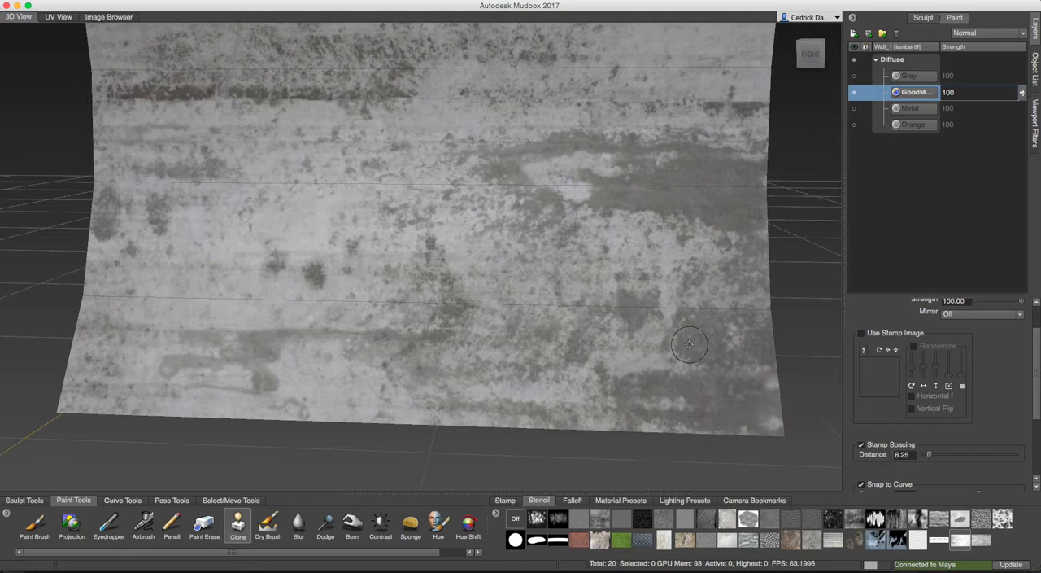
{"action": "scroll", "coordinate": [595, 273], "scroll_direction": "down", "scroll_amount": 10}
{"action": "left_click_drag", "start_coordinate": [596, 272], "coordinate": [630, 262], "text": "alt"}
{"action": "scroll", "coordinate": [483, 268], "scroll_direction": "up", "scroll_amount": 5}
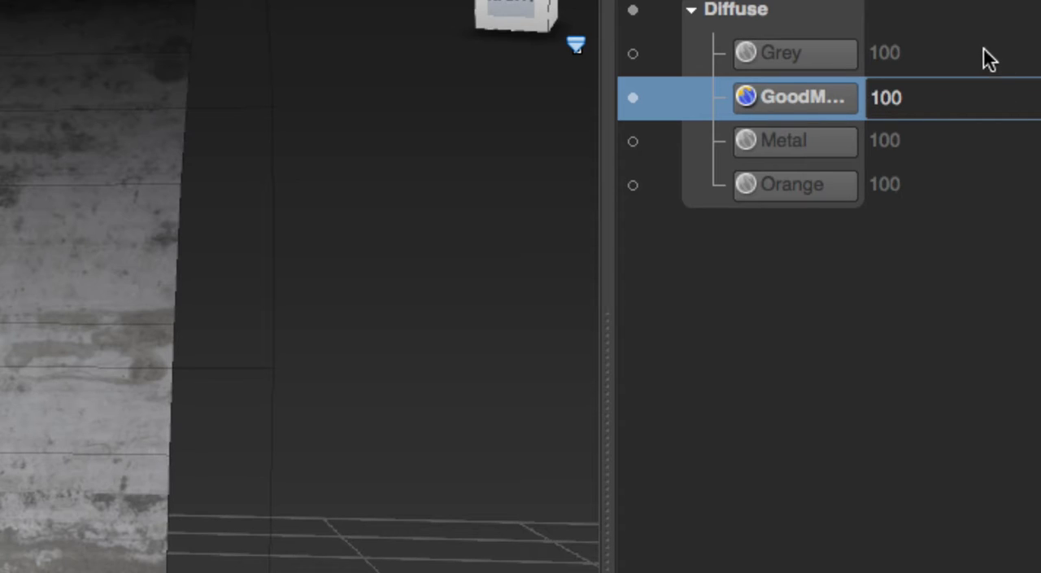
{"action": "right_click", "coordinate": [786, 99]}
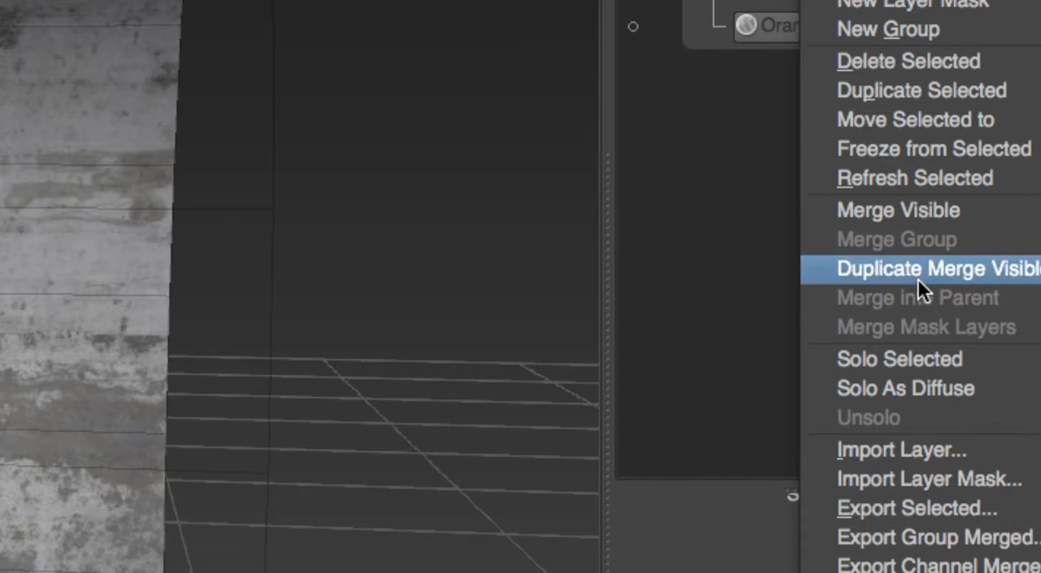
{"action": "left_click", "coordinate": [795, 92]}
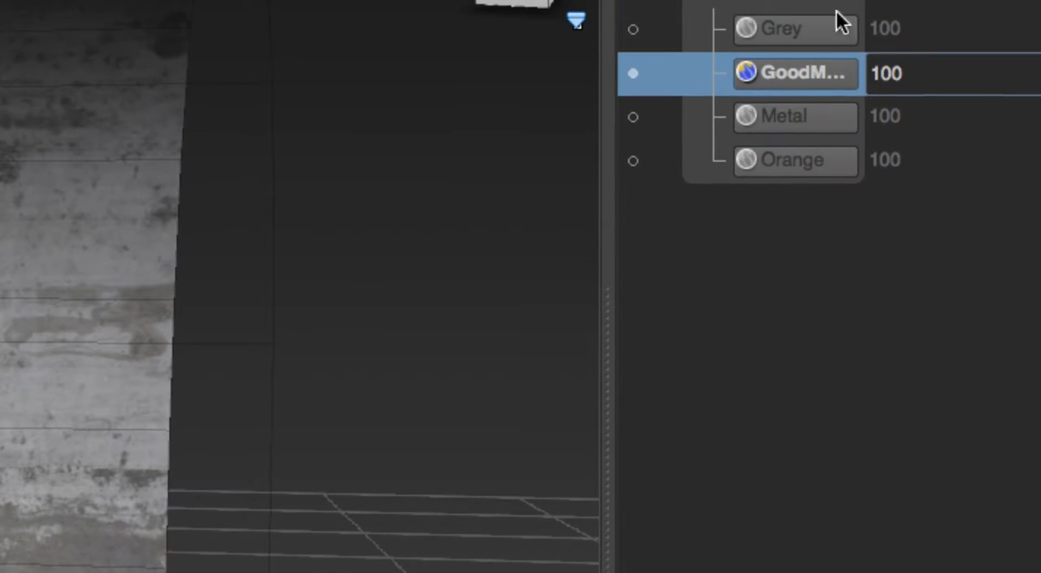
{"action": "right_click", "coordinate": [796, 79]}
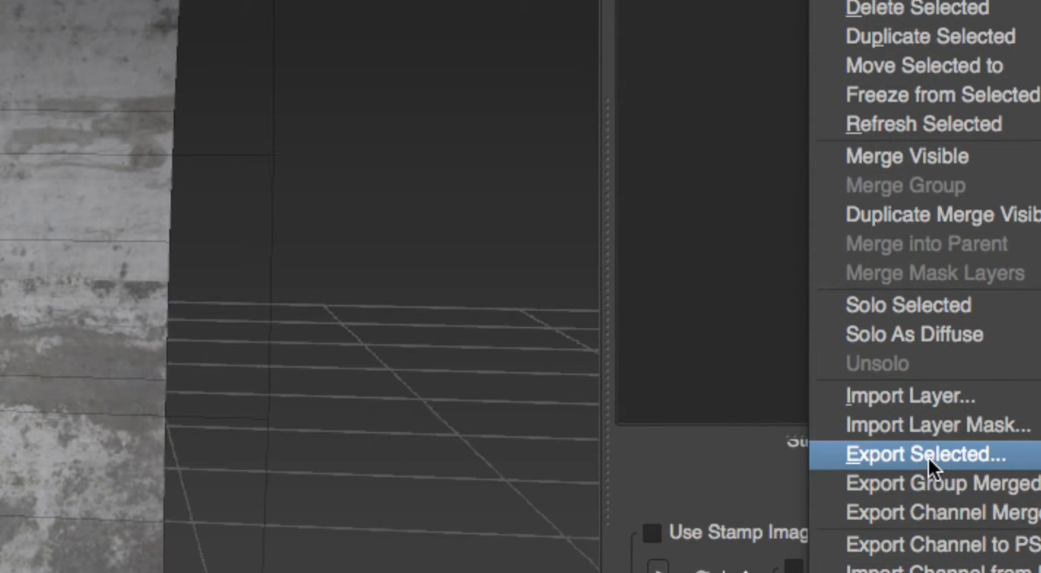
{"action": "left_click", "coordinate": [928, 454]}
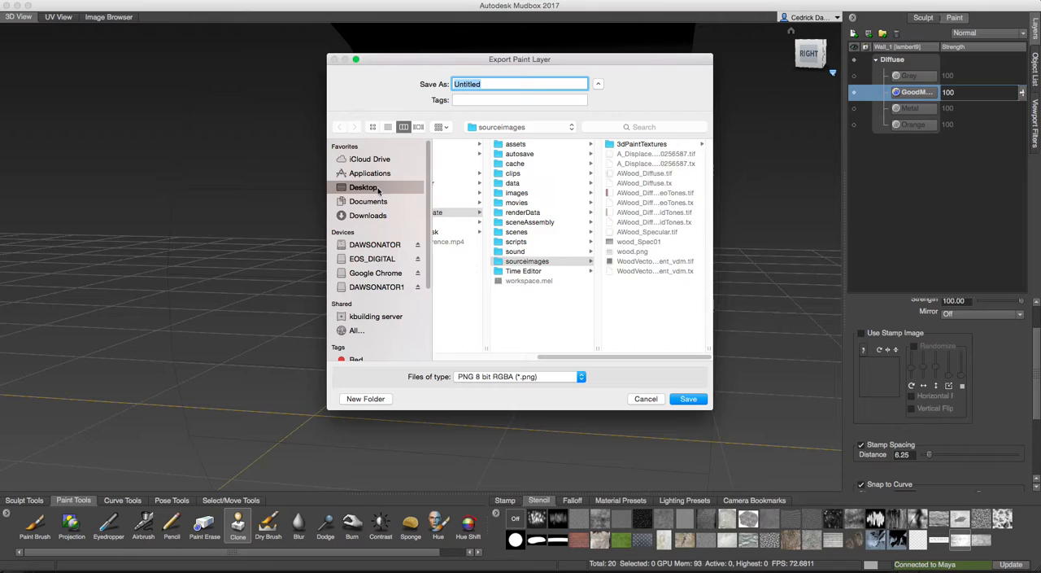
{"action": "left_click", "coordinate": [379, 189]}
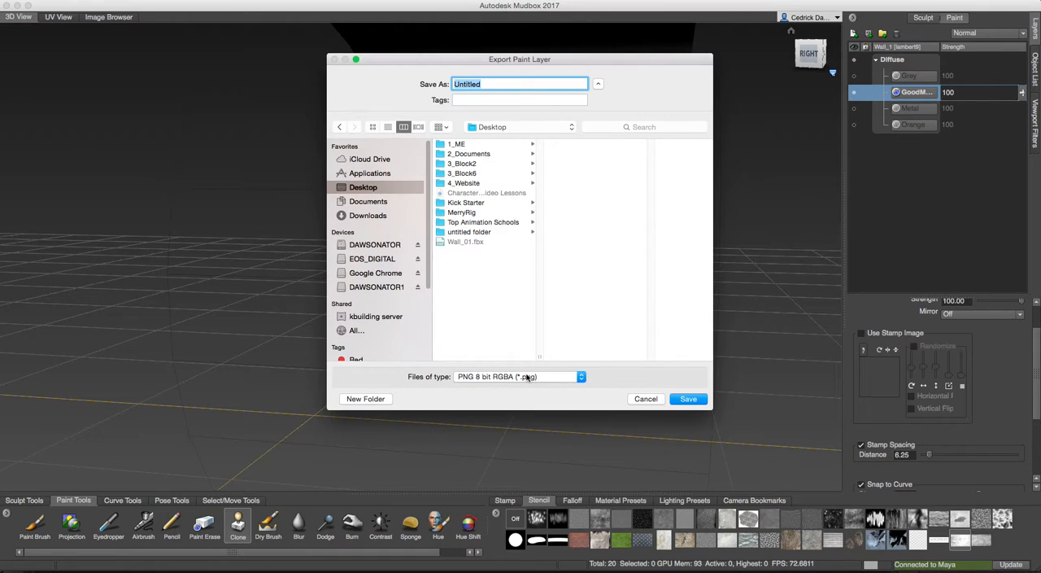
{"action": "left_click", "coordinate": [642, 398]}
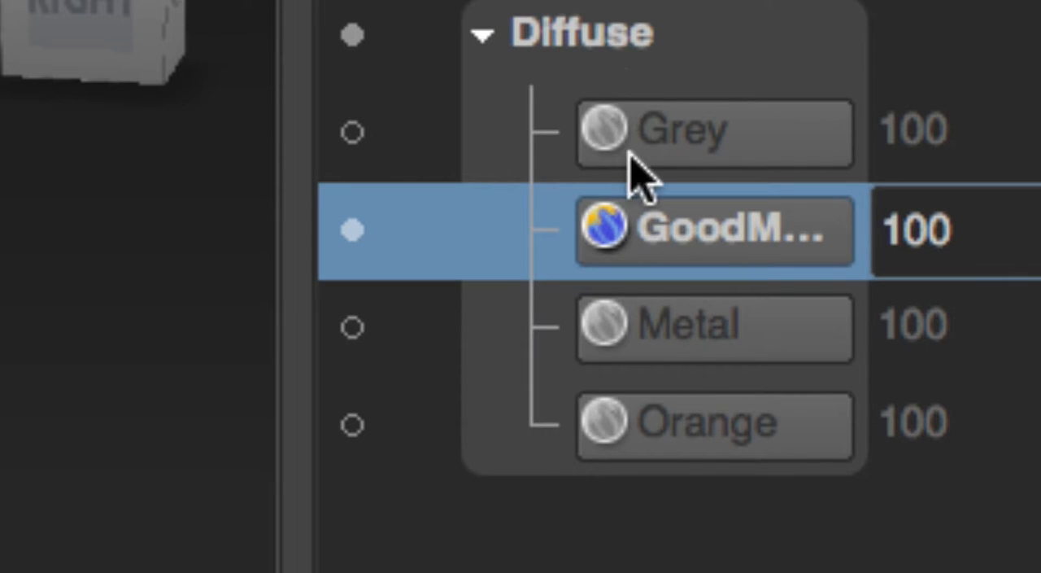
Export the GoodMetal paint layer to the Desktop as a Targa 8 bit RGBA file named Wall_01Diffuse.
{"action": "right_click", "coordinate": [633, 285]}
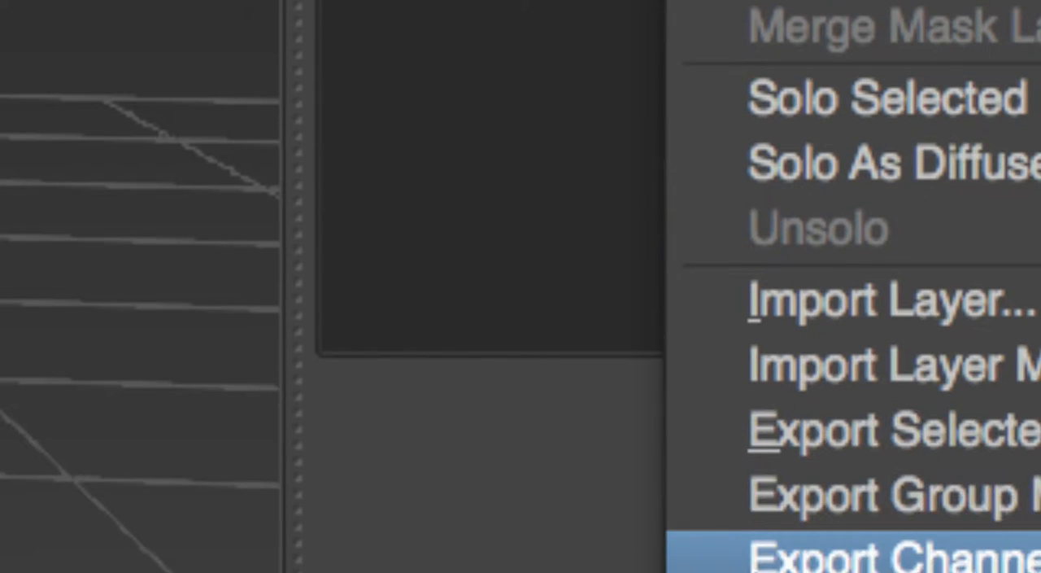
{"action": "left_click", "coordinate": [838, 443]}
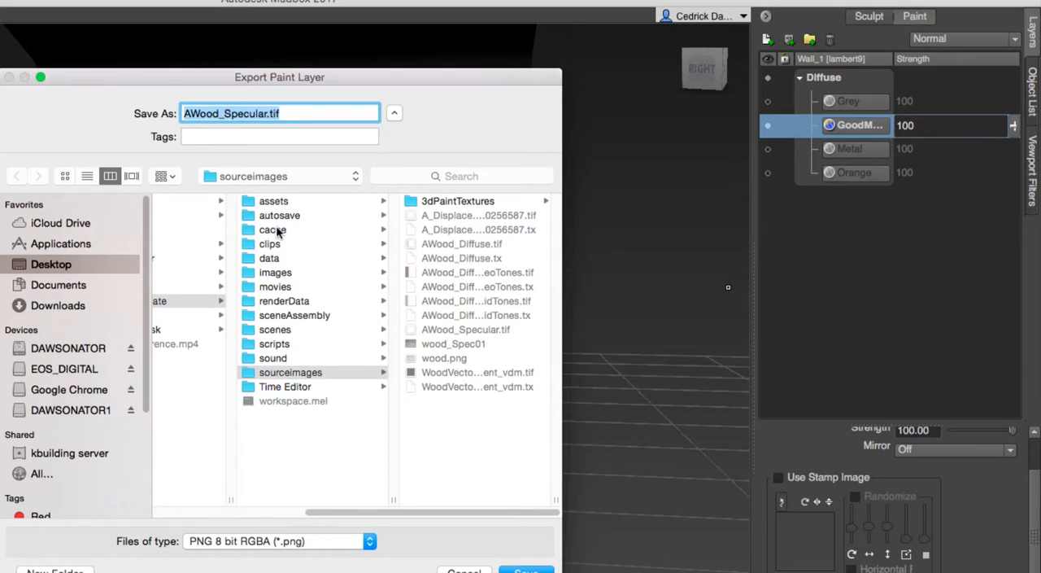
{"action": "left_click_drag", "start_coordinate": [243, 77], "coordinate": [366, 79]}
{"action": "left_click", "coordinate": [173, 270]}
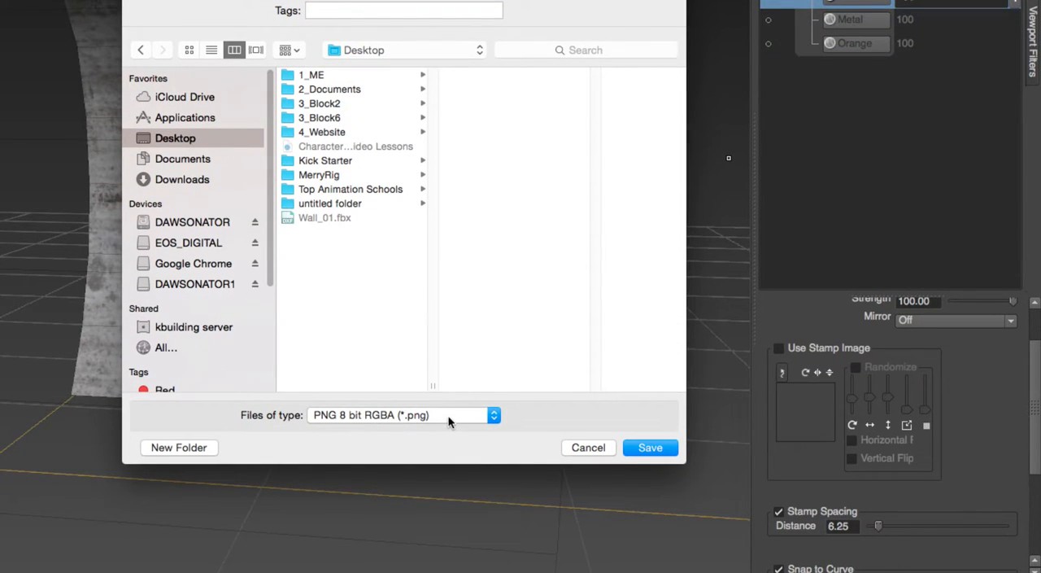
{"action": "left_click", "coordinate": [448, 416]}
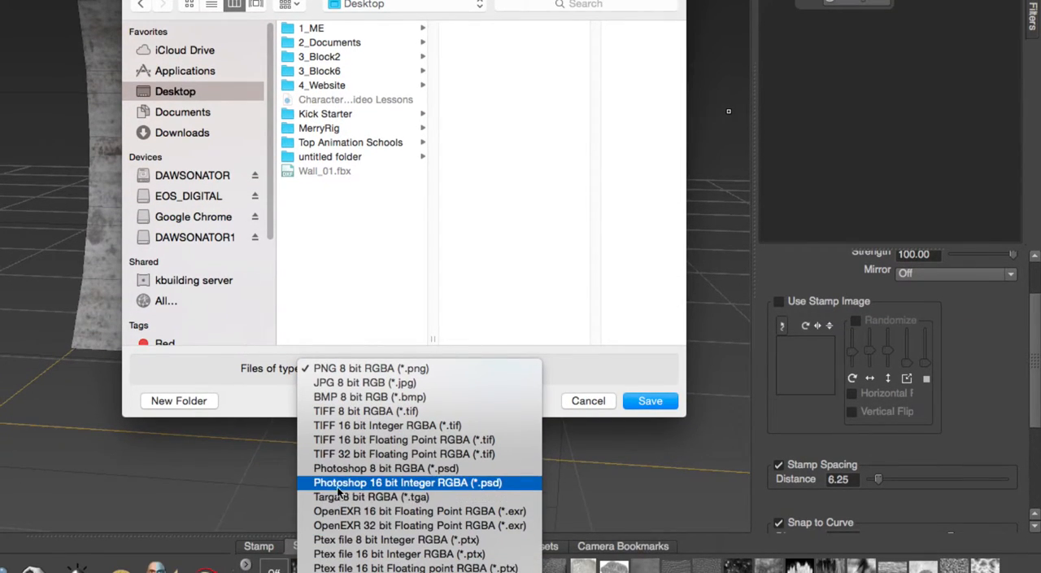
{"action": "left_click", "coordinate": [357, 498]}
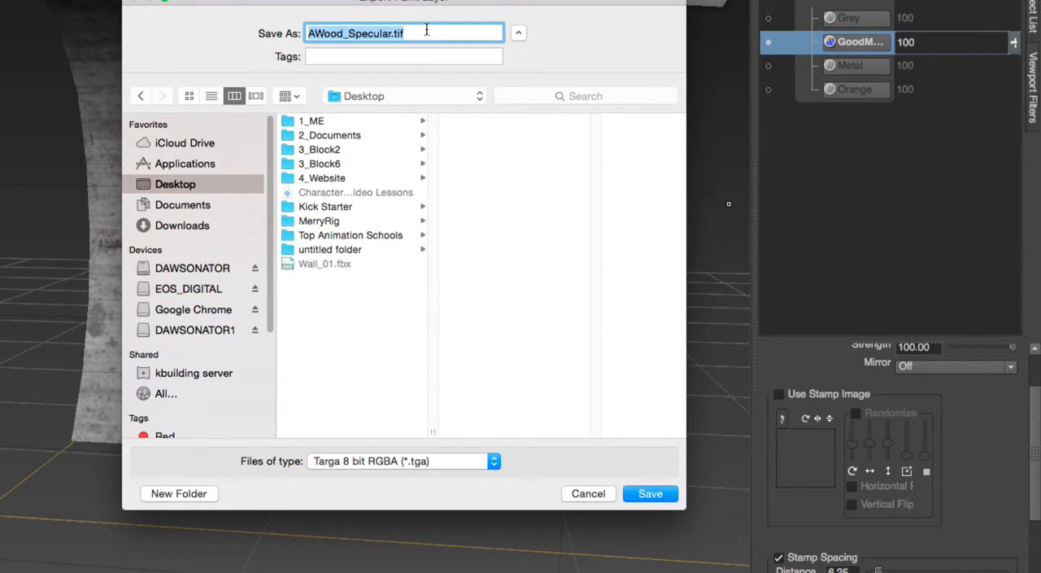
{"action": "type", "text": "Wall_01"}
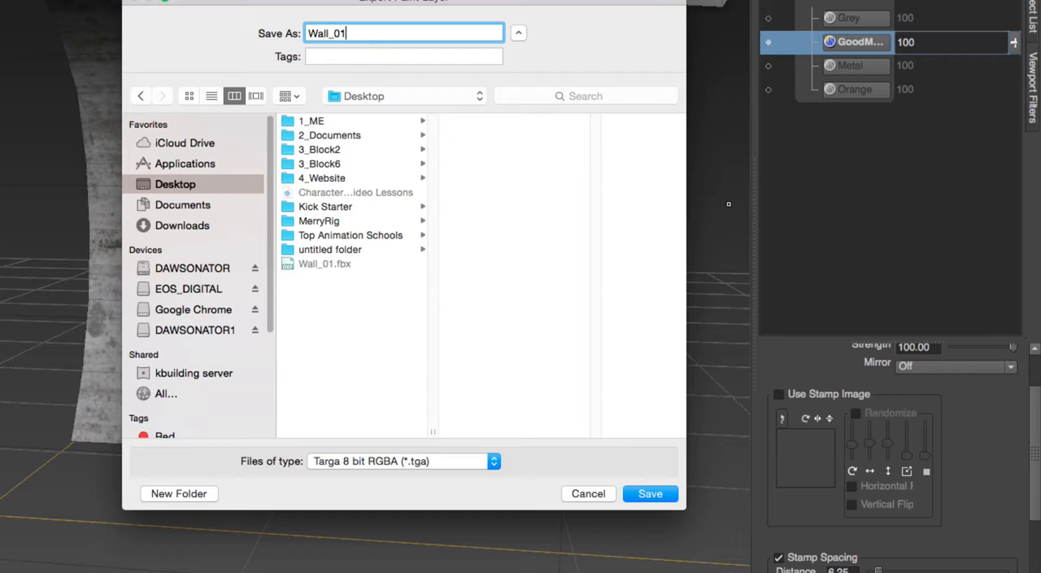
{"action": "type", "text": "Diffuse"}
{"action": "left_click", "coordinate": [631, 494]}
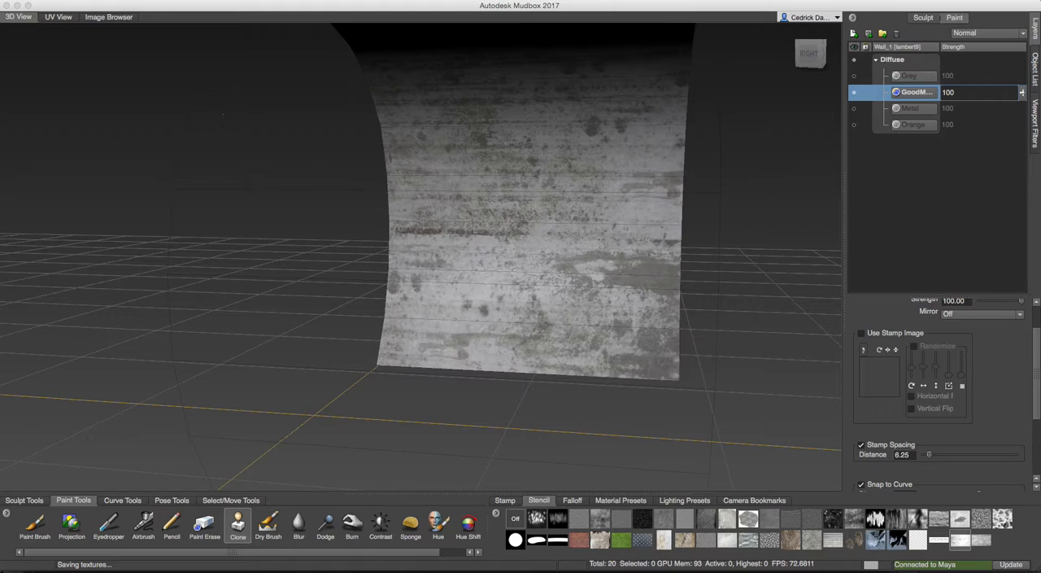
Minimize Mudbox and the browser window to switch to Maya.
{"action": "left_click", "coordinate": [17, 6]}
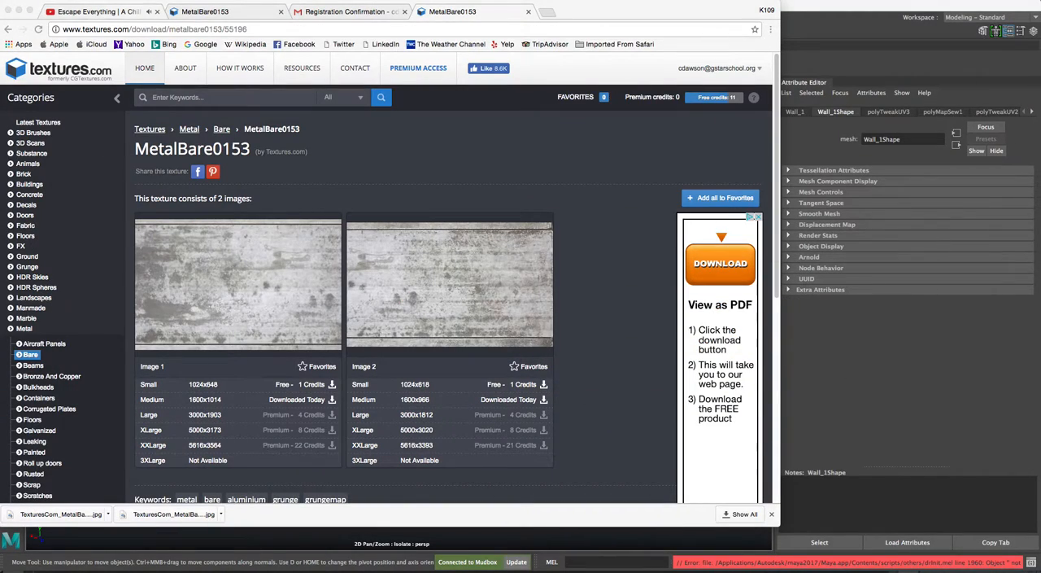
{"action": "left_click", "coordinate": [589, 22]}
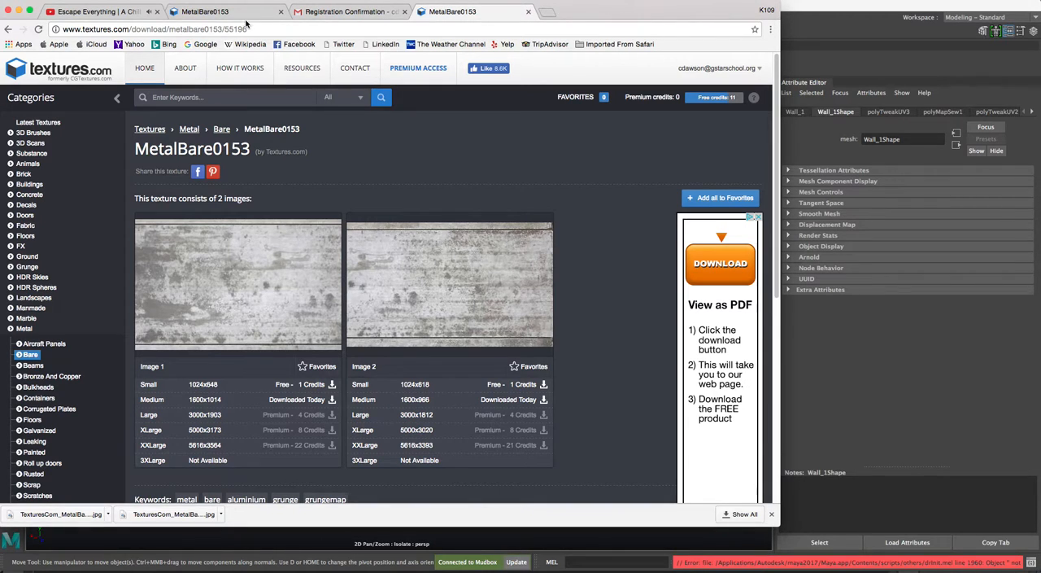
{"action": "left_click", "coordinate": [18, 10]}
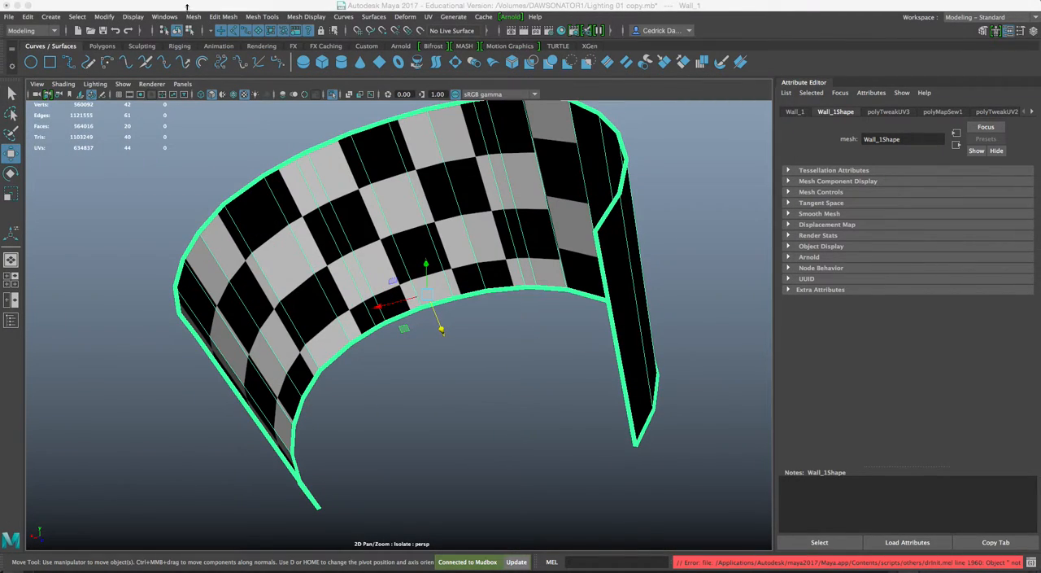
Assign a new Arnold aiStandard material to the curved wall.
{"action": "mouse_move", "coordinate": [395, 242]}
{"action": "left_mouse_down", "text": "alt"}
{"action": "mouse_move", "coordinate": [431, 254]}
{"action": "mouse_move", "coordinate": [406, 257]}
{"action": "left_mouse_up", "text": "alt"}
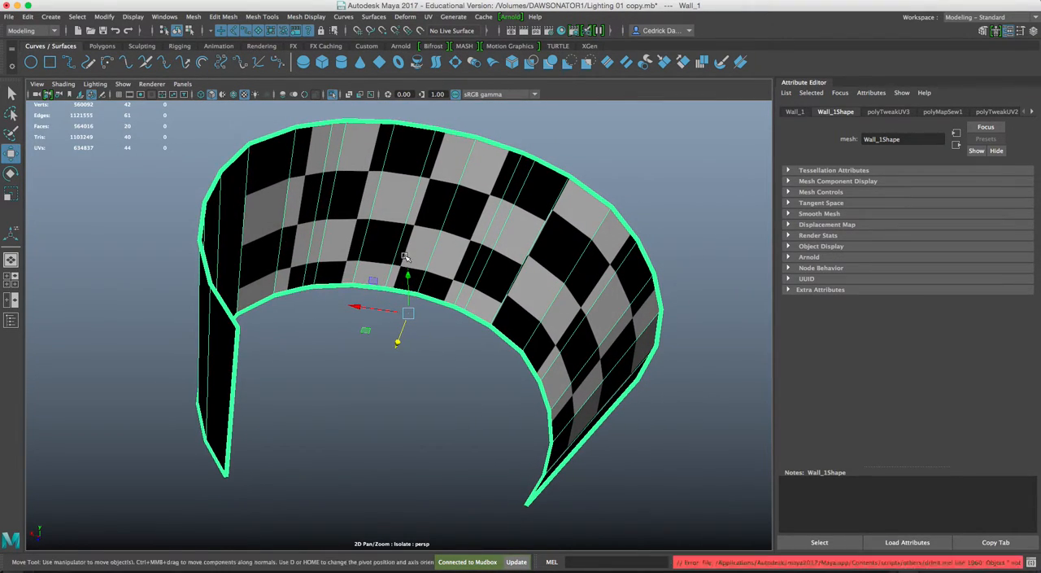
{"action": "right_click", "coordinate": [382, 171]}
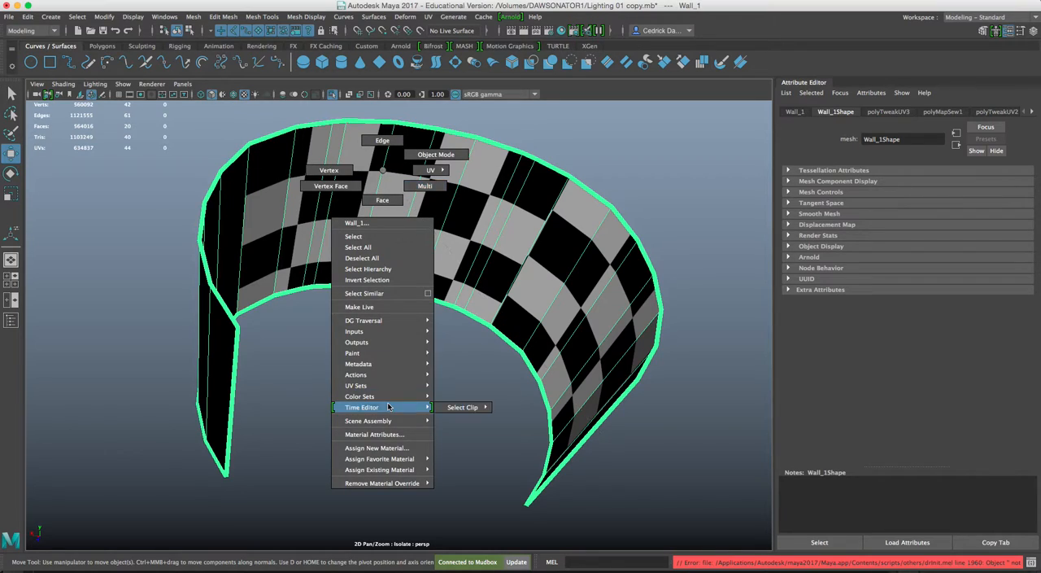
{"action": "left_click", "coordinate": [376, 447]}
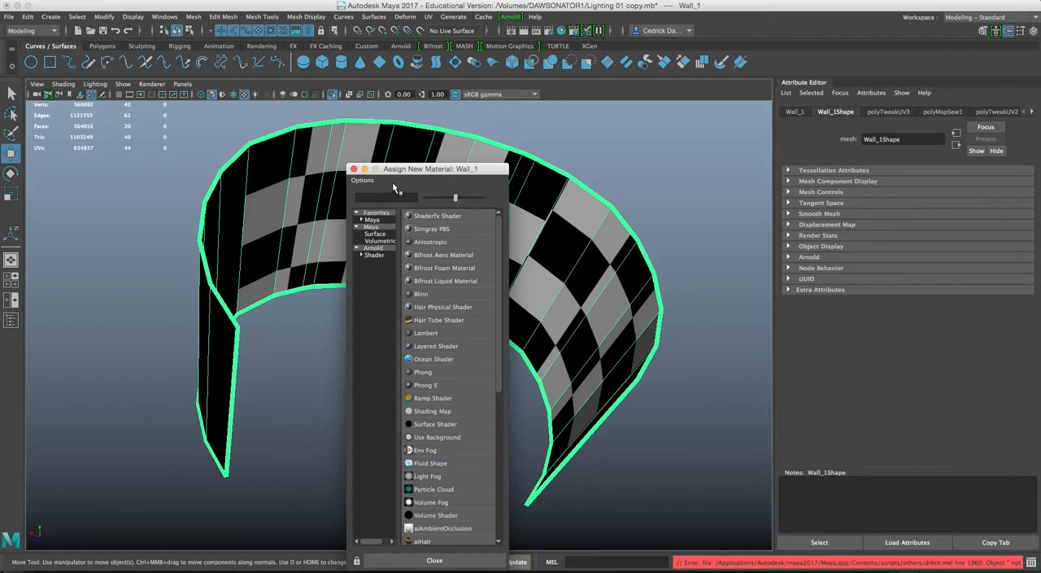
{"action": "left_click_drag", "start_coordinate": [398, 170], "coordinate": [583, 75]}
{"action": "left_click", "coordinate": [558, 155]}
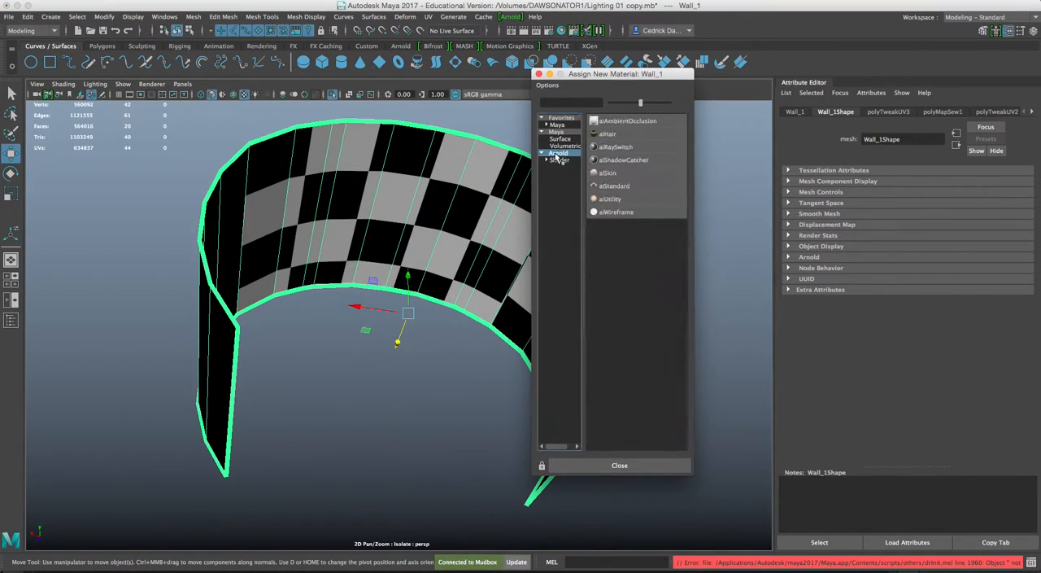
{"action": "left_click", "coordinate": [612, 186]}
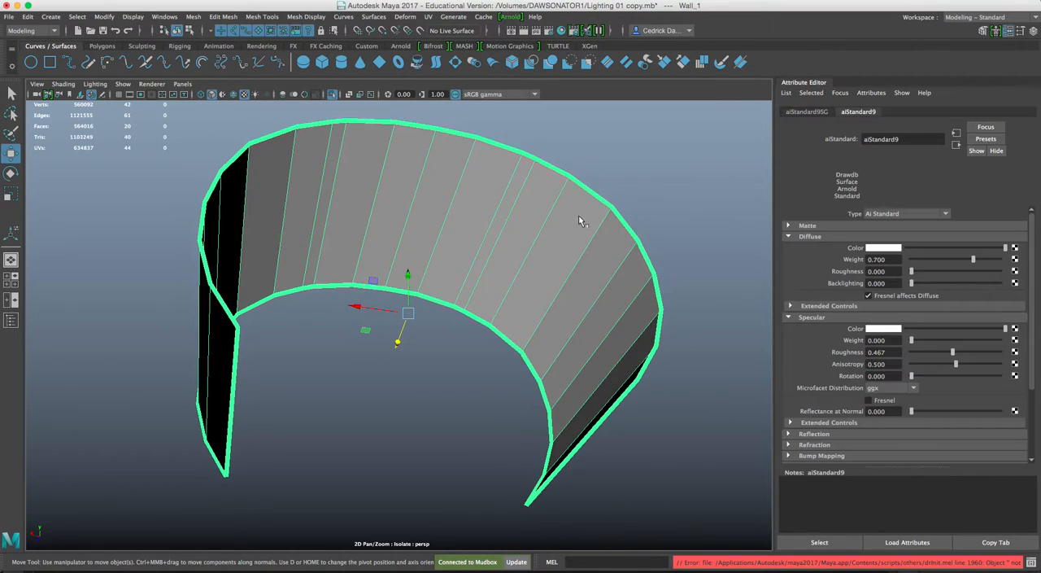
Rename the wall's new aiStandard material as Wall_01.
{"action": "left_click_drag", "start_coordinate": [907, 142], "coordinate": [867, 139]}
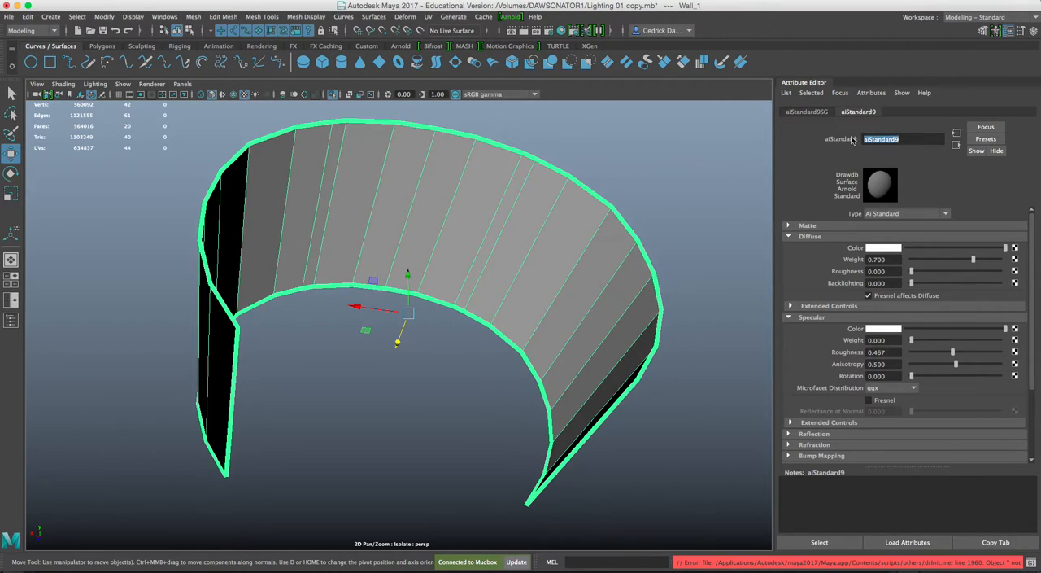
{"action": "type", "text": "Wall_01"}
{"action": "key", "text": "Return"}
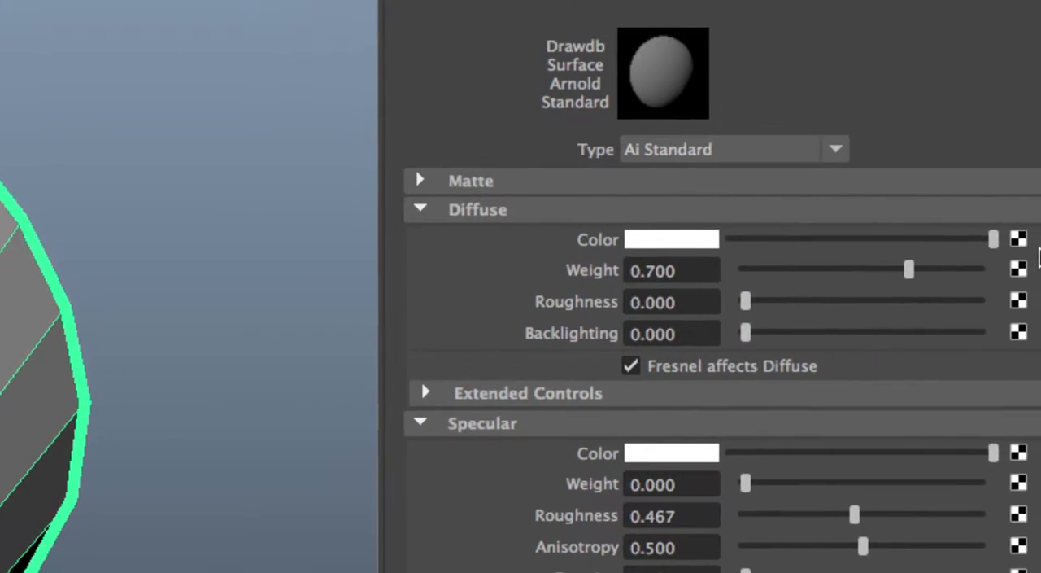
Connect a File texture to the Wall_01 material's diffuse color and load Wall_01Diffuse.tga from the Desktop as its image.
{"action": "left_click", "coordinate": [973, 239]}
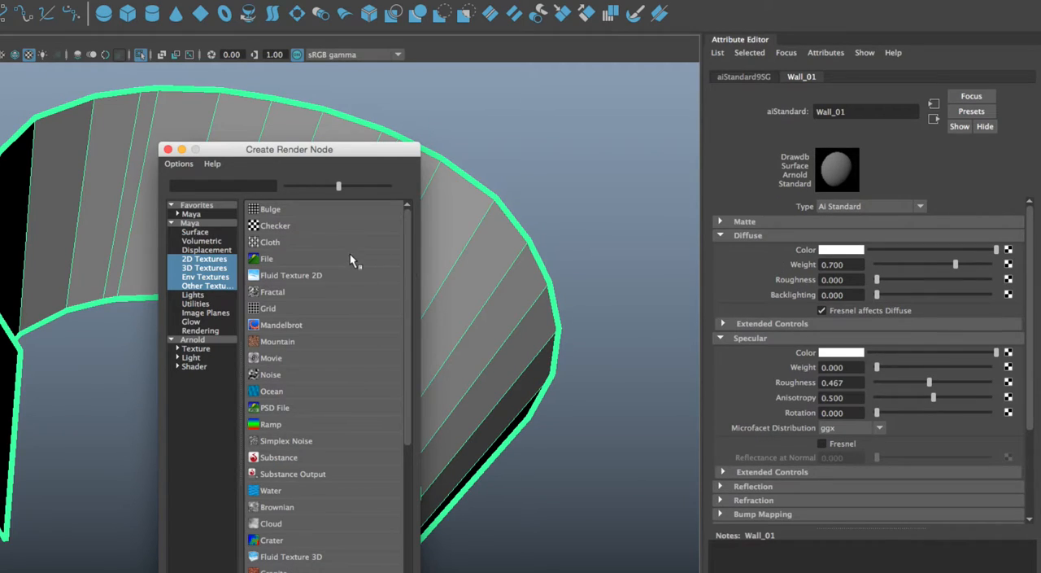
{"action": "left_click", "coordinate": [351, 258]}
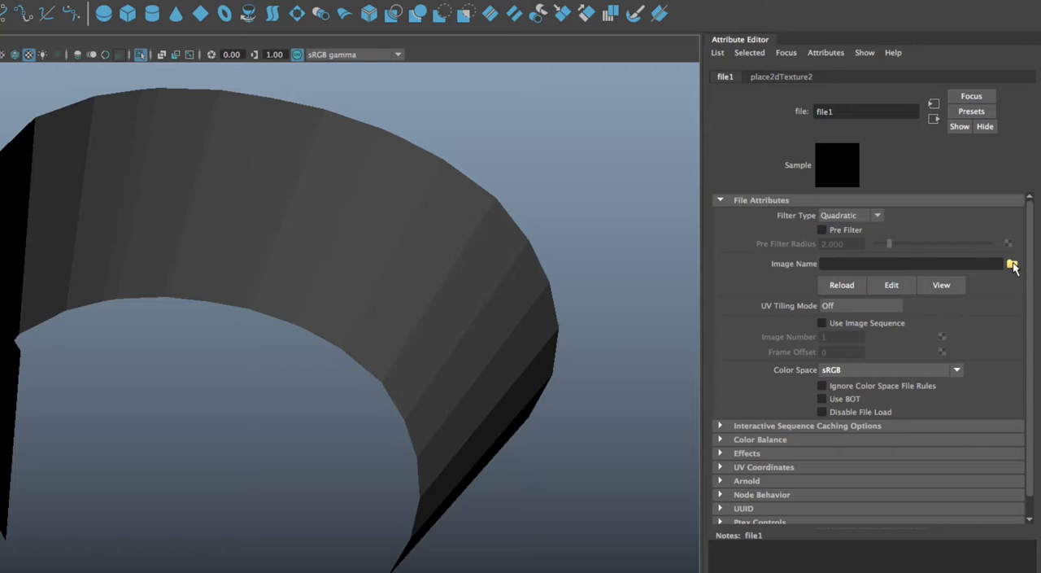
{"action": "left_click", "coordinate": [1013, 265]}
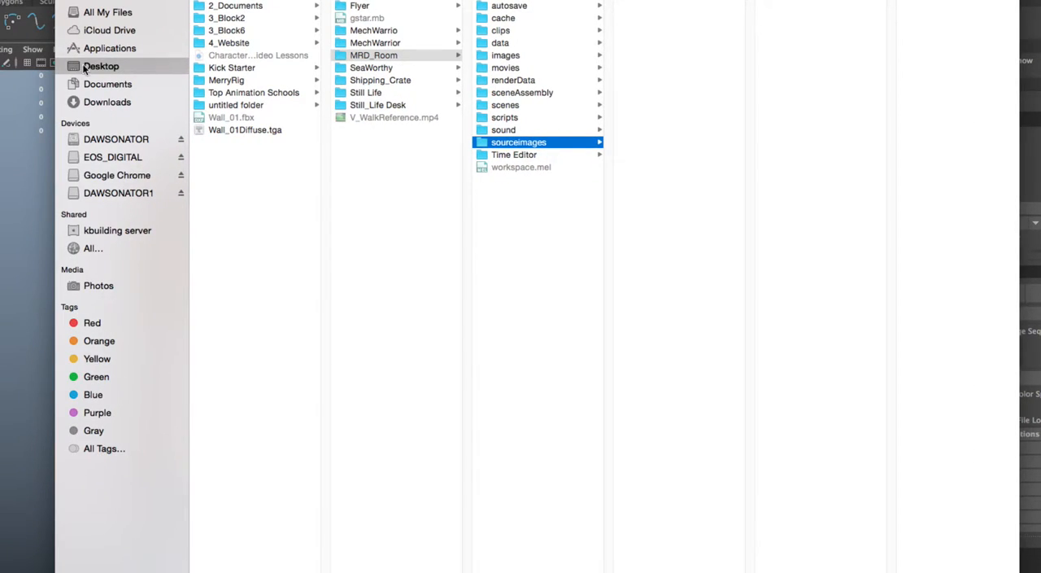
{"action": "left_click", "coordinate": [91, 67]}
{"action": "left_click", "coordinate": [229, 190]}
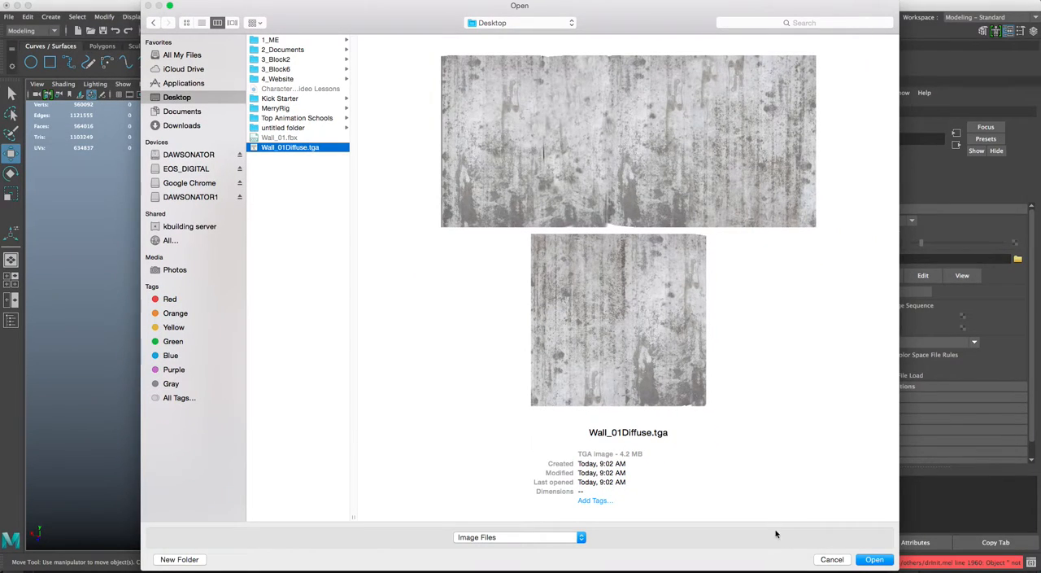
{"action": "left_click", "coordinate": [874, 560]}
Select the curved wall and turn on its smooth mesh preview.
{"action": "left_click_drag", "start_coordinate": [583, 305], "coordinate": [609, 340], "text": "alt"}
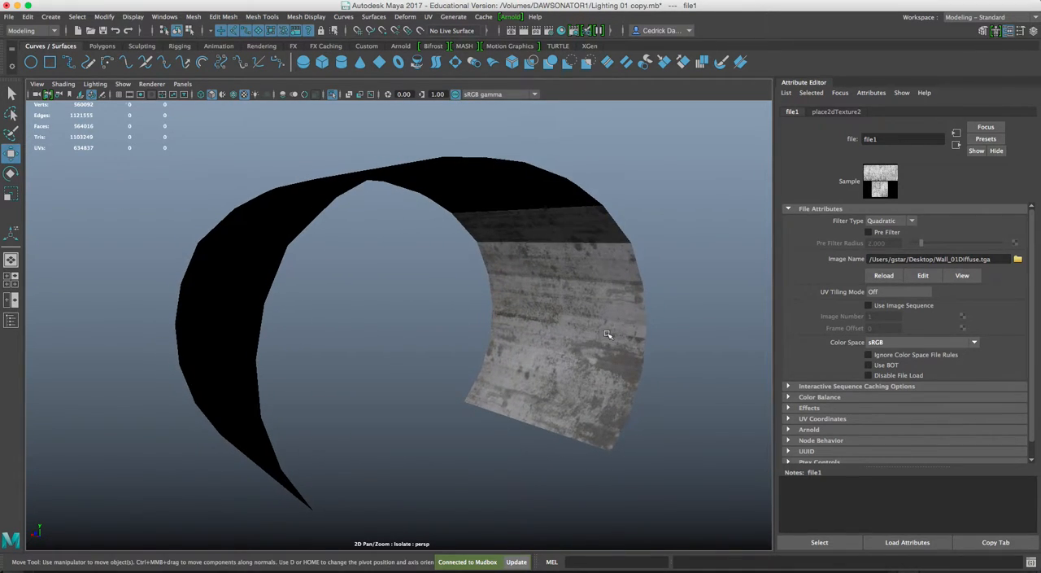
{"action": "left_click", "coordinate": [607, 333]}
{"action": "key", "text": "3"}
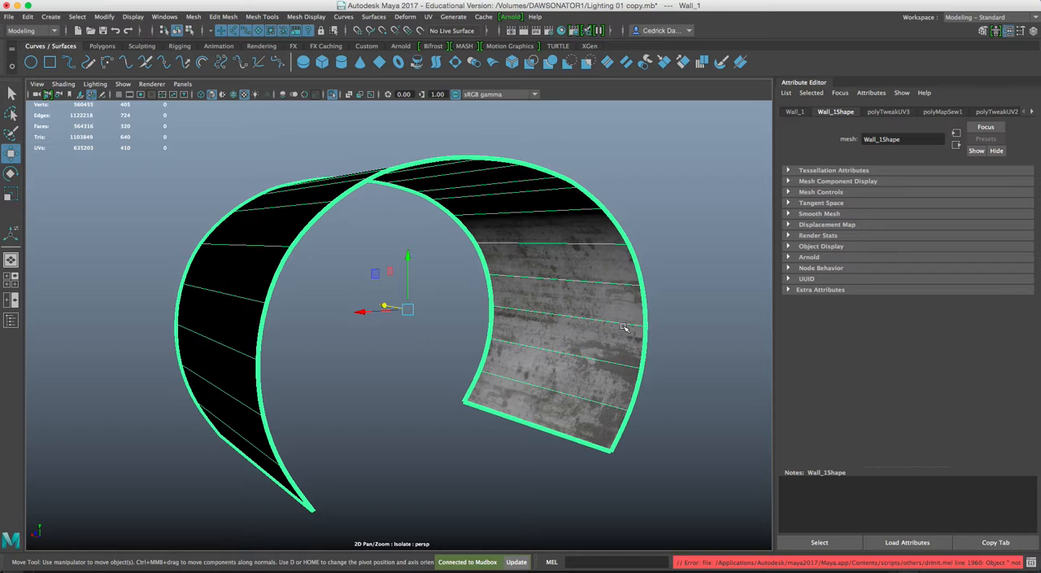
Examine the concrete-like texture on the curved wall's inner surface from several angles, both up close and from farther away.
{"action": "left_click_drag", "start_coordinate": [579, 285], "coordinate": [472, 261], "text": "alt"}
{"action": "left_click", "coordinate": [479, 288]}
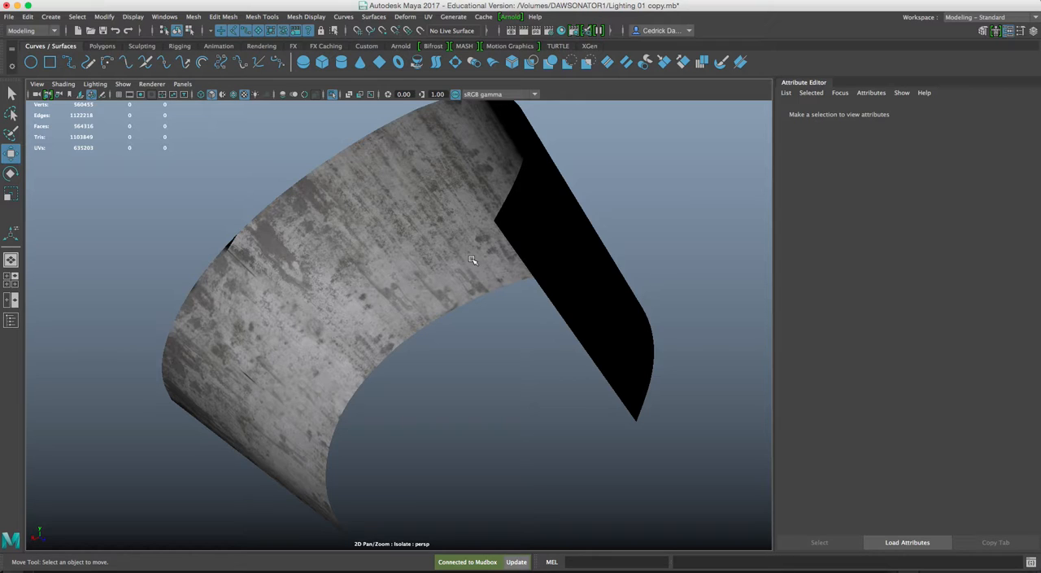
{"action": "left_click_drag", "start_coordinate": [472, 259], "coordinate": [534, 308], "text": "alt"}
{"action": "scroll", "coordinate": [503, 296], "scroll_direction": "up", "scroll_amount": 5}
{"action": "middle_click_drag", "start_coordinate": [535, 308], "coordinate": [456, 293], "text": "alt"}
{"action": "left_click_drag", "start_coordinate": [456, 293], "coordinate": [485, 288], "text": "alt"}
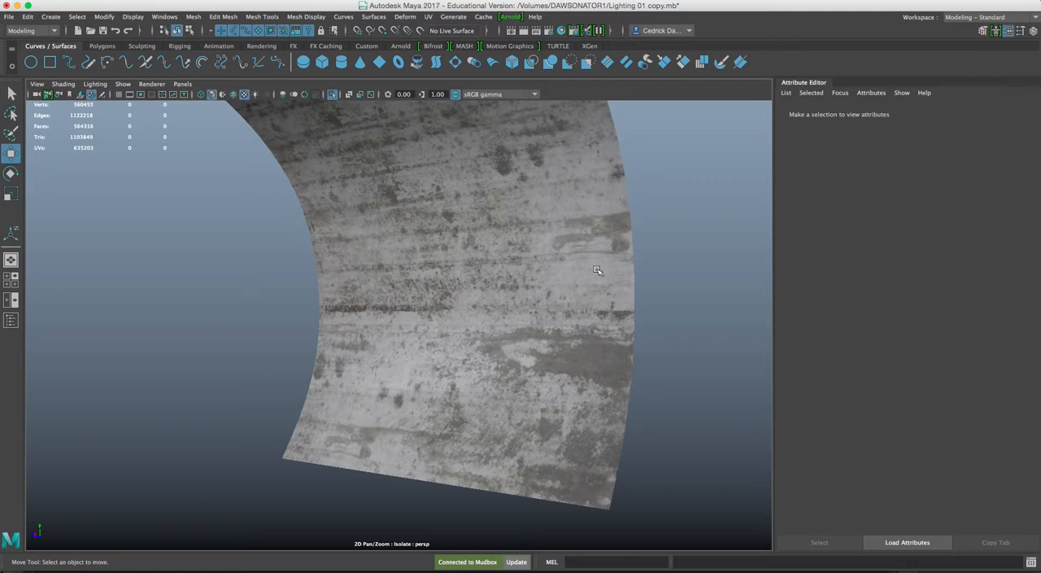
{"action": "scroll", "coordinate": [597, 270], "scroll_direction": "down", "scroll_amount": 5}
{"action": "left_click_drag", "start_coordinate": [598, 271], "coordinate": [459, 278], "text": "alt"}
{"action": "middle_click_drag", "start_coordinate": [458, 277], "coordinate": [502, 289], "text": "alt"}
{"action": "left_click_drag", "start_coordinate": [502, 289], "coordinate": [560, 242], "text": "alt"}
{"action": "left_click", "coordinate": [491, 258]}
{"action": "left_click_drag", "start_coordinate": [446, 193], "coordinate": [479, 206], "text": "alt"}
{"action": "middle_click_drag", "start_coordinate": [480, 225], "coordinate": [489, 192], "text": "alt"}
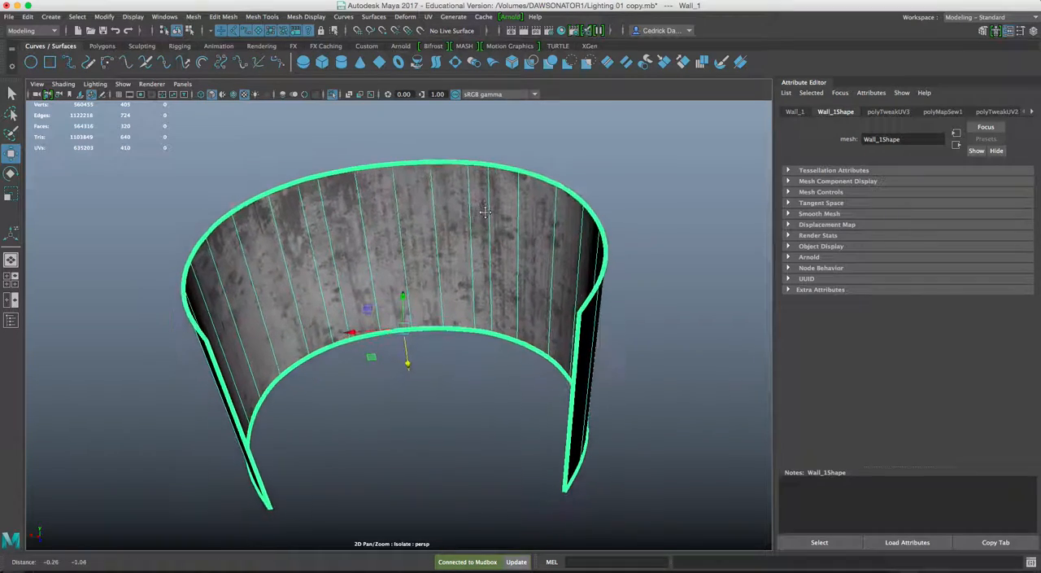
{"action": "scroll", "coordinate": [488, 234], "scroll_direction": "up", "scroll_amount": 5}
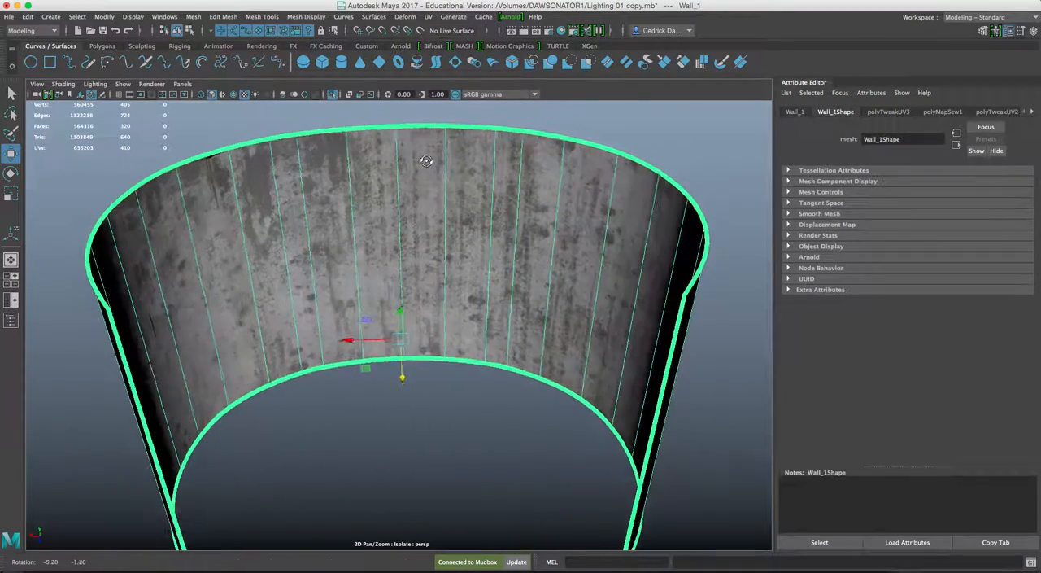